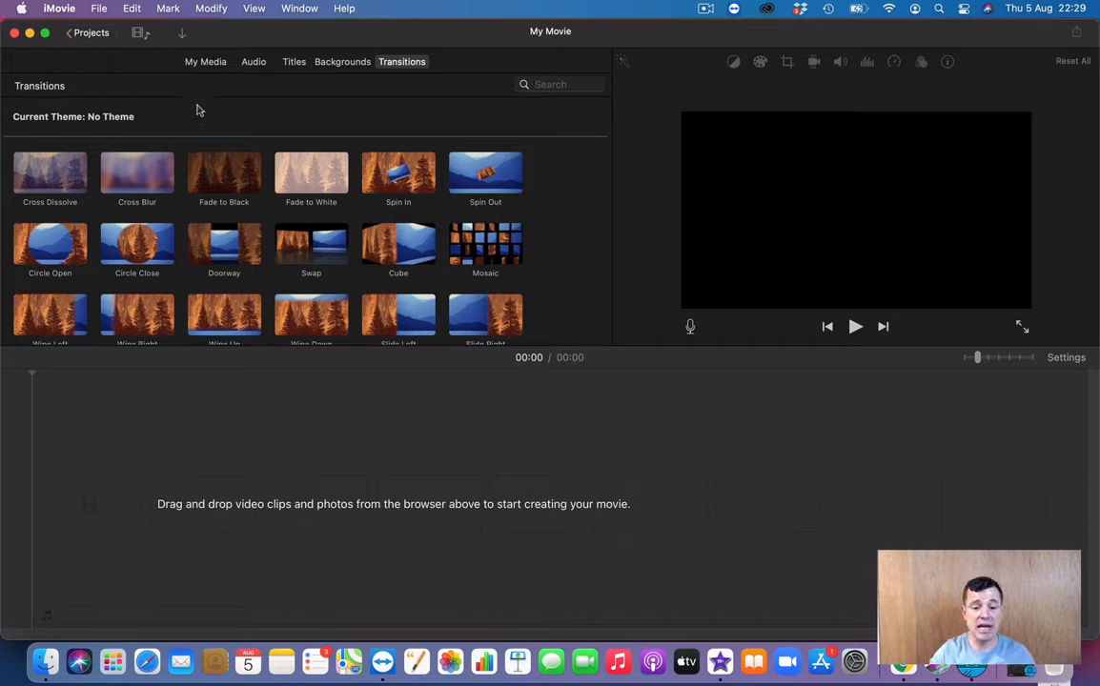
# Open the media importer from the project's media library and expand the iMovie folder on the Desktop
pyautogui.click(206, 64)
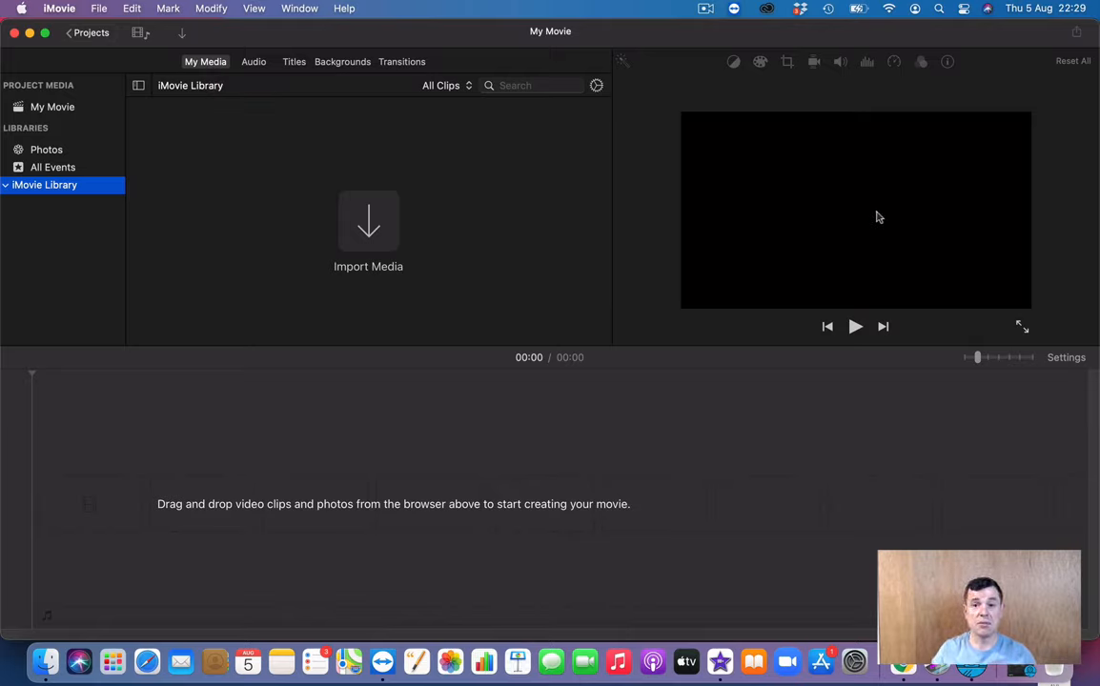
pyautogui.click(199, 405)
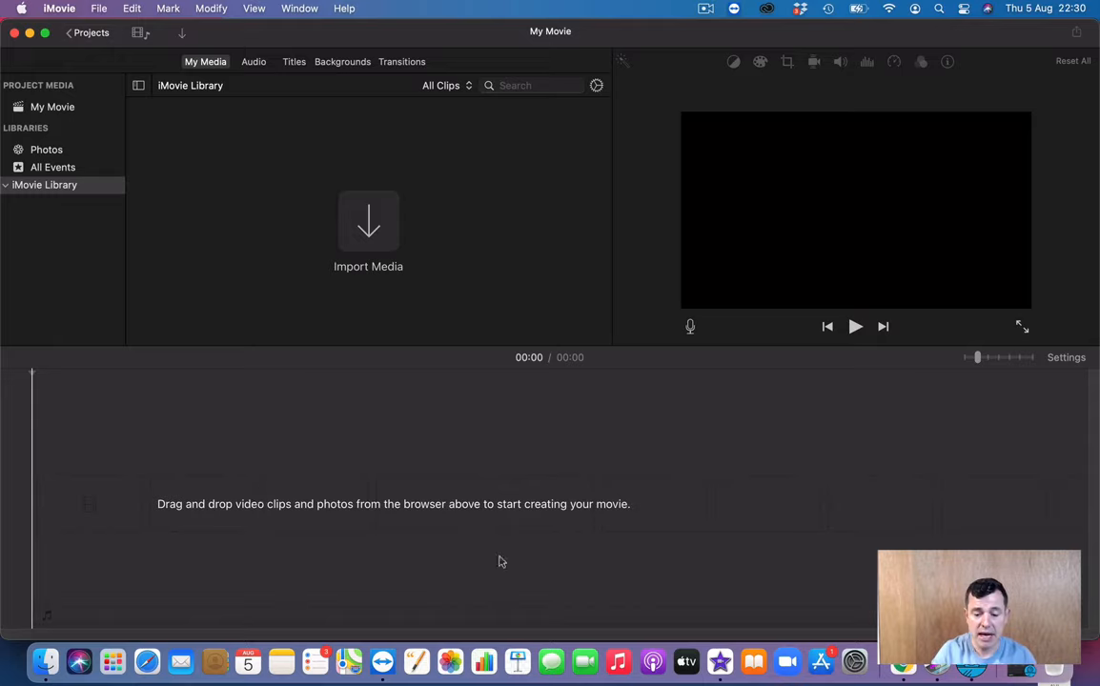
pyautogui.click(361, 234)
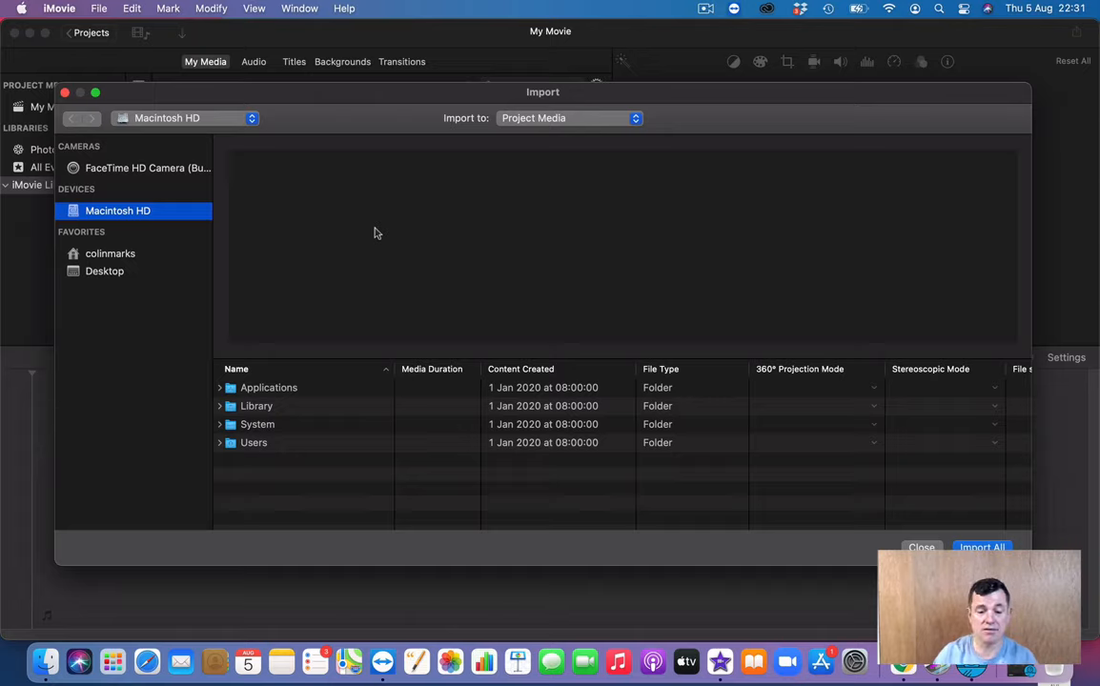
pyautogui.click(108, 274)
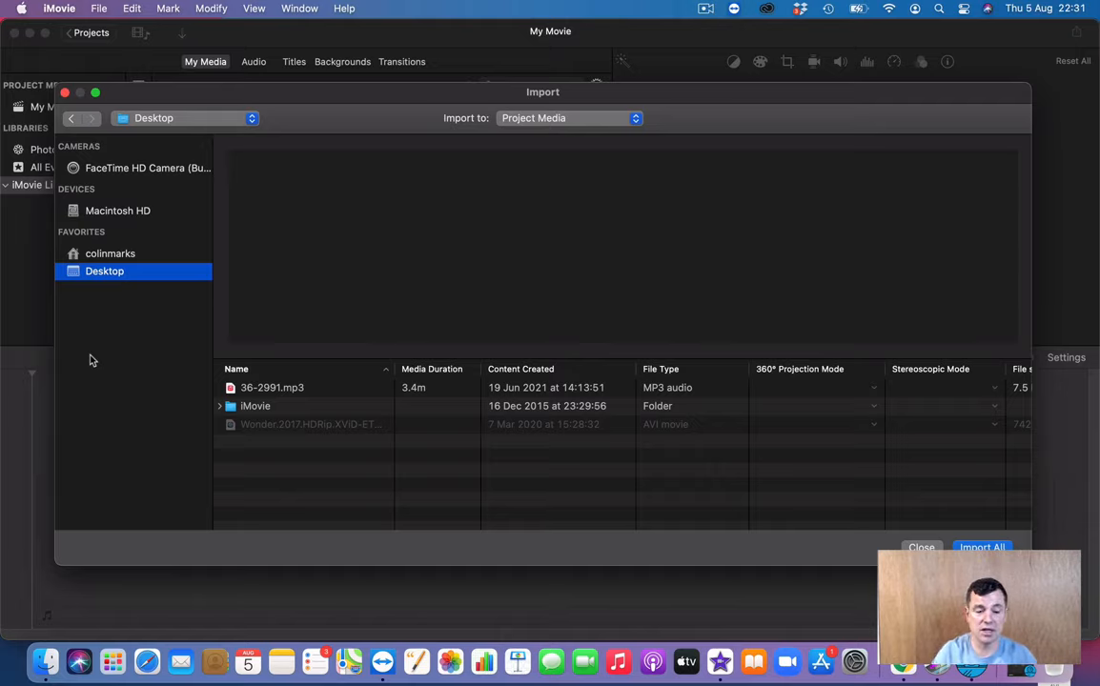
pyautogui.click(122, 216)
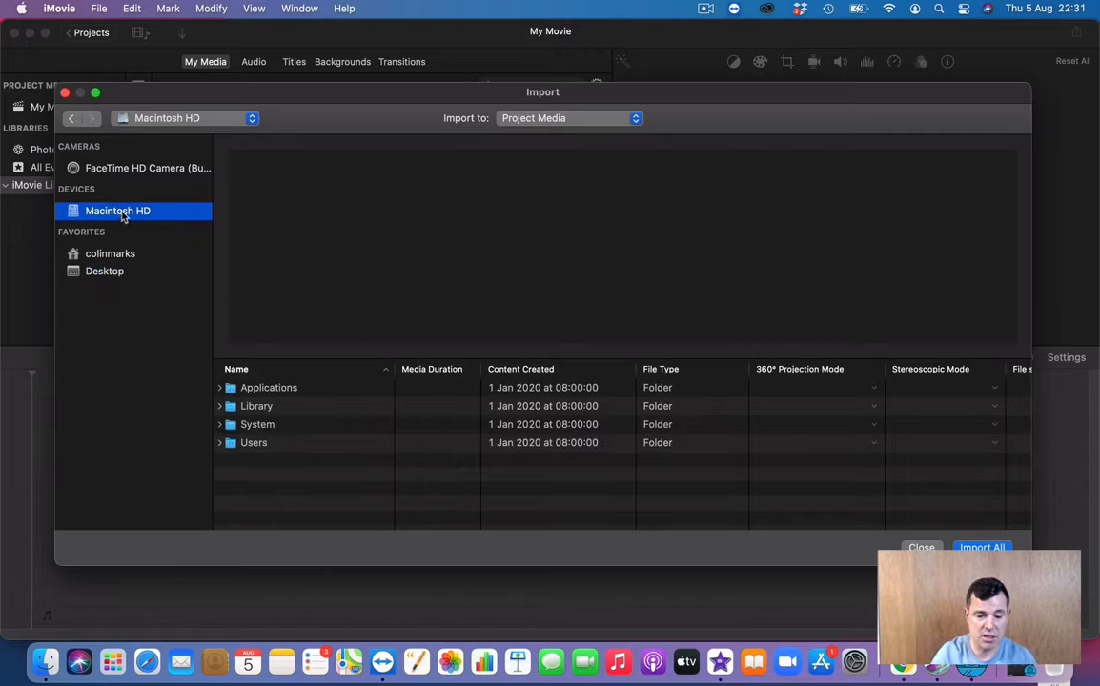
pyautogui.click(99, 273)
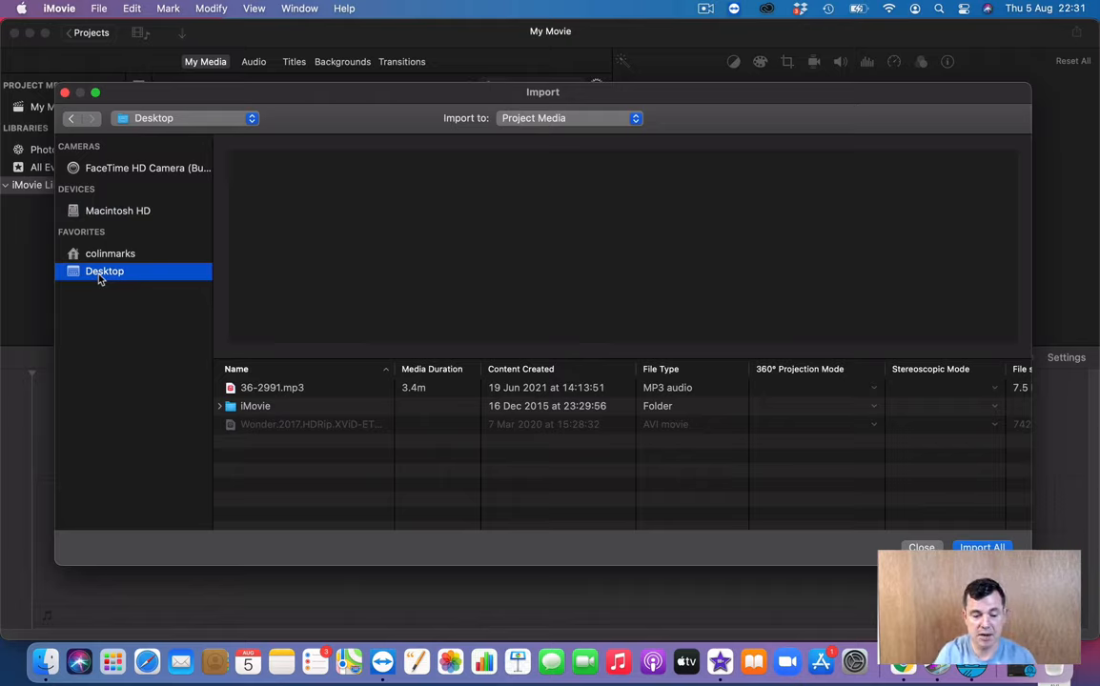
pyautogui.click(253, 410)
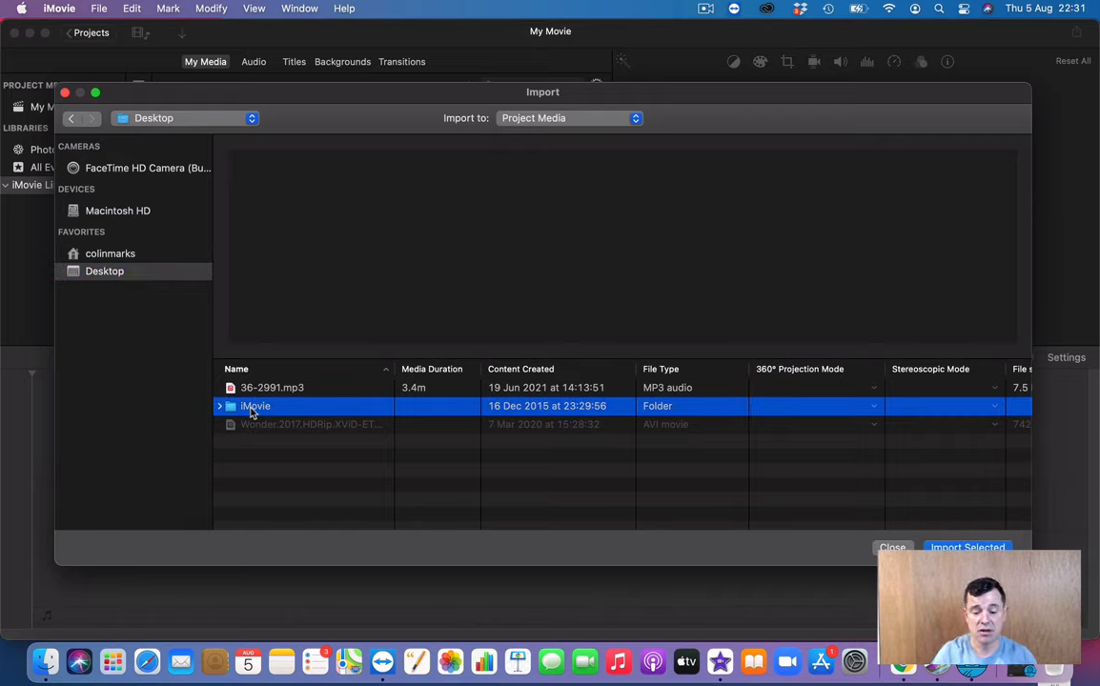
pyautogui.click(220, 407)
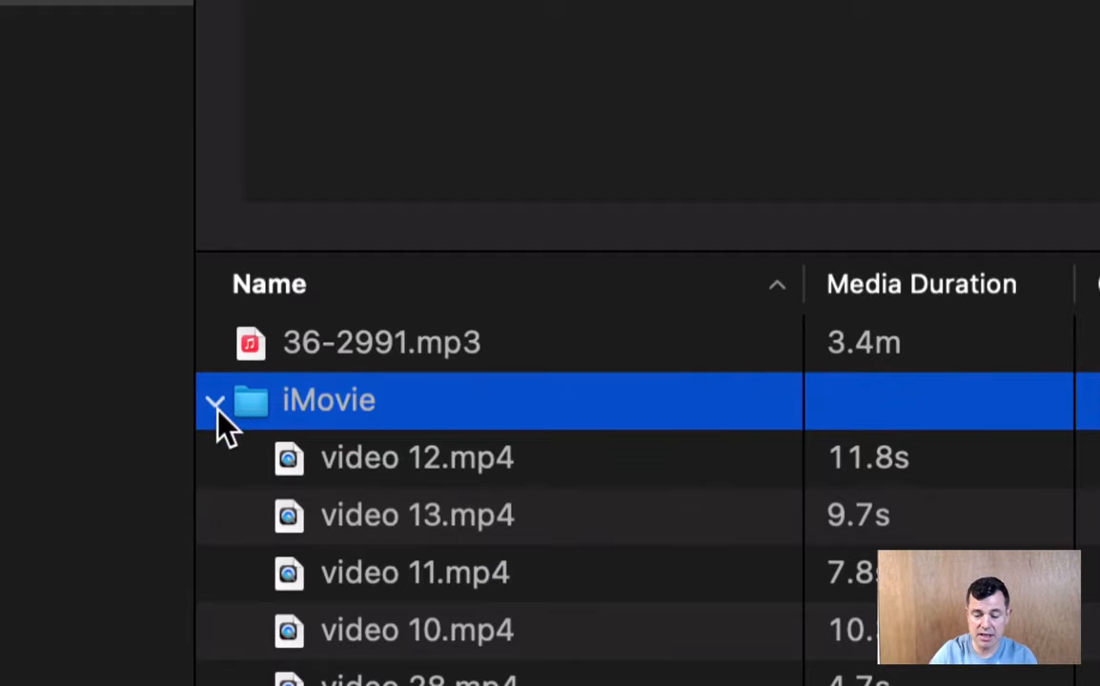
# Preview the clips video 12, 13, 11, 10 and 28 inside the iMovie folder before importing
pyautogui.click(343, 455)
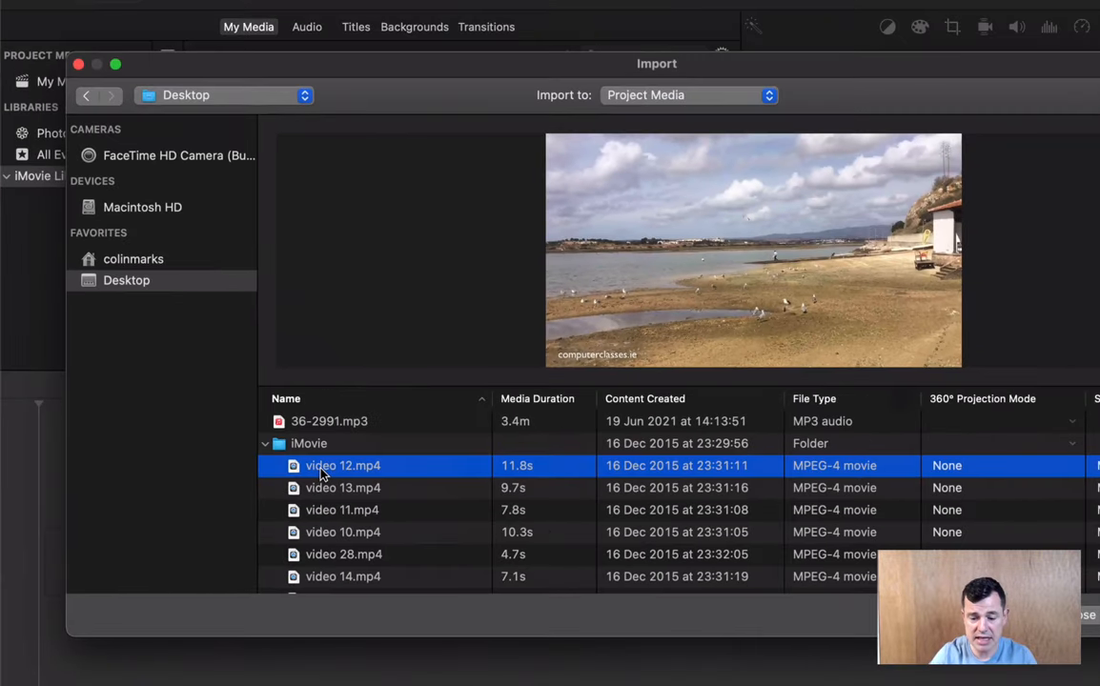
pyautogui.click(317, 488)
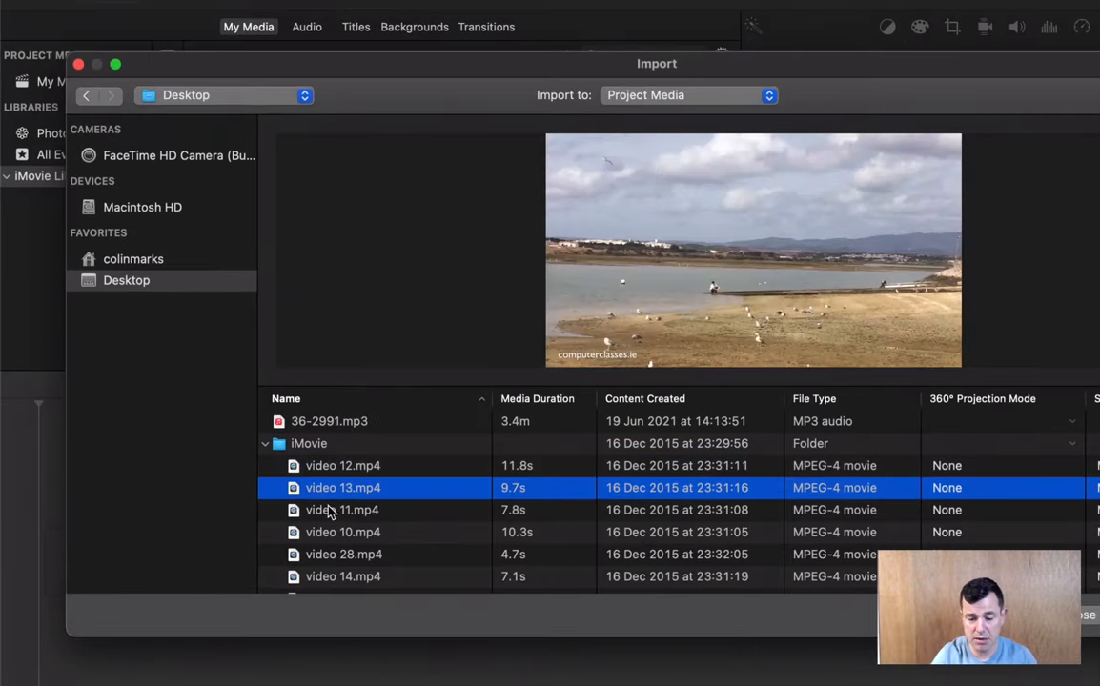
pyautogui.click(329, 511)
pyautogui.click(329, 531)
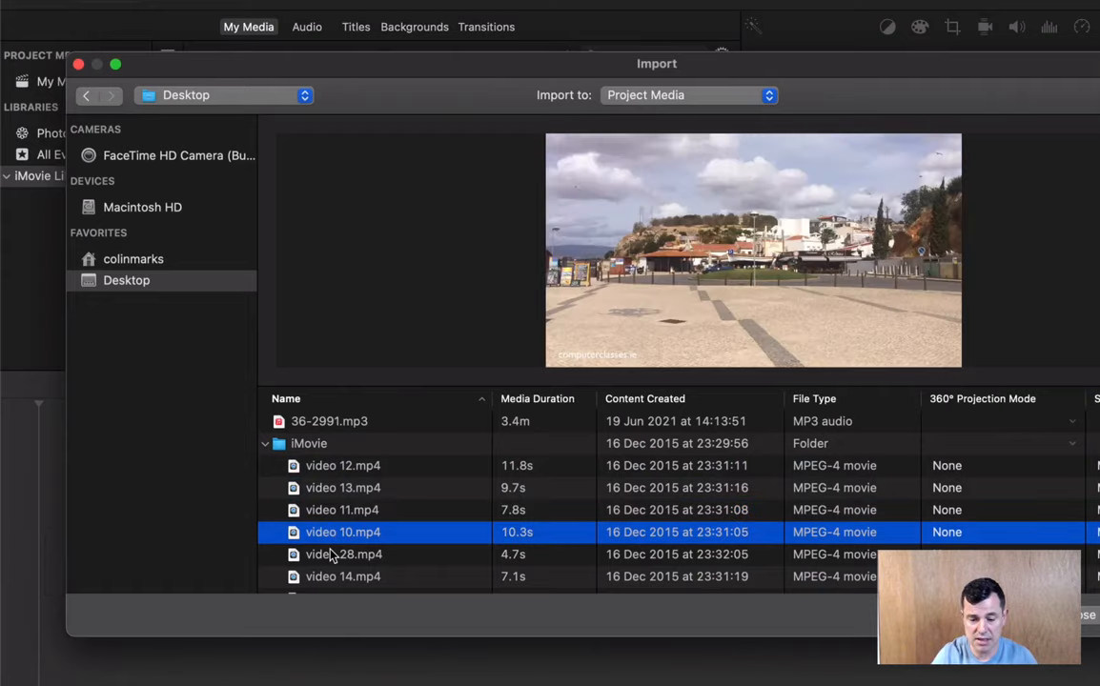
pyautogui.click(332, 554)
pyautogui.click(324, 466)
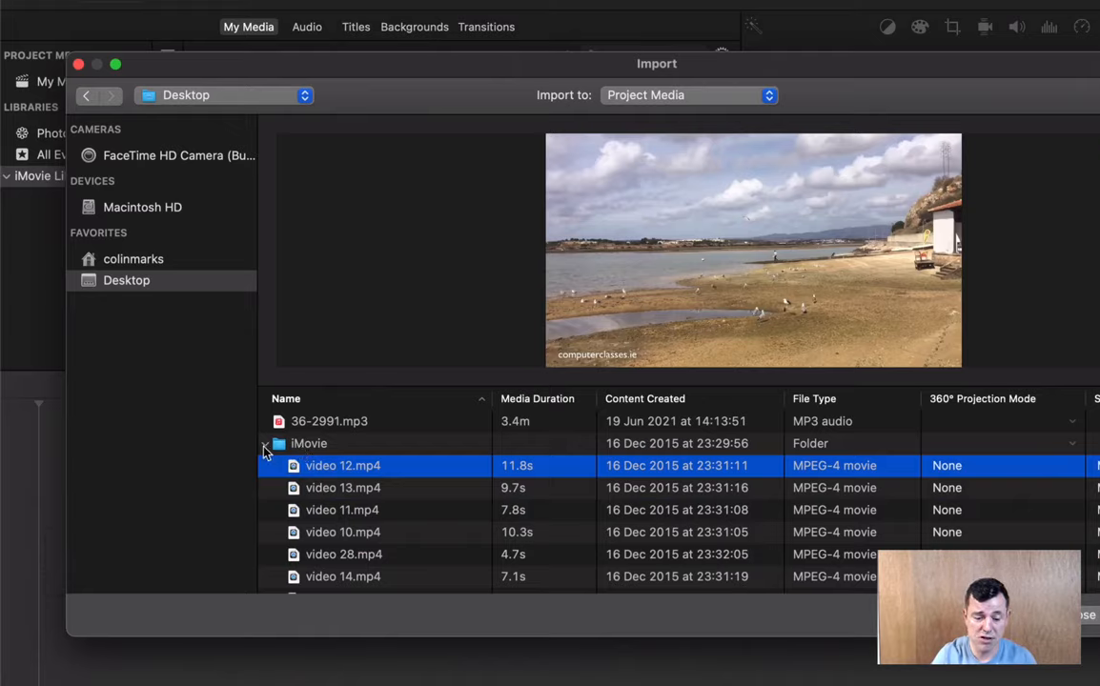
# Collapse the iMovie folder and import the whole folder into Project Media
pyautogui.click(266, 445)
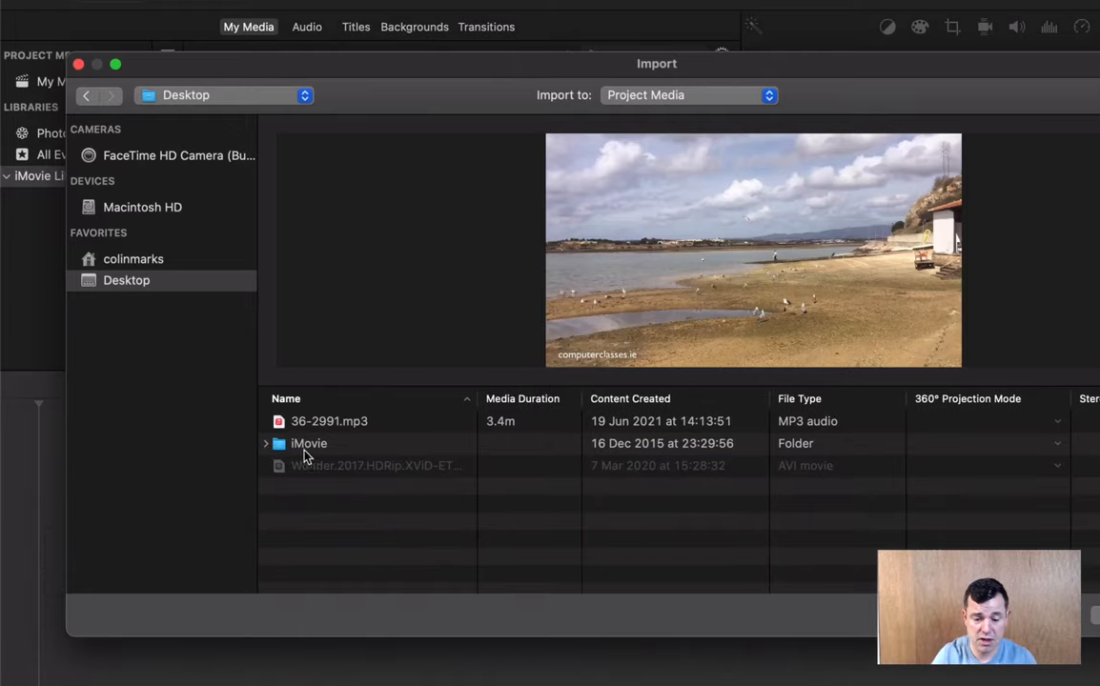
pyautogui.click(307, 448)
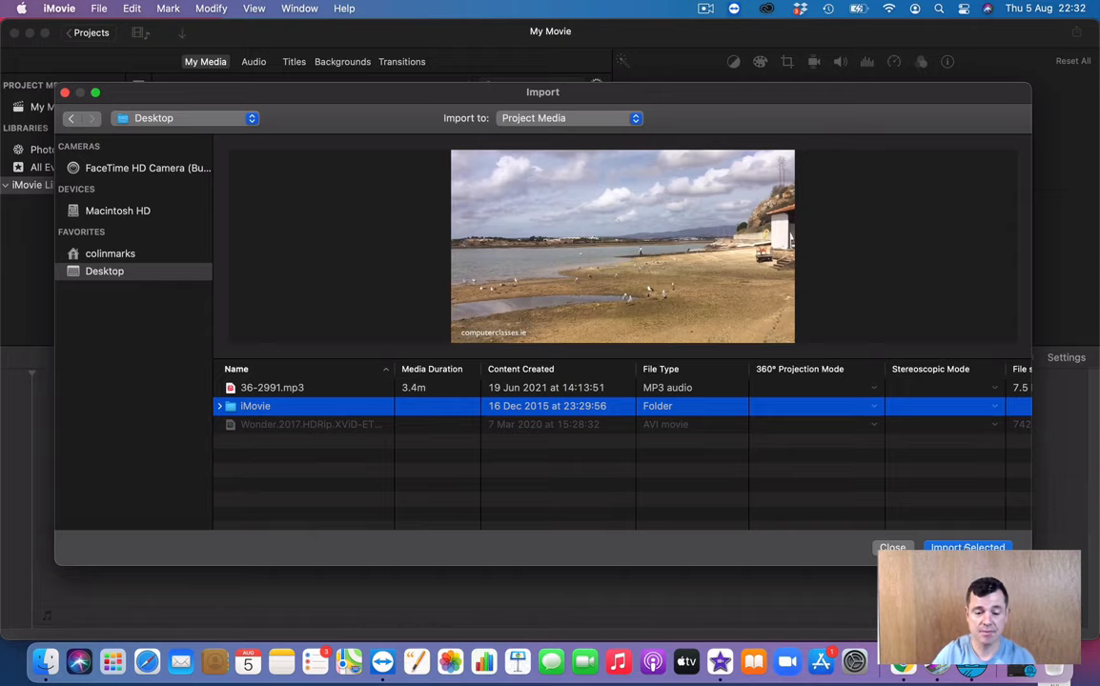
pyautogui.click(967, 548)
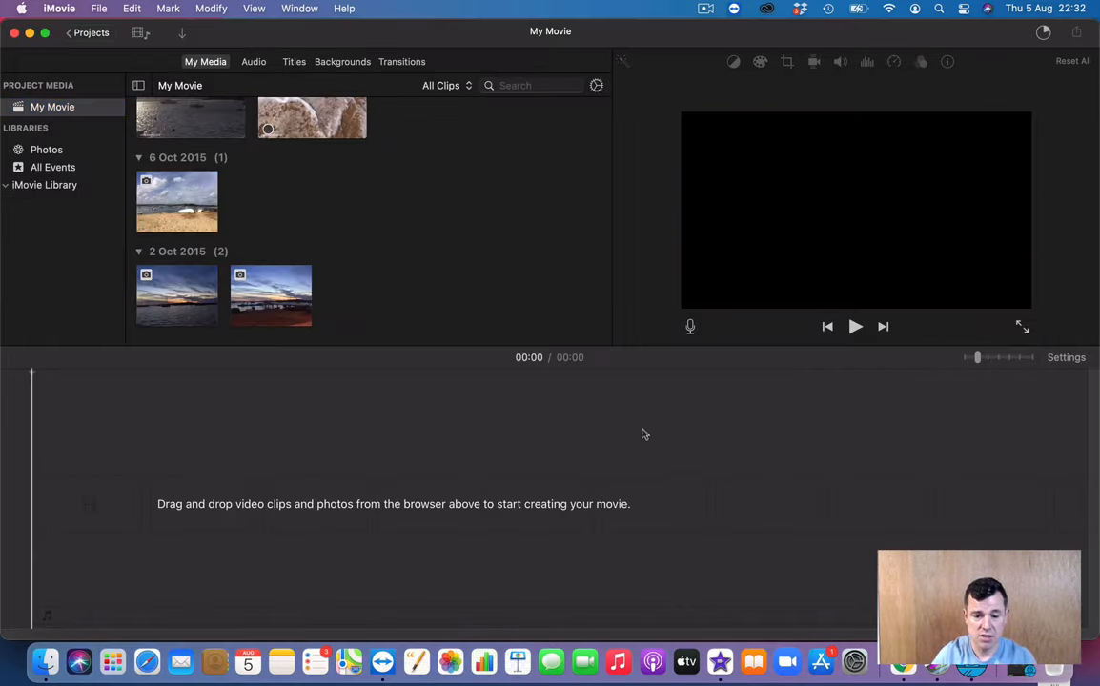
# Look through the imported video clips and photos in the My Movie media, grouped by date
pyautogui.scroll(3, 424, 253)
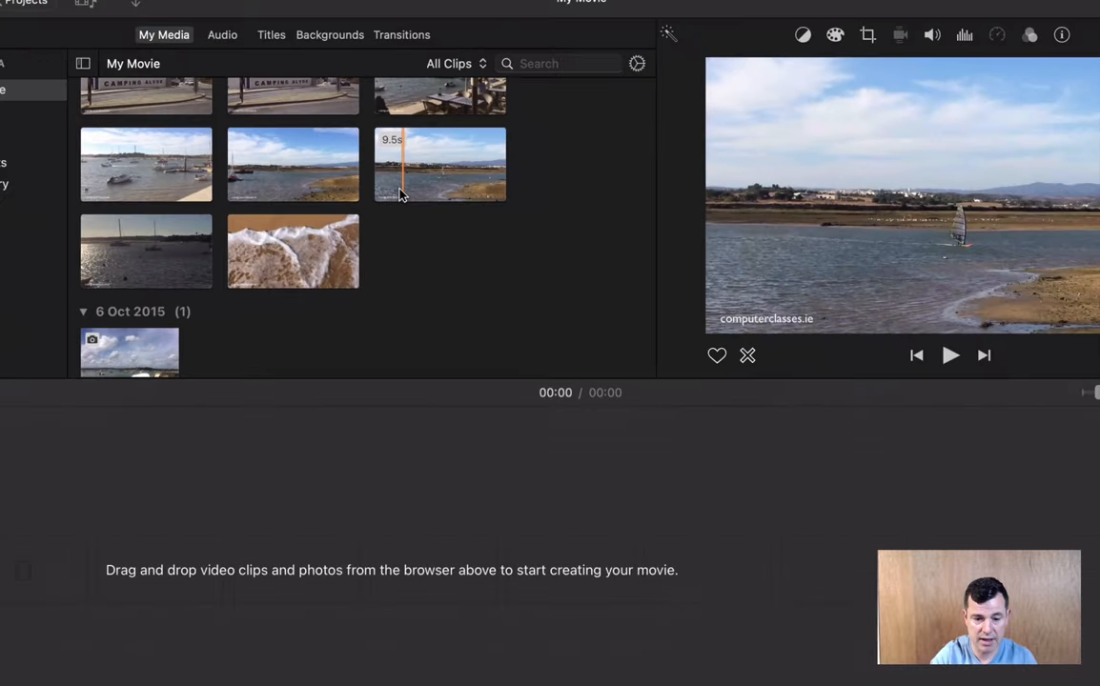
pyautogui.scroll(5, 401, 195)
pyautogui.scroll(-5, 404, 222)
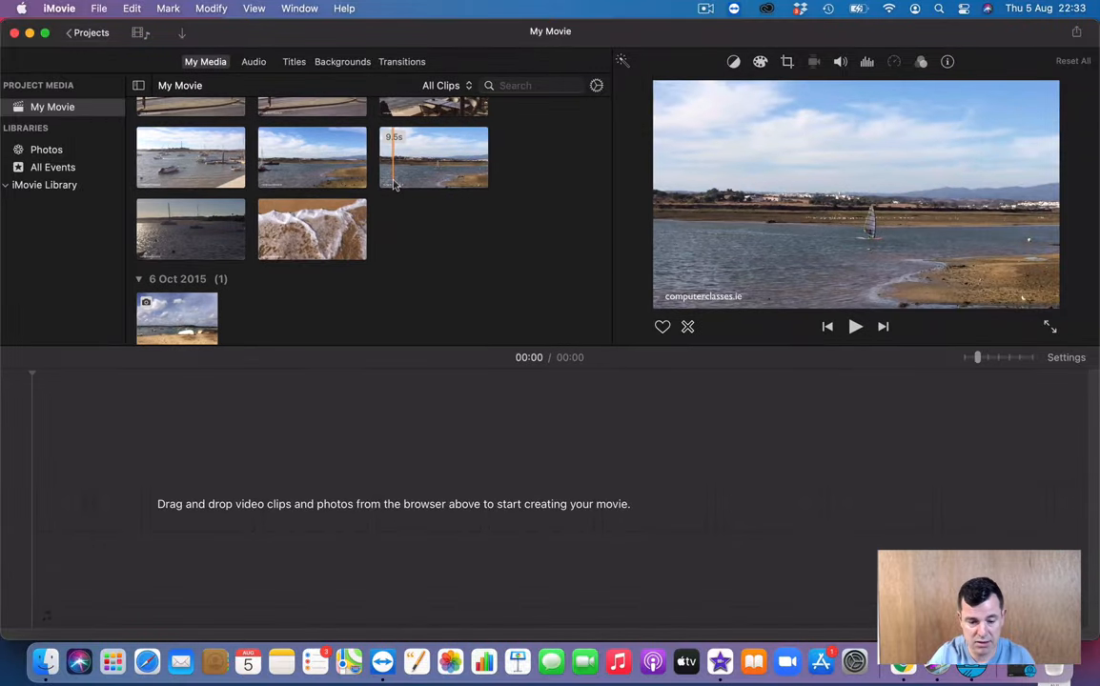
pyautogui.scroll(-3, 395, 184)
pyautogui.scroll(6, 395, 184)
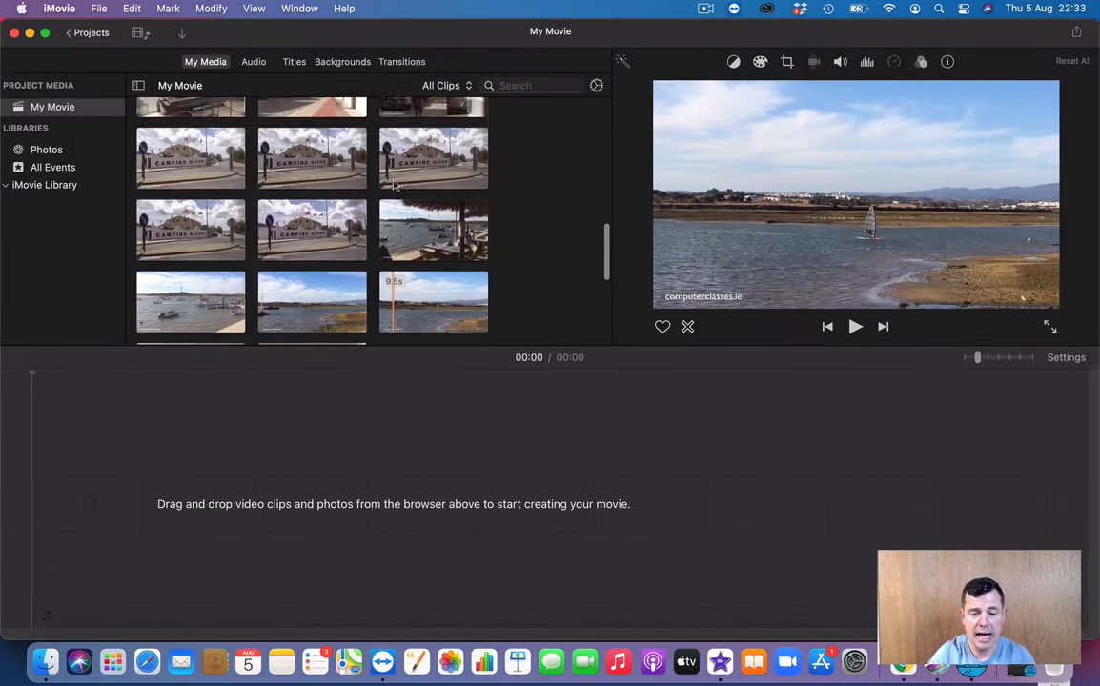
pyautogui.scroll(10, 396, 184)
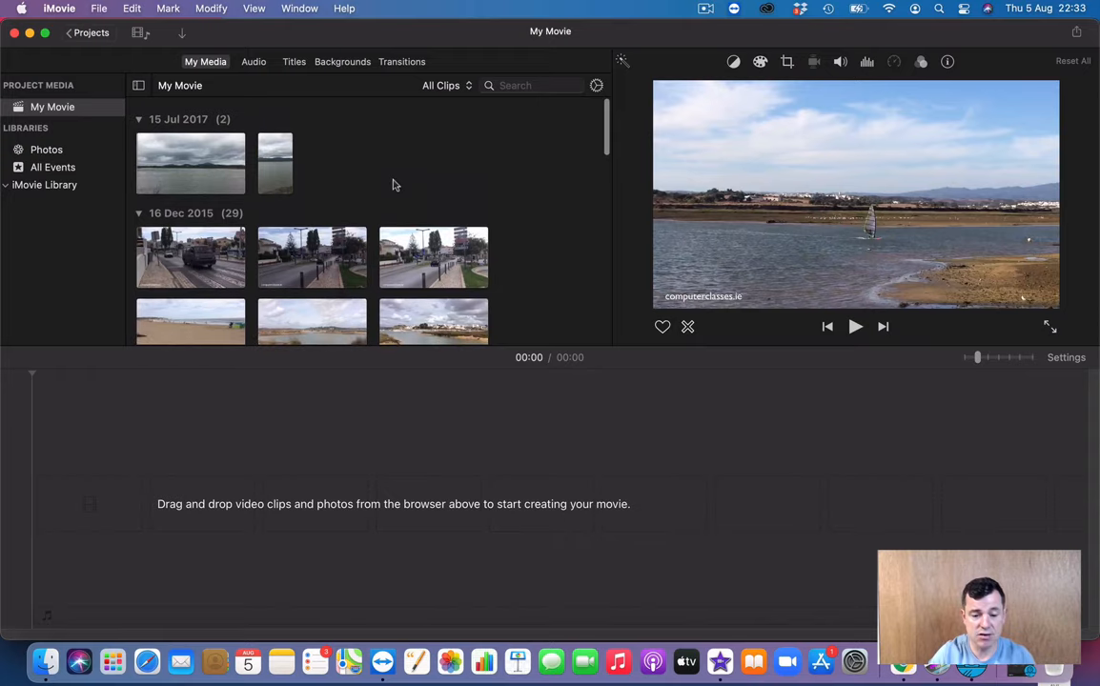
pyautogui.scroll(-2, 395, 184)
pyautogui.scroll(2, 392, 182)
pyautogui.scroll(-6, 393, 182)
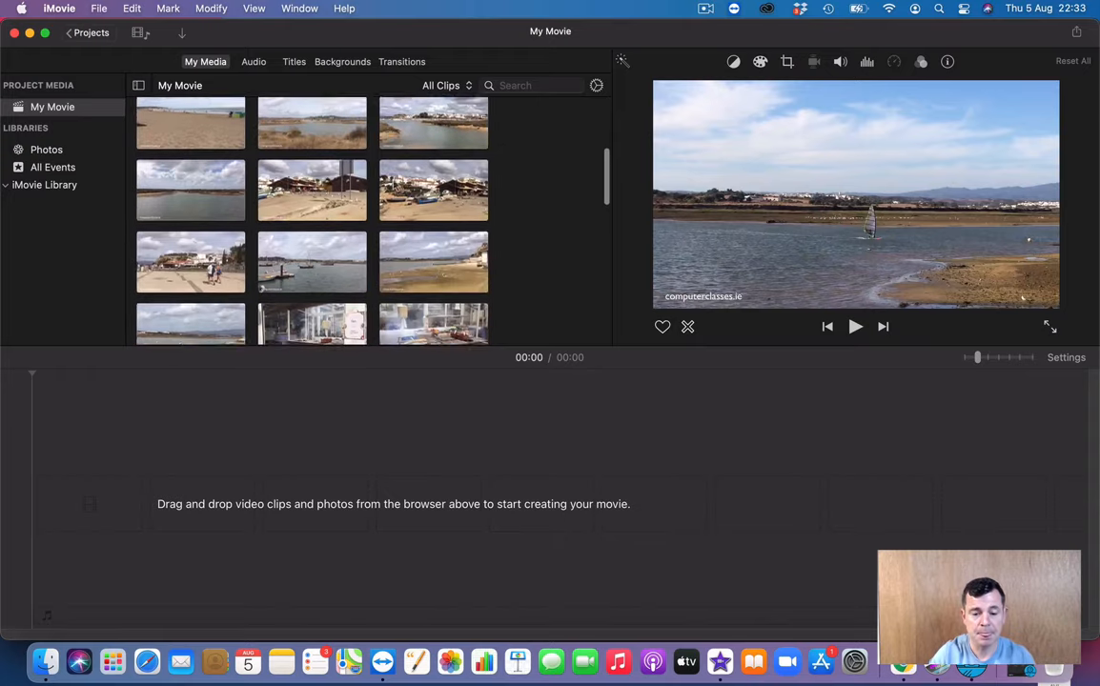
pyautogui.scroll(-8, 394, 183)
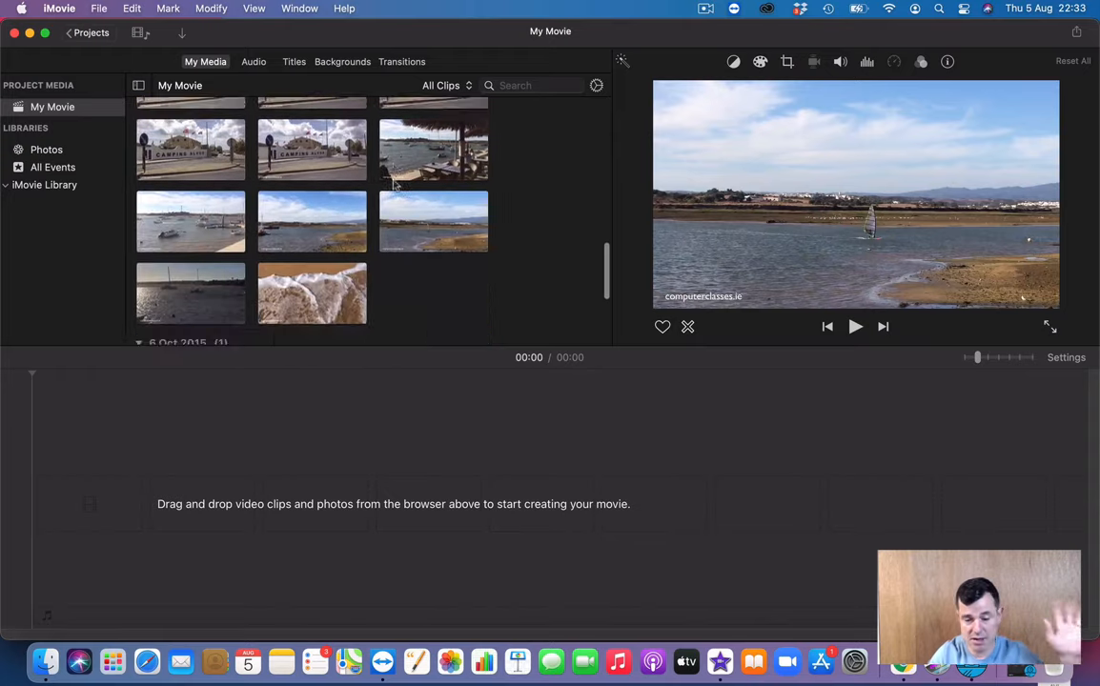
pyautogui.scroll(8, 393, 184)
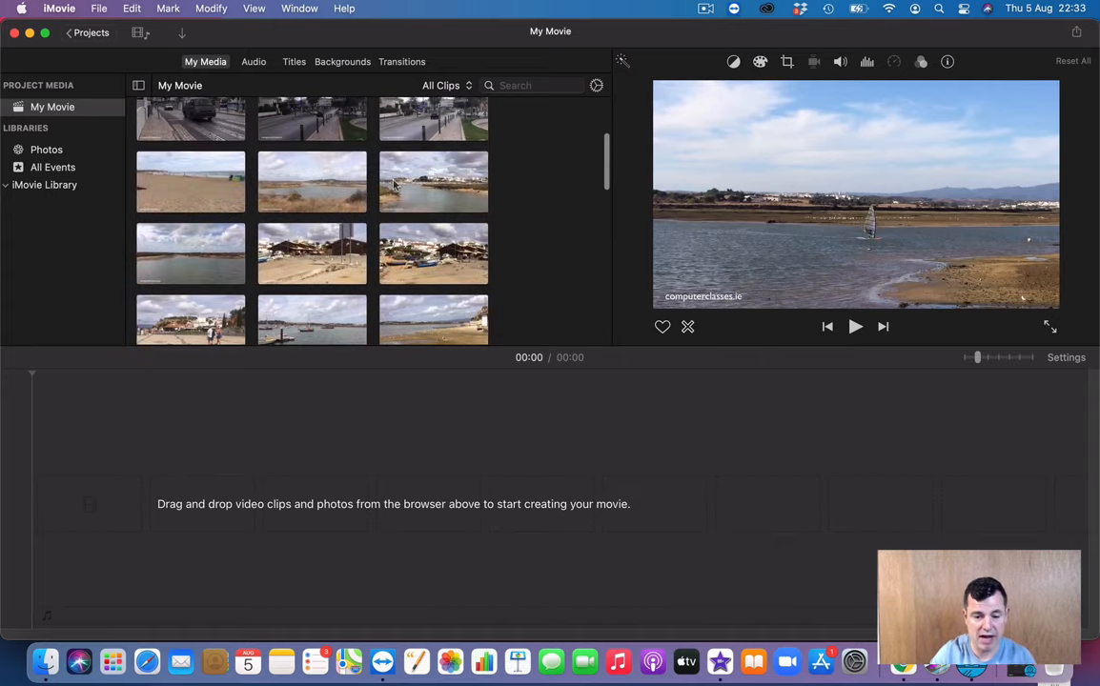
pyautogui.scroll(4, 394, 184)
pyautogui.scroll(-4, 393, 184)
pyautogui.scroll(-10, 394, 184)
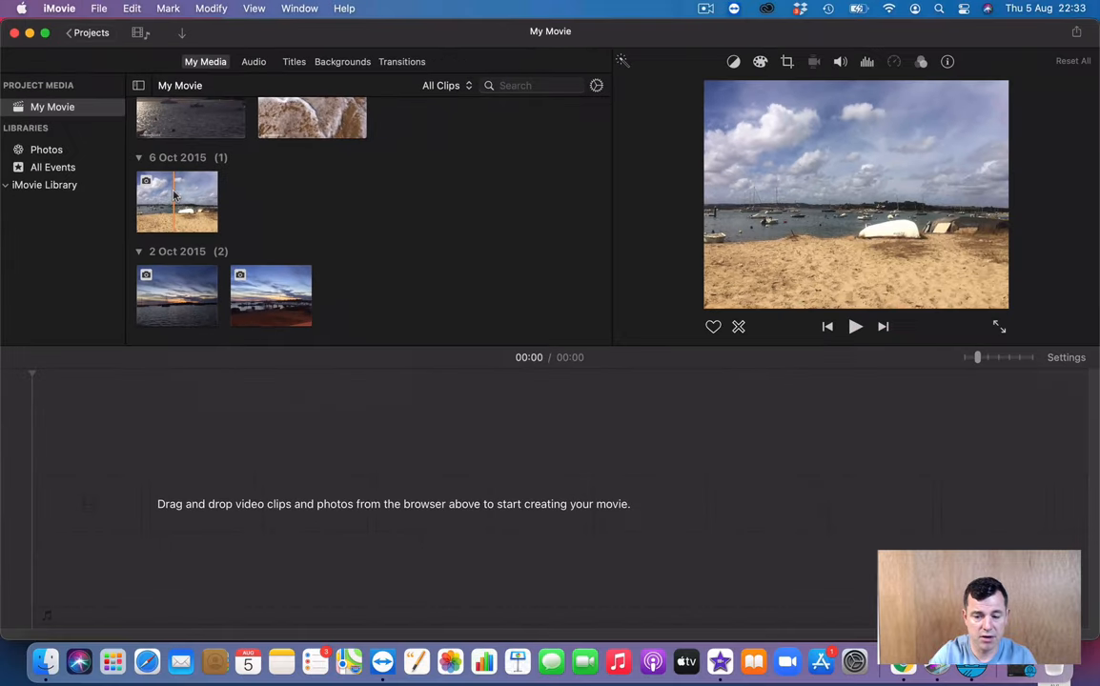
pyautogui.scroll(10, 173, 196)
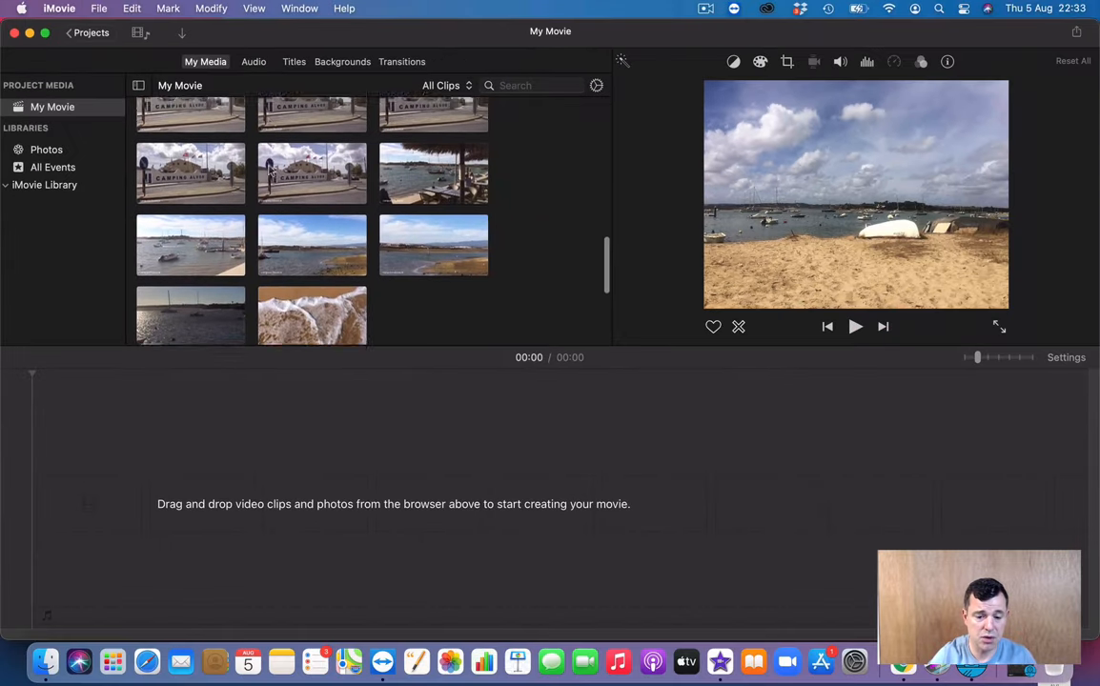
pyautogui.scroll(5, 315, 191)
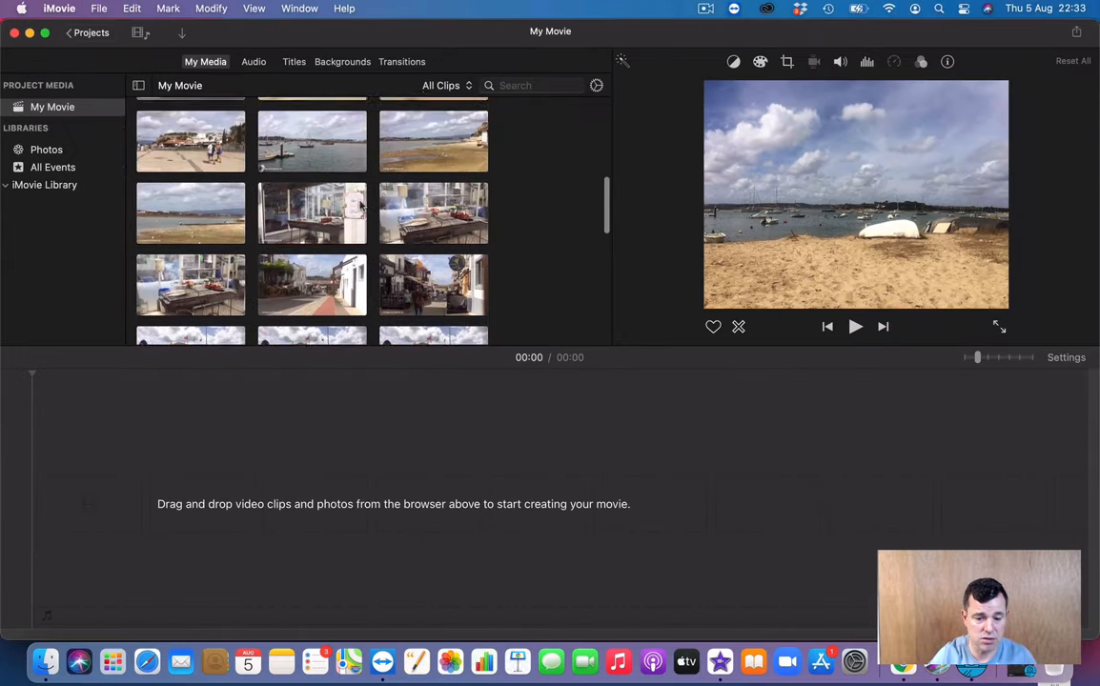
# Select the video 10 clip of the paved square and play it in the viewer
pyautogui.scroll(2, 314, 205)
pyautogui.click(160, 246)
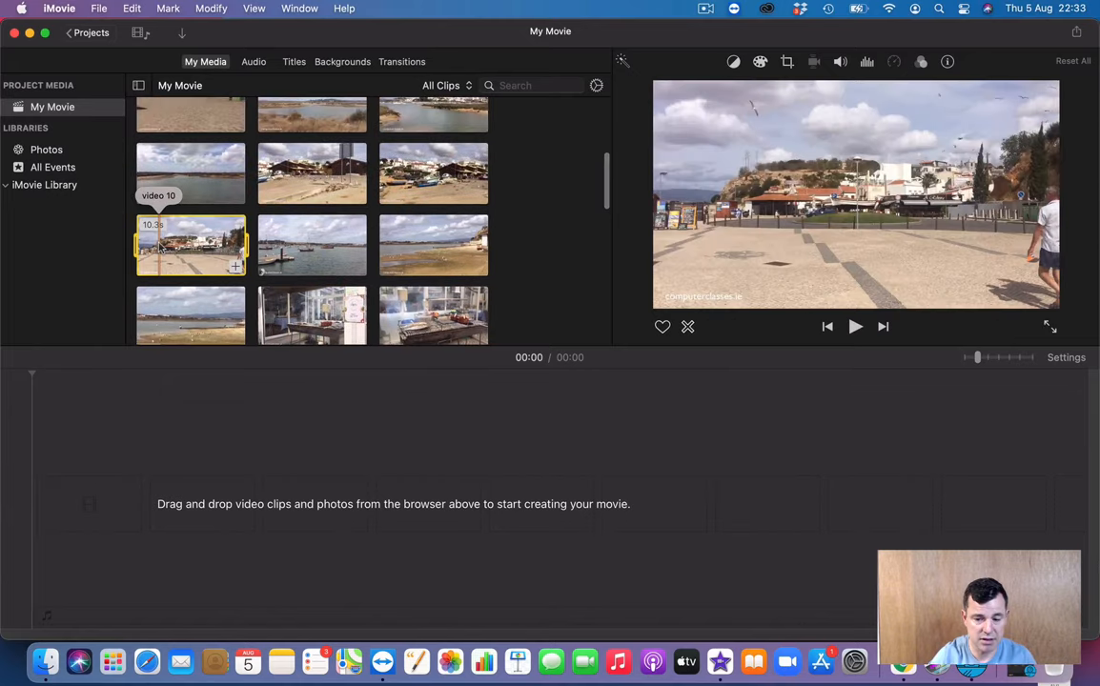
pyautogui.press('space')
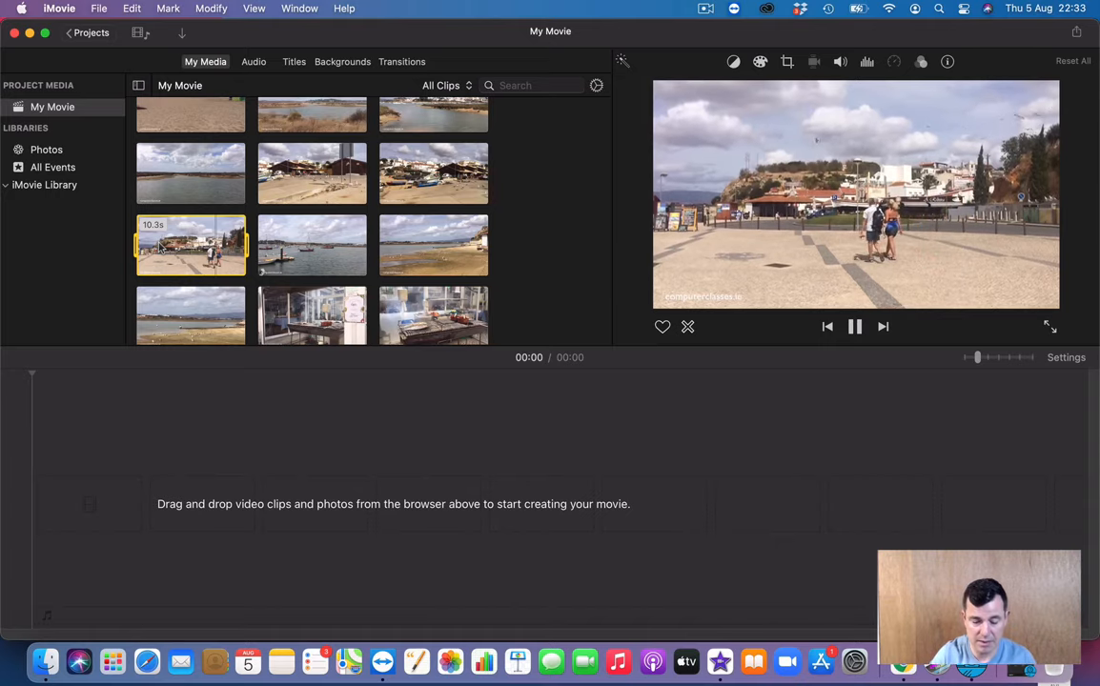
# Select the first 16 Dec 2015 clip, video 1, and play it in the viewer
pyautogui.scroll(3, 304, 215)
pyautogui.scroll(2, 304, 214)
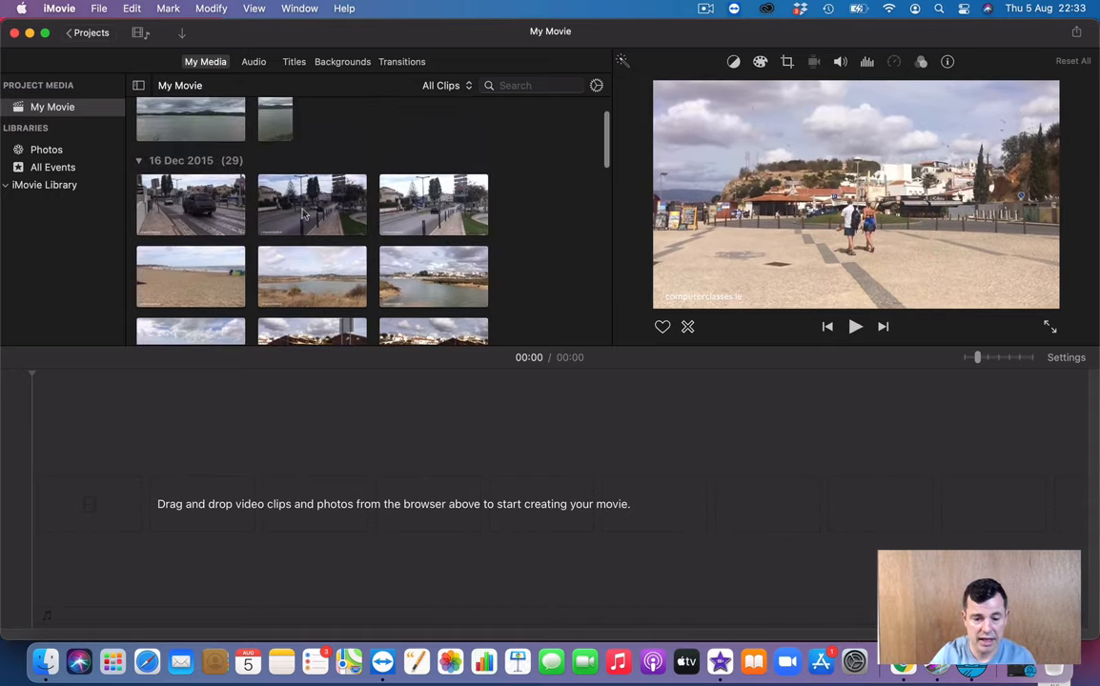
pyautogui.click(185, 203)
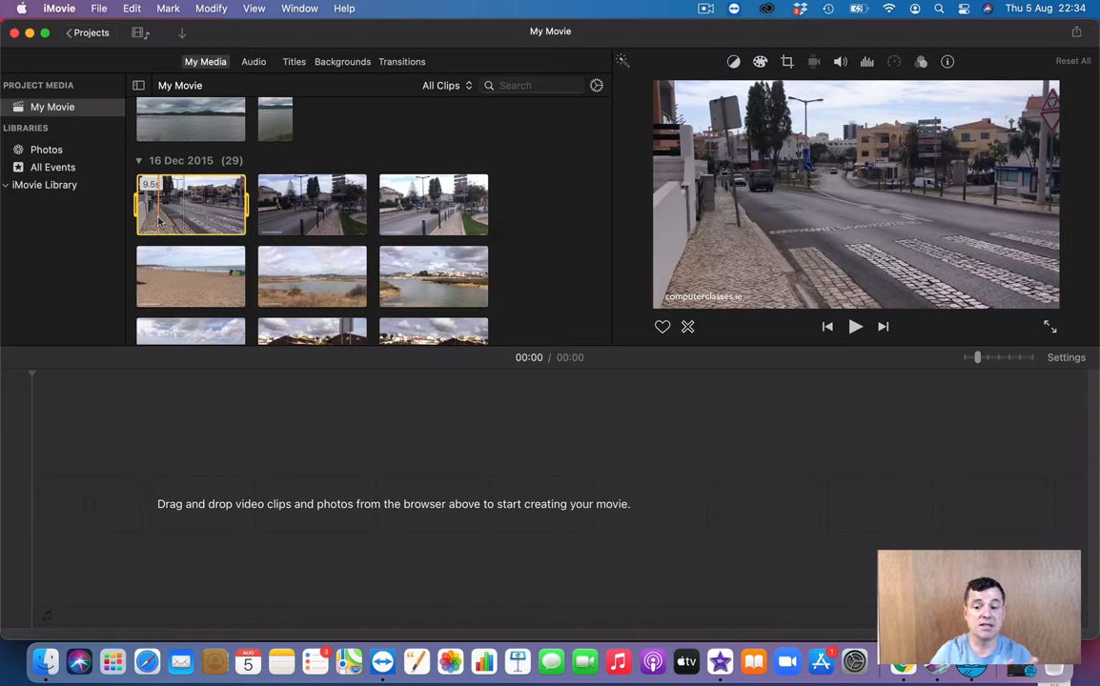
pyautogui.press('space')
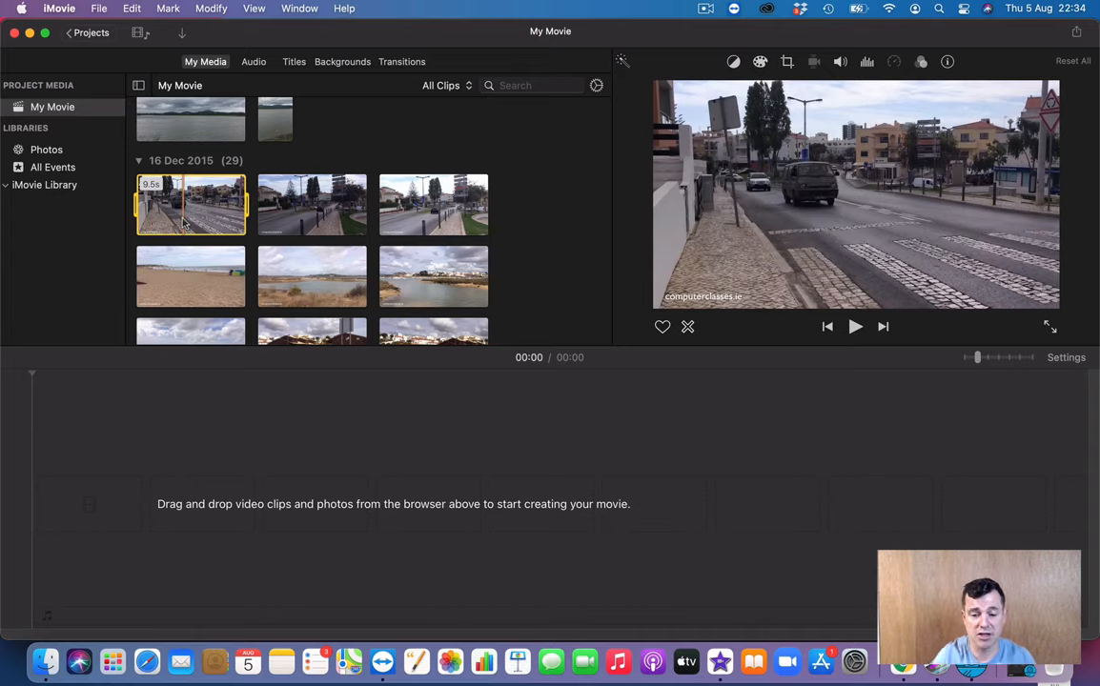
# Mark the video 2 clip in the 16 Dec 2015 group as a favorite
pyautogui.scroll(-2, 259, 238)
pyautogui.scroll(3, 259, 251)
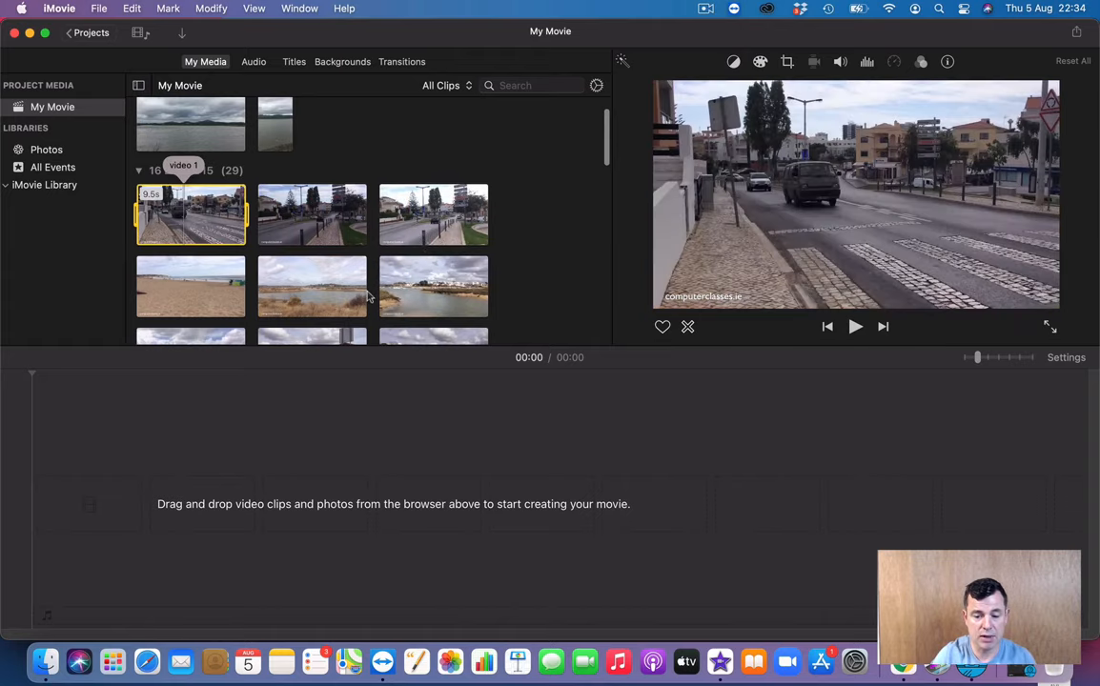
pyautogui.scroll(-5, 368, 298)
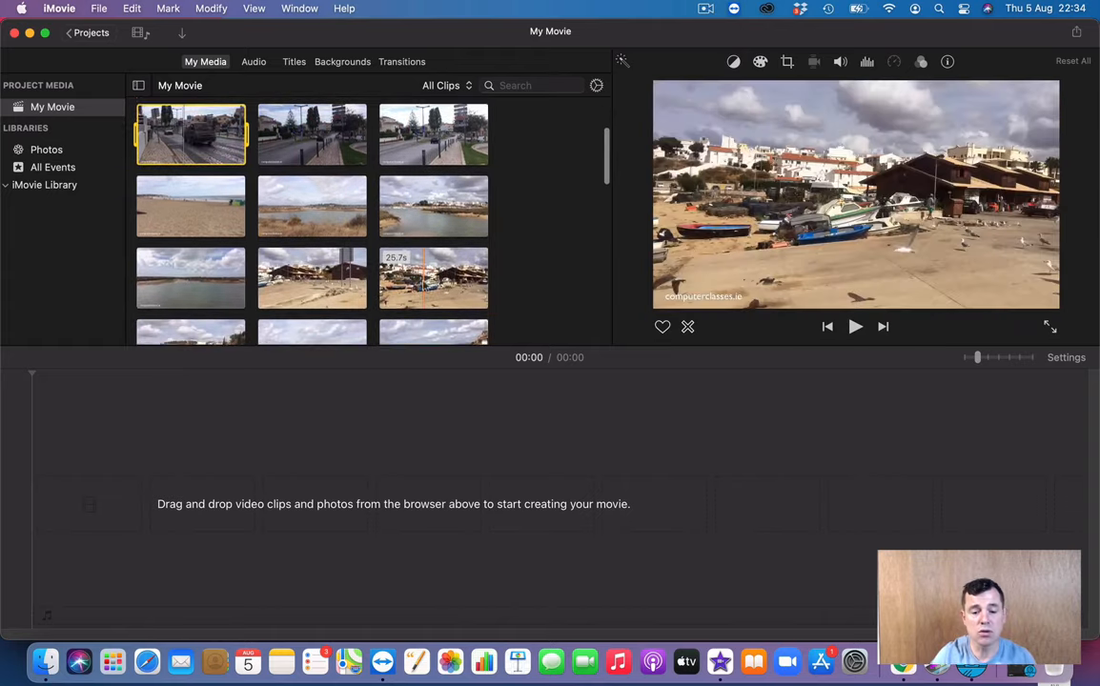
pyautogui.scroll(2, 420, 281)
pyautogui.click(303, 188)
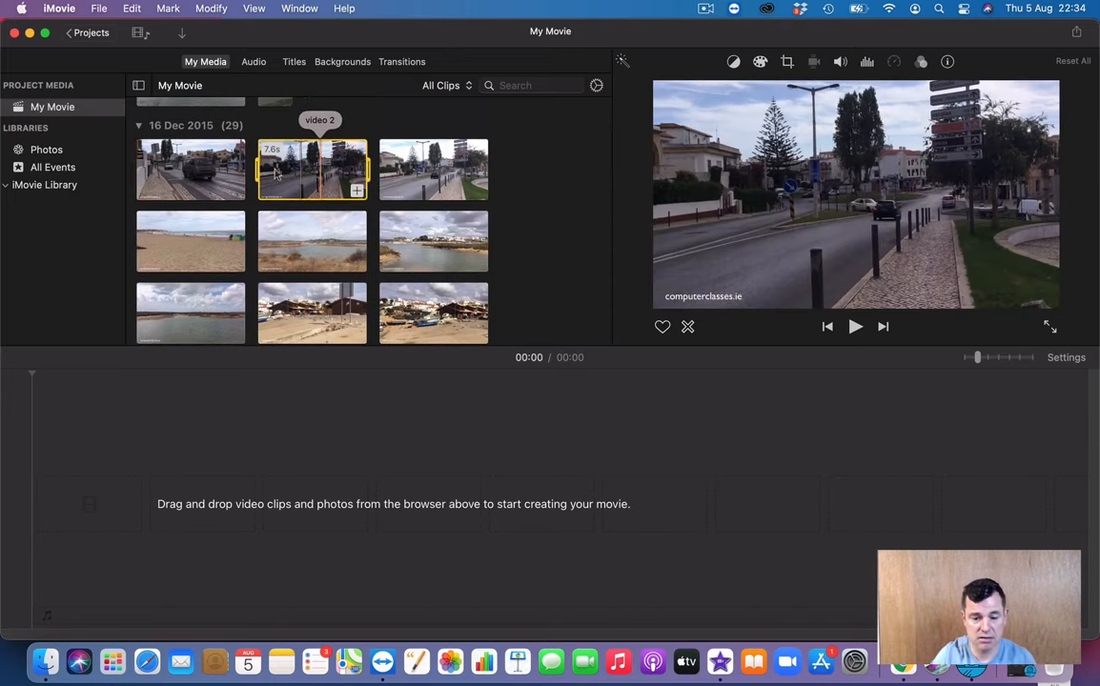
pyautogui.rightClick(315, 170)
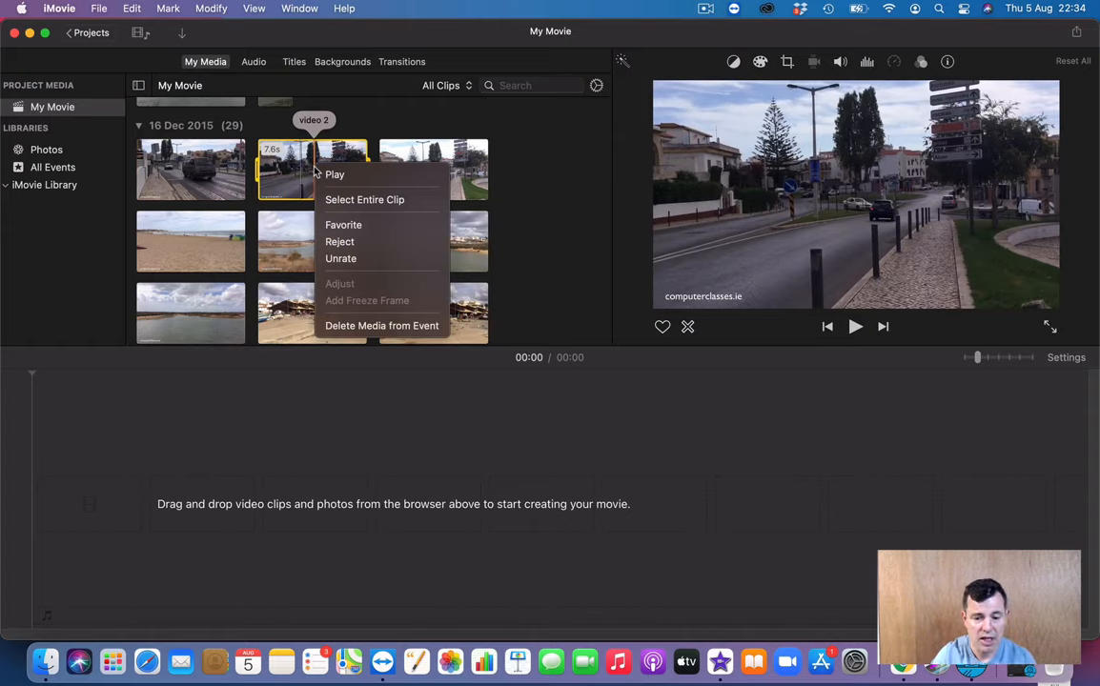
pyautogui.click(332, 227)
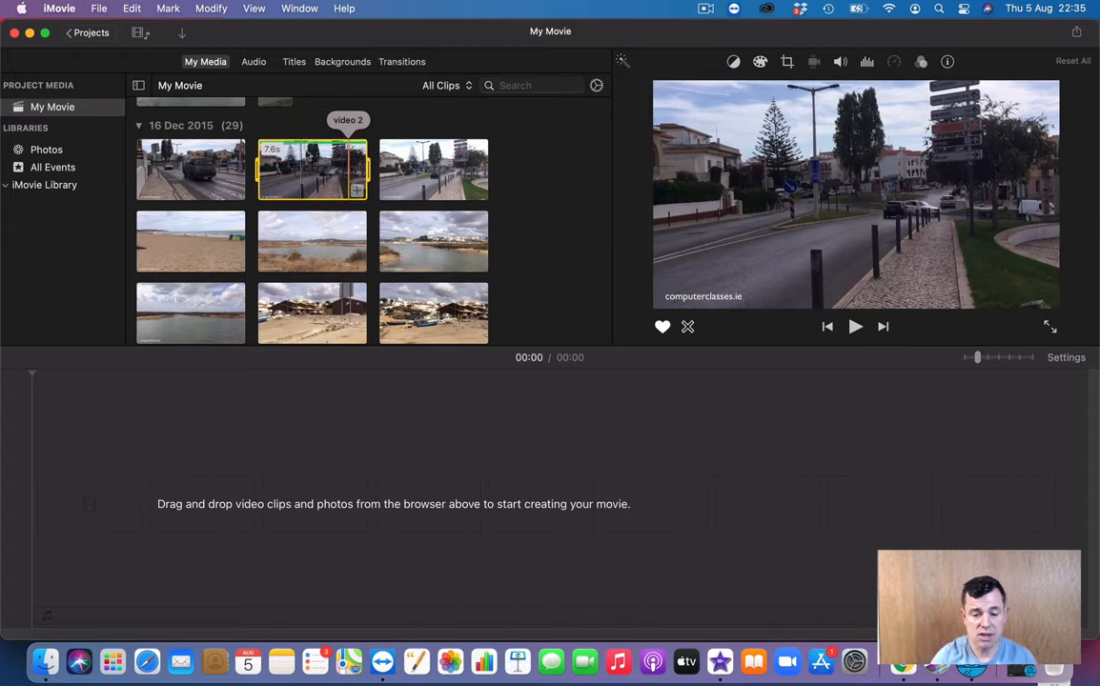
# Select the video 2 clip in the 16 Dec 2015 group and play it in the viewer
pyautogui.scroll(-3, 285, 230)
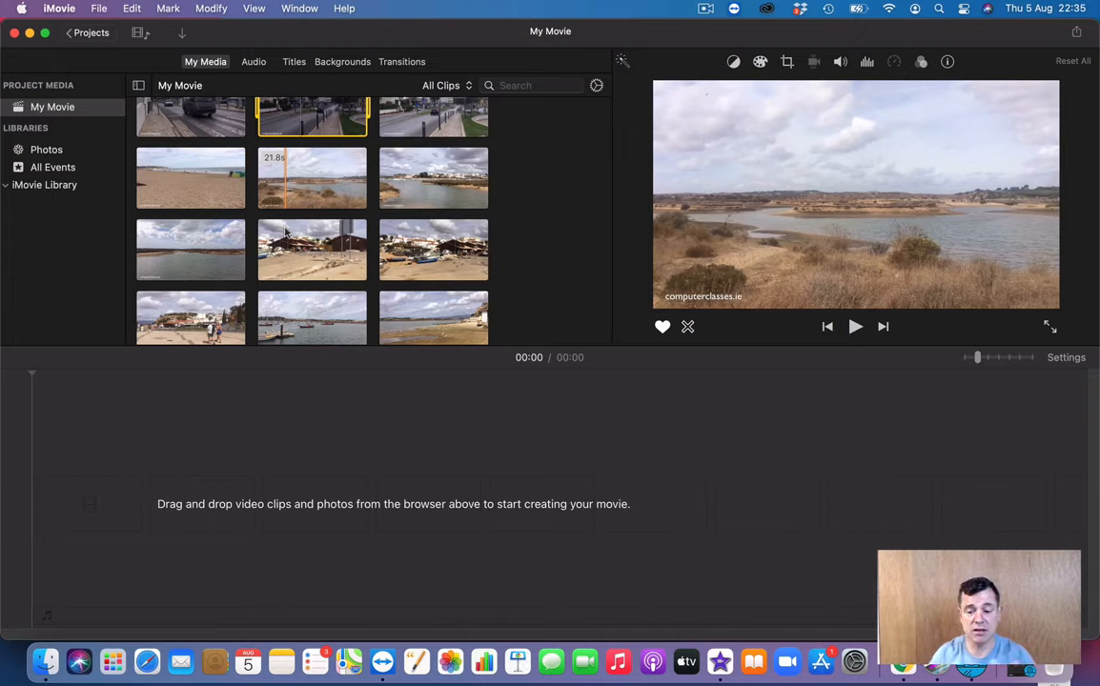
pyautogui.scroll(3, 286, 231)
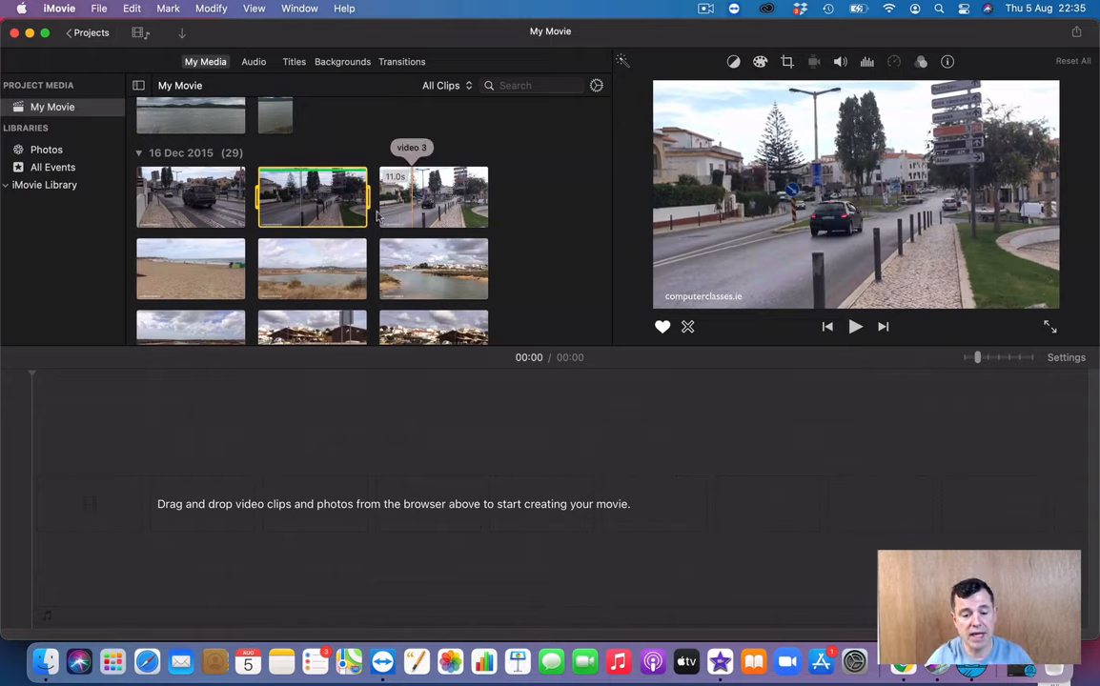
pyautogui.scroll(2, 266, 245)
pyautogui.scroll(-5, 266, 245)
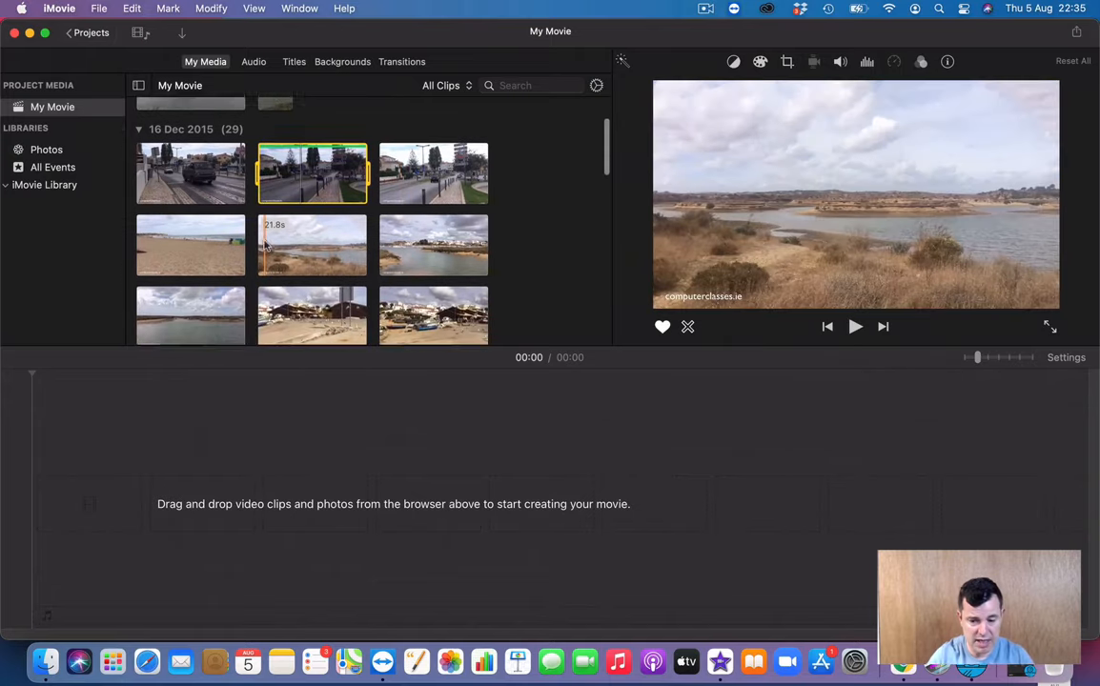
pyautogui.scroll(3, 266, 245)
pyautogui.scroll(4, 266, 245)
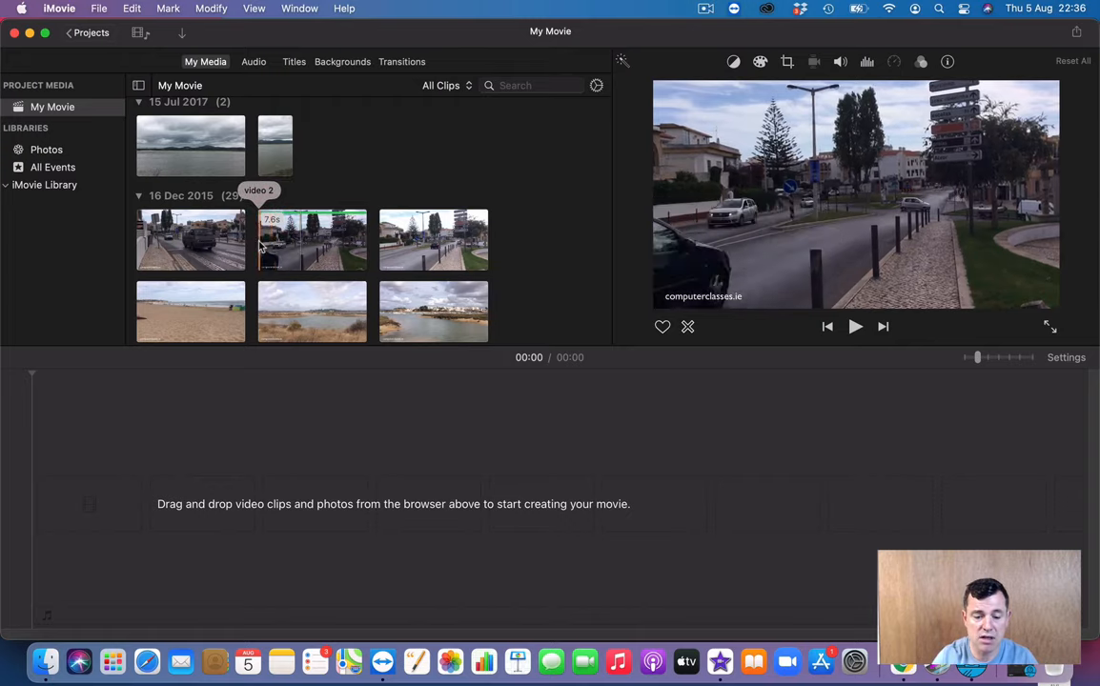
pyautogui.click(268, 246)
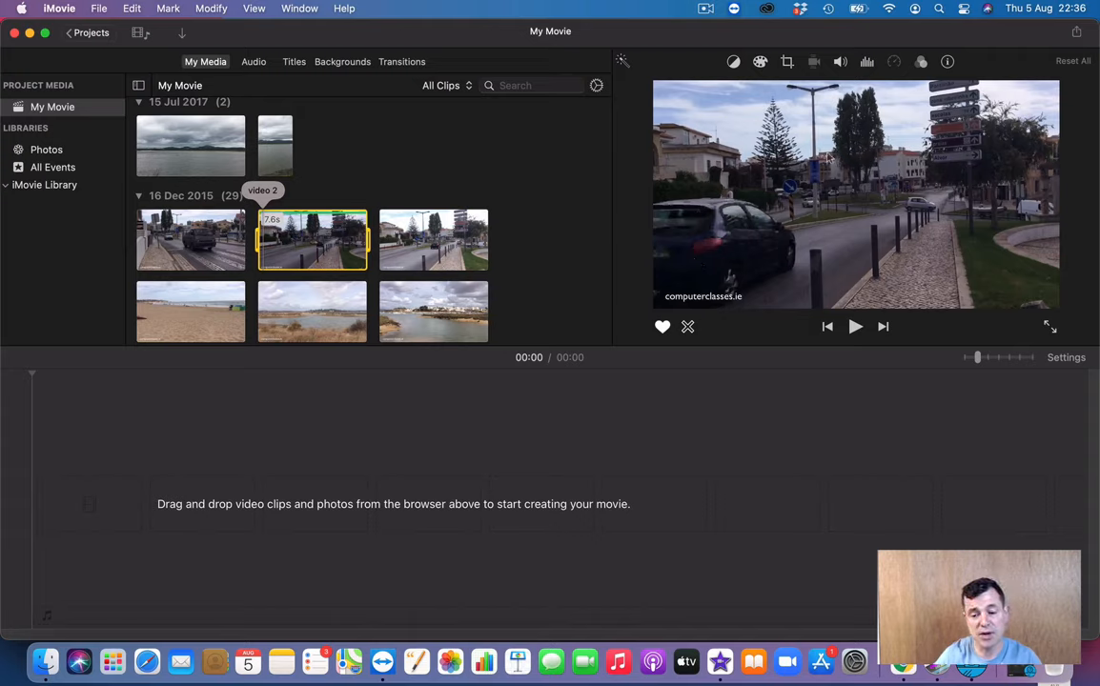
pyautogui.press('space')
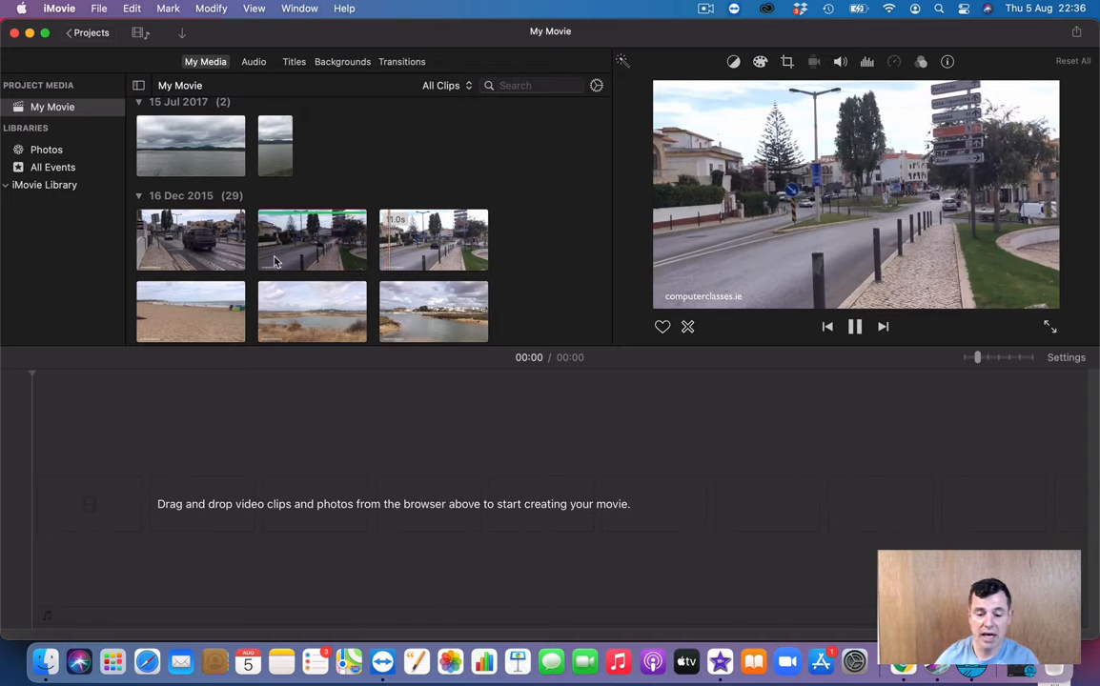
pyautogui.press('space')
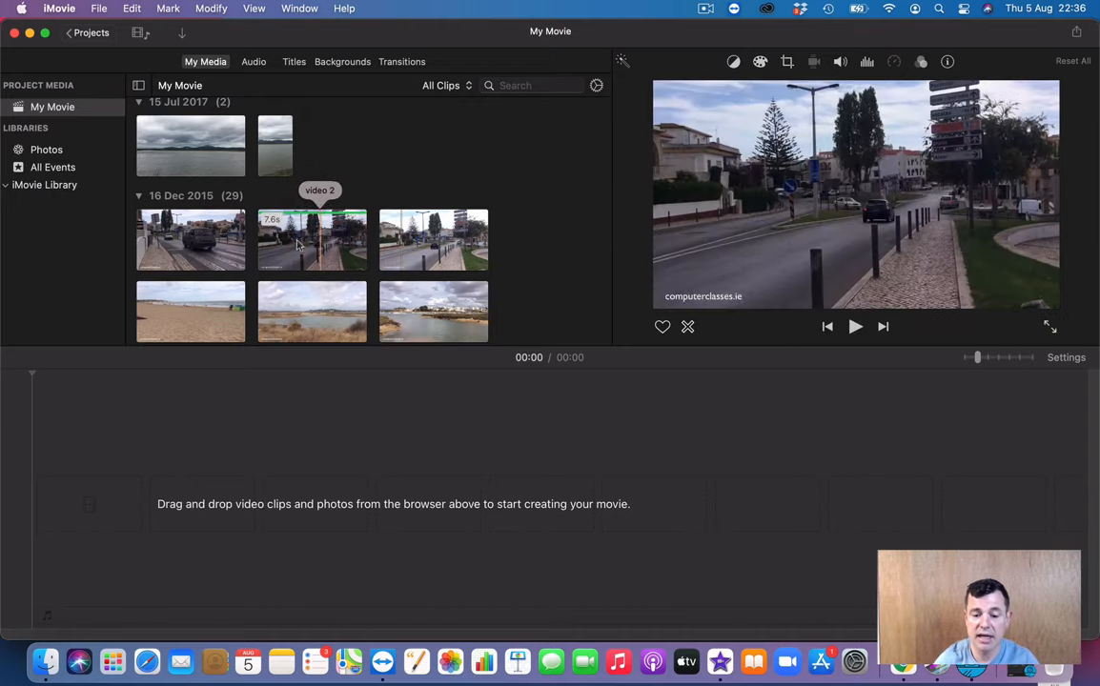
# Mark a range in the video 2 clip with start and end points, and select the whole clip again
pyautogui.click(282, 246)
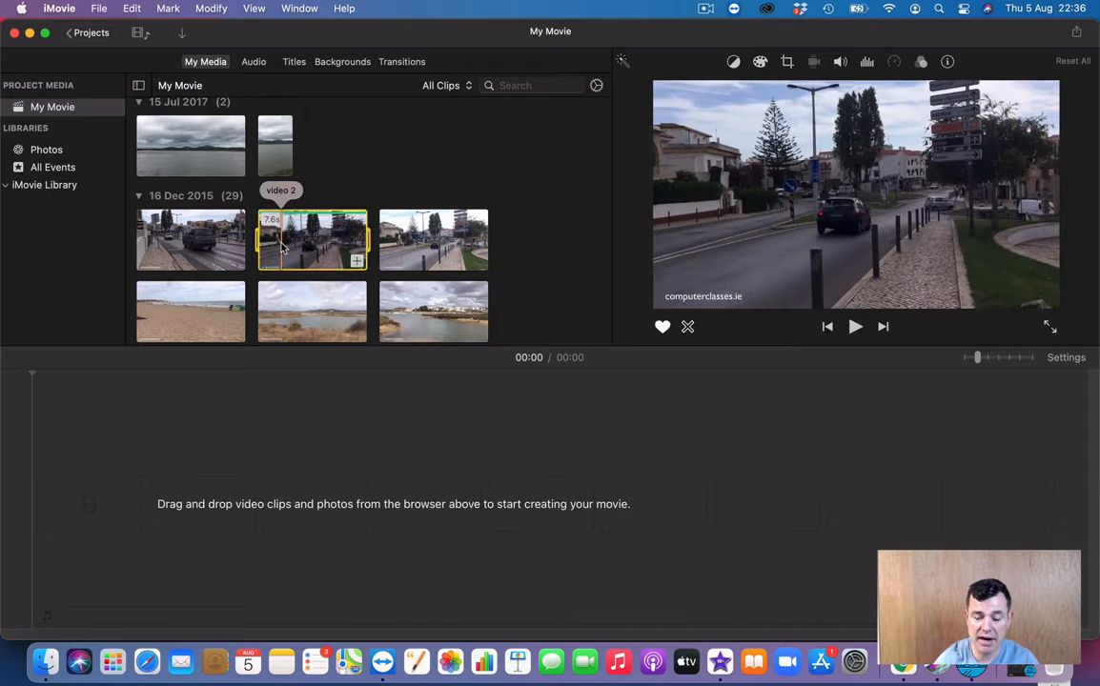
pyautogui.press('i')
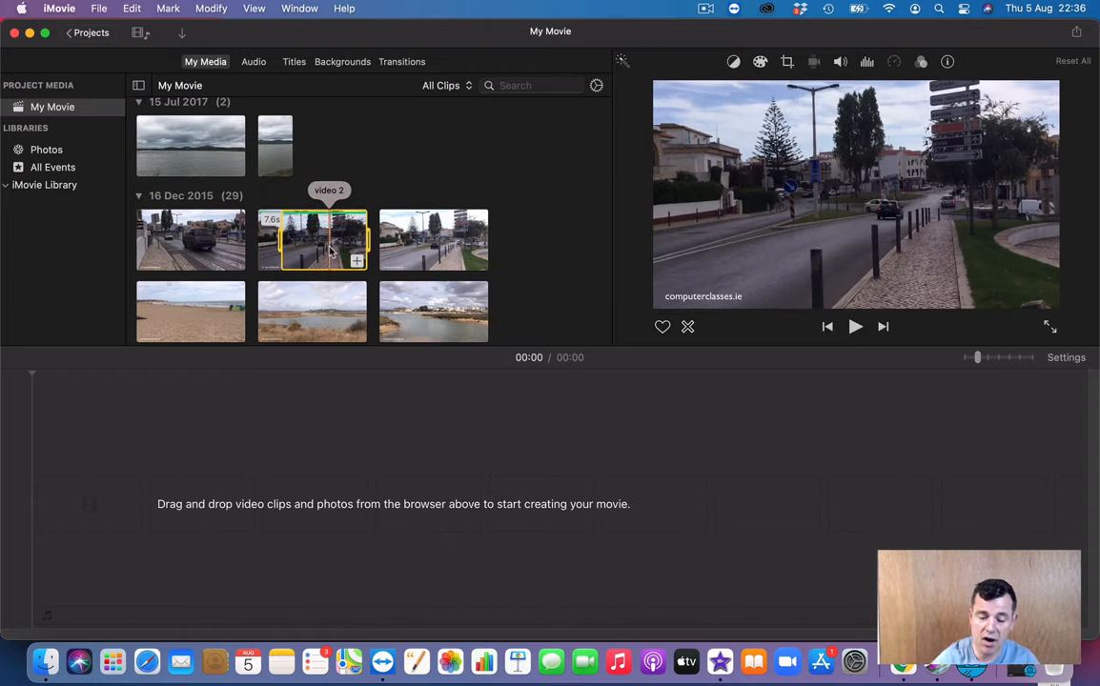
pyautogui.press('o')
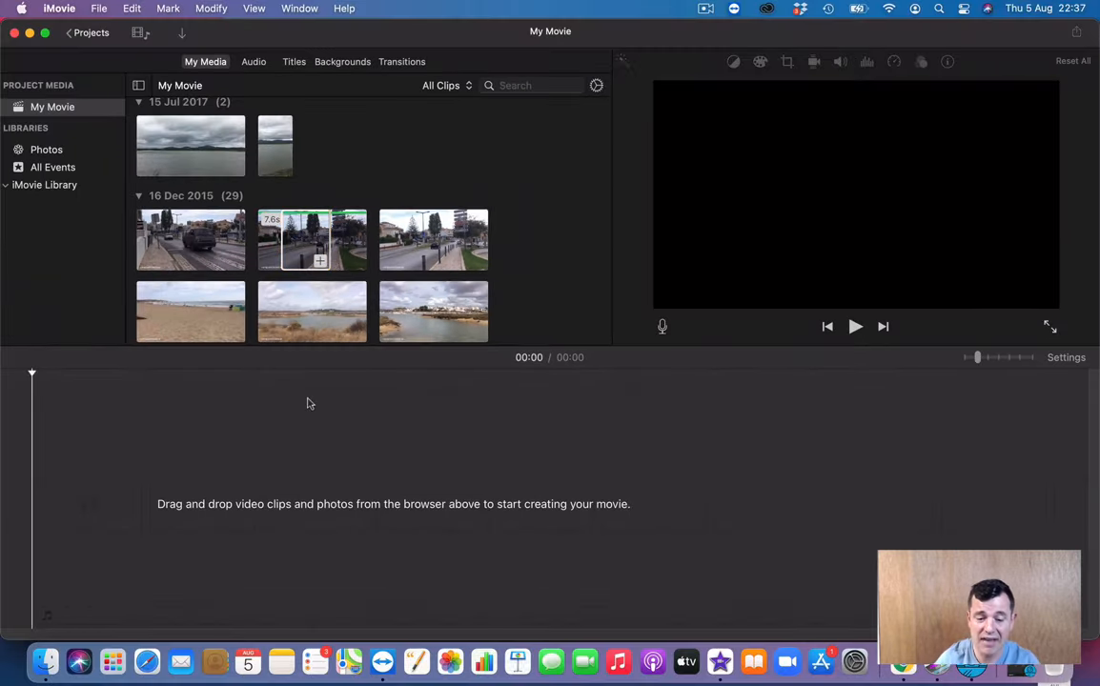
pyautogui.click(354, 263)
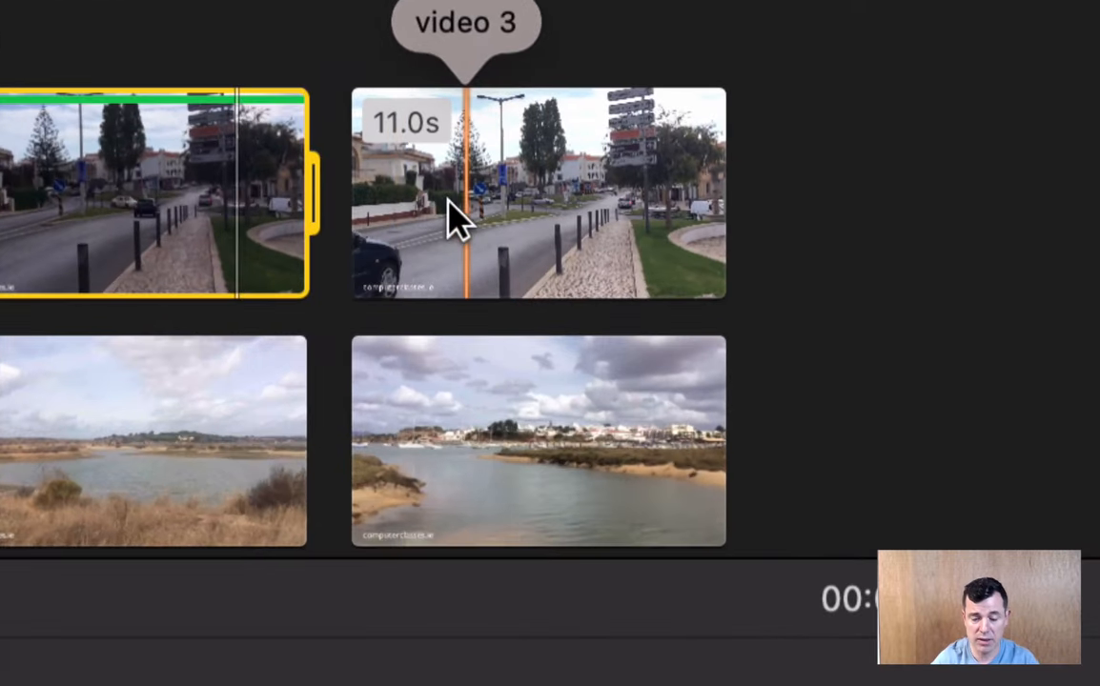
# Select a range in the middle of the video 3 clip, clearing the first attempt and selecting it again
pyautogui.moveTo(448, 215); pyautogui.dragTo(583, 212)
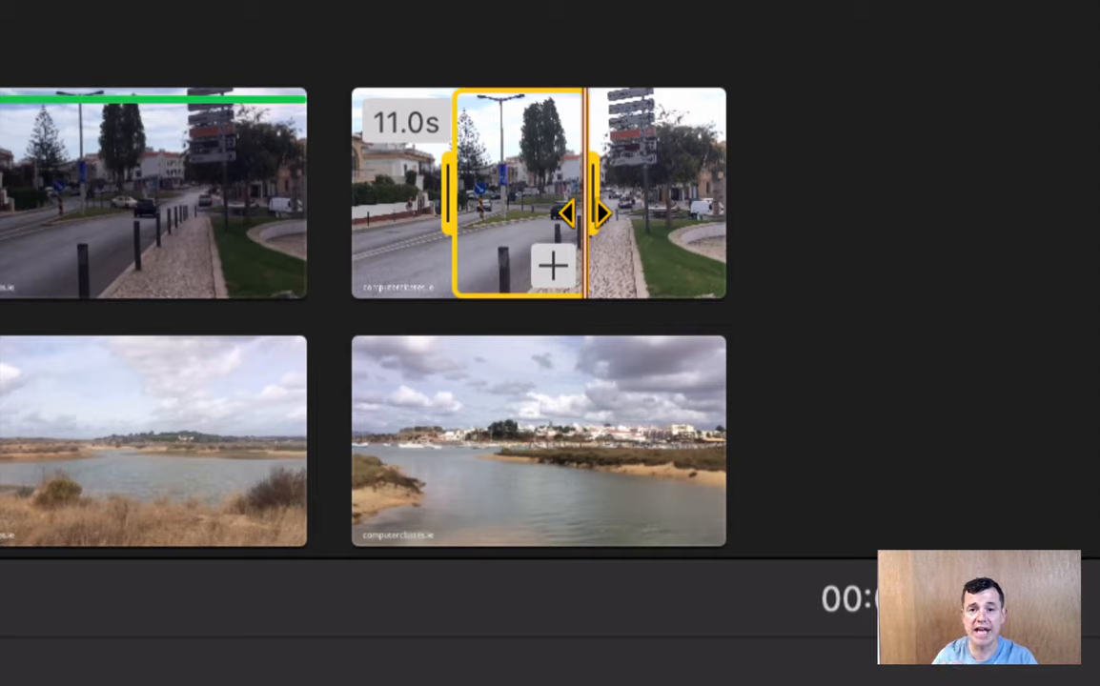
pyautogui.click(795, 322)
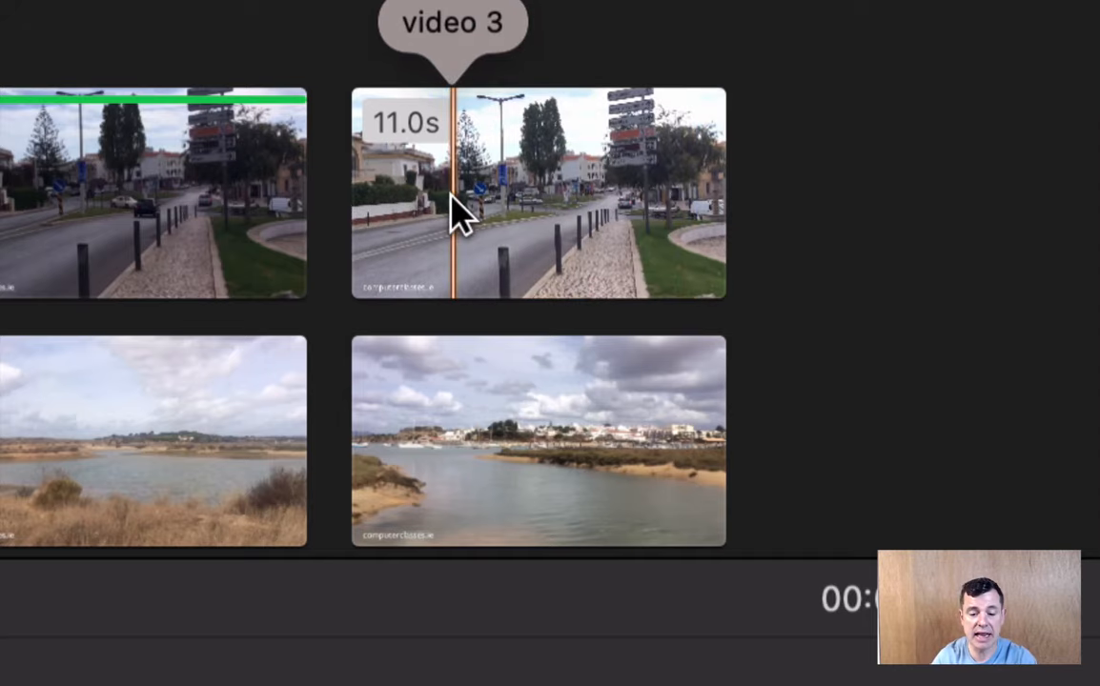
pyautogui.moveTo(456, 215); pyautogui.dragTo(607, 223)
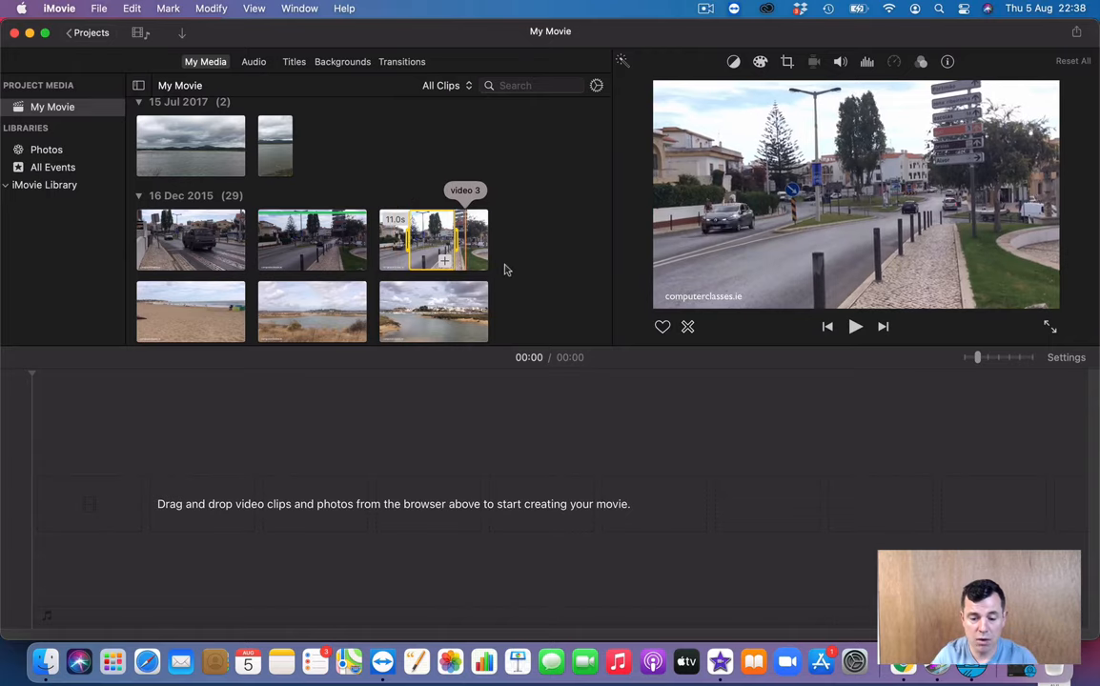
# Add the whole video 21 clip of the Camping Alvor sign to the start of the timeline
pyautogui.scroll(-2, 504, 270)
pyautogui.scroll(-10, 504, 270)
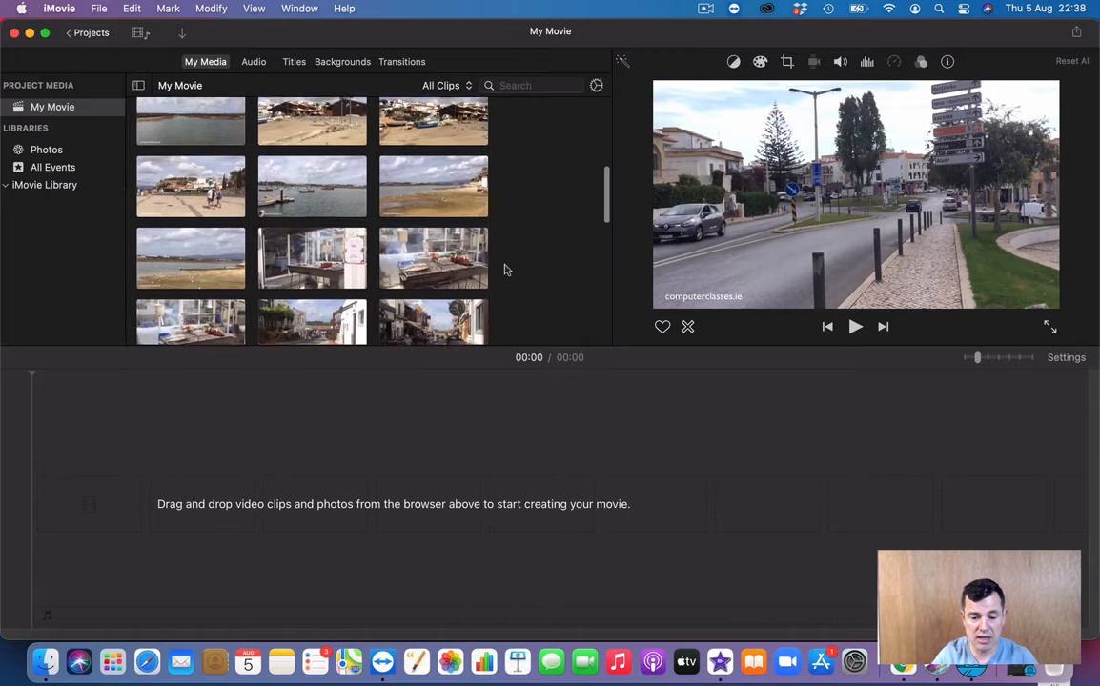
pyautogui.scroll(3, 504, 270)
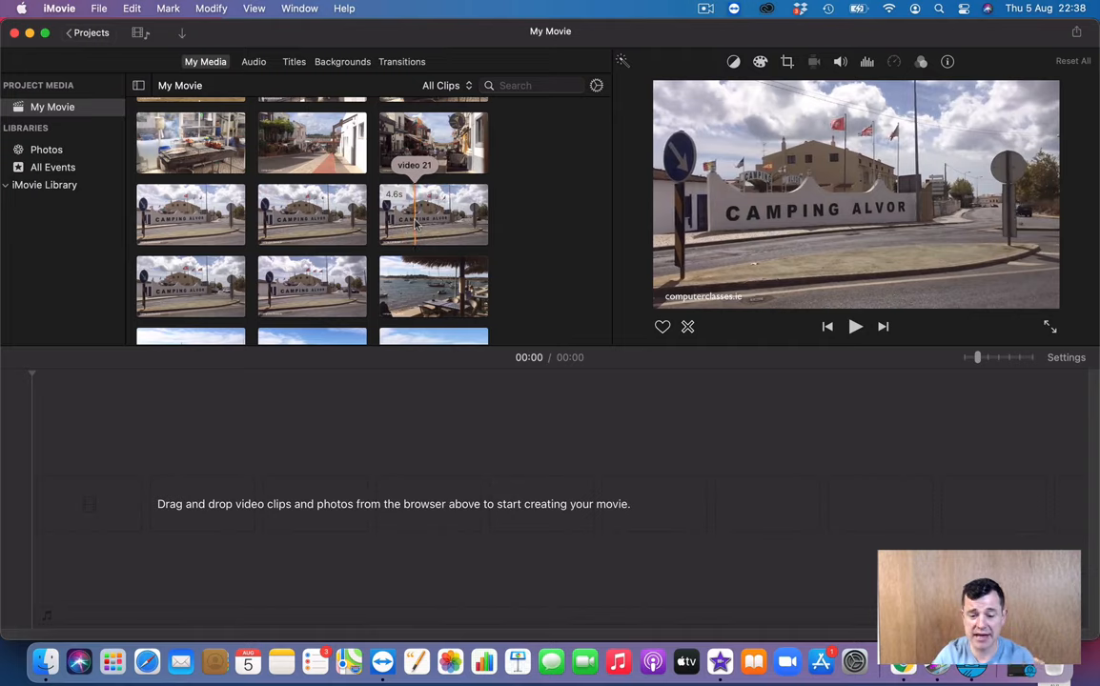
pyautogui.click(416, 224)
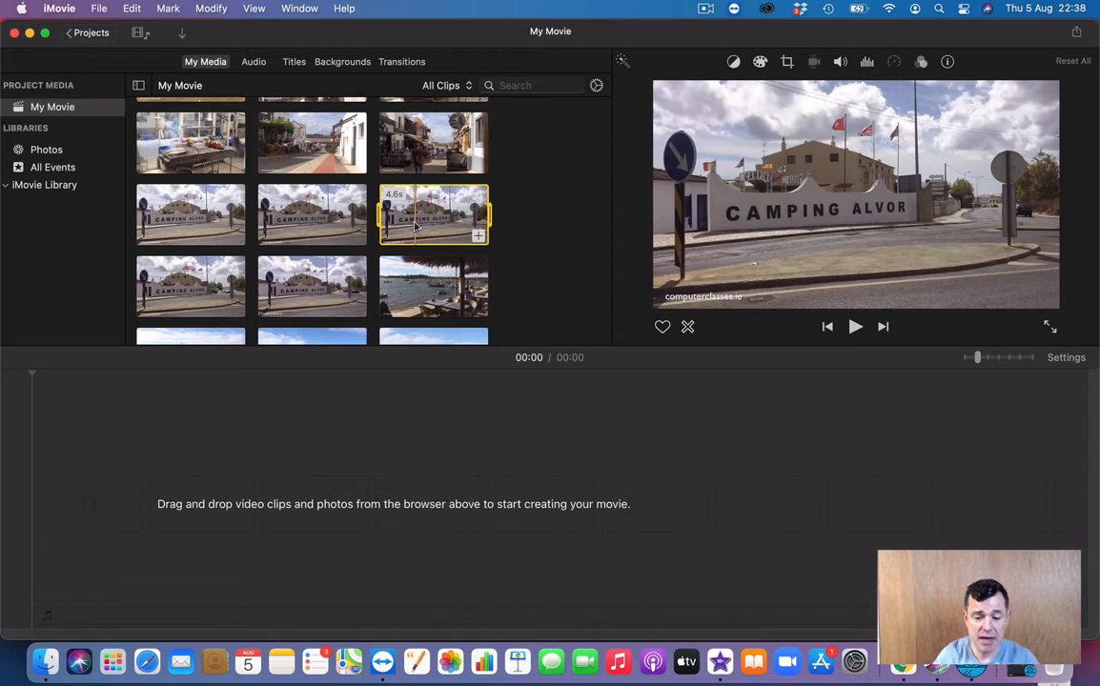
pyautogui.moveTo(415, 225); pyautogui.dragTo(52, 514)
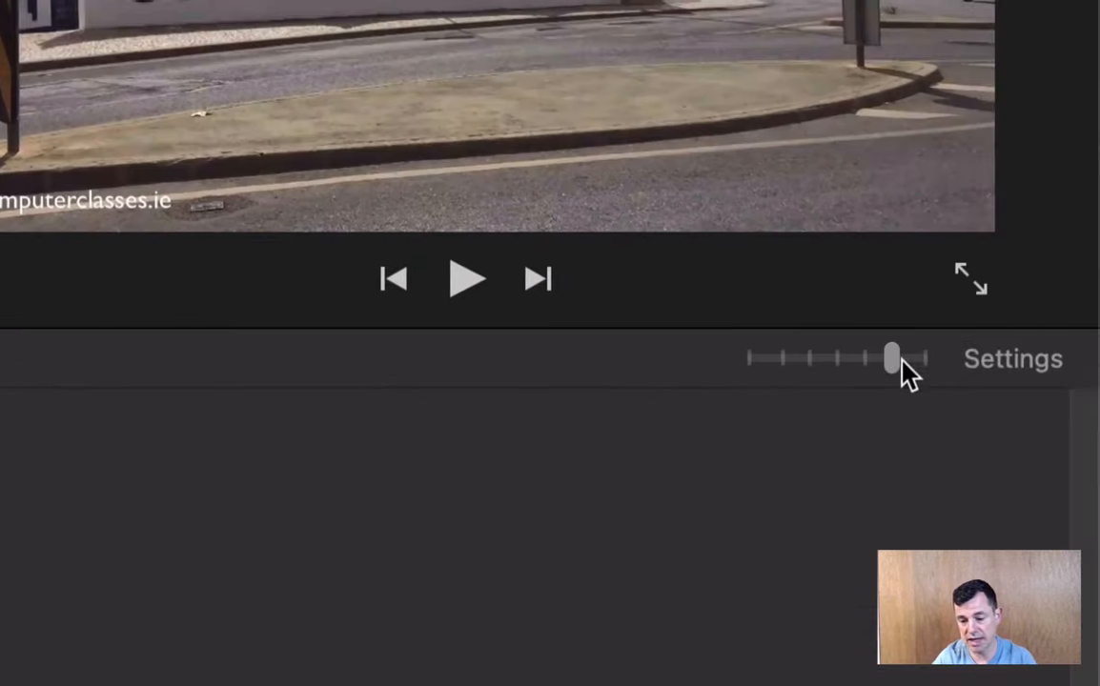
# Zoom the timeline in and out to examine the Camping Alvor clip, ending at a medium zoom level
pyautogui.moveTo(896, 375)
pyautogui.mouseDown()
pyautogui.moveTo(849, 374)
pyautogui.moveTo(901, 371)
pyautogui.mouseUp()
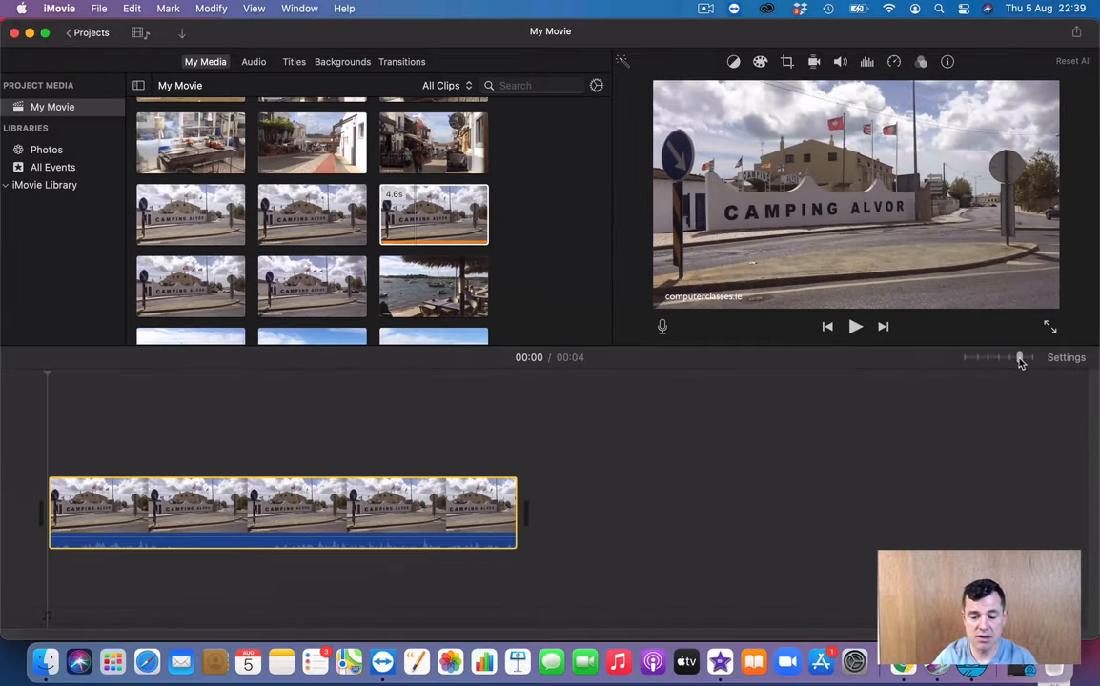
pyautogui.moveTo(1020, 360)
pyautogui.mouseDown()
pyautogui.moveTo(999, 360)
pyautogui.moveTo(1031, 358)
pyautogui.moveTo(1009, 360)
pyautogui.mouseUp()
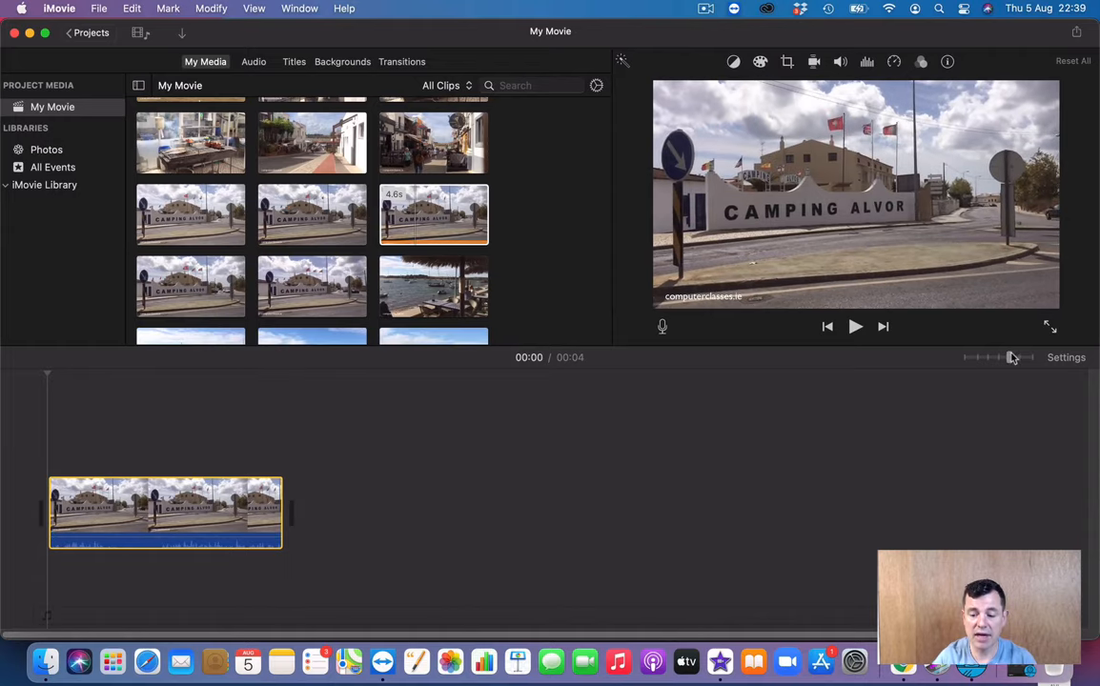
pyautogui.moveTo(1012, 358); pyautogui.dragTo(1029, 357)
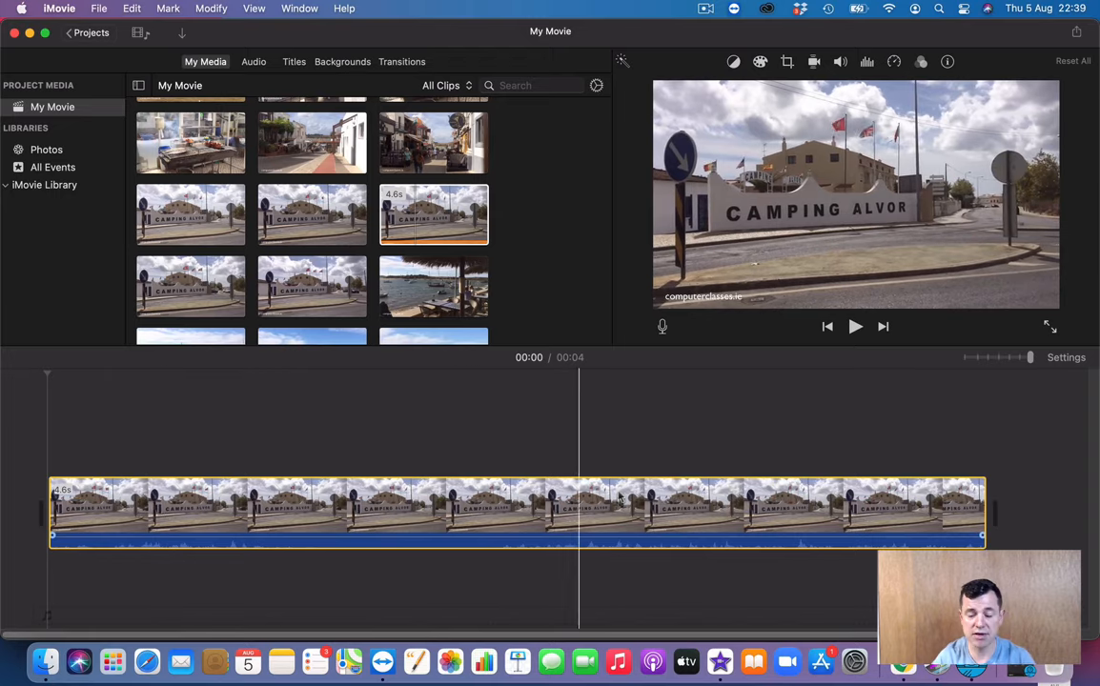
pyautogui.moveTo(1029, 358); pyautogui.dragTo(968, 362)
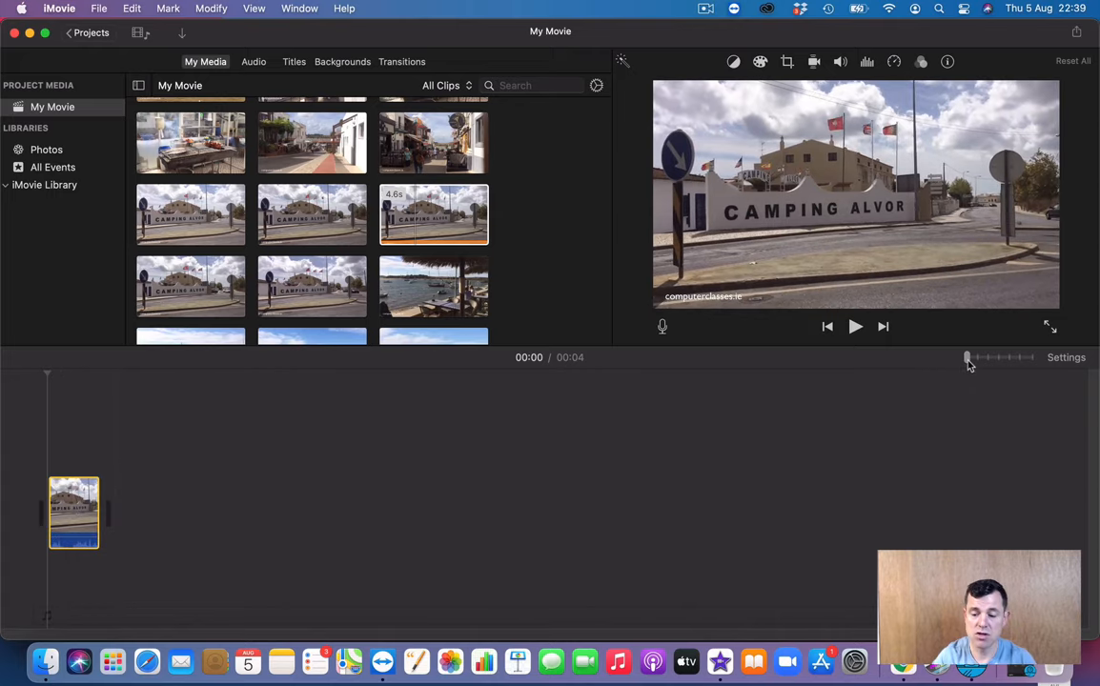
pyautogui.moveTo(970, 360); pyautogui.dragTo(1031, 360)
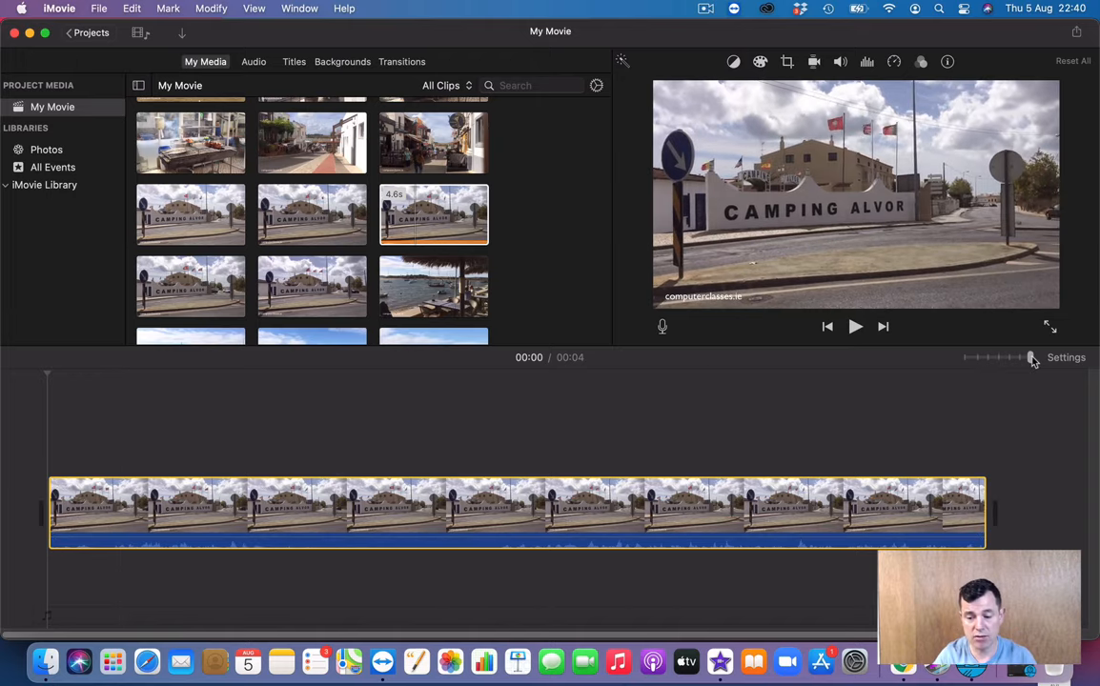
pyautogui.moveTo(1029, 358); pyautogui.dragTo(975, 360)
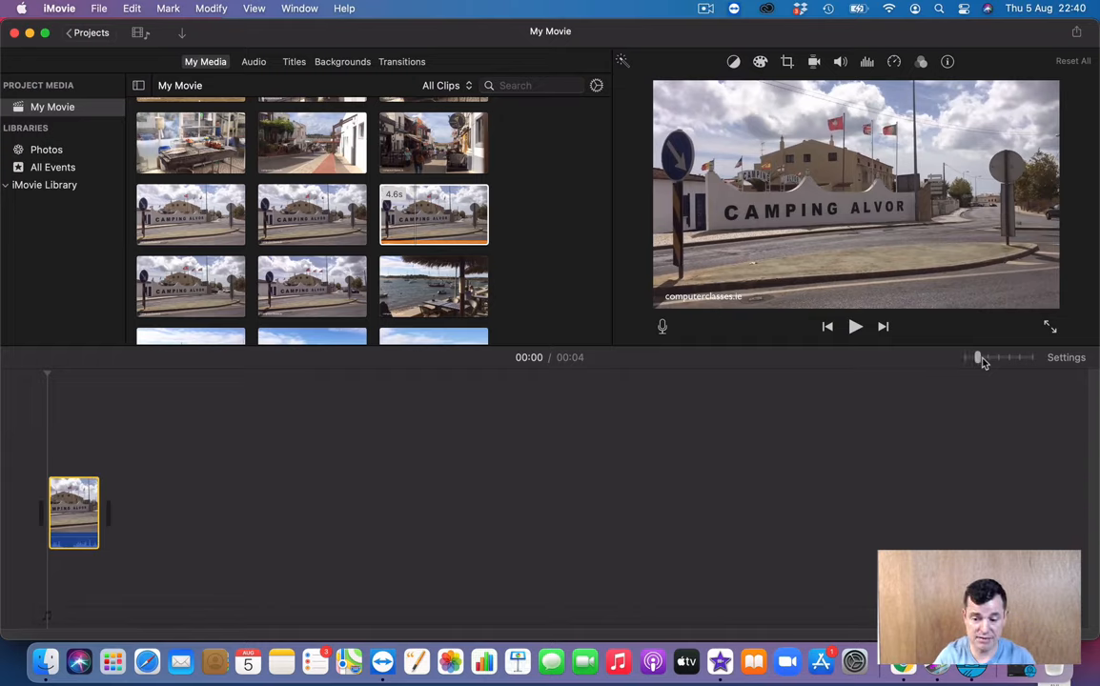
pyautogui.moveTo(989, 358); pyautogui.dragTo(999, 358)
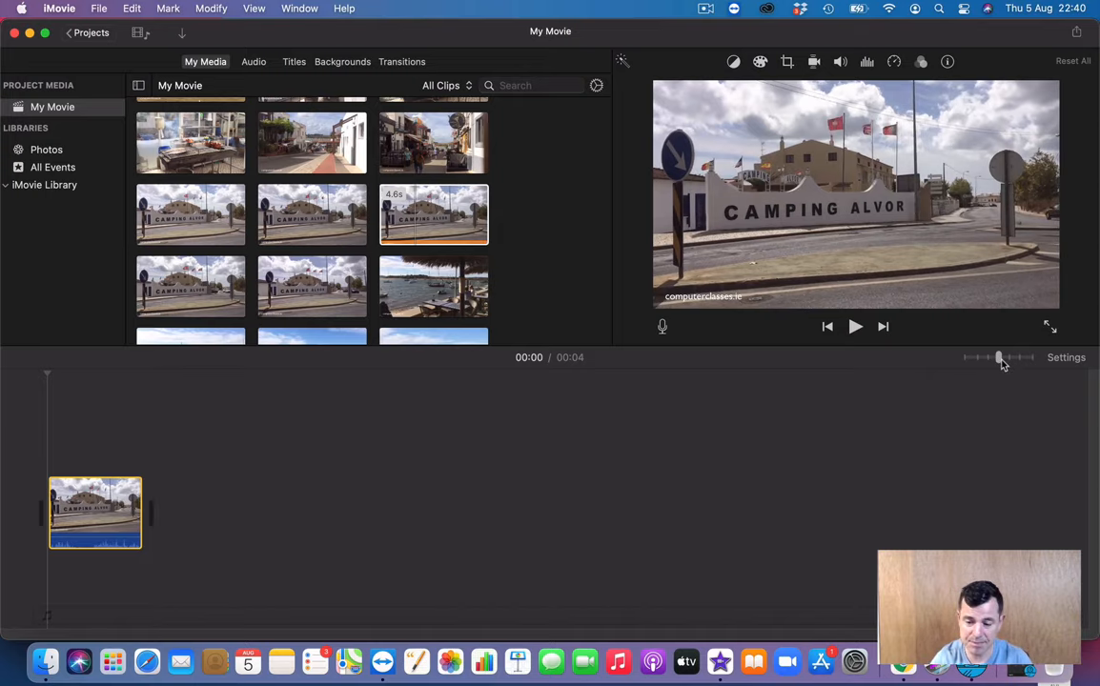
pyautogui.moveTo(1001, 362); pyautogui.dragTo(1019, 363)
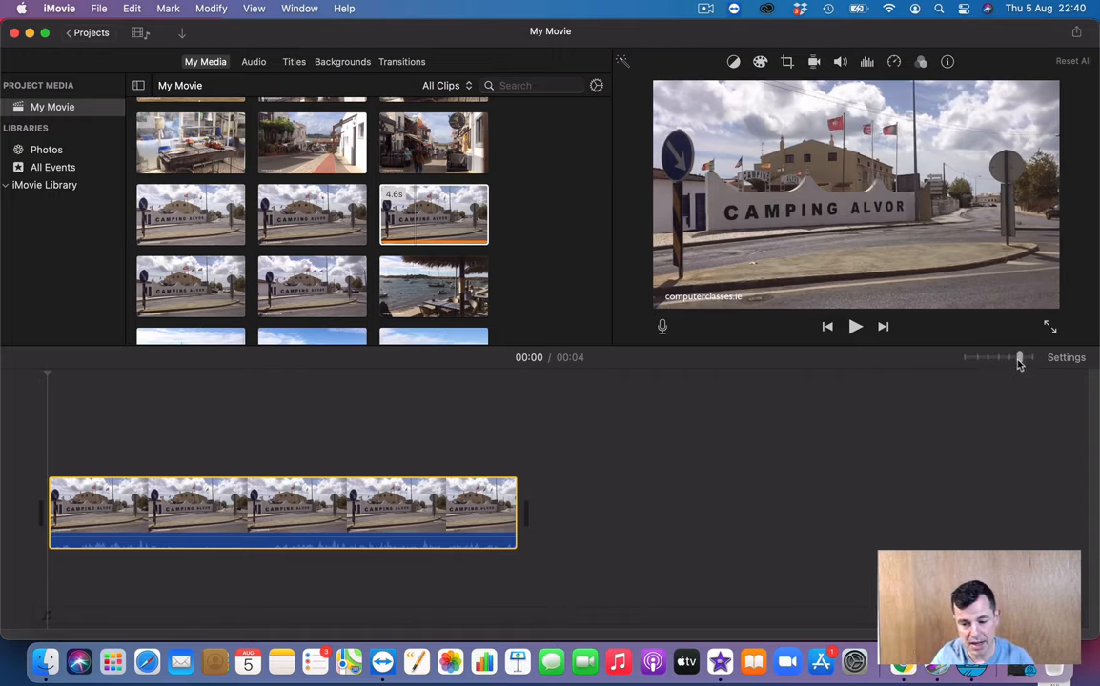
pyautogui.moveTo(1019, 362); pyautogui.dragTo(1012, 363)
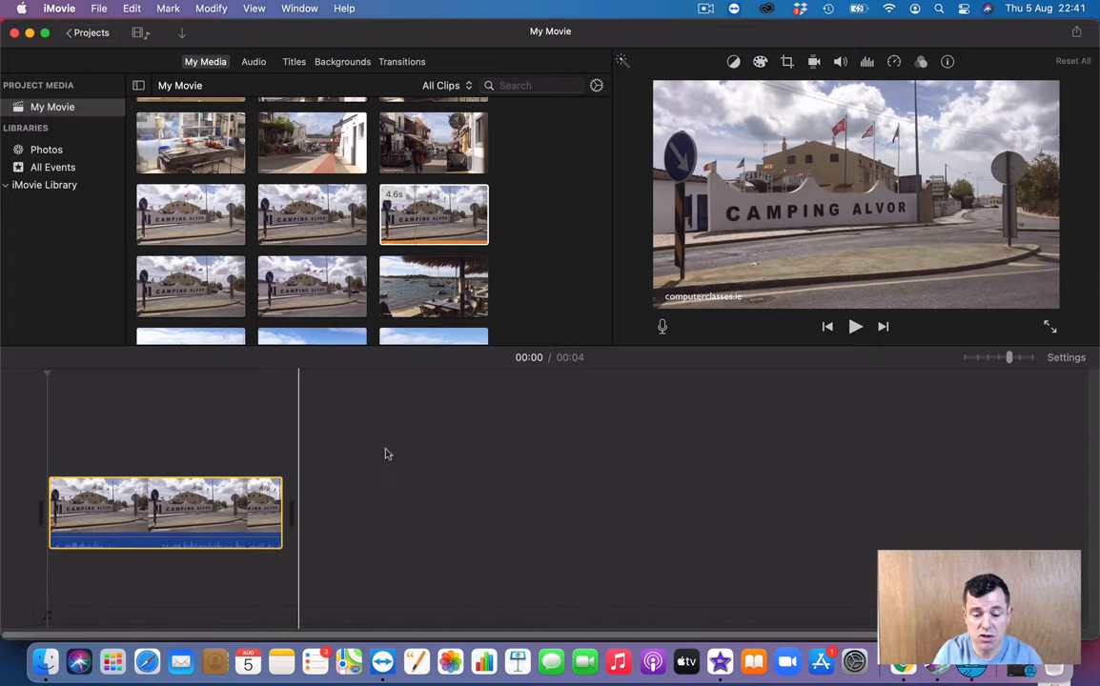
# Select a range in the middle of the video 2 clip and add it to the timeline after the Camping Alvor clip
pyautogui.scroll(5, 358, 271)
pyautogui.scroll(5, 359, 272)
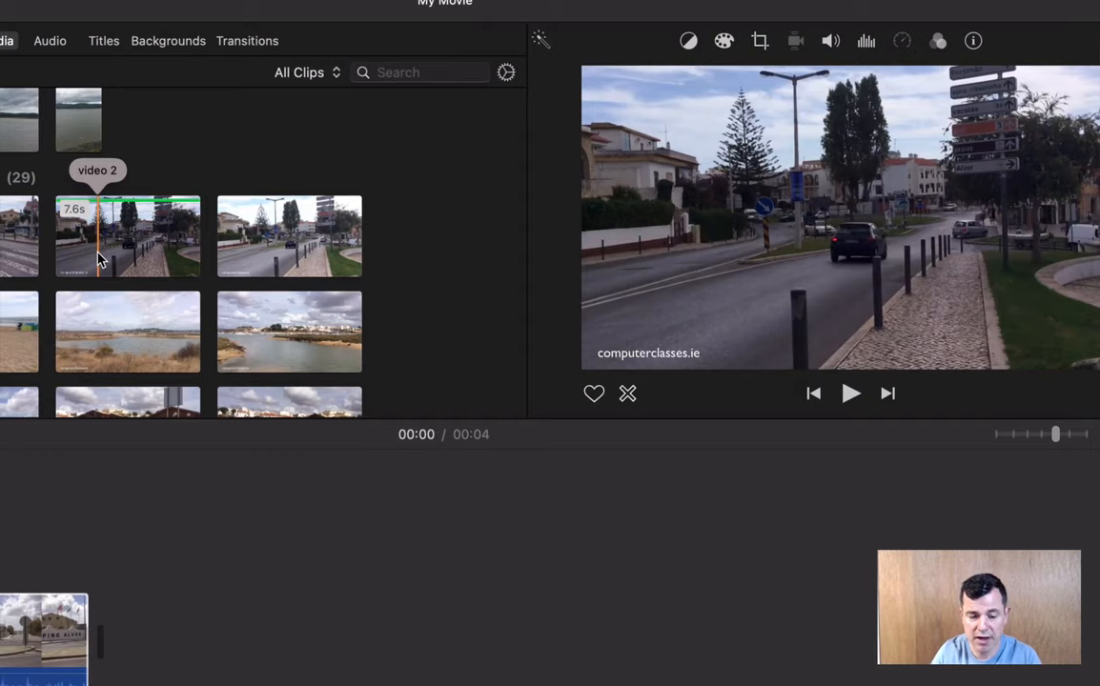
pyautogui.moveTo(98, 257); pyautogui.dragTo(176, 265)
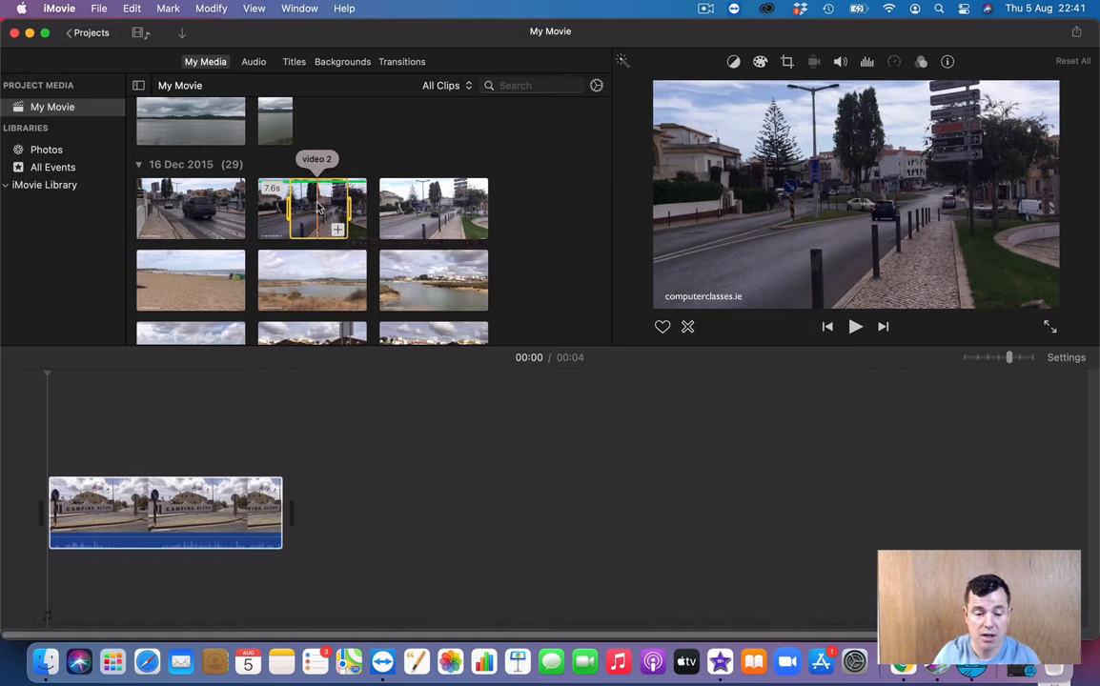
pyautogui.moveTo(319, 208); pyautogui.dragTo(305, 509)
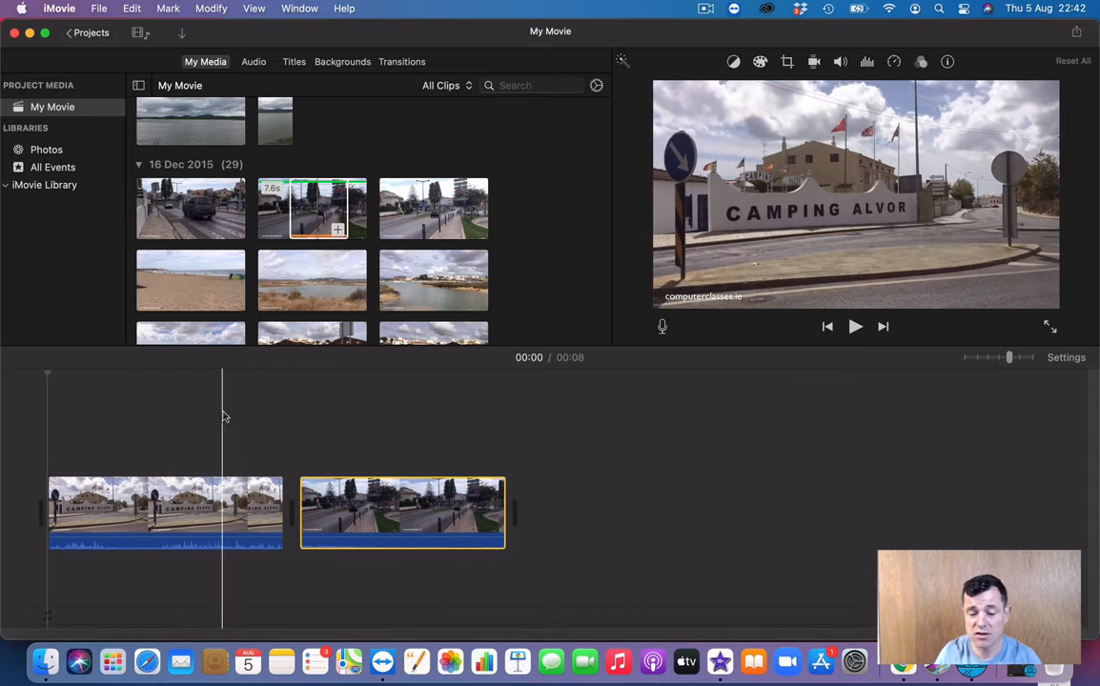
# Select a range of about 10.1 s in the middle of the video 5 clip and add it to the timeline after the video 2 clip
pyautogui.click(341, 237)
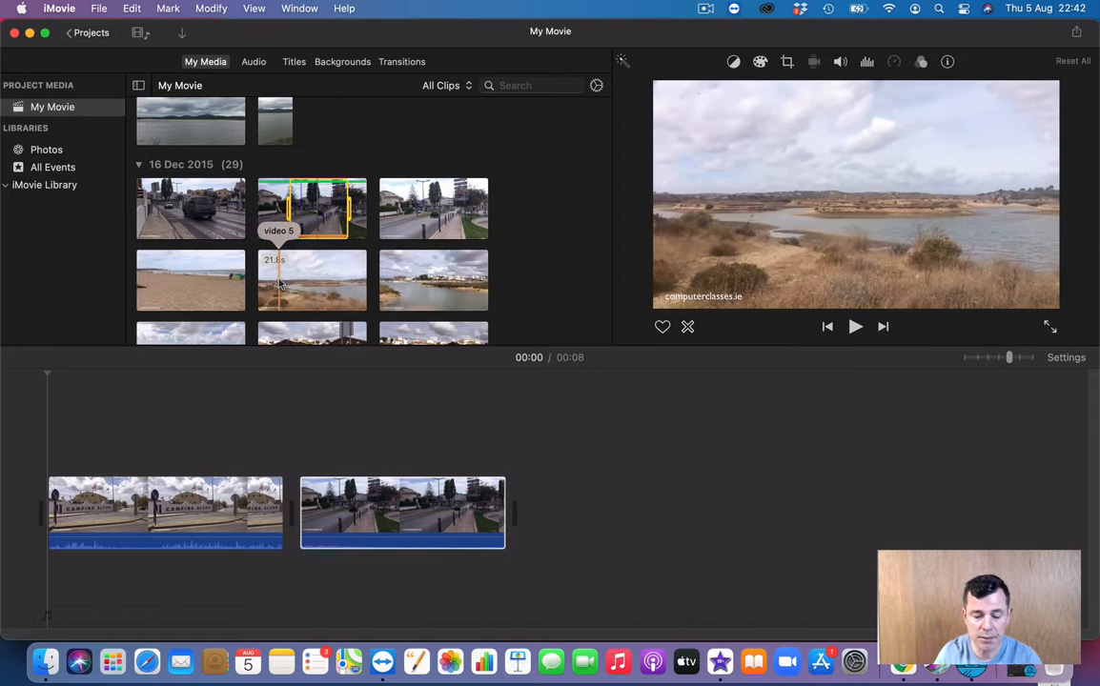
pyautogui.moveTo(281, 284); pyautogui.dragTo(328, 286)
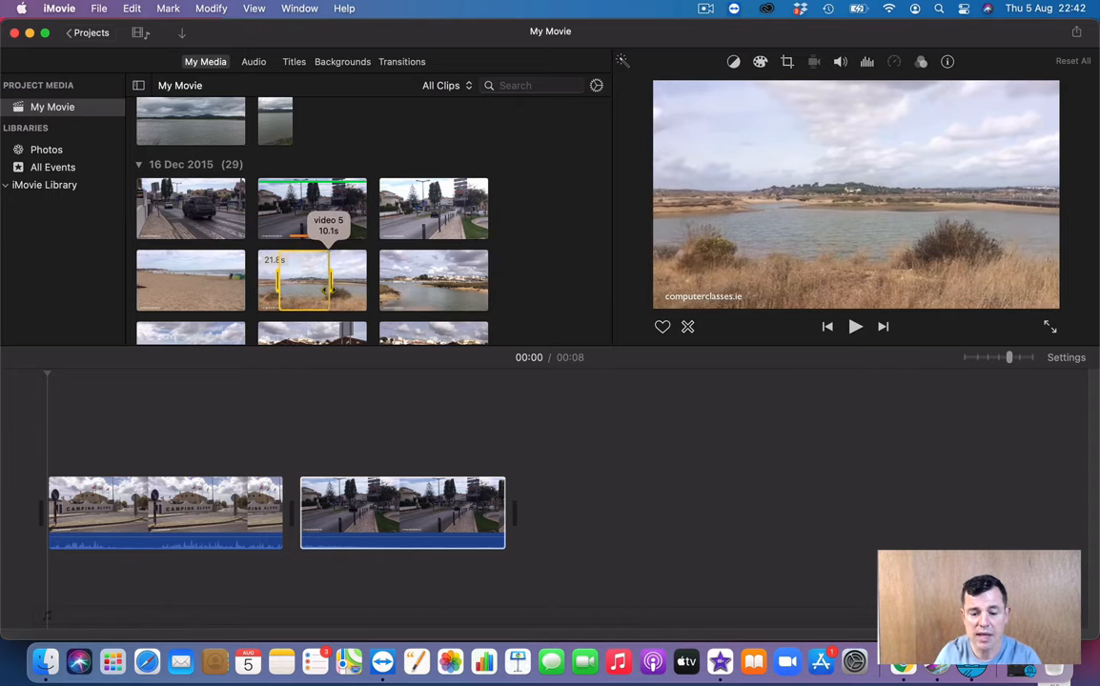
pyautogui.click(558, 438)
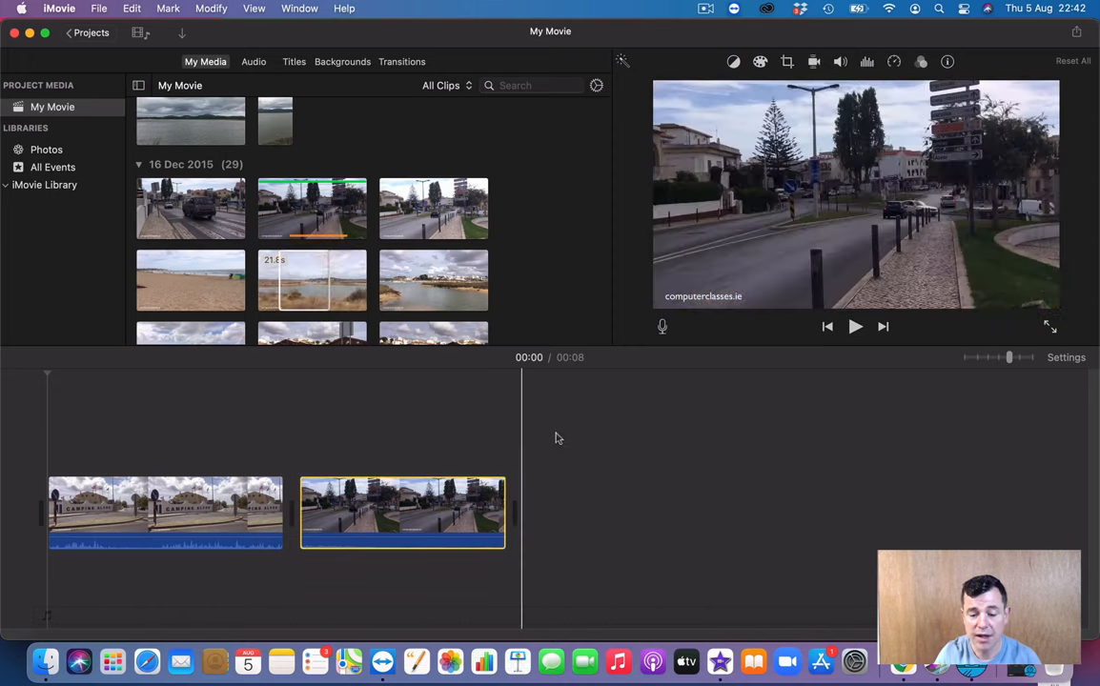
pyautogui.click(540, 407)
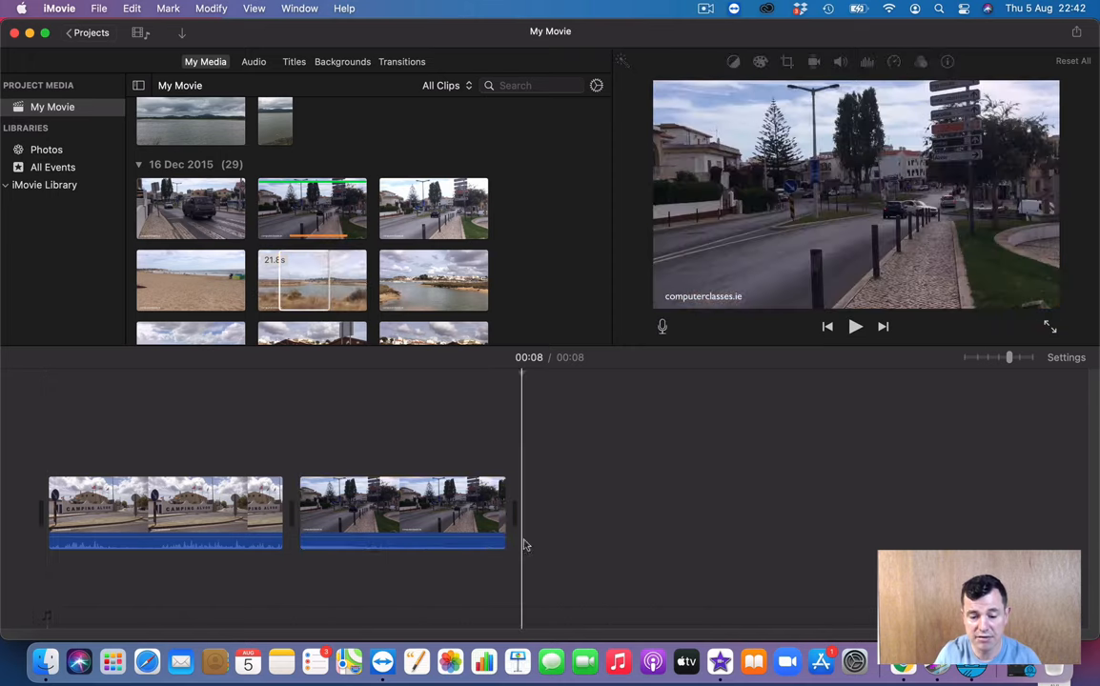
pyautogui.click(320, 307)
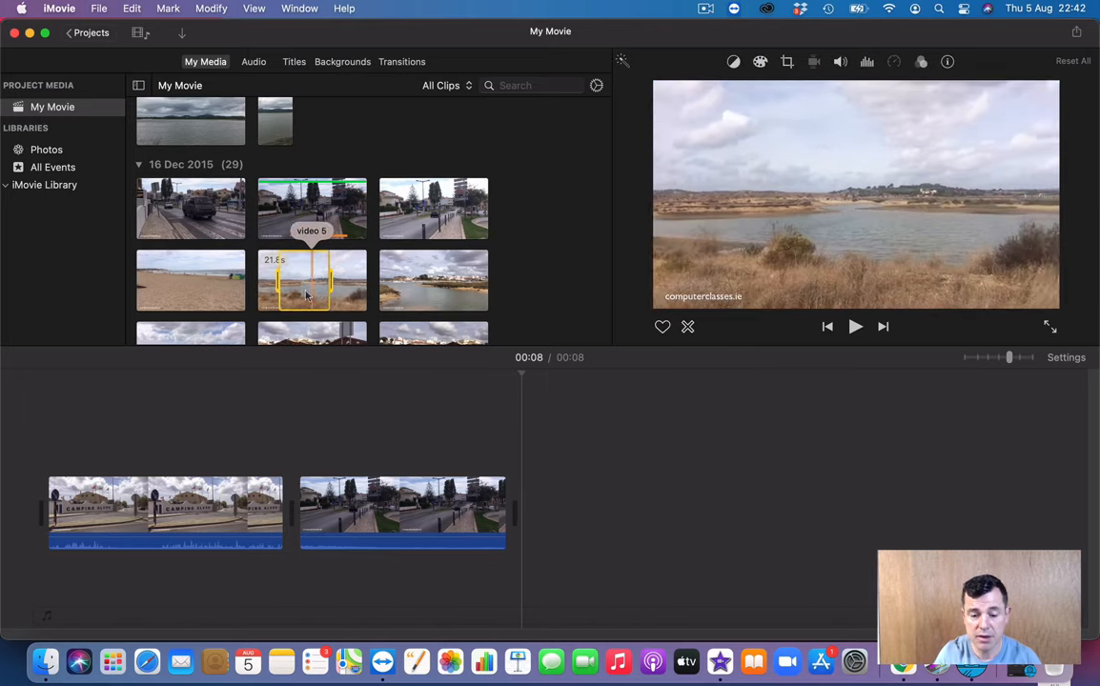
pyautogui.click(319, 303)
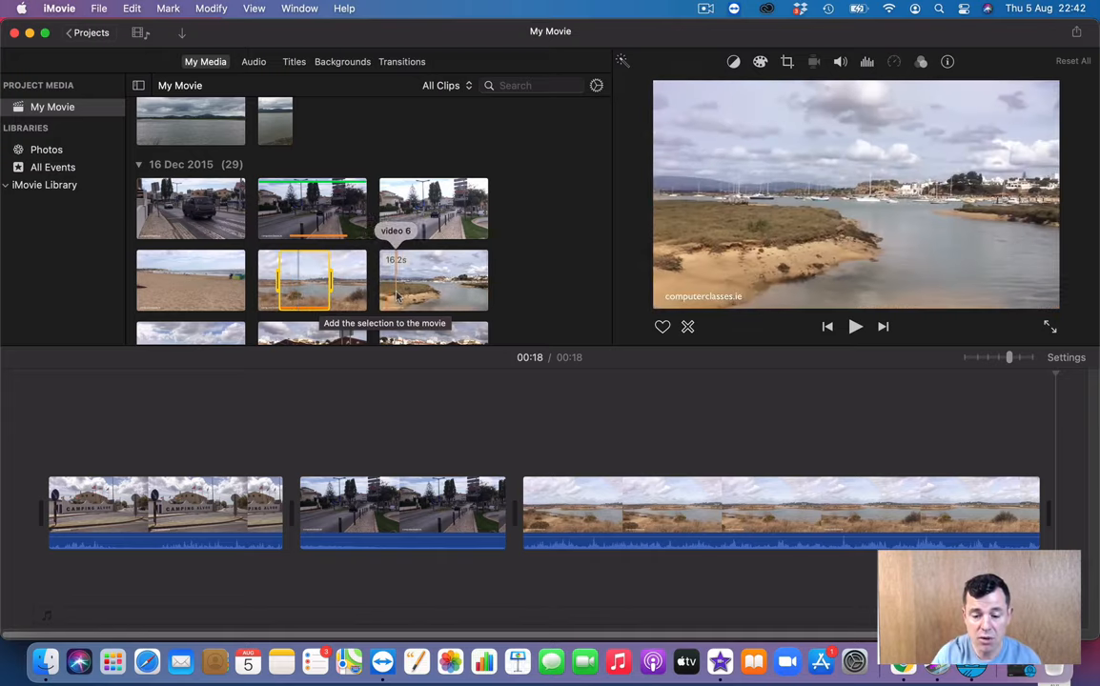
# Select a range in the first half of the video 8 clip and add it to the timeline after the video 5 clip
pyautogui.scroll(-5, 319, 296)
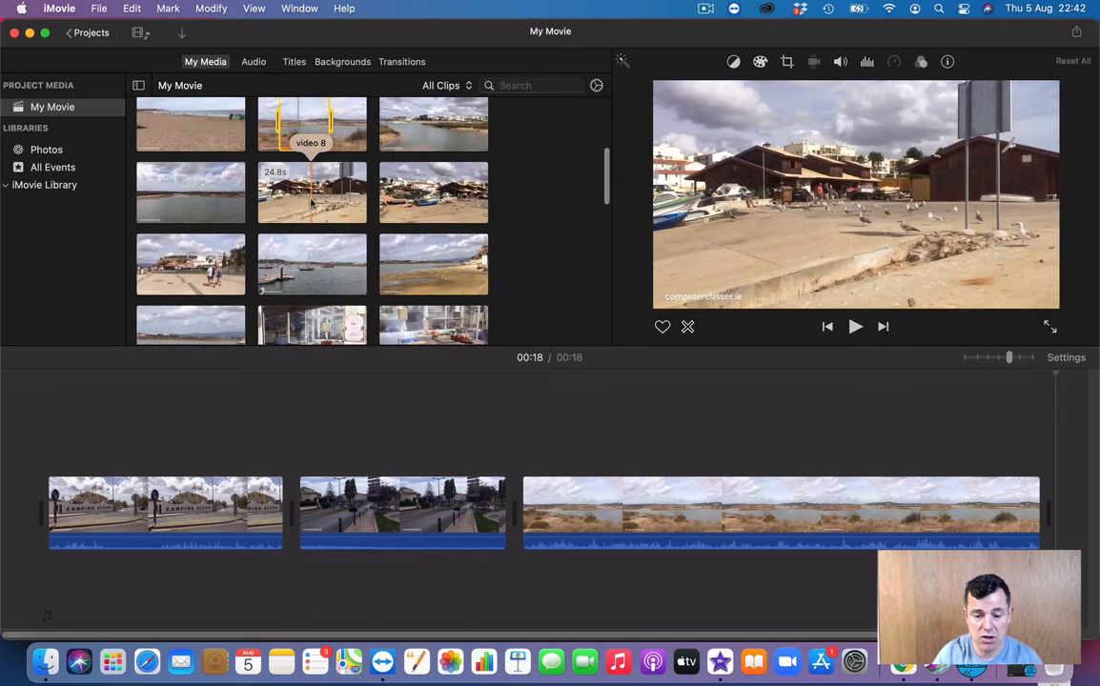
pyautogui.click(297, 202)
pyautogui.moveTo(287, 202); pyautogui.dragTo(1068, 487)
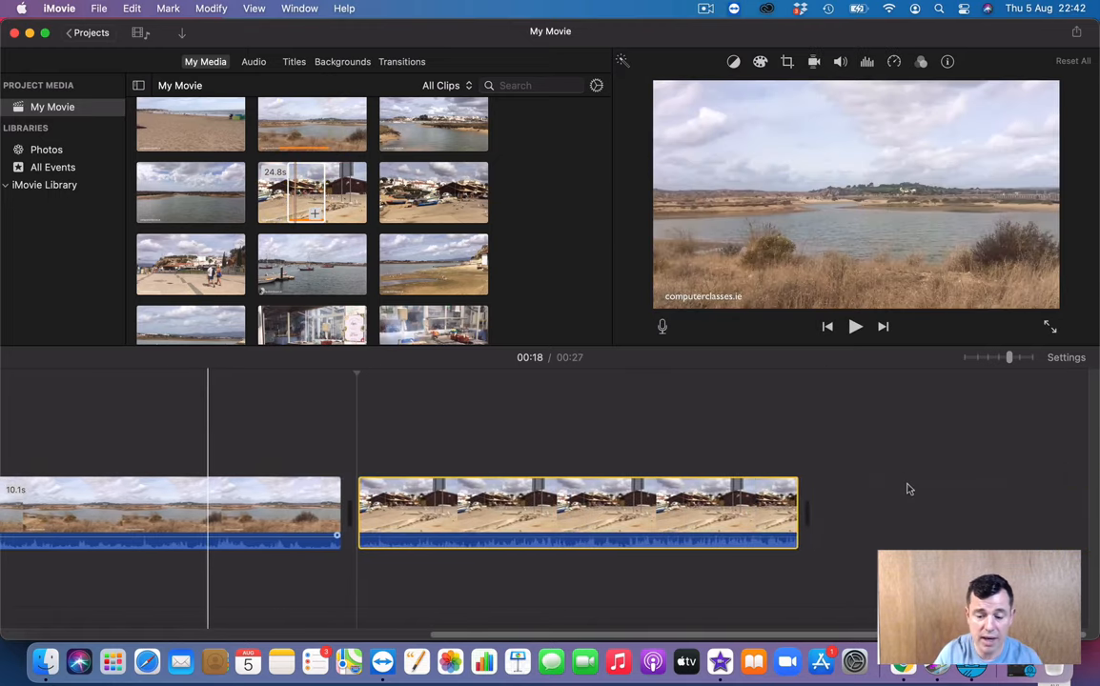
pyautogui.click(908, 489)
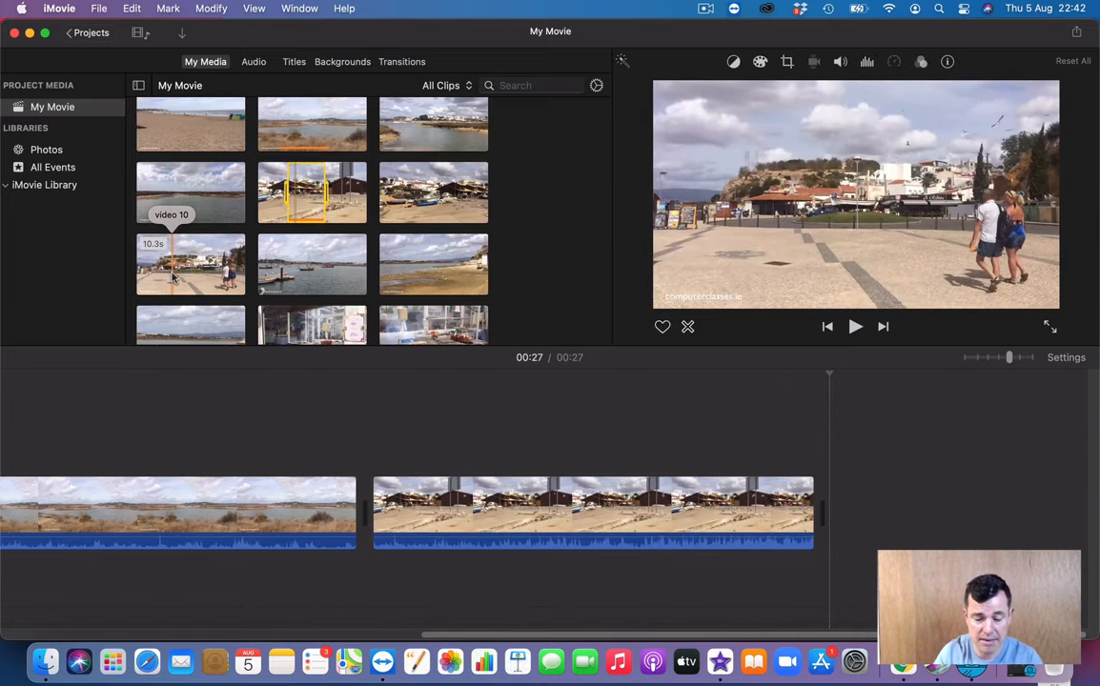
# Add a range of about 5.8 s from the video 10 clip, followed by the whole video 16 grill clip, to the end of the timeline
pyautogui.moveTo(172, 276); pyautogui.dragTo(837, 510)
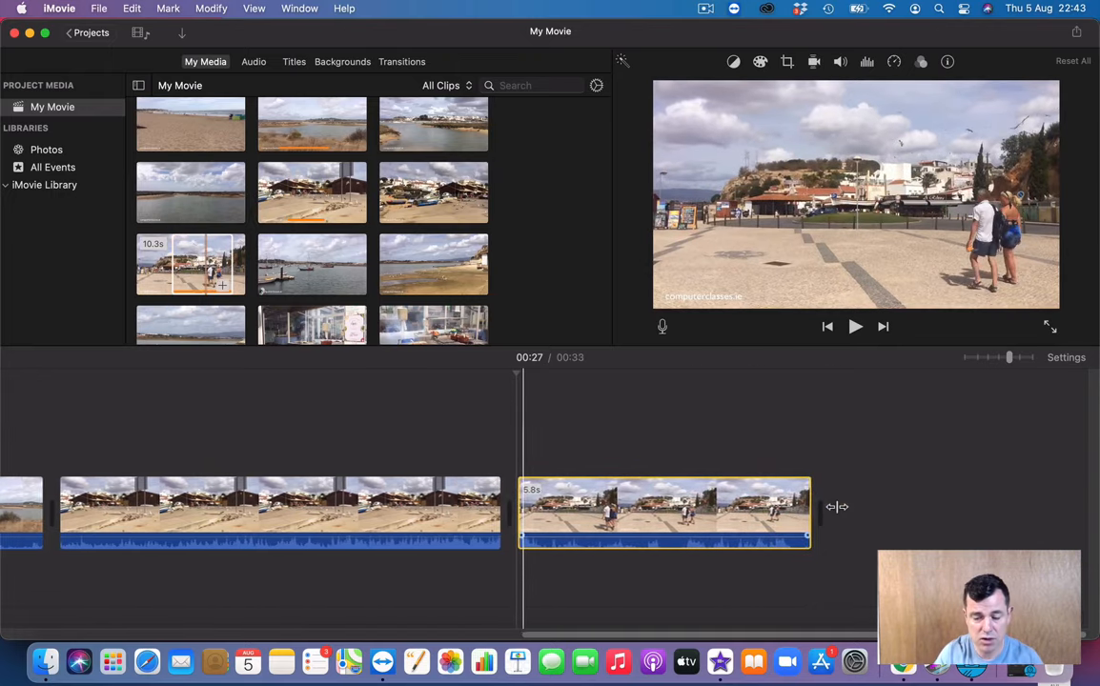
pyautogui.click(853, 454)
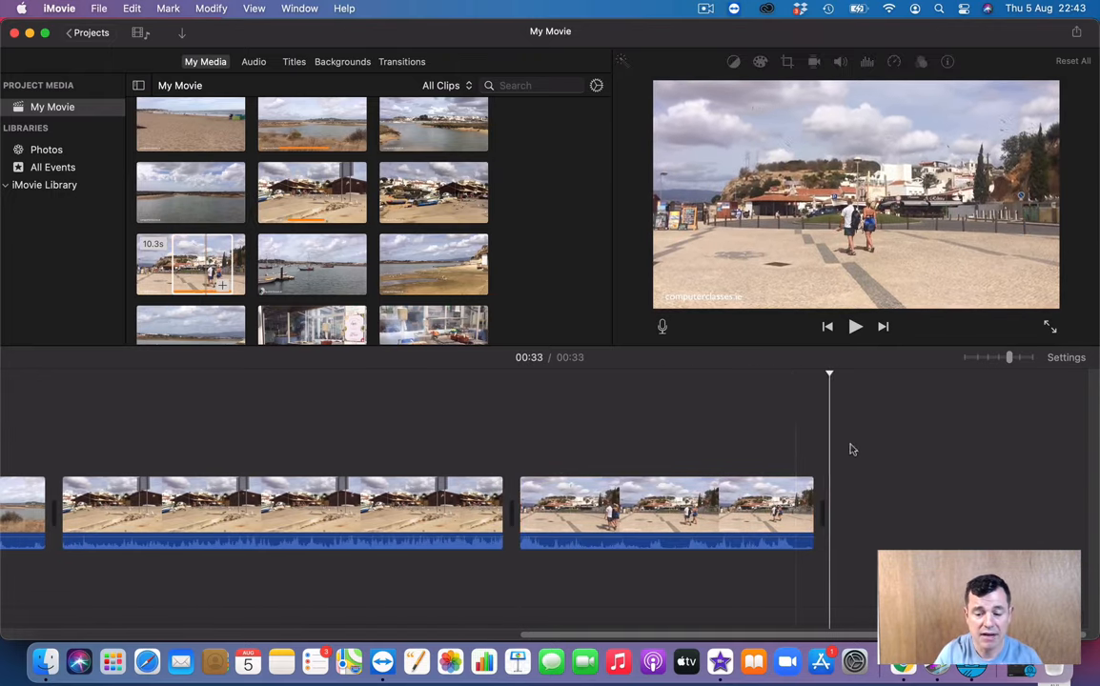
pyautogui.scroll(-5, 365, 298)
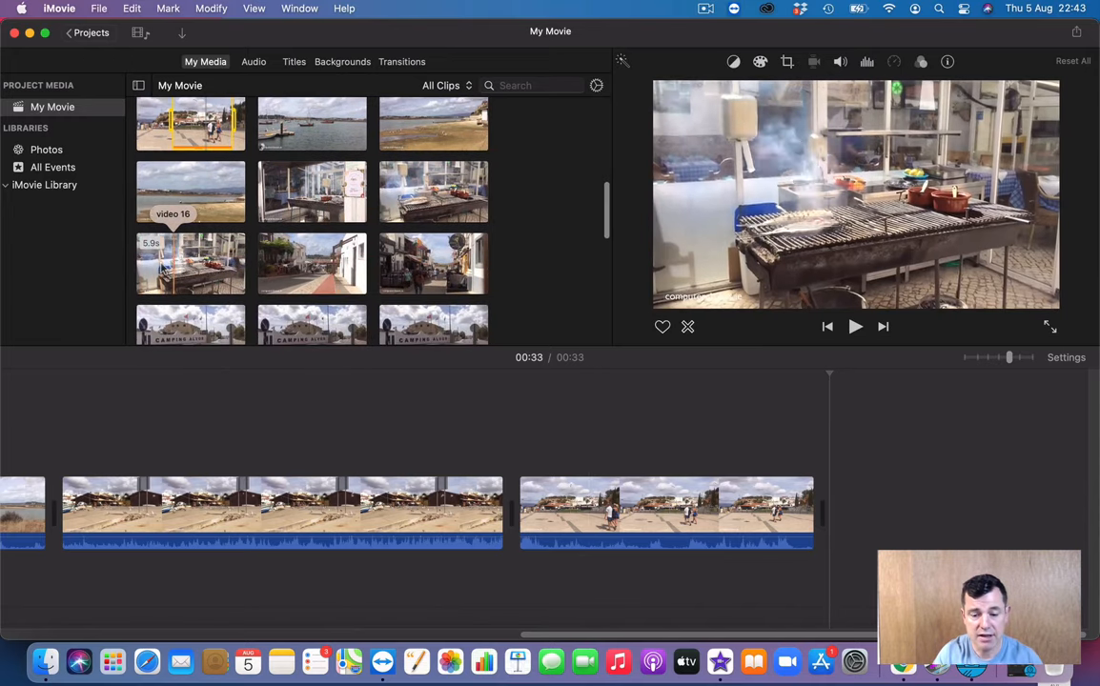
pyautogui.moveTo(157, 265); pyautogui.dragTo(843, 500)
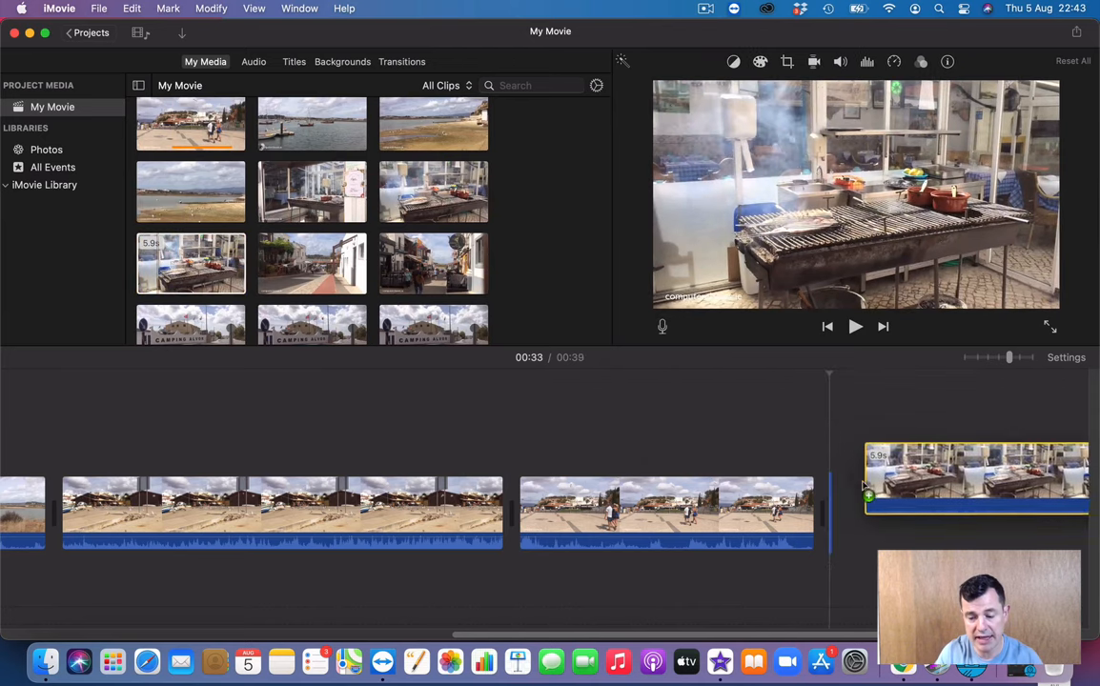
pyautogui.hscroll(5, 838, 502)
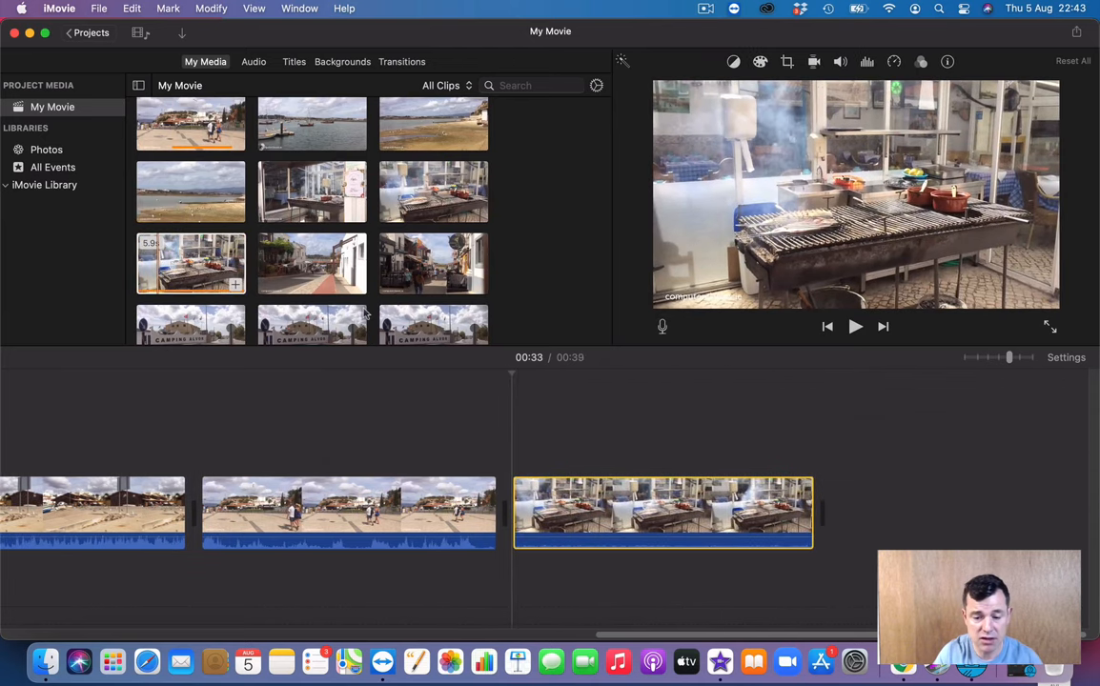
# Select a range in the middle of the video 18 street clip and add it to the timeline after the grill clip
pyautogui.scroll(-1, 365, 312)
pyautogui.scroll(-1, 365, 313)
pyautogui.click(439, 214)
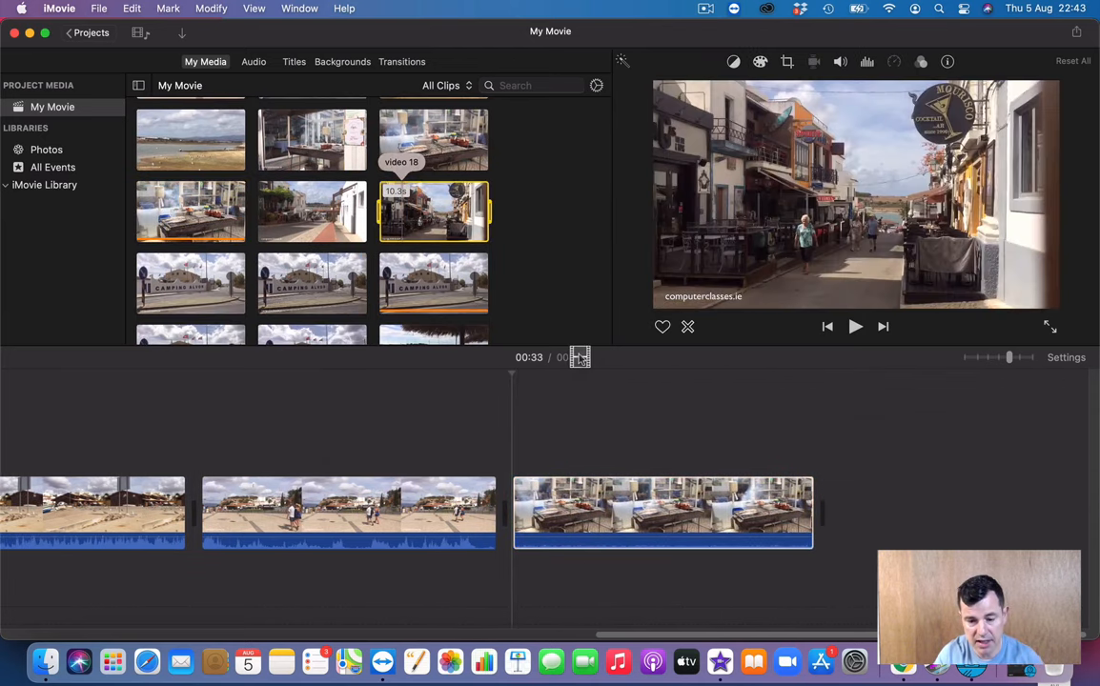
pyautogui.moveTo(460, 244); pyautogui.dragTo(395, 211)
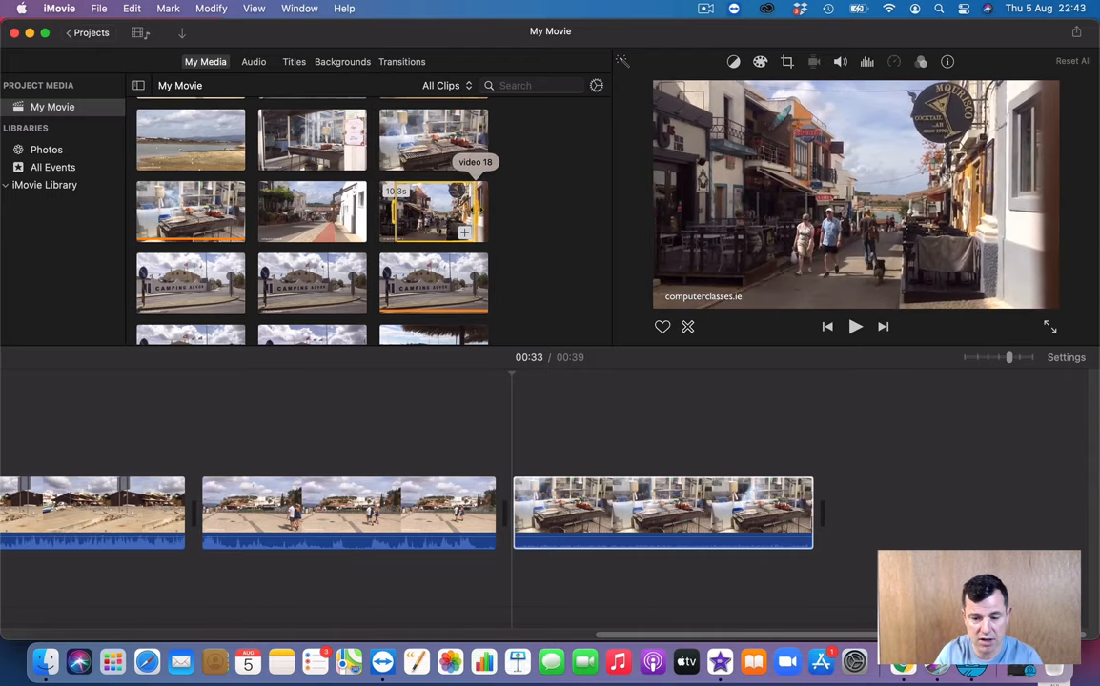
pyautogui.moveTo(476, 211); pyautogui.dragTo(834, 488)
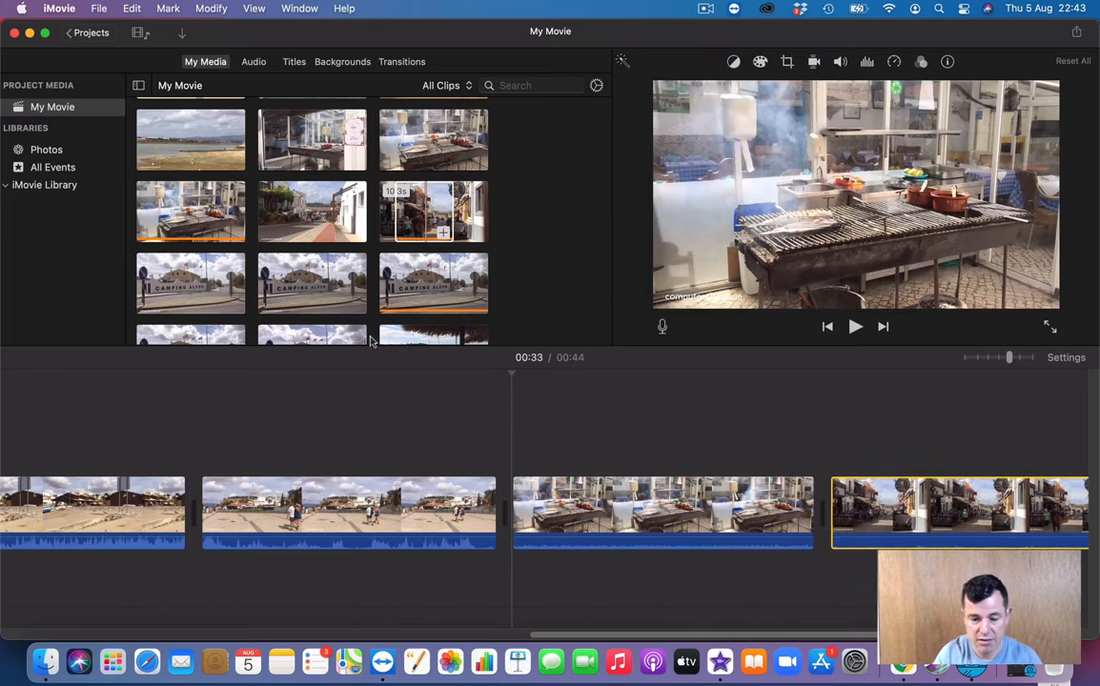
# Select a range in the middle of the video 27 windsurfing clip and add it to the timeline after the street clip
pyautogui.scroll(-4, 312, 277)
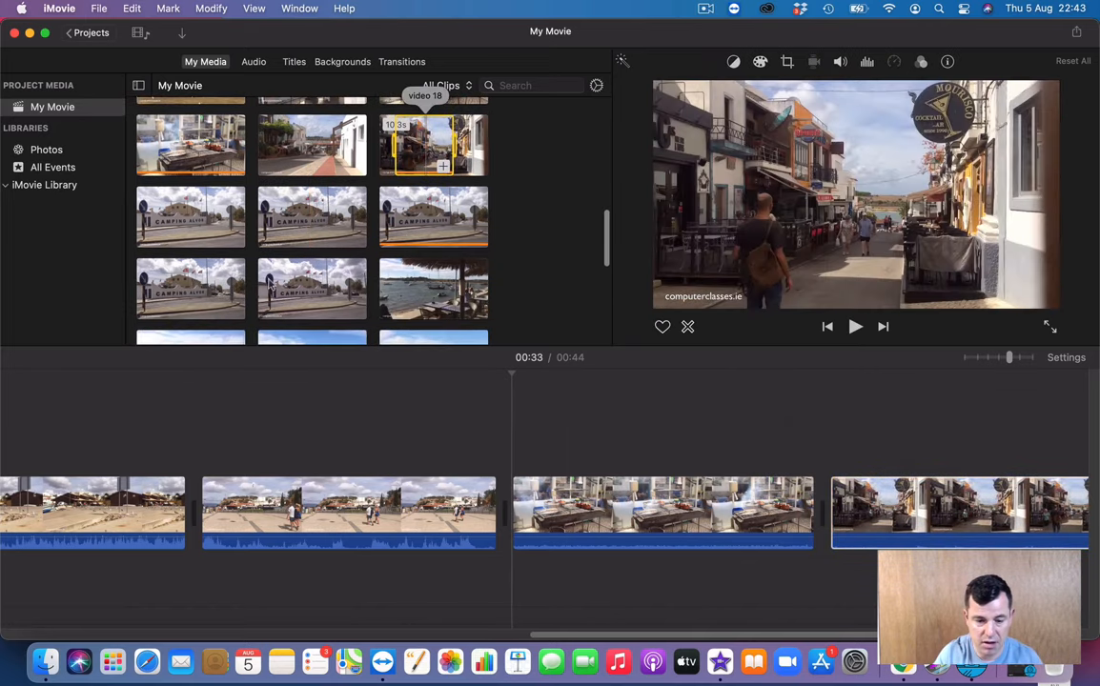
pyautogui.scroll(-8, 249, 293)
pyautogui.scroll(4, 248, 300)
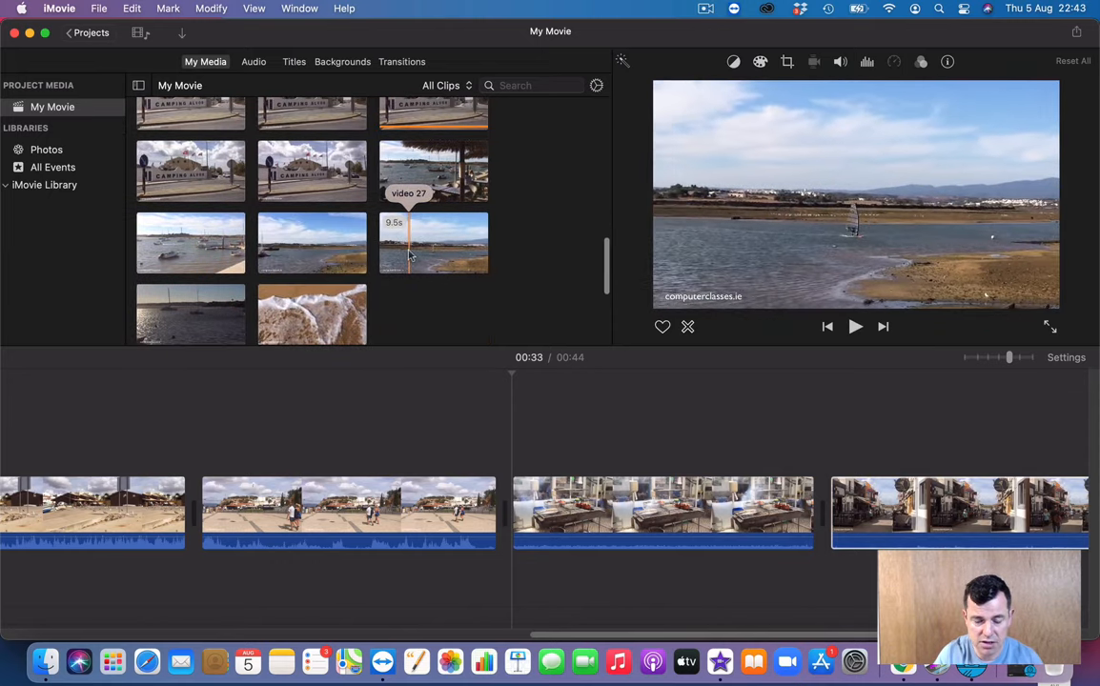
pyautogui.moveTo(395, 254); pyautogui.dragTo(706, 499)
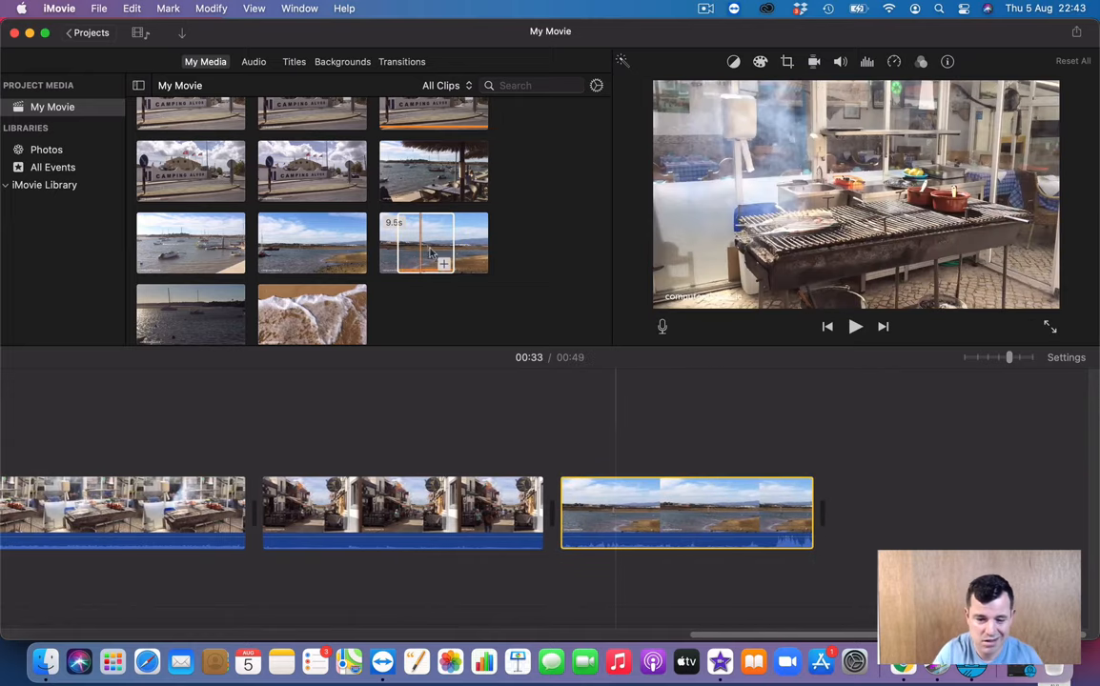
# Add a range of about 7.1 s from the video 6 harbour clip to the timeline after the video 27 clip, with the playhead at the end
pyautogui.scroll(-5, 269, 242)
pyautogui.scroll(10, 269, 241)
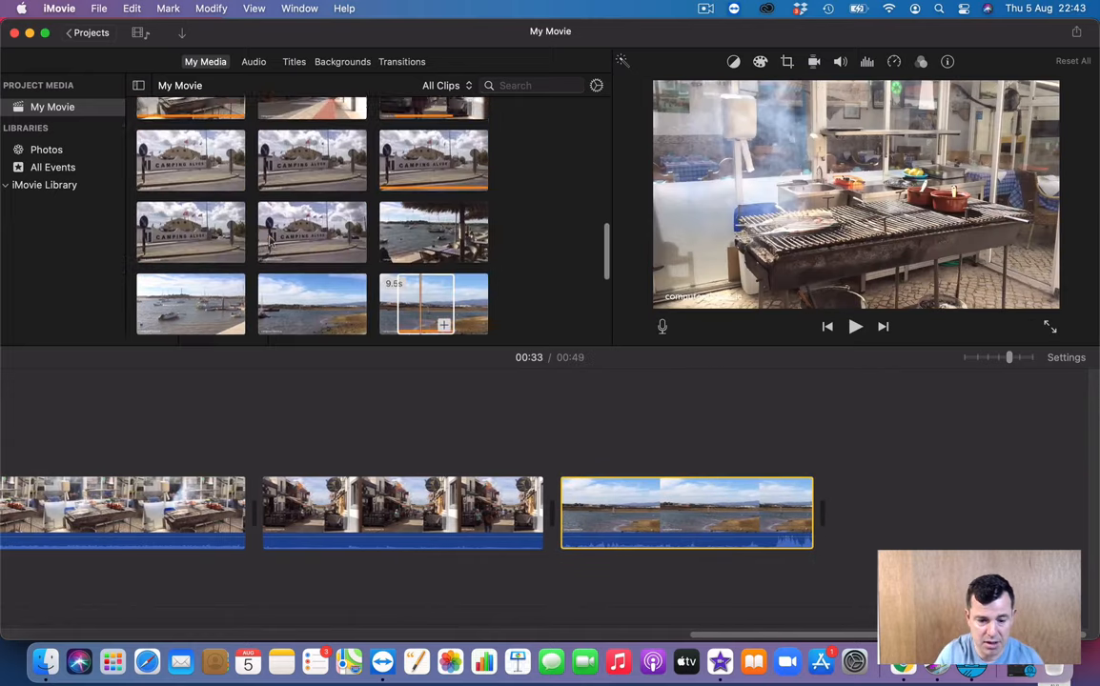
pyautogui.scroll(10, 270, 242)
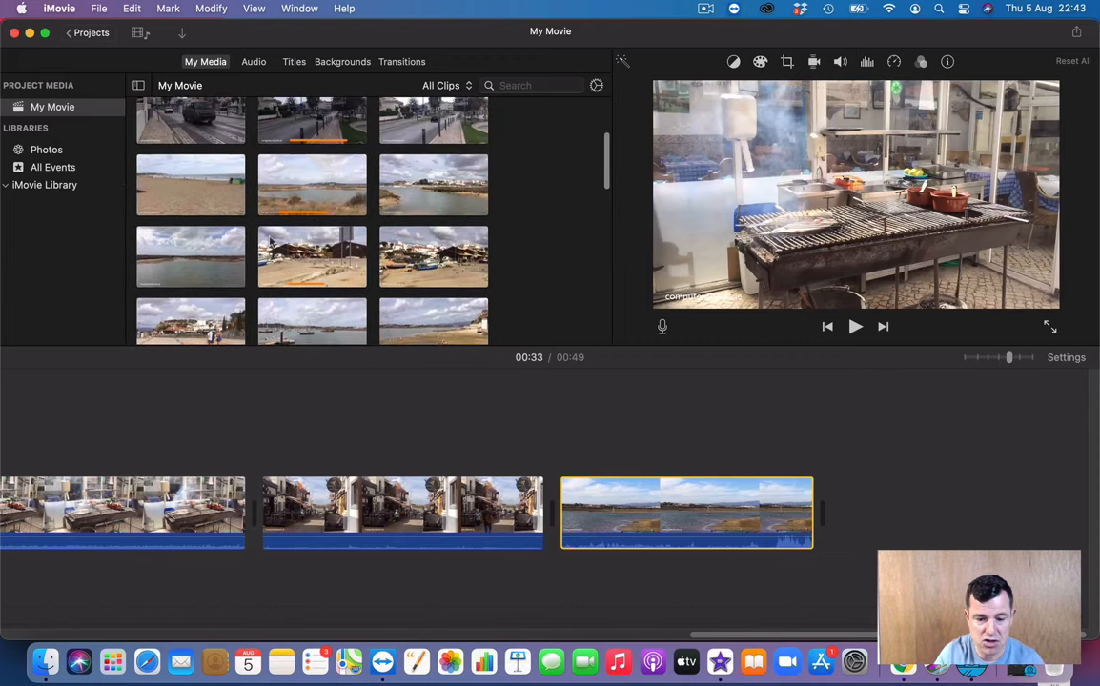
pyautogui.scroll(-2, 271, 242)
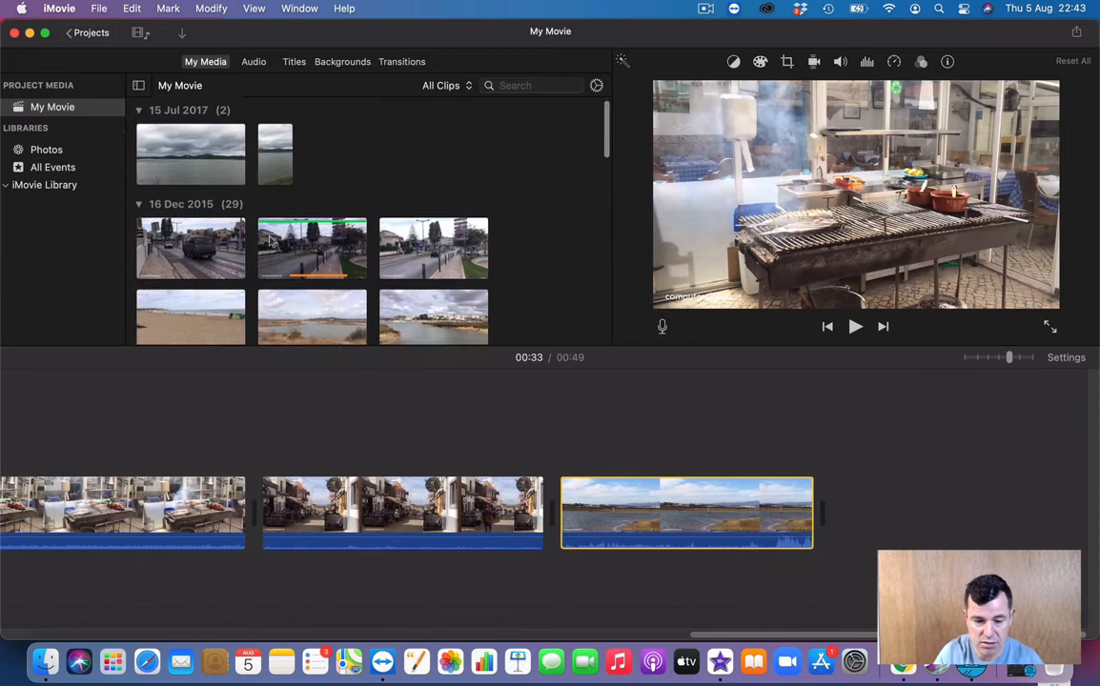
pyautogui.scroll(2, 271, 242)
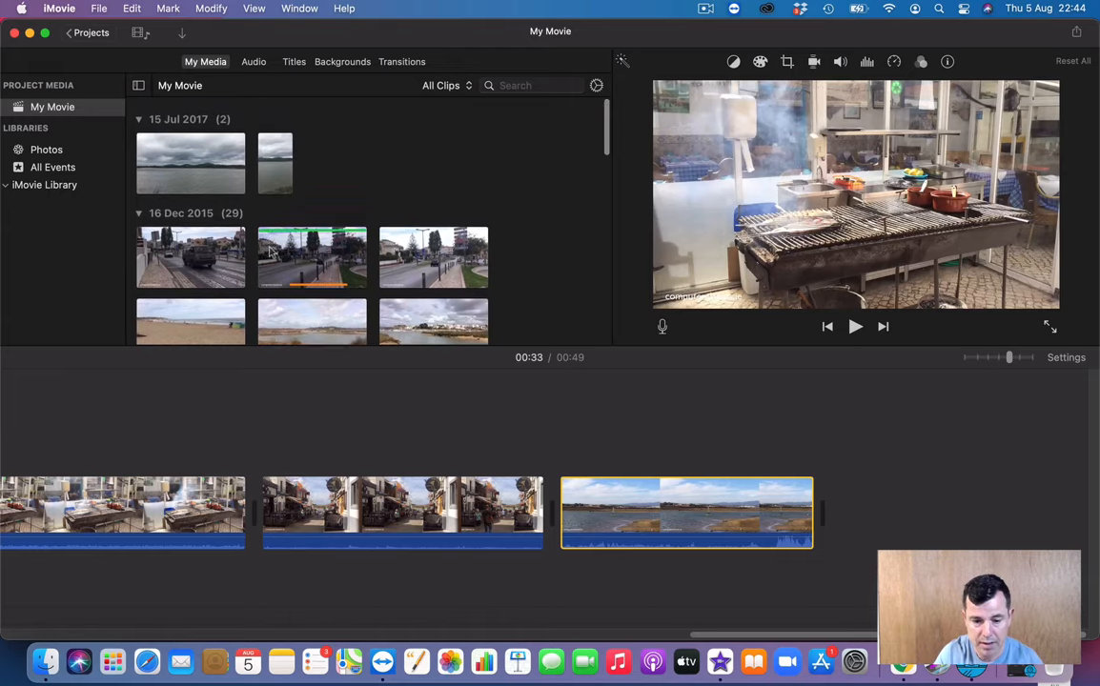
pyautogui.scroll(-5, 270, 243)
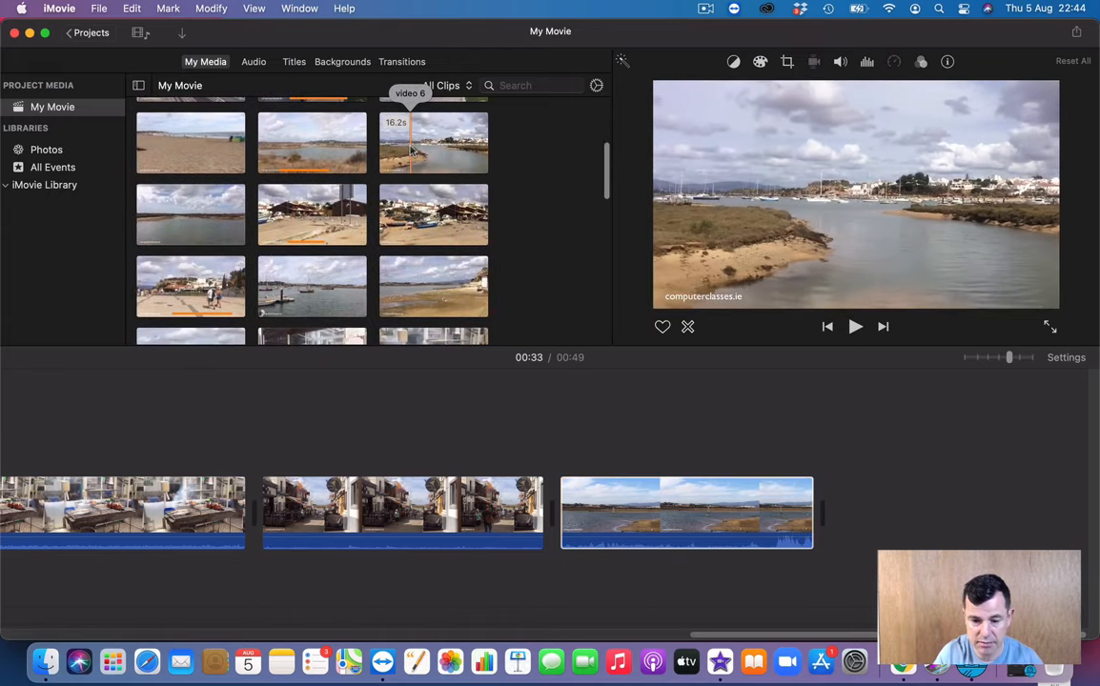
pyautogui.moveTo(393, 143); pyautogui.dragTo(832, 510)
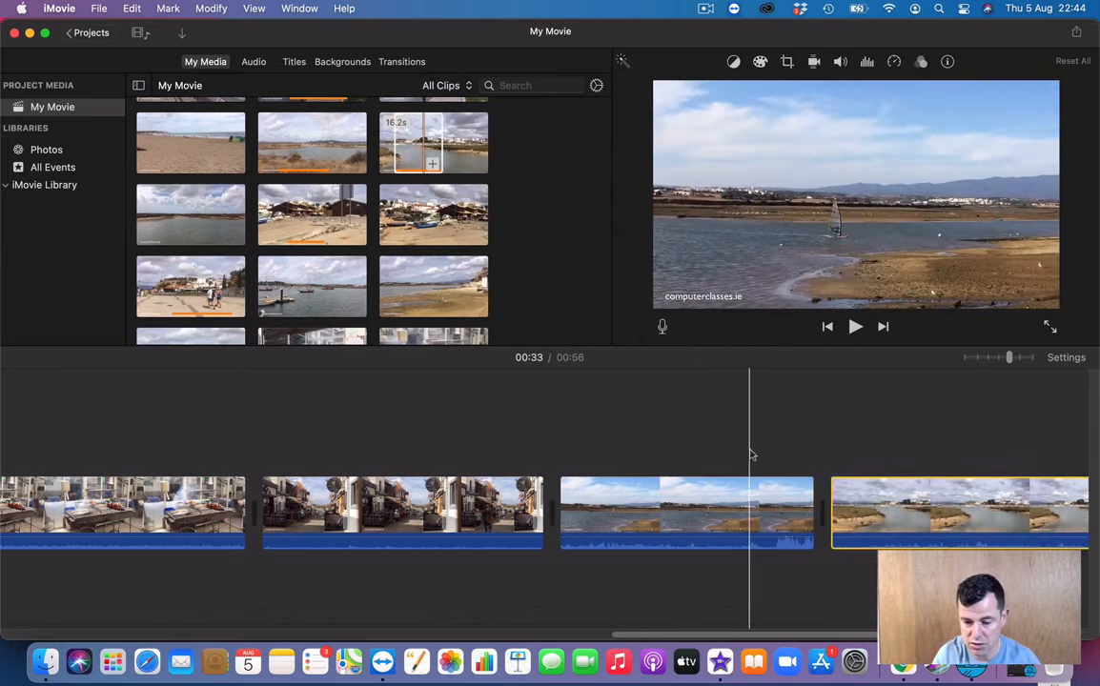
pyautogui.hscroll(3, 751, 454)
pyautogui.click(877, 515)
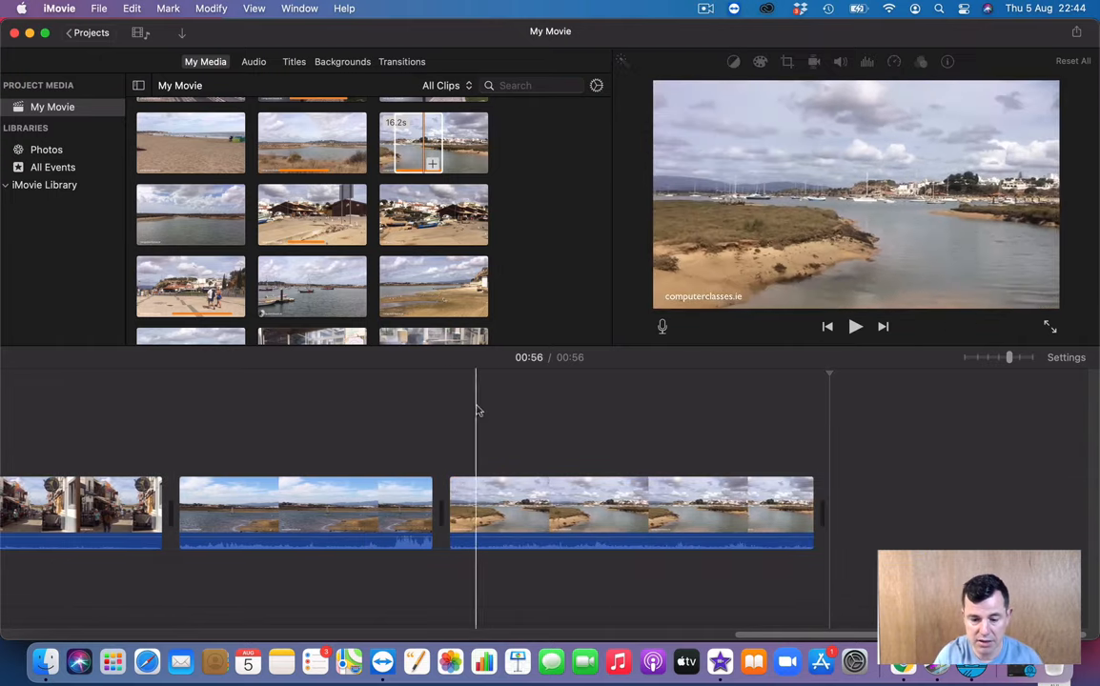
# Add the whole video 29 clip of Alvor written in the sand to the end of the timeline
pyautogui.scroll(-4, 286, 317)
pyautogui.scroll(-5, 288, 317)
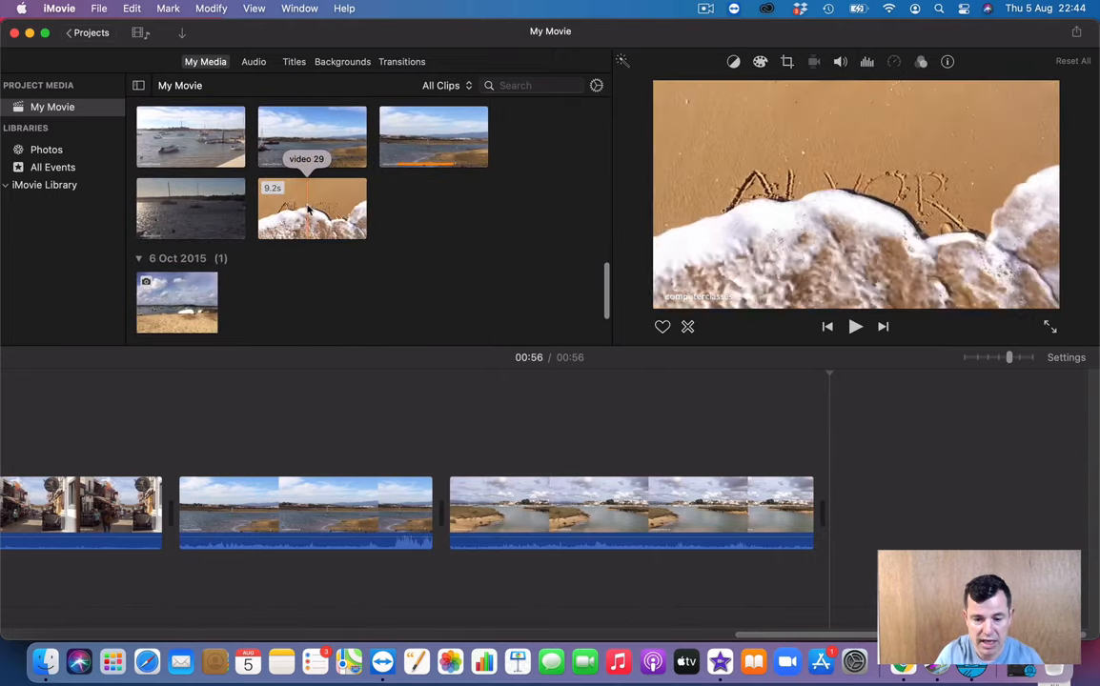
pyautogui.click(286, 211)
pyautogui.moveTo(286, 210); pyautogui.dragTo(835, 508)
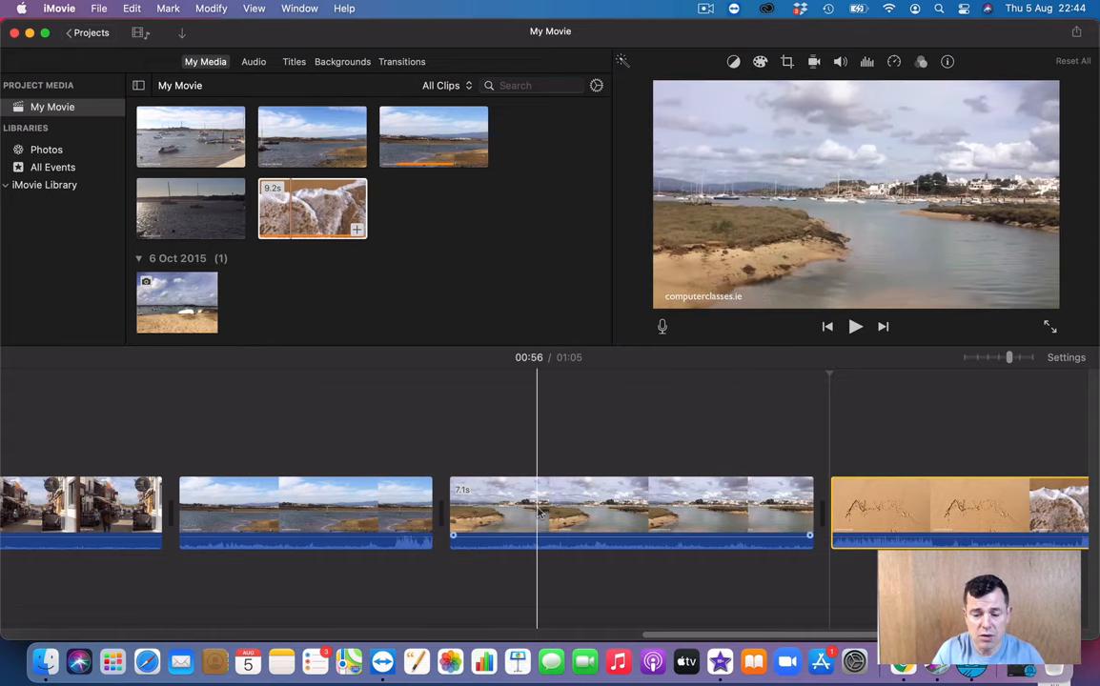
# Try the harbour clip at an earlier timeline position and put it back, and move the video 27 windsurfing clip before the video 18 street clip
pyautogui.moveTo(539, 511); pyautogui.dragTo(171, 516)
pyautogui.moveTo(306, 515); pyautogui.dragTo(434, 495)
pyautogui.hscroll(-6, 434, 495)
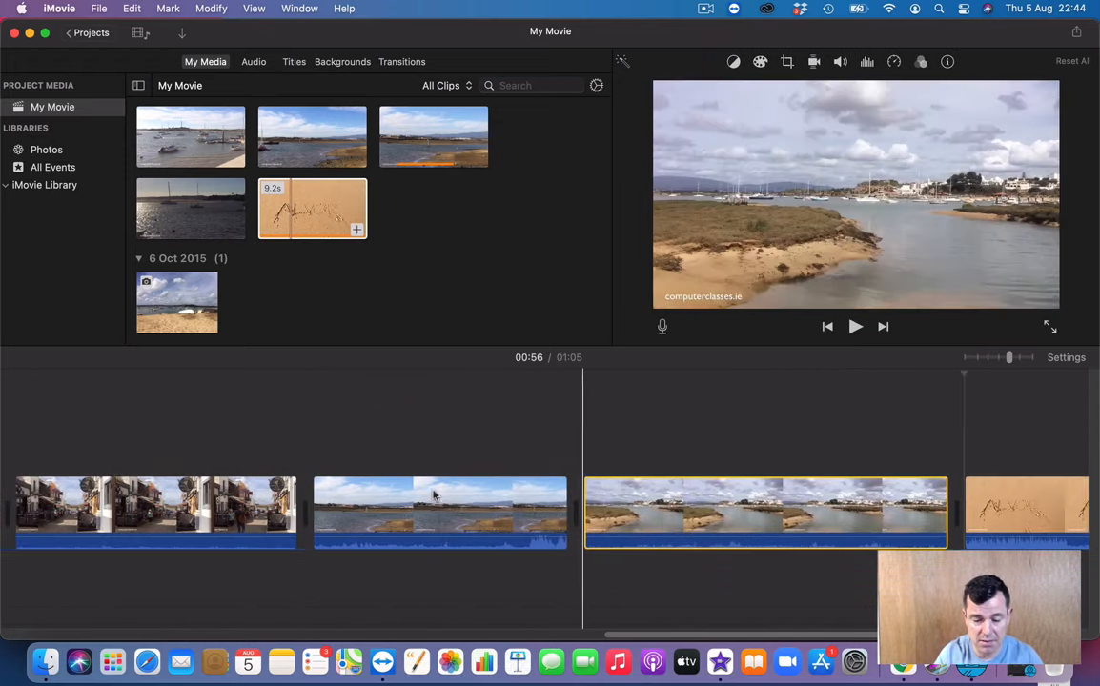
pyautogui.moveTo(581, 505); pyautogui.dragTo(220, 518)
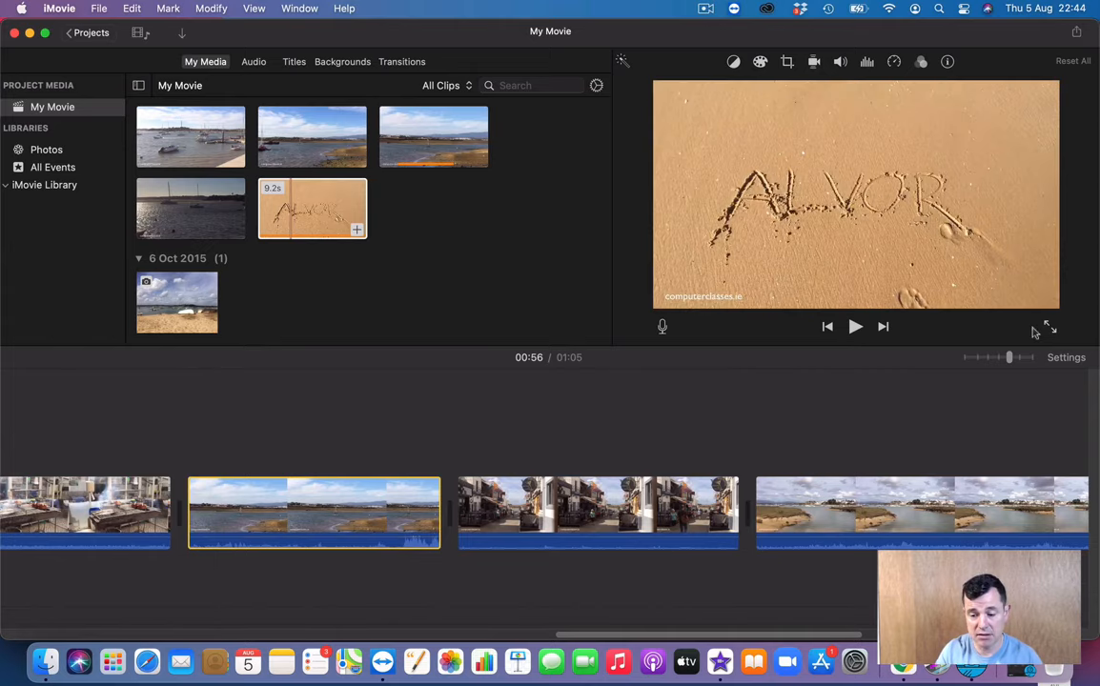
# Zoom the timeline out to review the order of the clips and place the playhead at 00:53 within the harbour clip
pyautogui.moveTo(1011, 360); pyautogui.dragTo(987, 361)
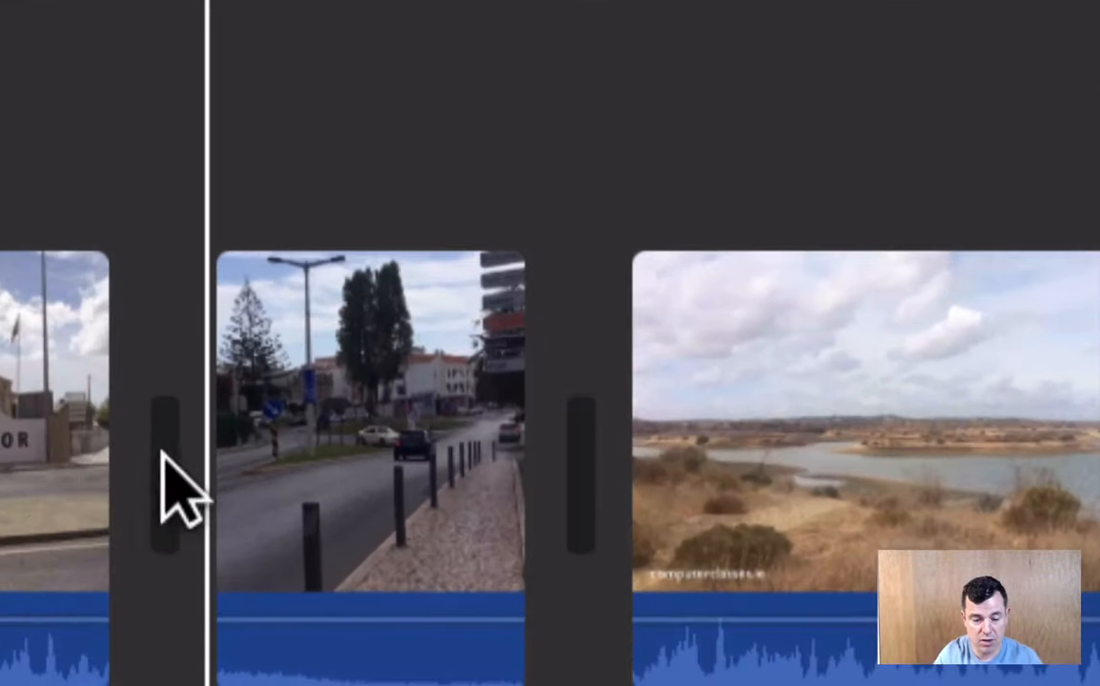
pyautogui.hscroll(10, 589, 515)
pyautogui.hscroll(3, 589, 515)
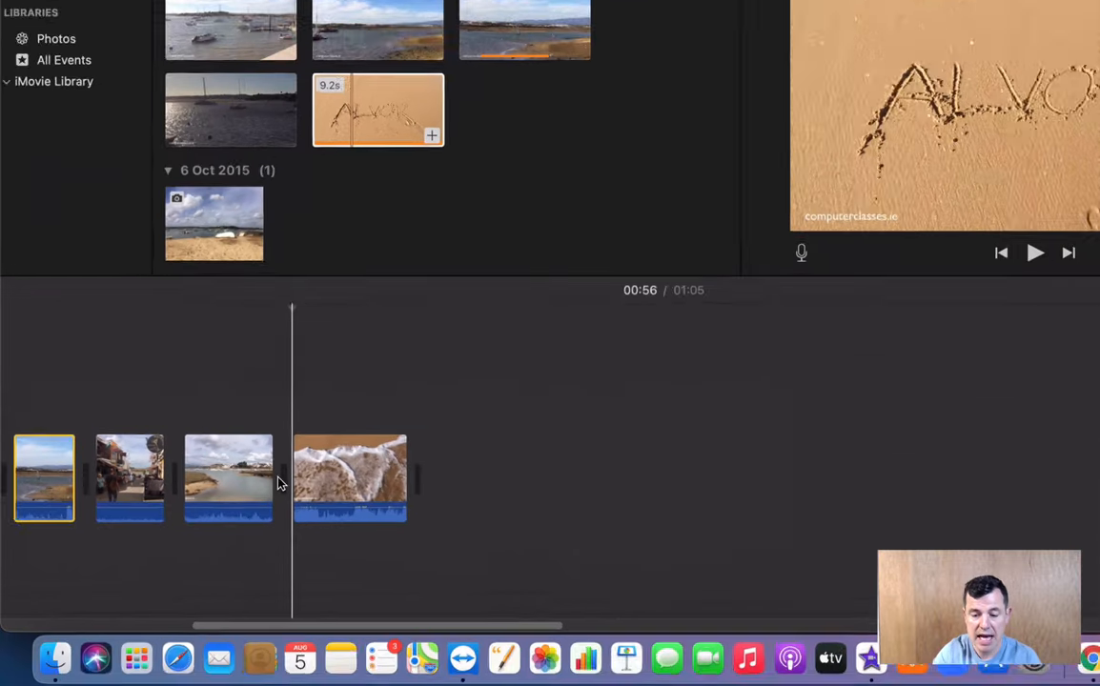
pyautogui.hscroll(-3, 229, 518)
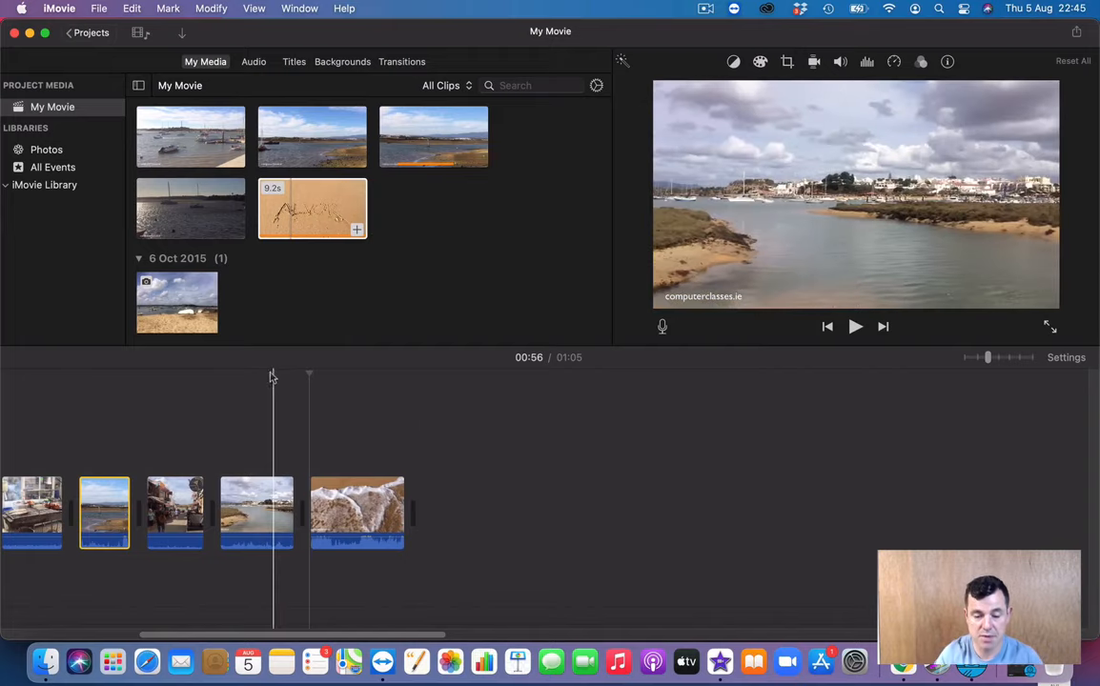
pyautogui.click(264, 381)
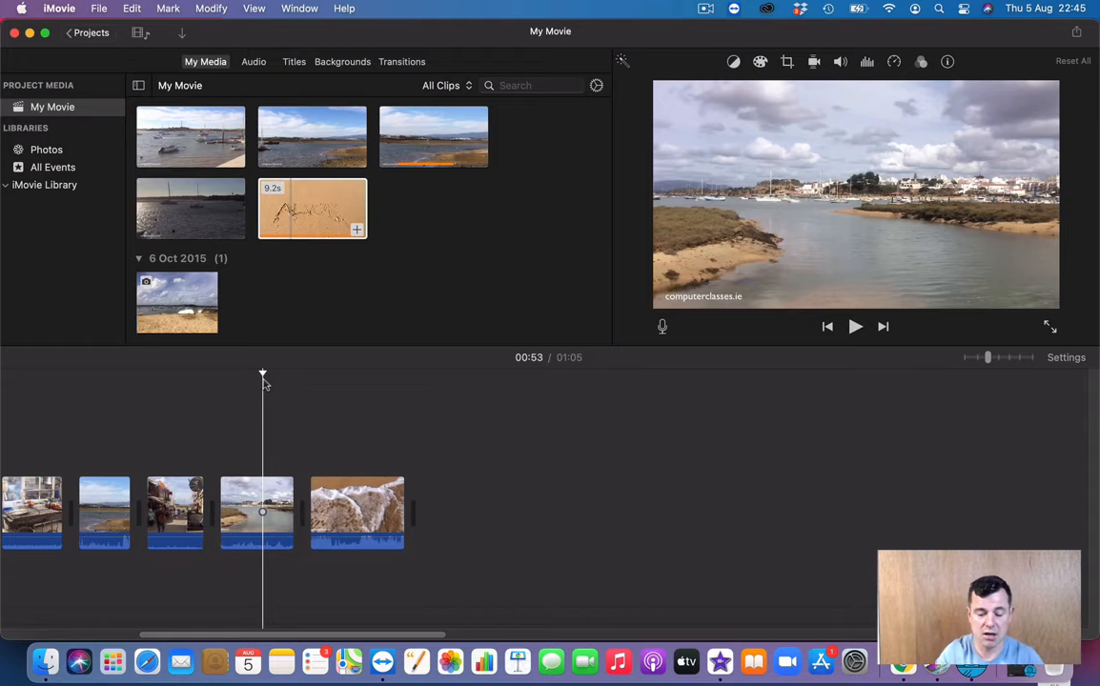
# Play the cut from the harbour clip into the Alvor sand clip twice to check how abruptly the clips change
pyautogui.press('space')
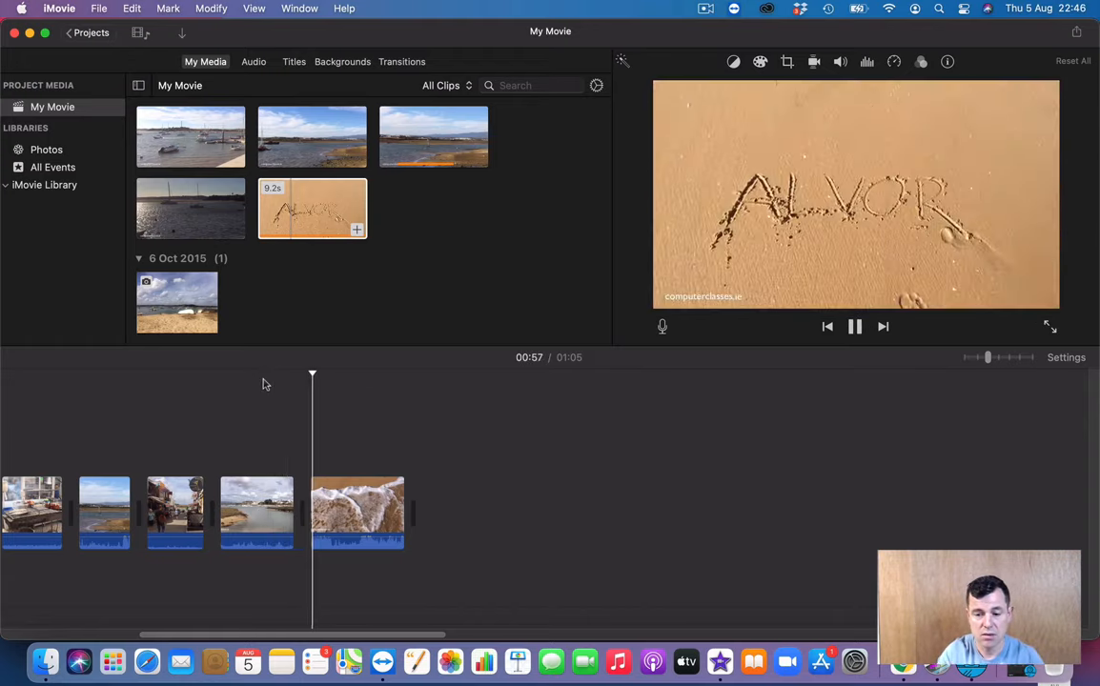
pyautogui.press('space')
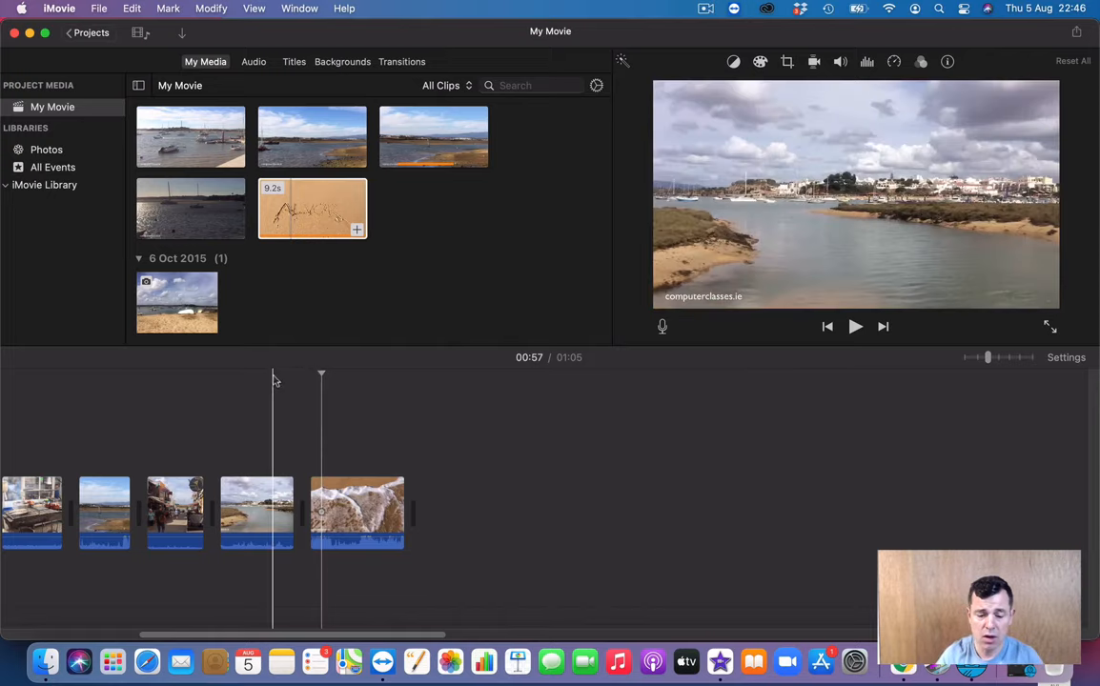
pyautogui.click(273, 377)
pyautogui.press('space')
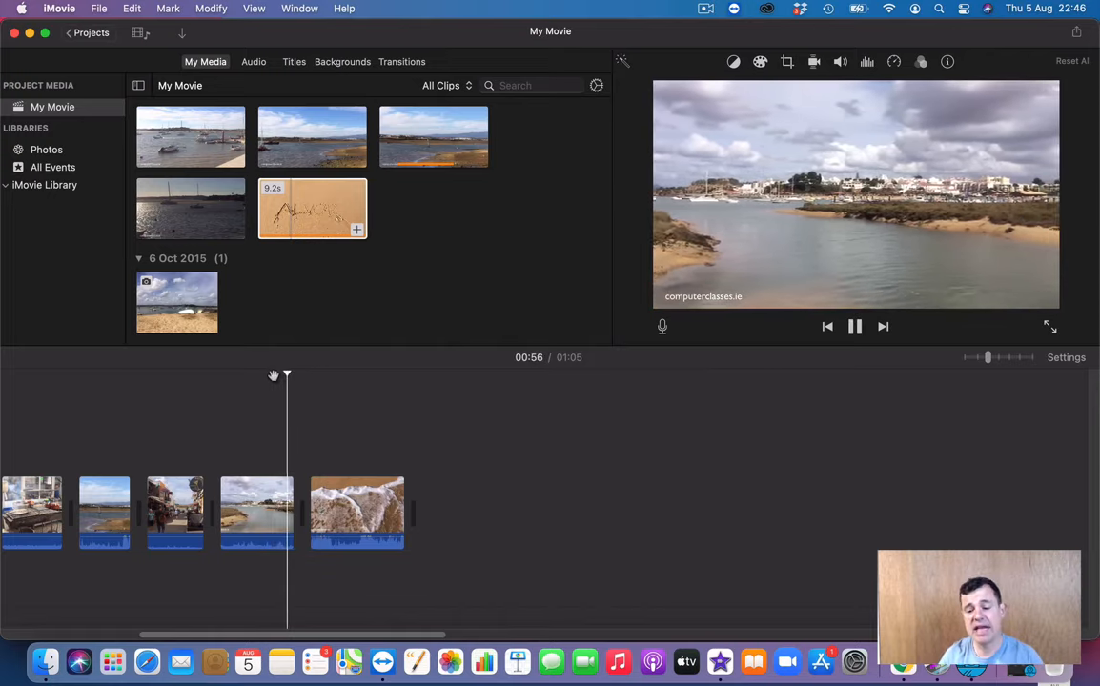
pyautogui.press('space')
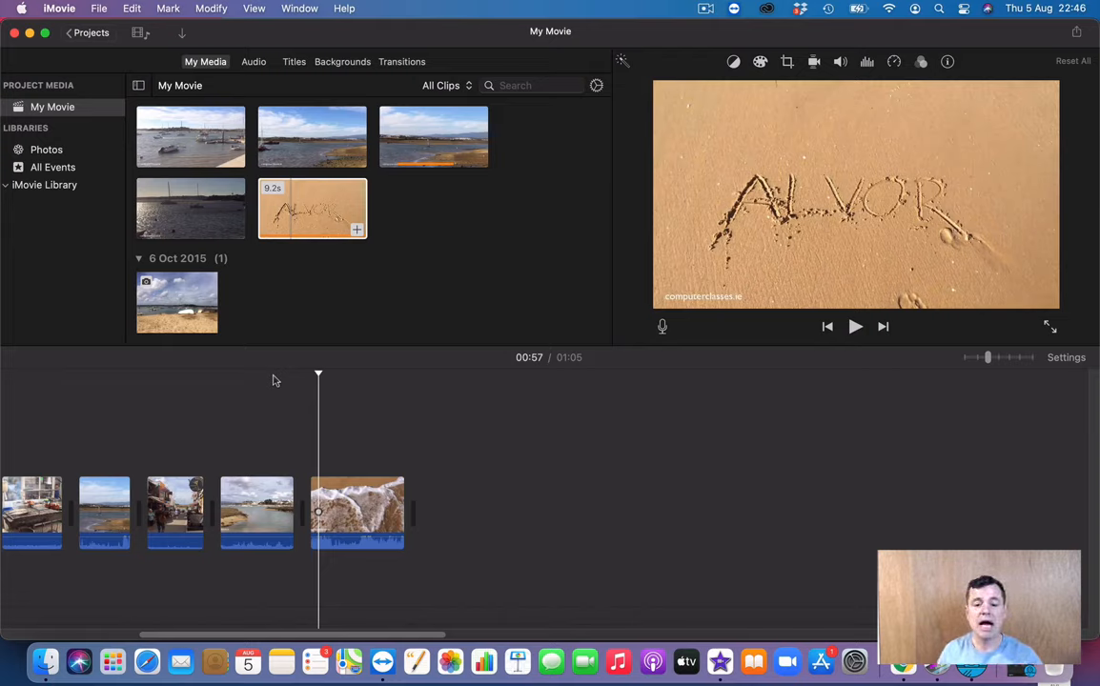
# Browse the available transitions and add a Cross Dissolve between the harbour clip and the Alvor sand clip
pyautogui.click(399, 63)
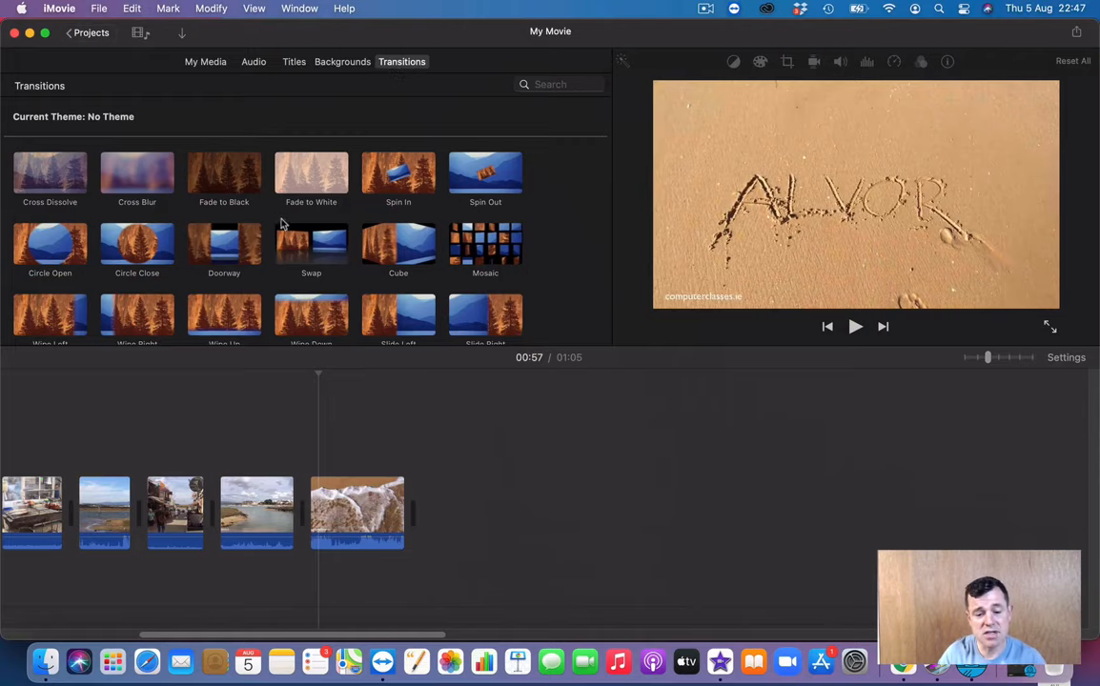
pyautogui.scroll(-3, 176, 250)
pyautogui.scroll(3, 175, 251)
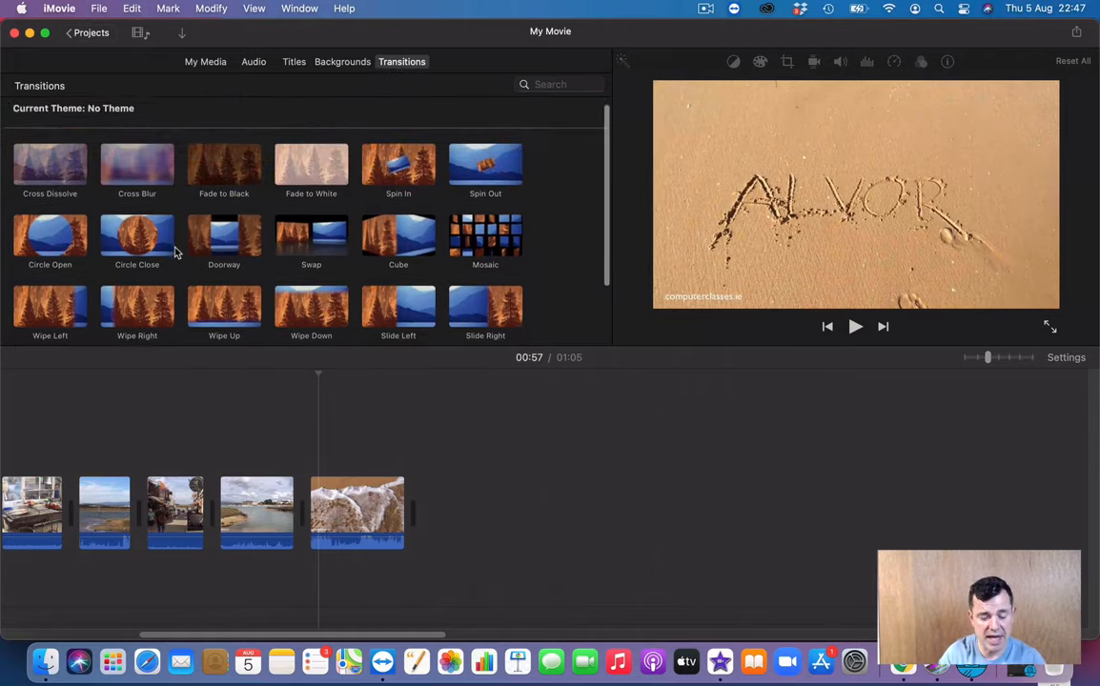
pyautogui.scroll(-3, 174, 251)
pyautogui.scroll(3, 174, 252)
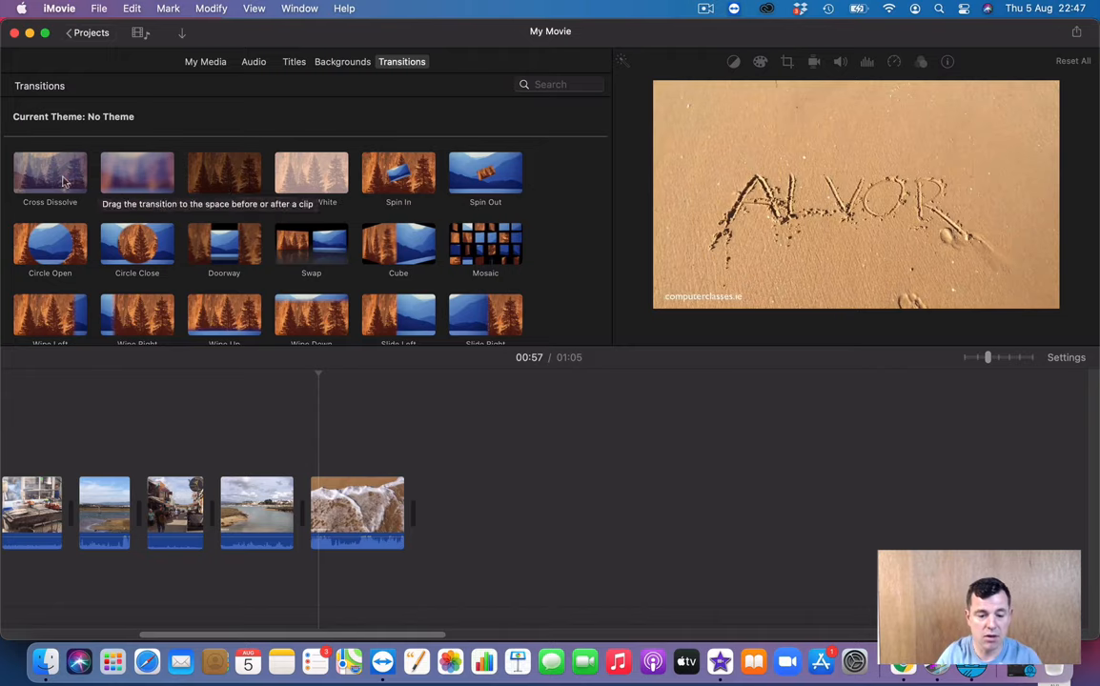
pyautogui.click(63, 182)
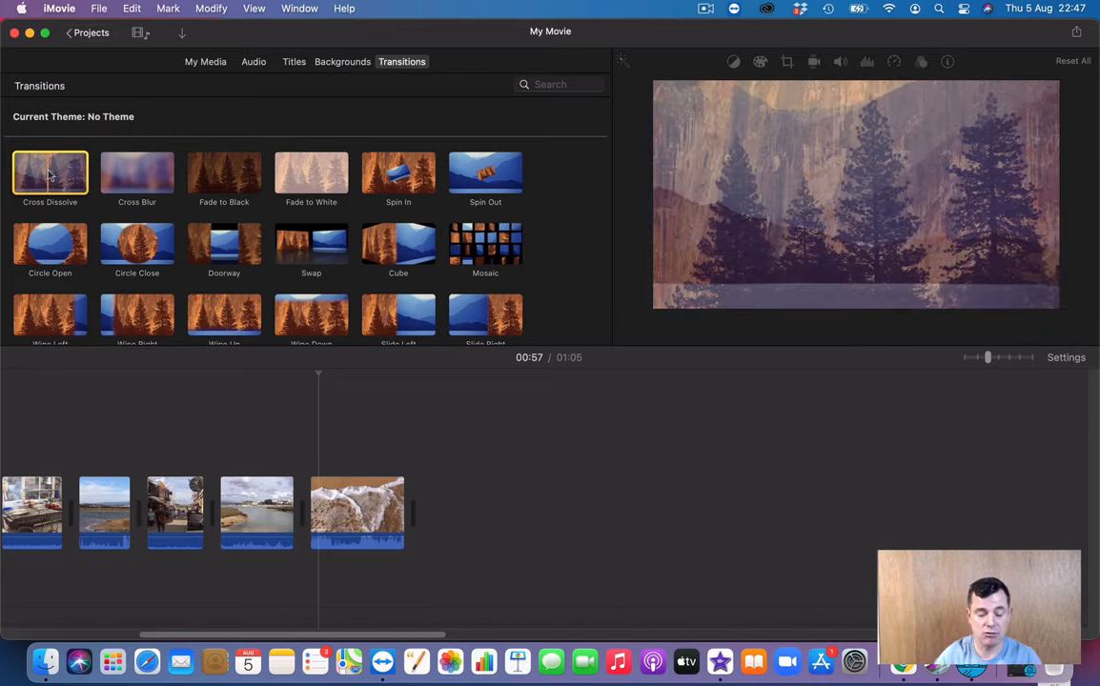
pyautogui.moveTo(50, 175); pyautogui.dragTo(293, 515)
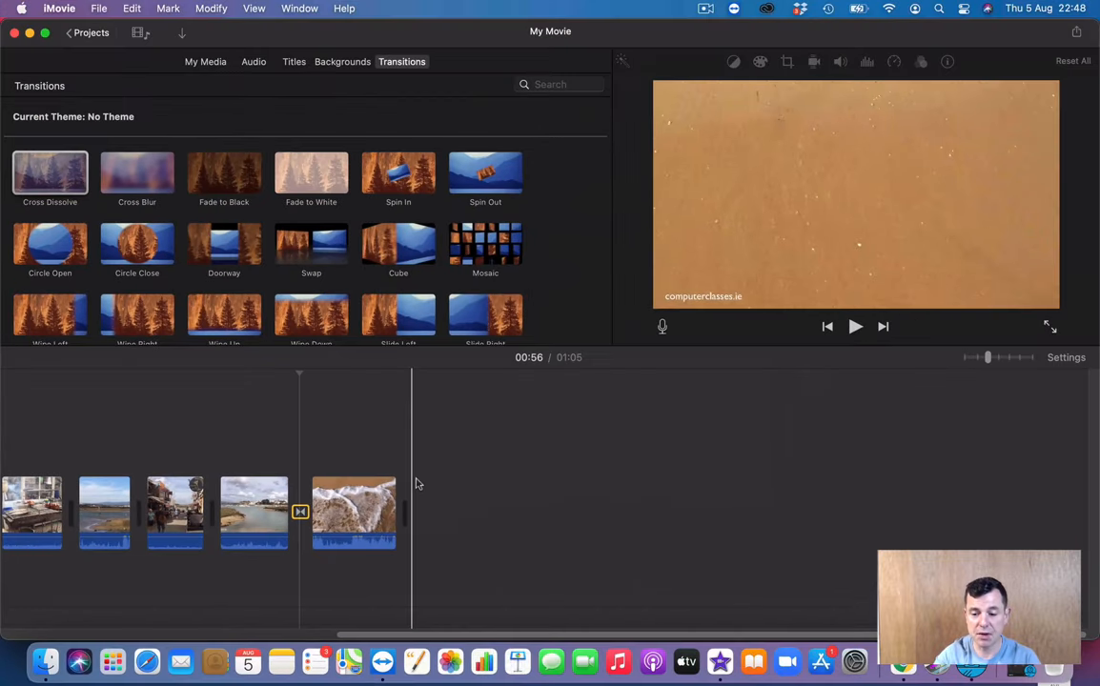
# Play twice across the Cross Dissolve between the harbour and Alvor sand clips to review the effect
pyautogui.click(271, 416)
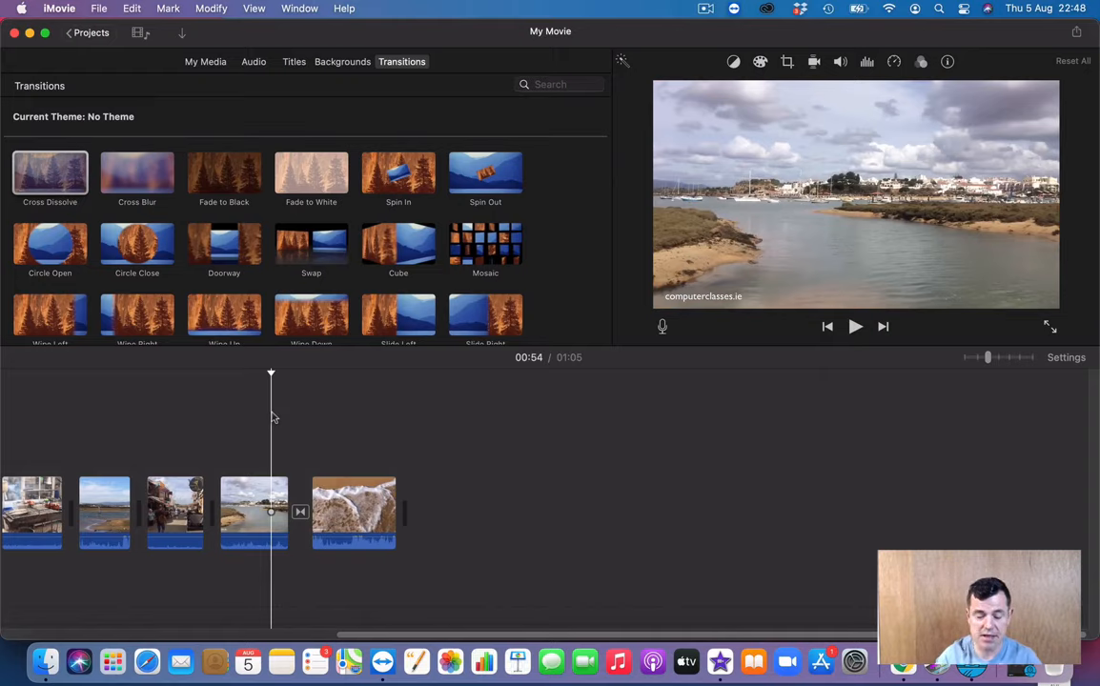
pyautogui.press('space')
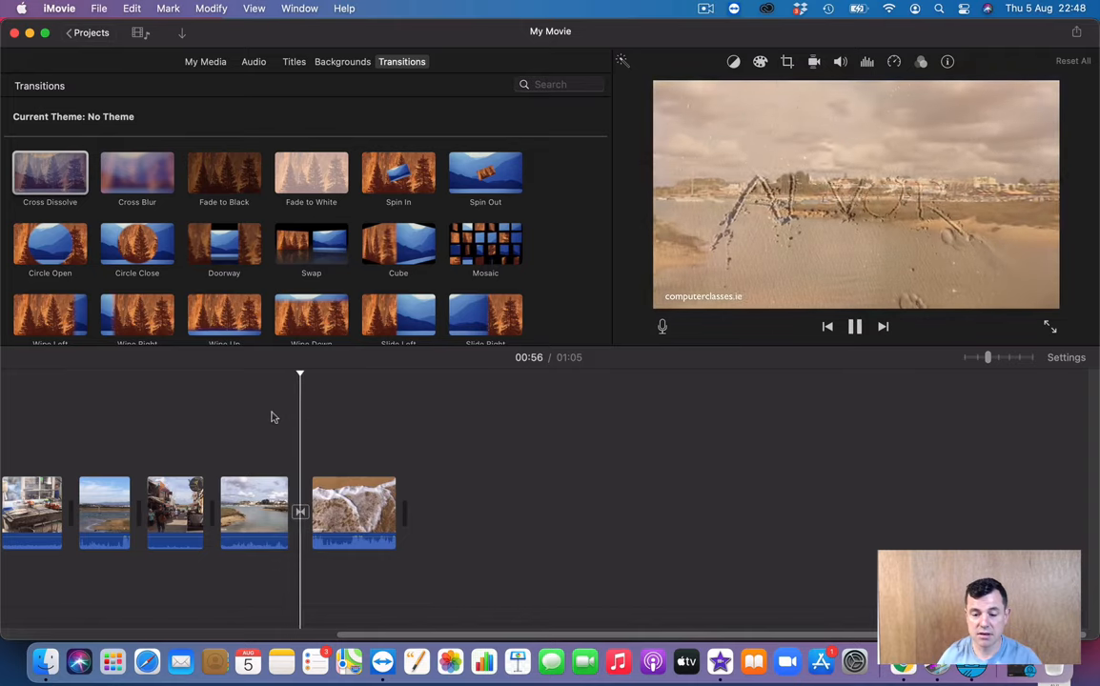
pyautogui.press('space')
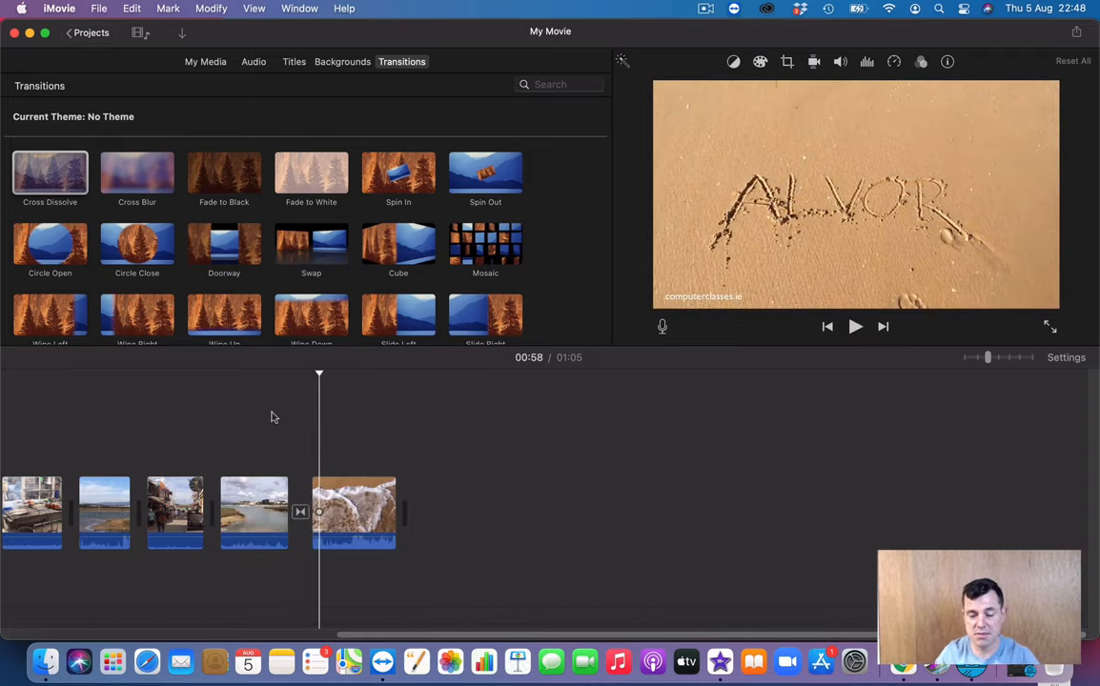
pyautogui.click(266, 386)
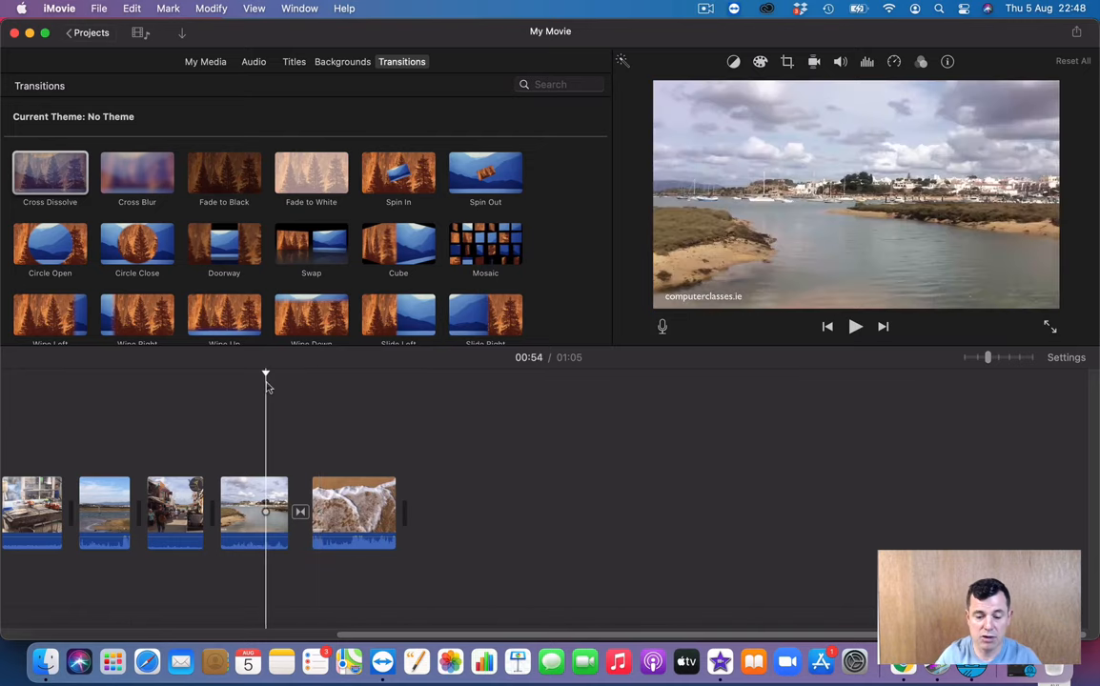
pyautogui.moveTo(266, 376); pyautogui.dragTo(278, 376)
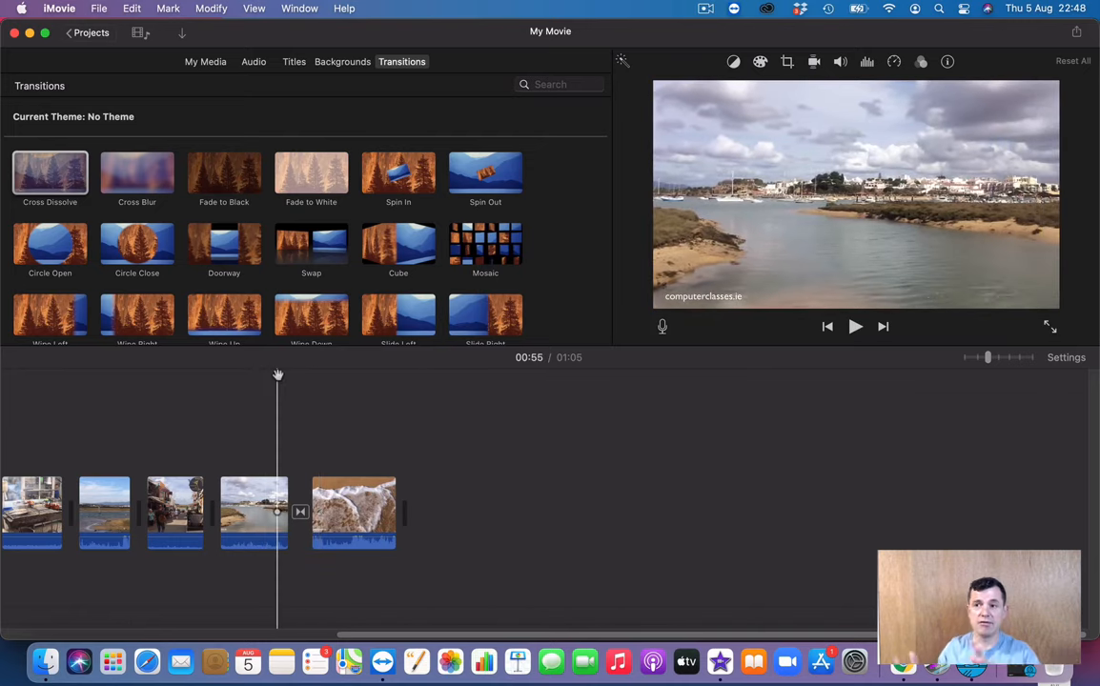
pyautogui.press('space')
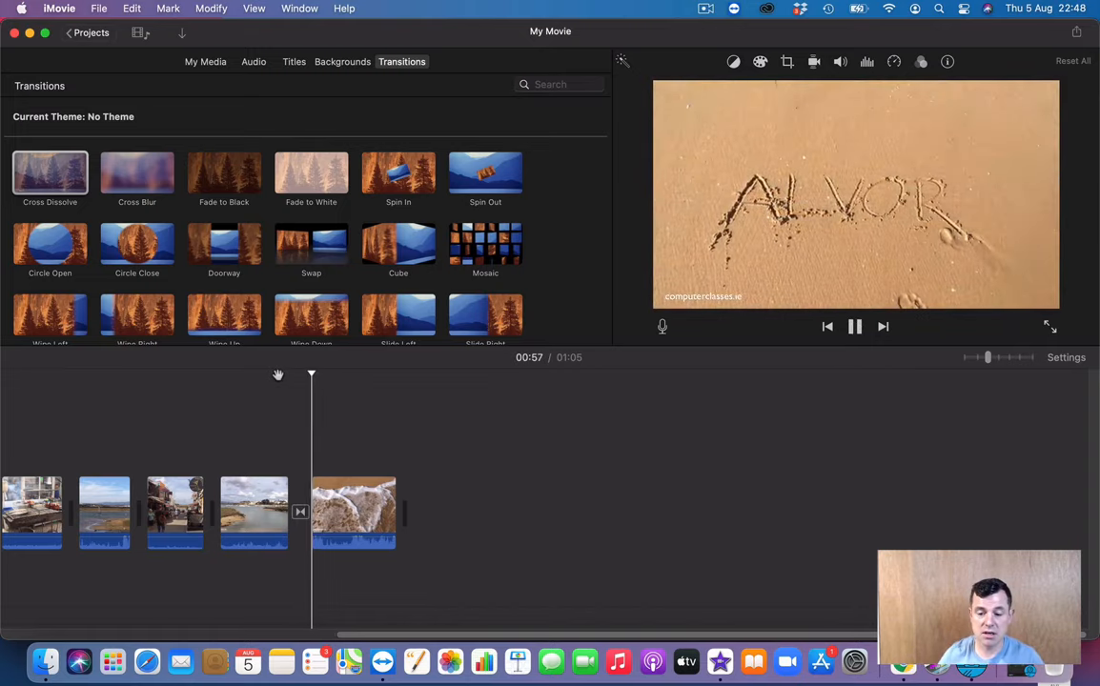
pyautogui.press('space')
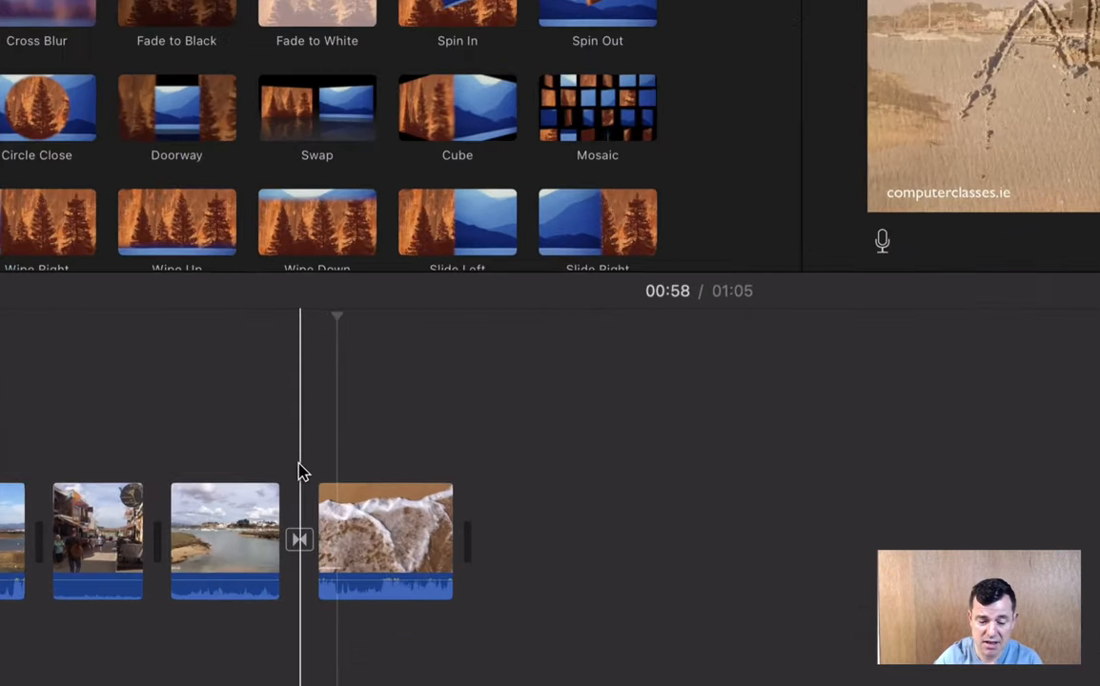
# Set the duration of the Cross Dissolve between the harbour and Alvor sand clips to 2 s, for this transition only
pyautogui.hscroll(-5, 301, 474)
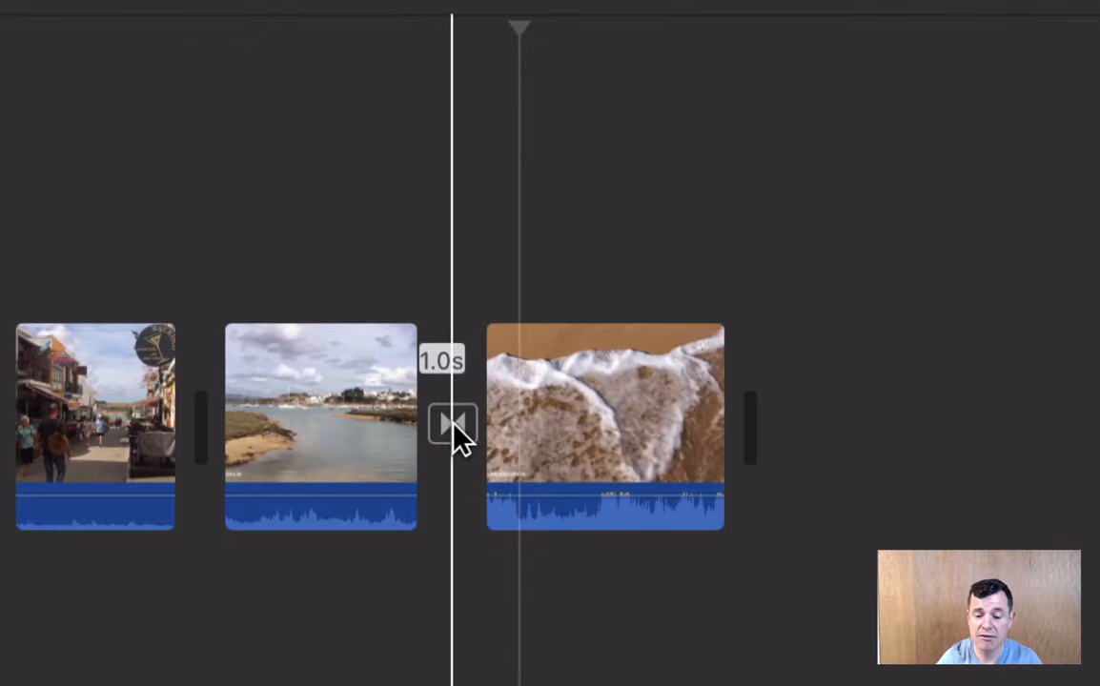
pyautogui.doubleClick(454, 426)
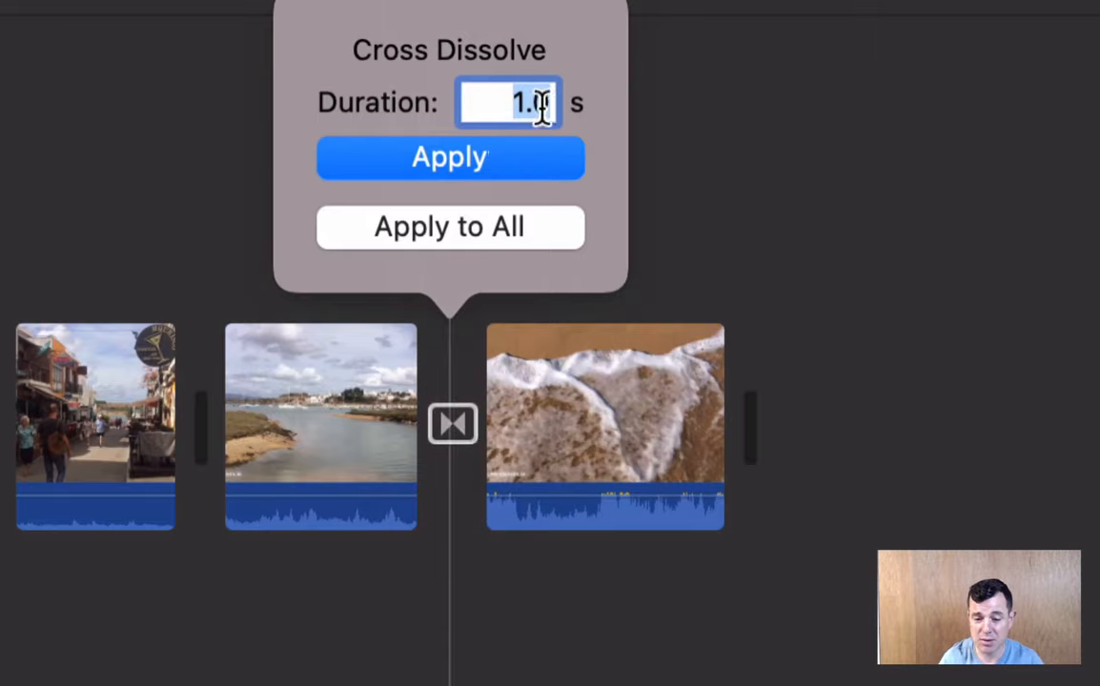
pyautogui.write('2')
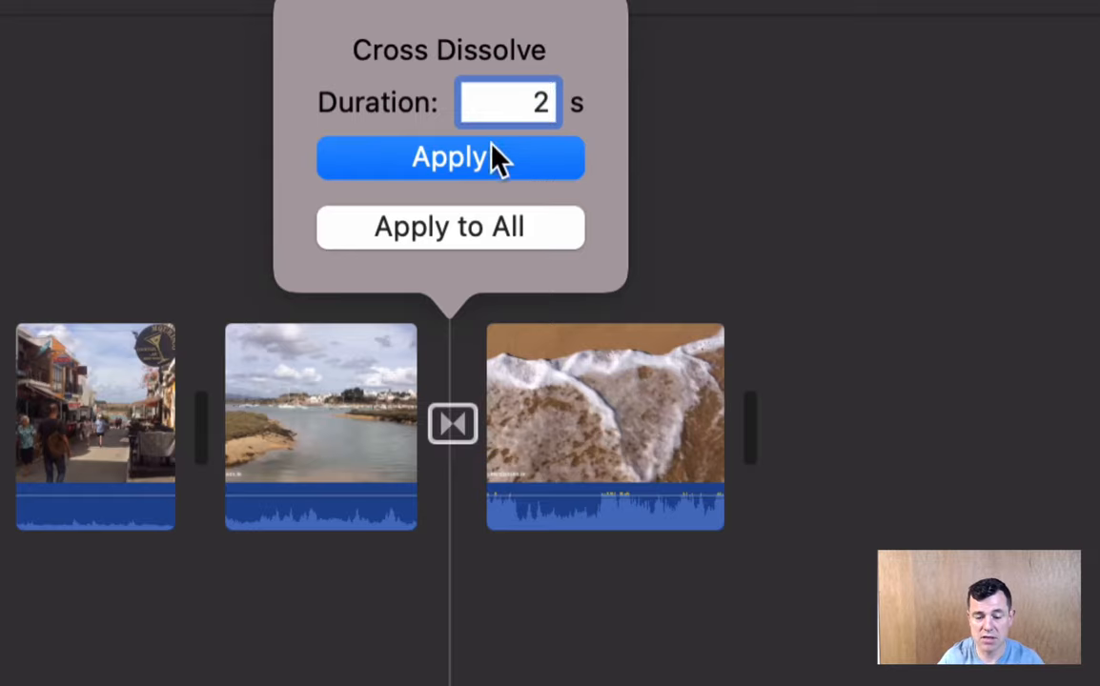
pyautogui.click(481, 166)
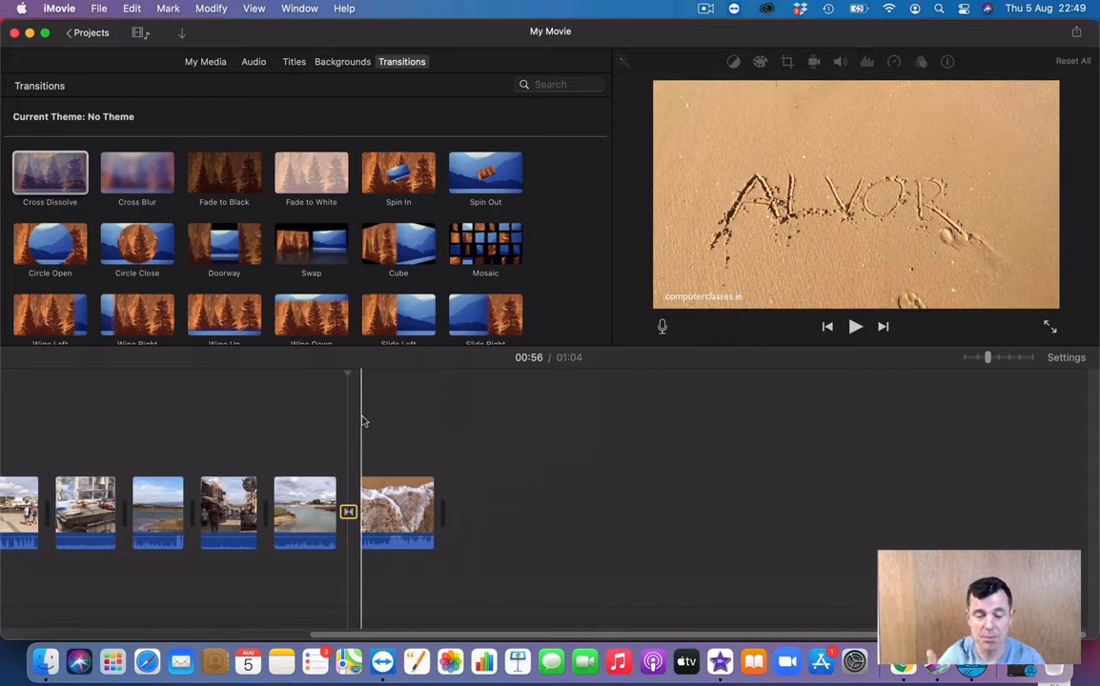
# Play from the harbour clip through the lengthened Cross Dissolve and into the Alvor sand clip to check the slower blend
pyautogui.click(318, 379)
pyautogui.press('space')
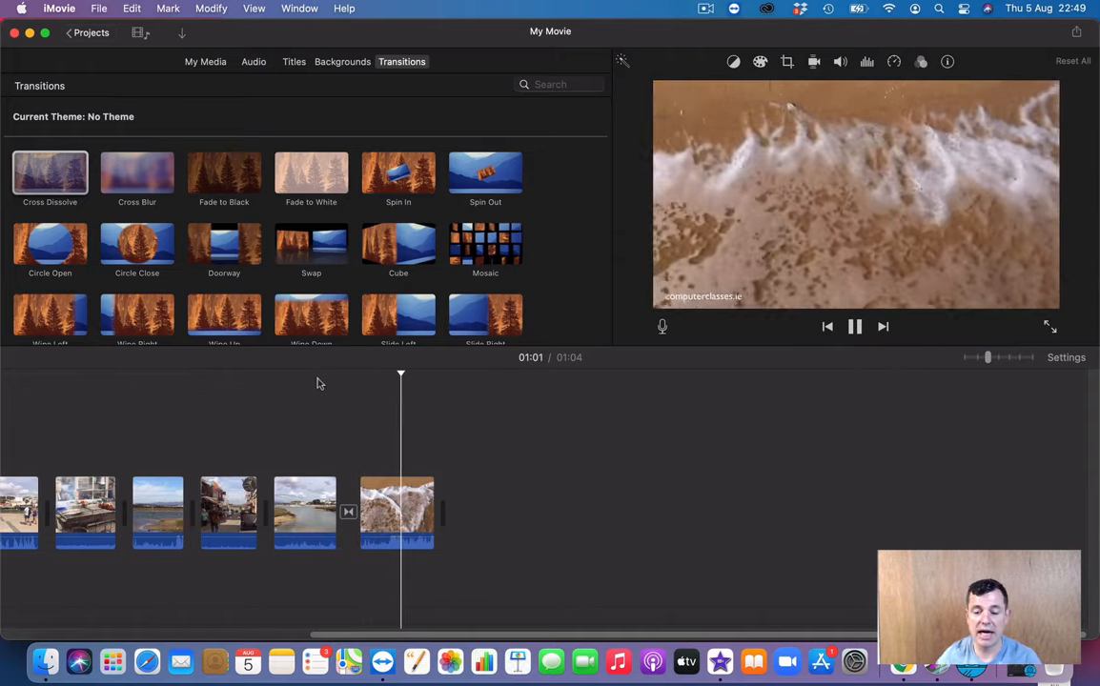
pyautogui.press('space')
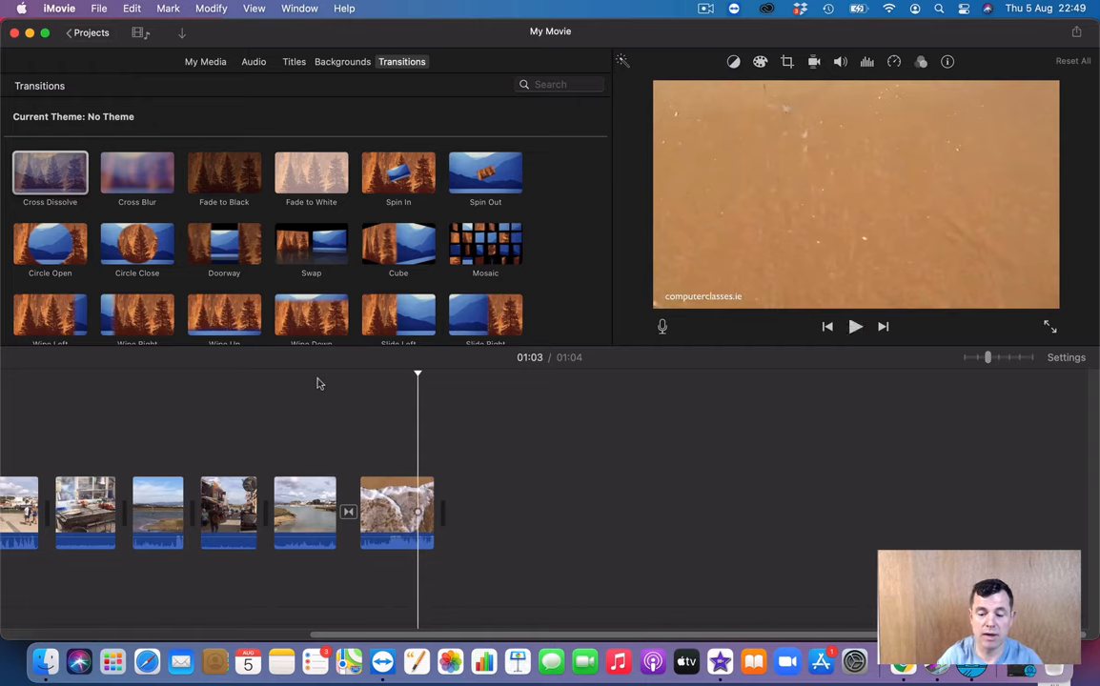
# Add a Cross Dissolve between the first and second timeline clips and a Cross Blur between the second and third
pyautogui.hscroll(-5, 333, 447)
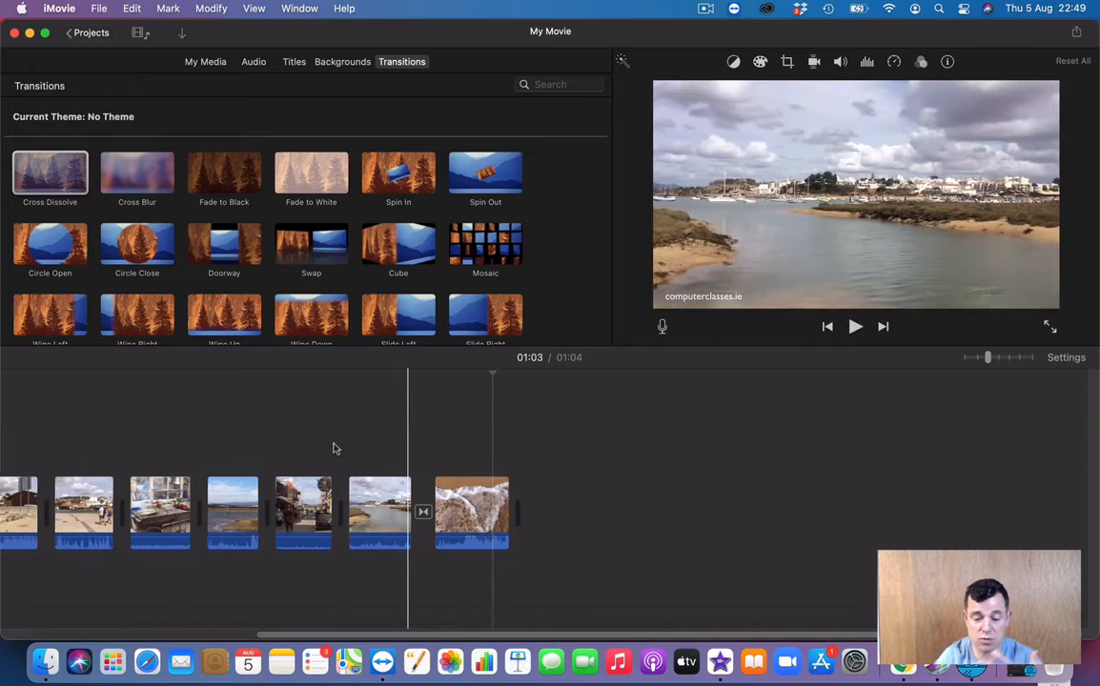
pyautogui.hscroll(-8, 334, 447)
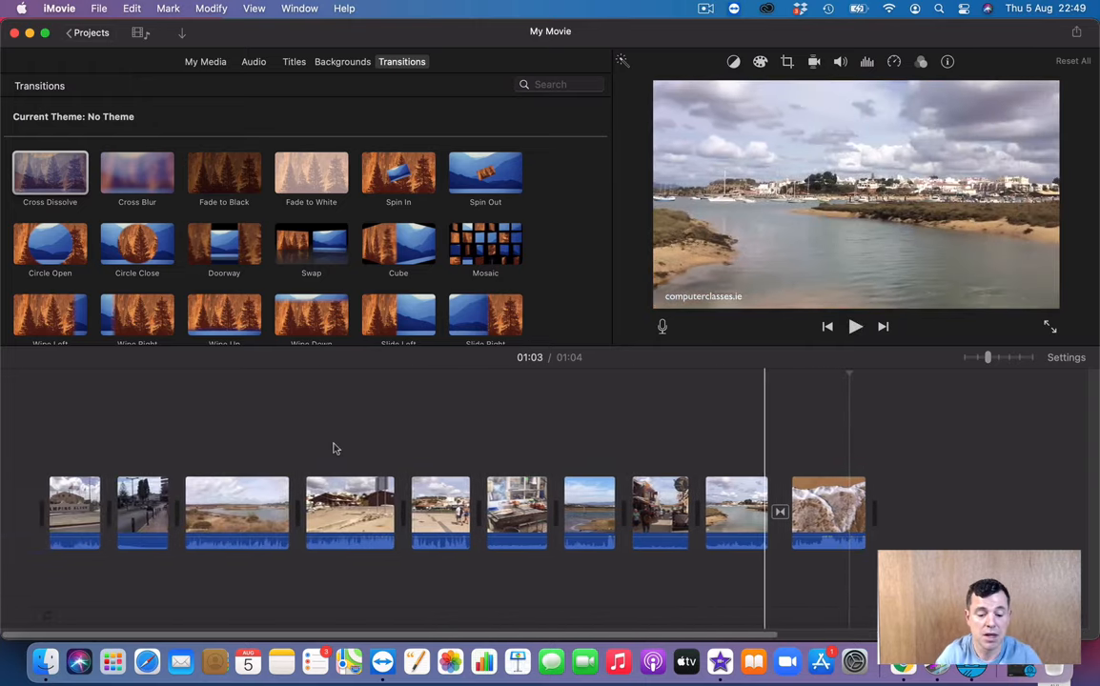
pyautogui.moveTo(59, 162); pyautogui.dragTo(97, 452)
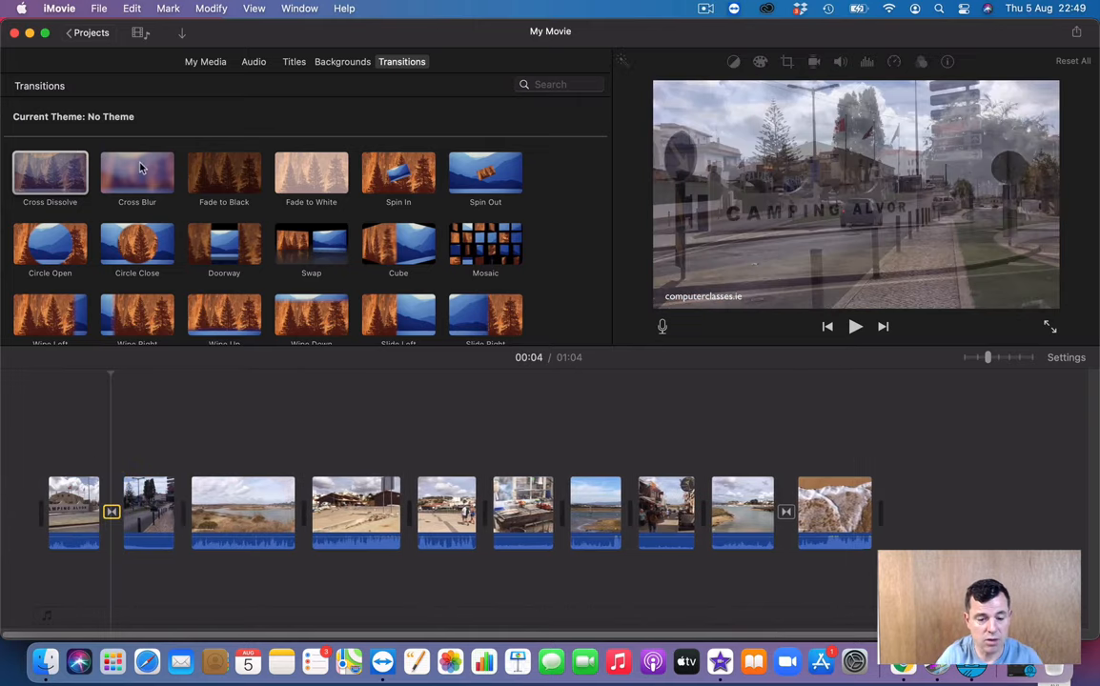
pyautogui.moveTo(139, 167); pyautogui.dragTo(189, 448)
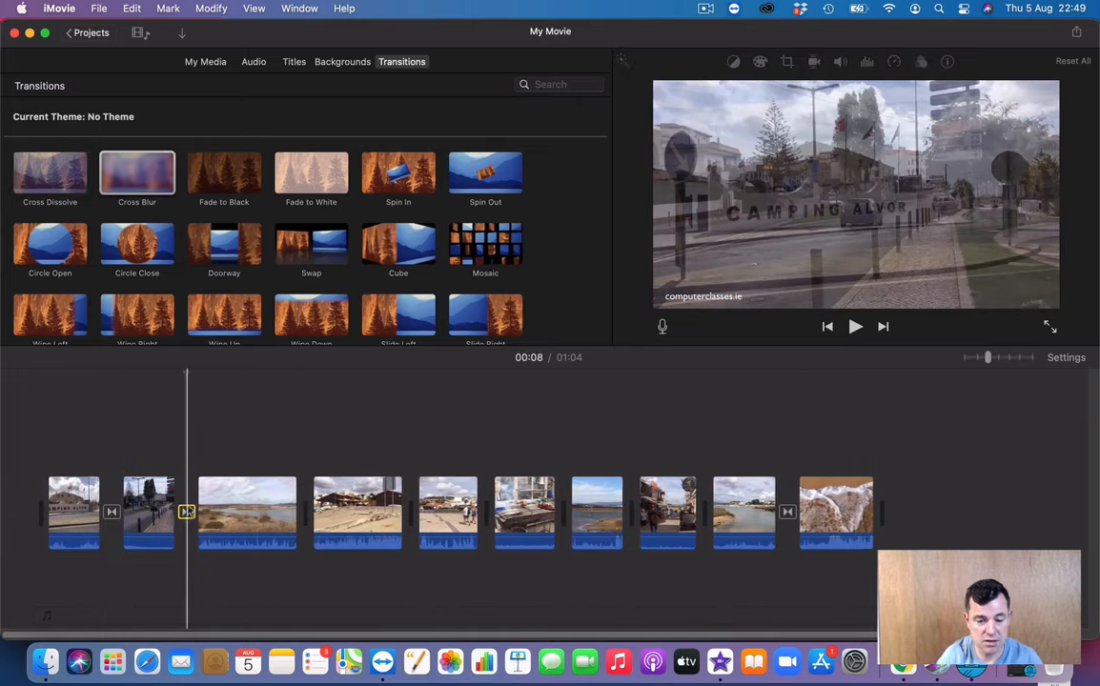
# Add a Mosaic transition between the third and fourth timeline clips and play across it to preview the effect
pyautogui.scroll(-2, 353, 333)
pyautogui.moveTo(481, 173); pyautogui.dragTo(297, 521)
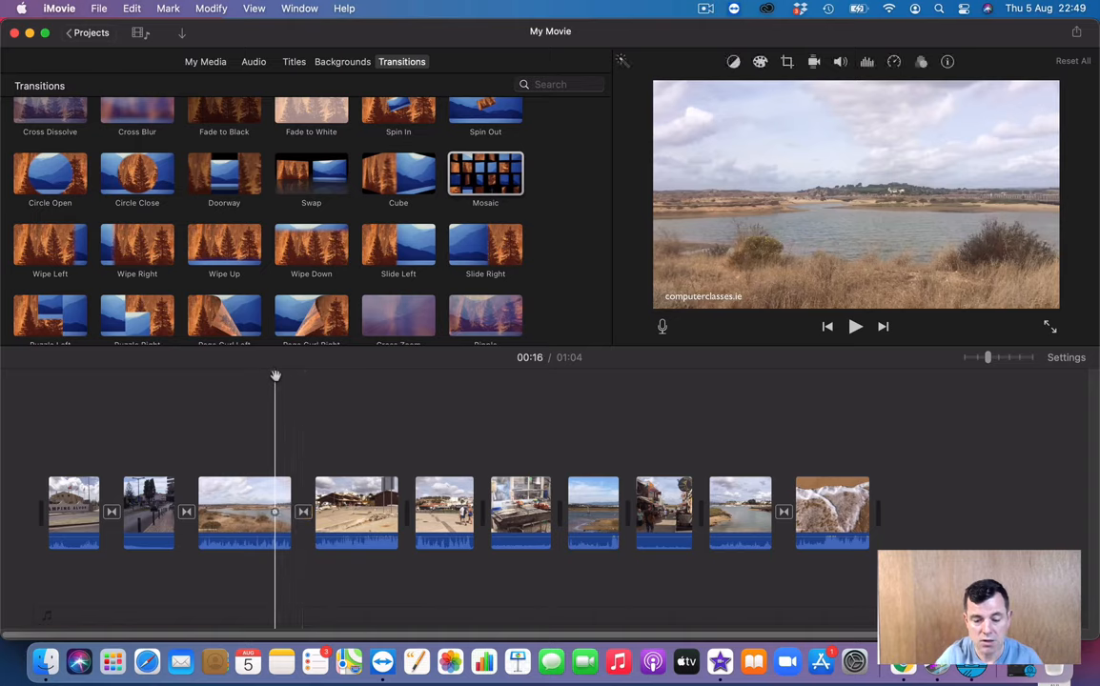
pyautogui.press('space')
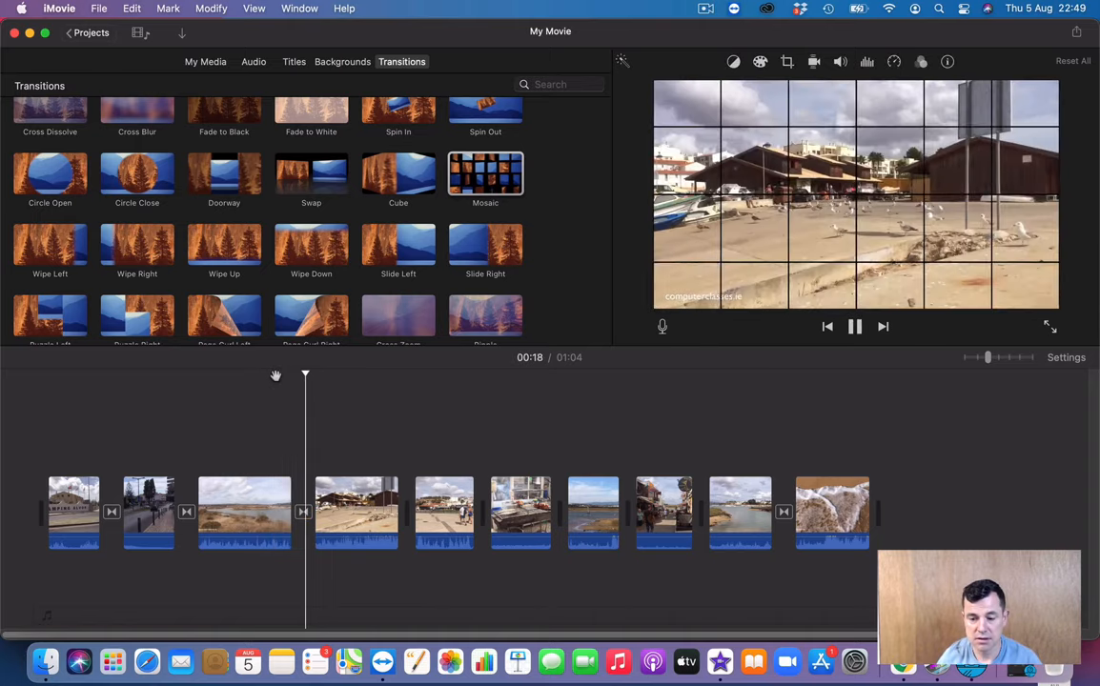
pyautogui.press('space')
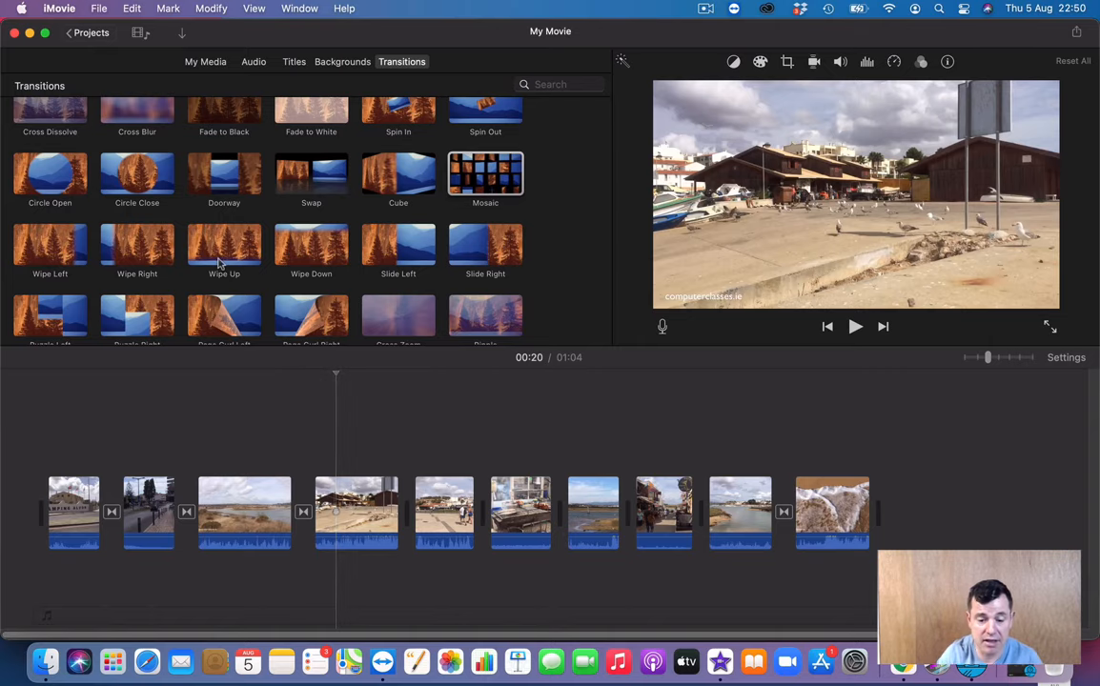
# Add a Wipe Down transition between the fourth and fifth timeline clips and play across it to preview the effect
pyautogui.scroll(-1, 296, 247)
pyautogui.click(290, 239)
pyautogui.moveTo(289, 239); pyautogui.dragTo(404, 512)
pyautogui.click(381, 405)
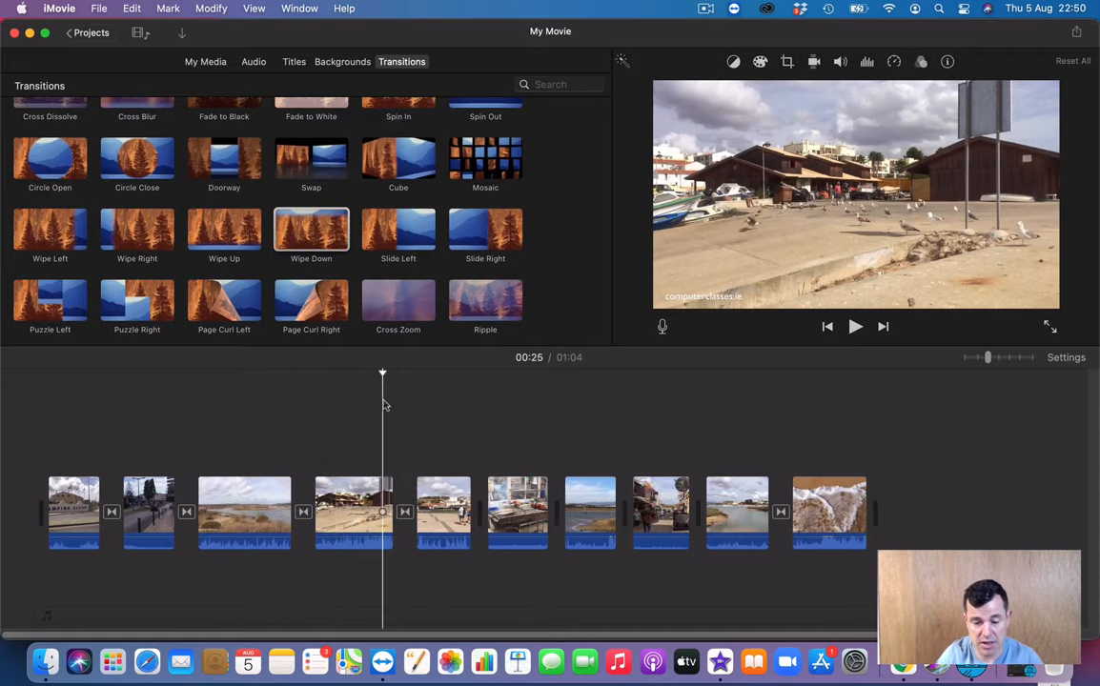
pyautogui.press('space')
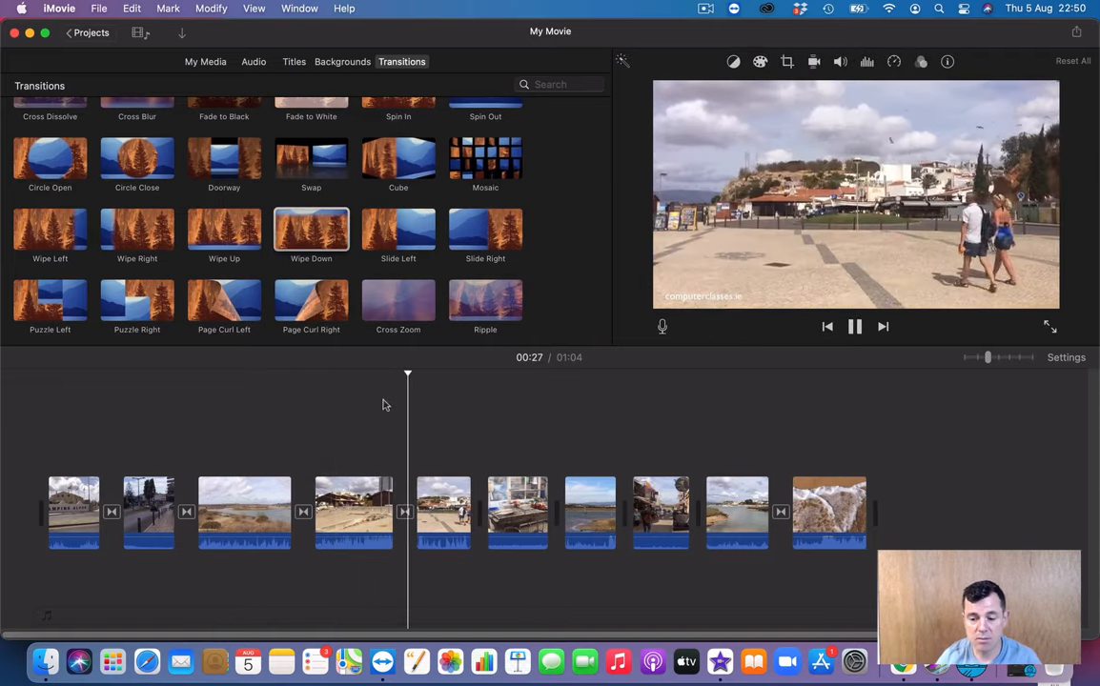
pyautogui.press('space')
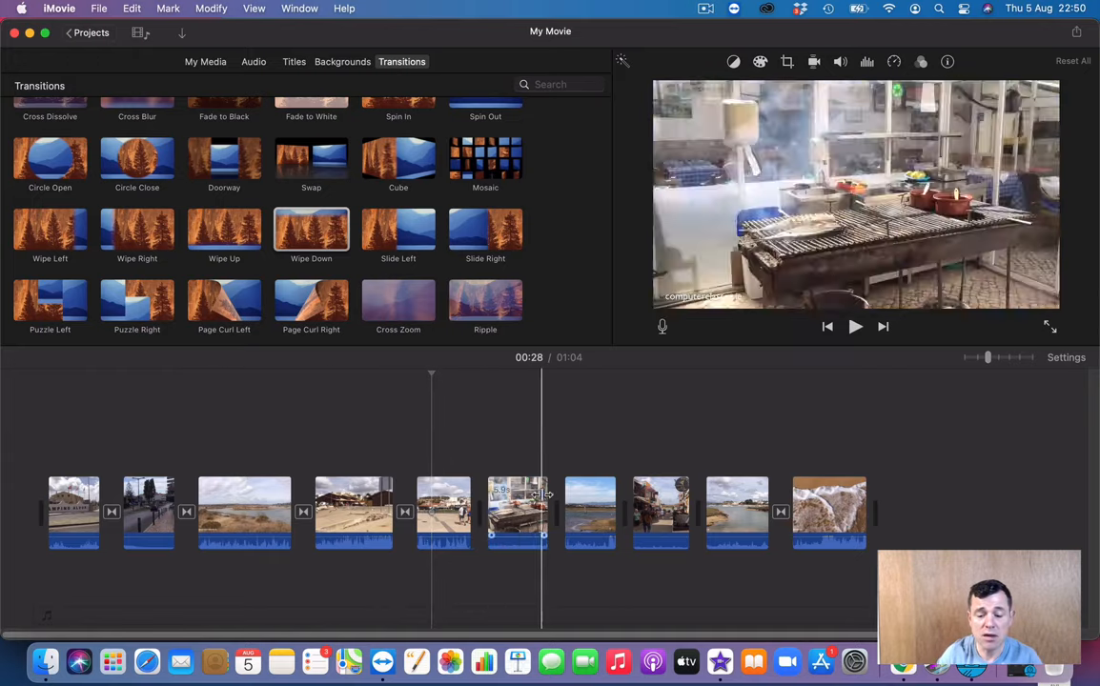
# Add a Cross Blur between the fifth and sixth timeline clips and a Spin In between the sixth and seventh
pyautogui.scroll(3, 191, 148)
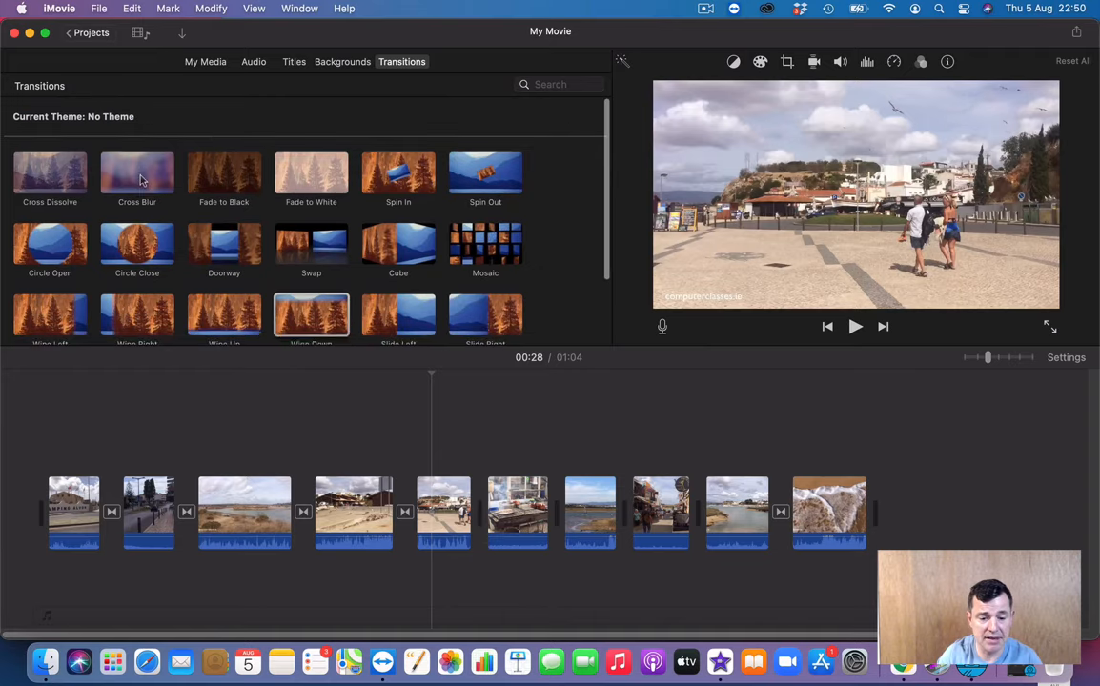
pyautogui.moveTo(138, 172); pyautogui.dragTo(479, 512)
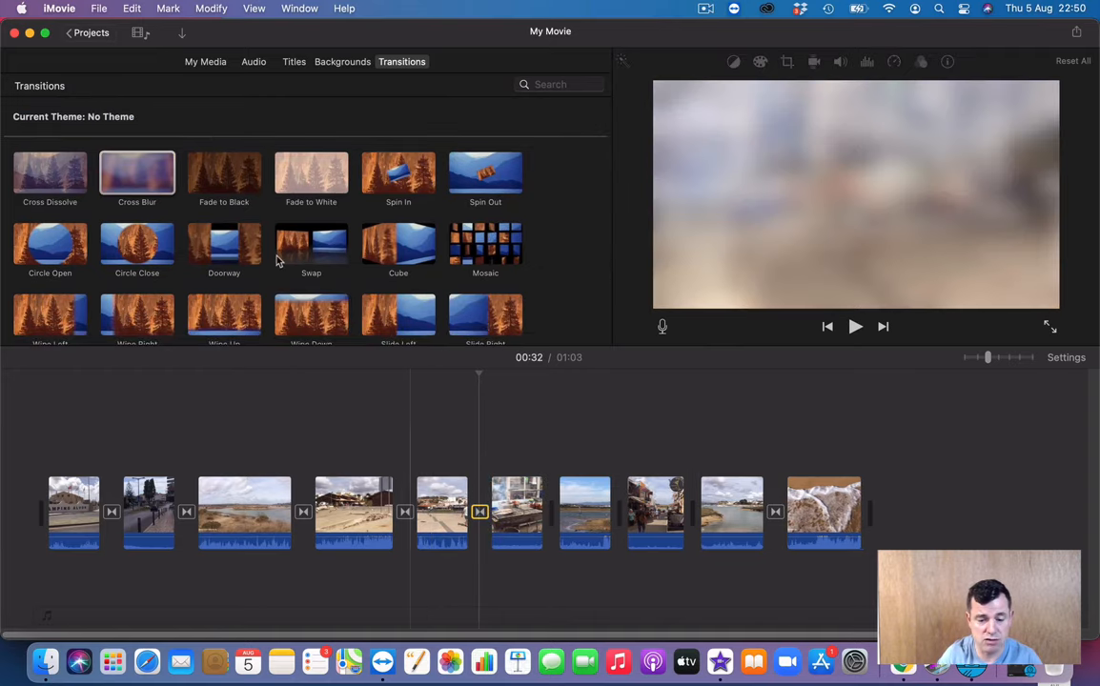
pyautogui.click(233, 178)
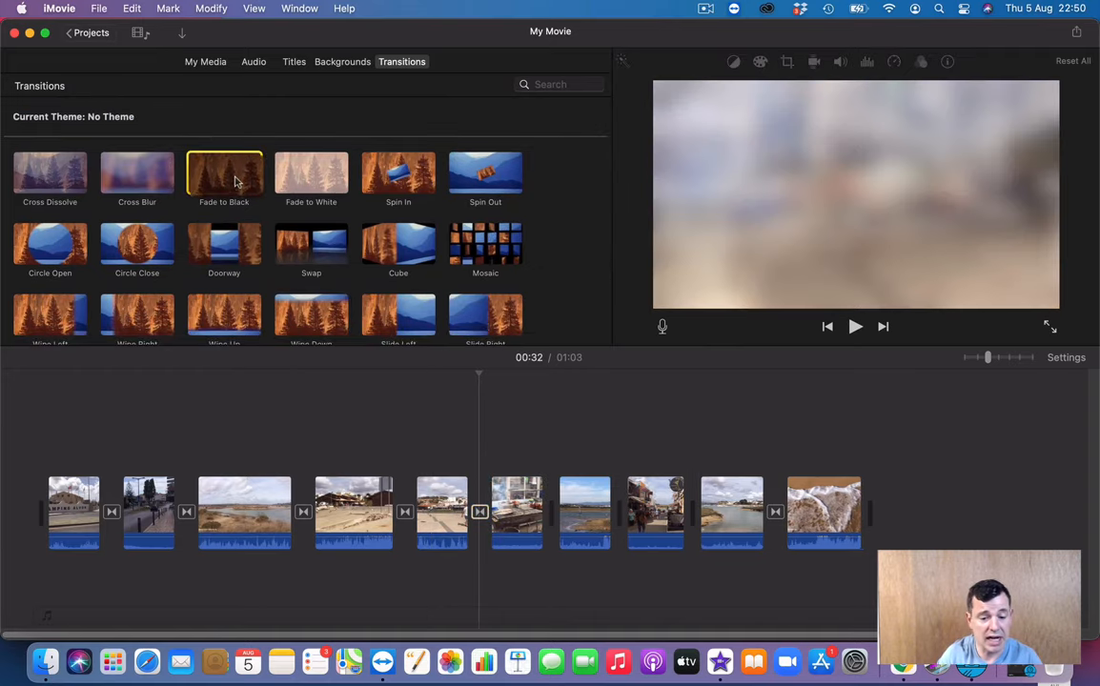
pyautogui.click(389, 169)
pyautogui.moveTo(389, 169); pyautogui.dragTo(554, 512)
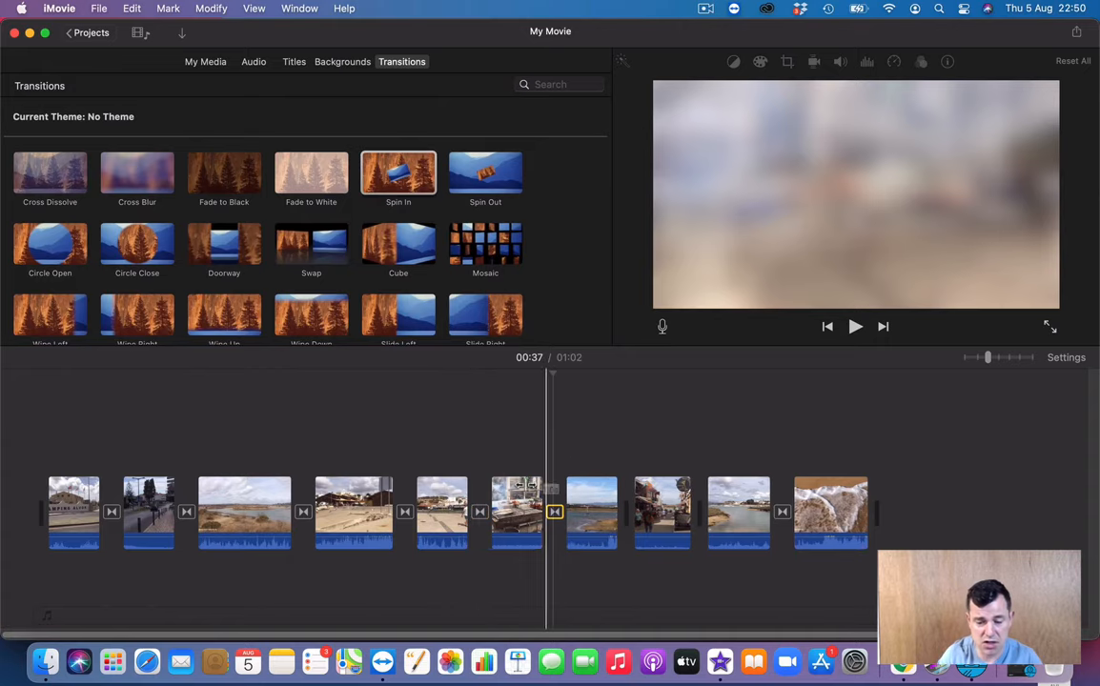
# Add a Spin Out between the seventh and eighth timeline clips and a Cross Dissolve between the eighth and ninth
pyautogui.click(495, 166)
pyautogui.moveTo(591, 467); pyautogui.dragTo(625, 481)
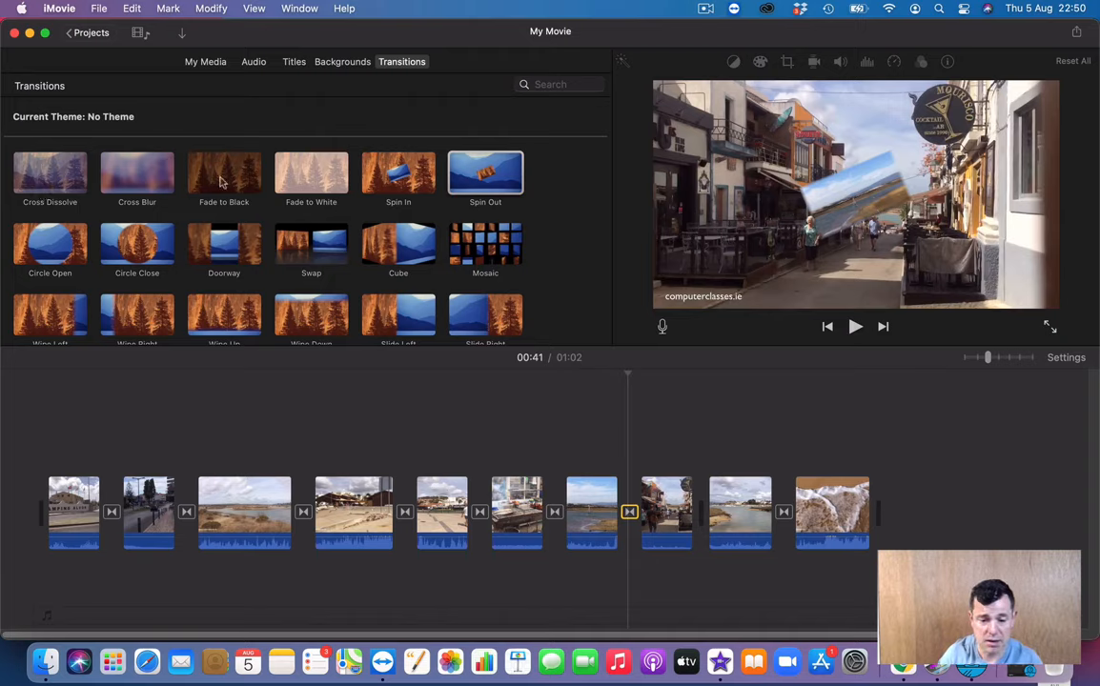
pyautogui.click(103, 170)
pyautogui.moveTo(80, 170)
pyautogui.mouseDown()
pyautogui.moveTo(346, 368)
pyautogui.moveTo(651, 499)
pyautogui.moveTo(726, 515)
pyautogui.moveTo(700, 520)
pyautogui.mouseUp()
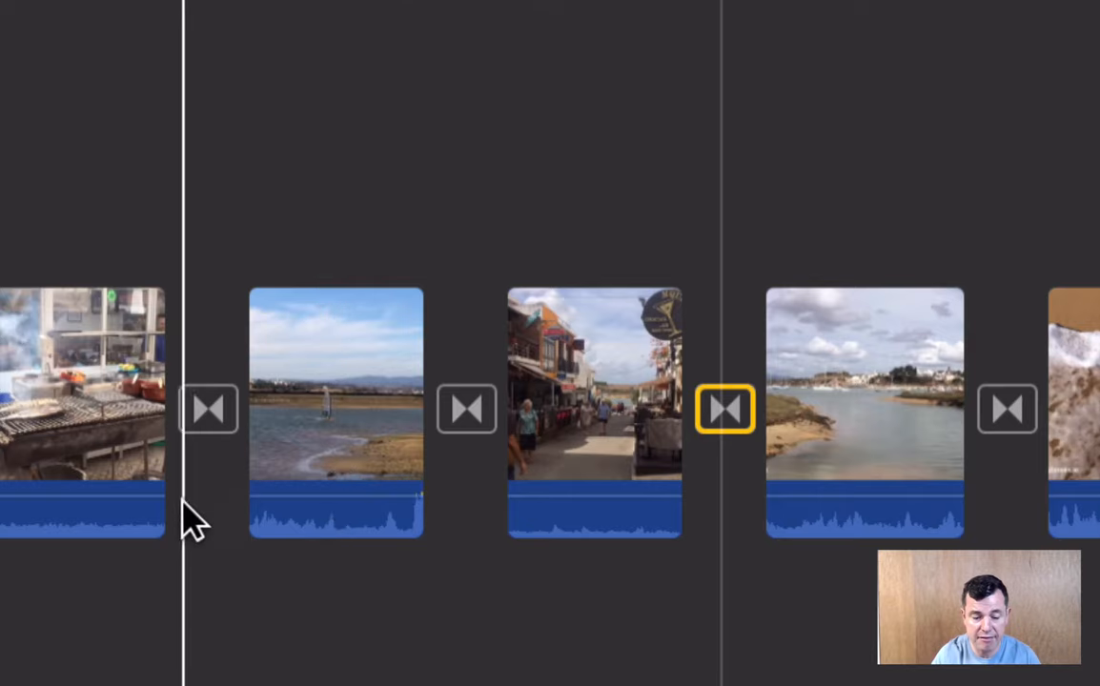
# Lower the audio of the first four timeline clips to 0%, one clip at a time
pyautogui.hscroll(-10, 181, 505)
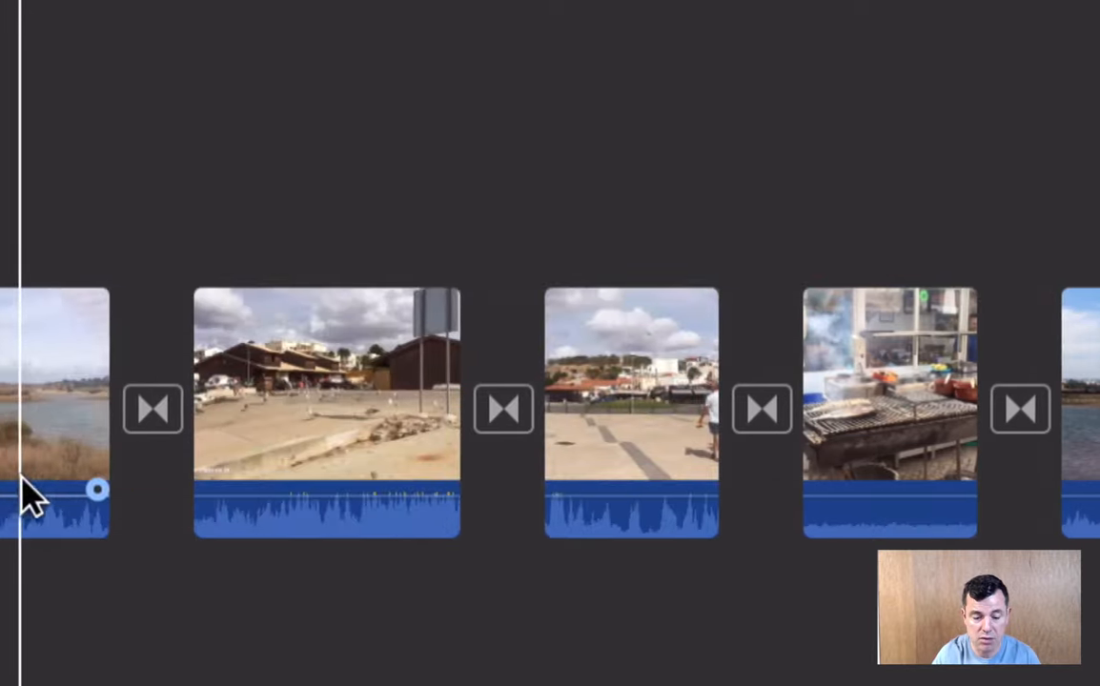
pyautogui.hscroll(-10, 28, 501)
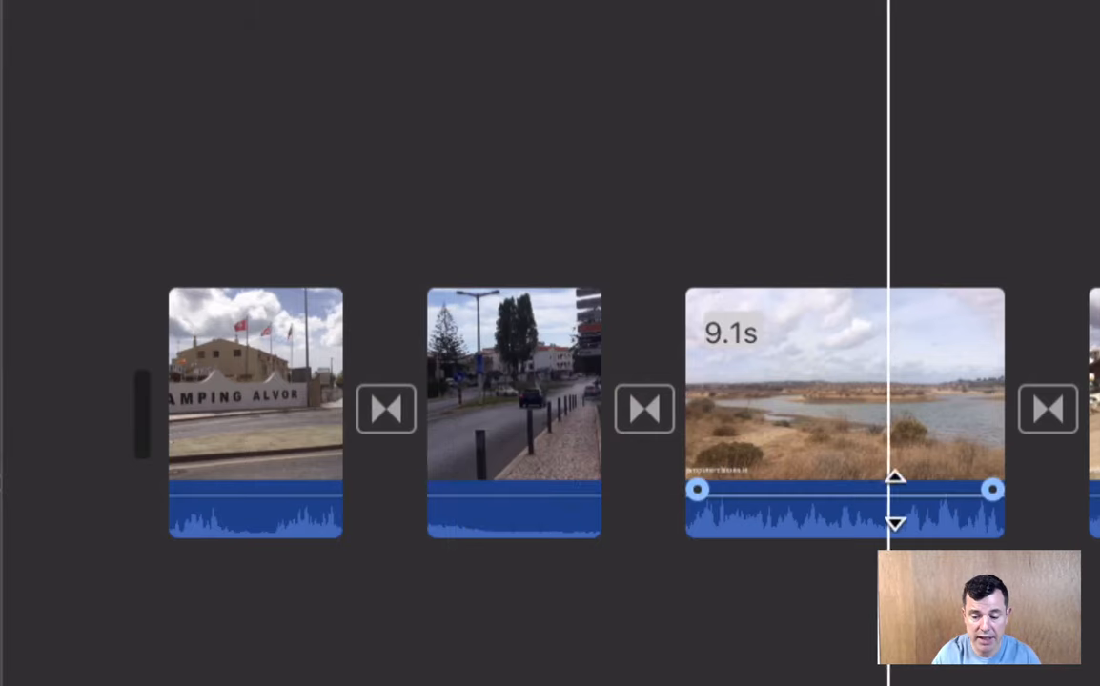
pyautogui.hscroll(5, 977, 503)
pyautogui.hscroll(-5, 977, 505)
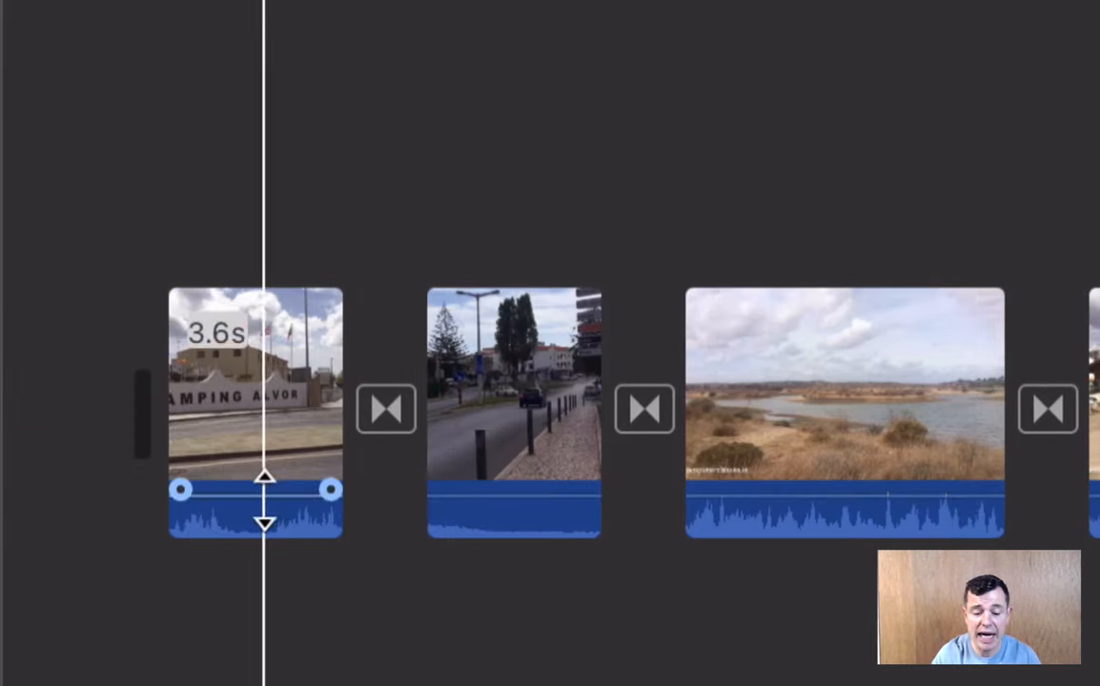
pyautogui.moveTo(256, 489); pyautogui.dragTo(256, 543)
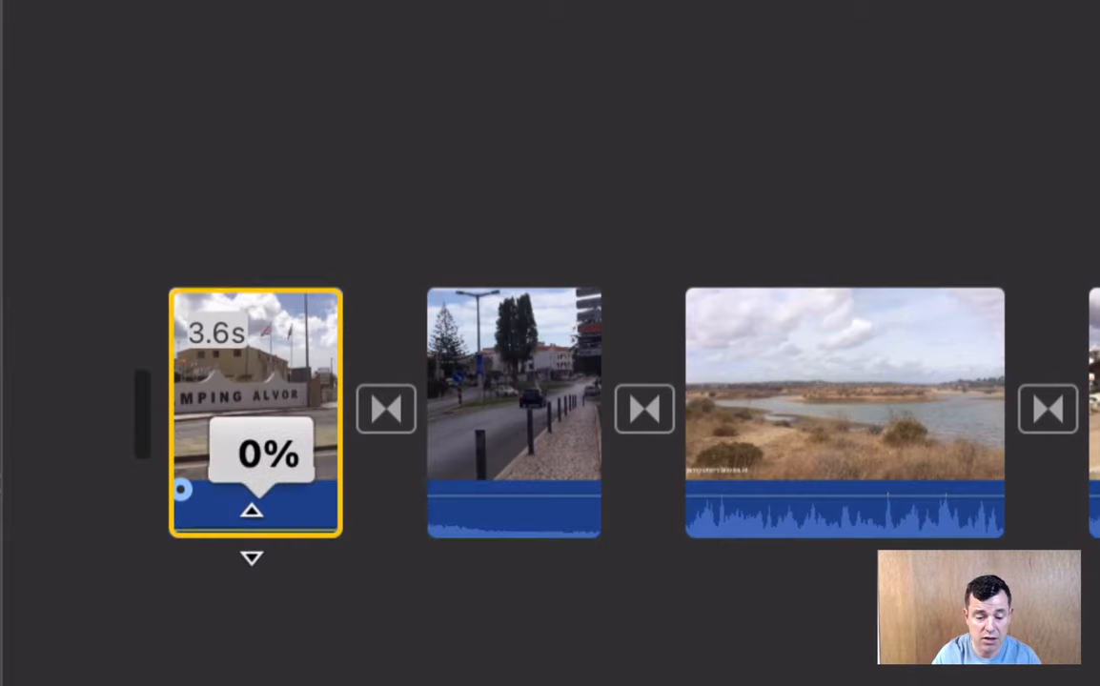
pyautogui.moveTo(454, 489); pyautogui.dragTo(461, 526)
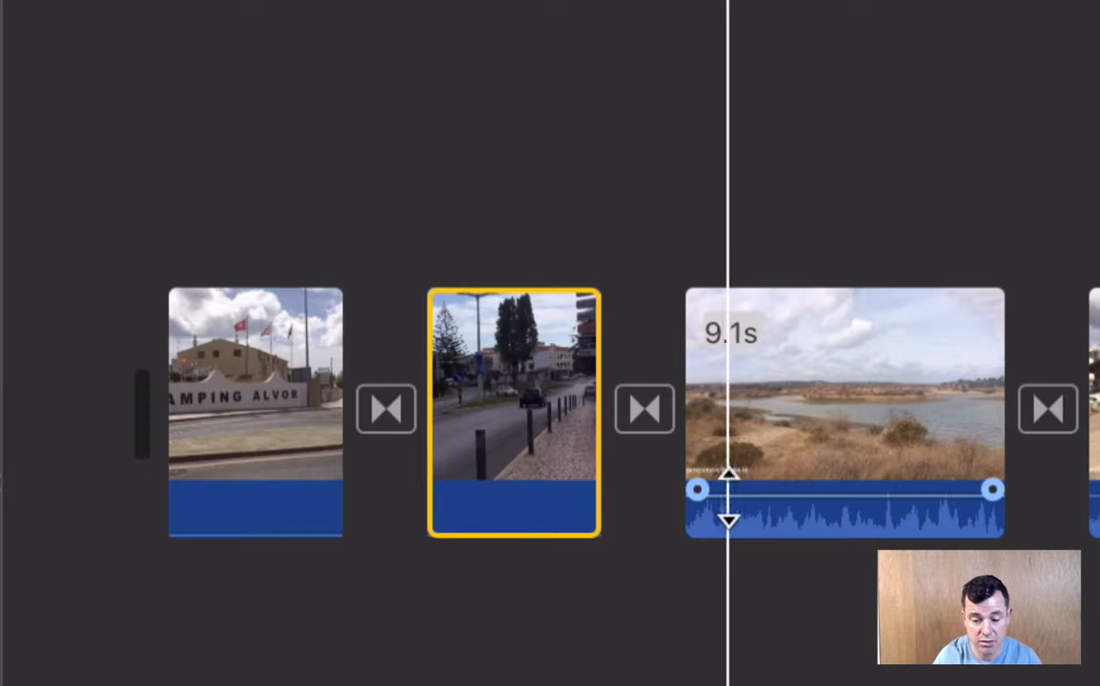
pyautogui.moveTo(726, 491); pyautogui.dragTo(726, 551)
pyautogui.hscroll(8, 727, 571)
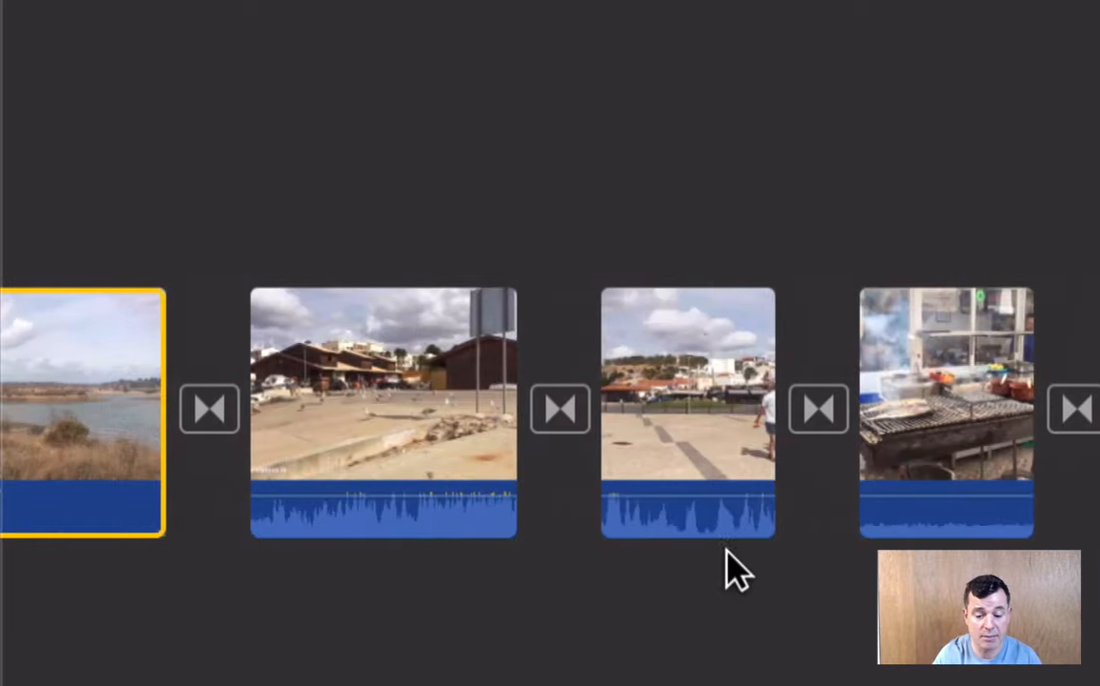
pyautogui.moveTo(448, 496); pyautogui.dragTo(443, 576)
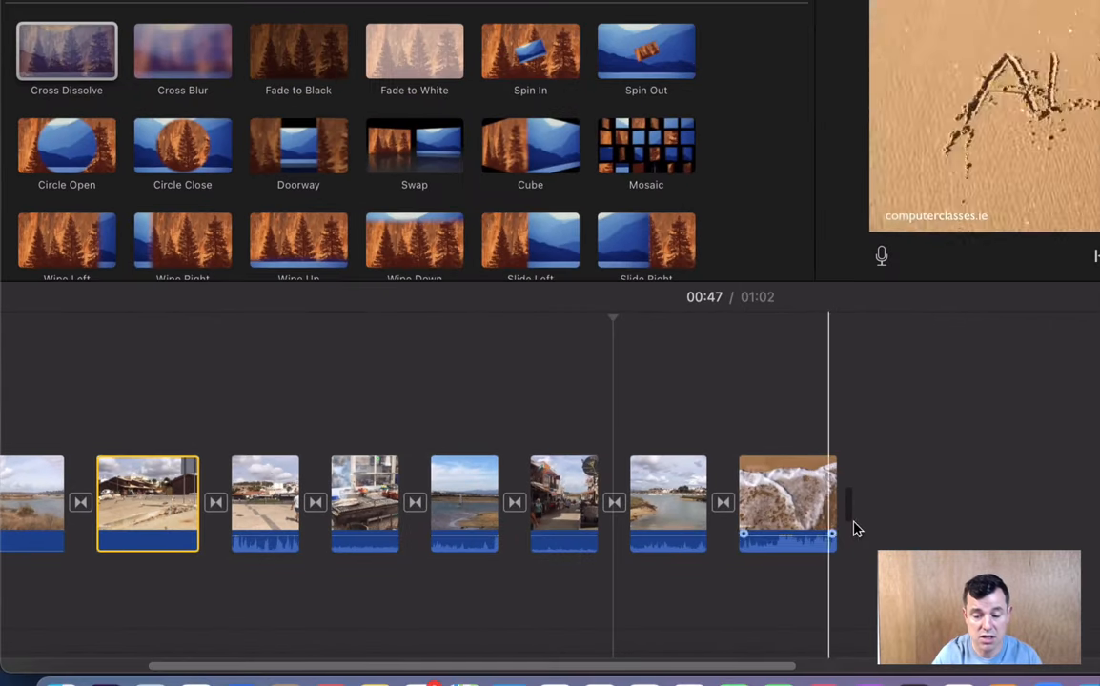
# Lower the audio of the fifth clip and the sixth clip with the barbecue grill all the way down
pyautogui.click(613, 503)
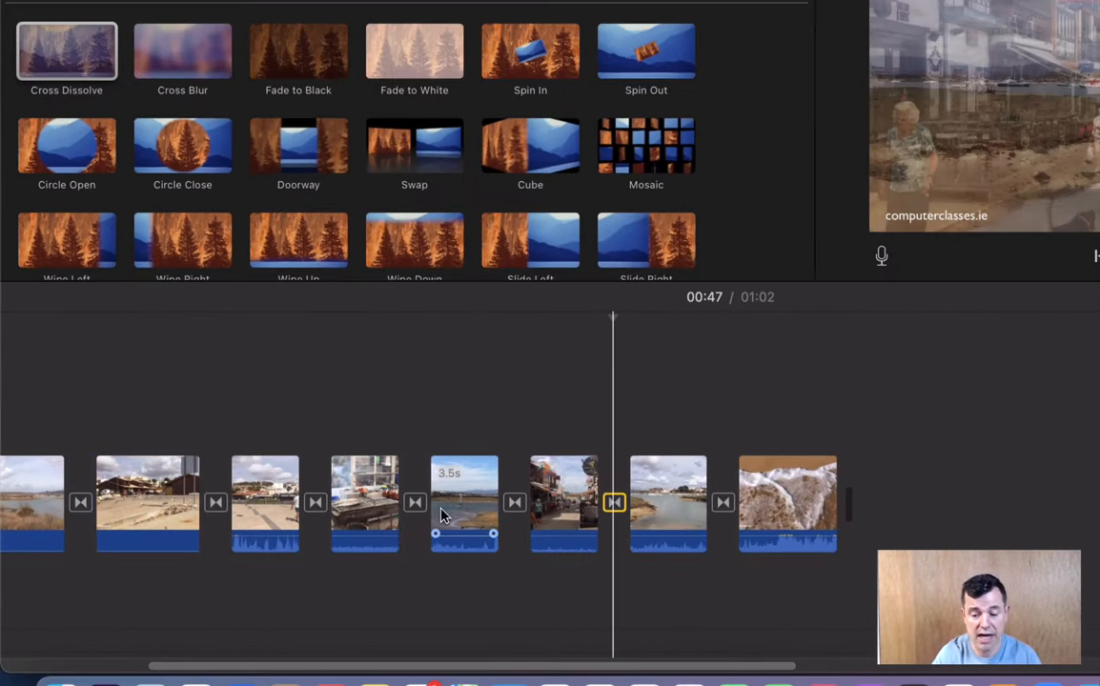
pyautogui.moveTo(891, 549); pyautogui.dragTo(219, 467)
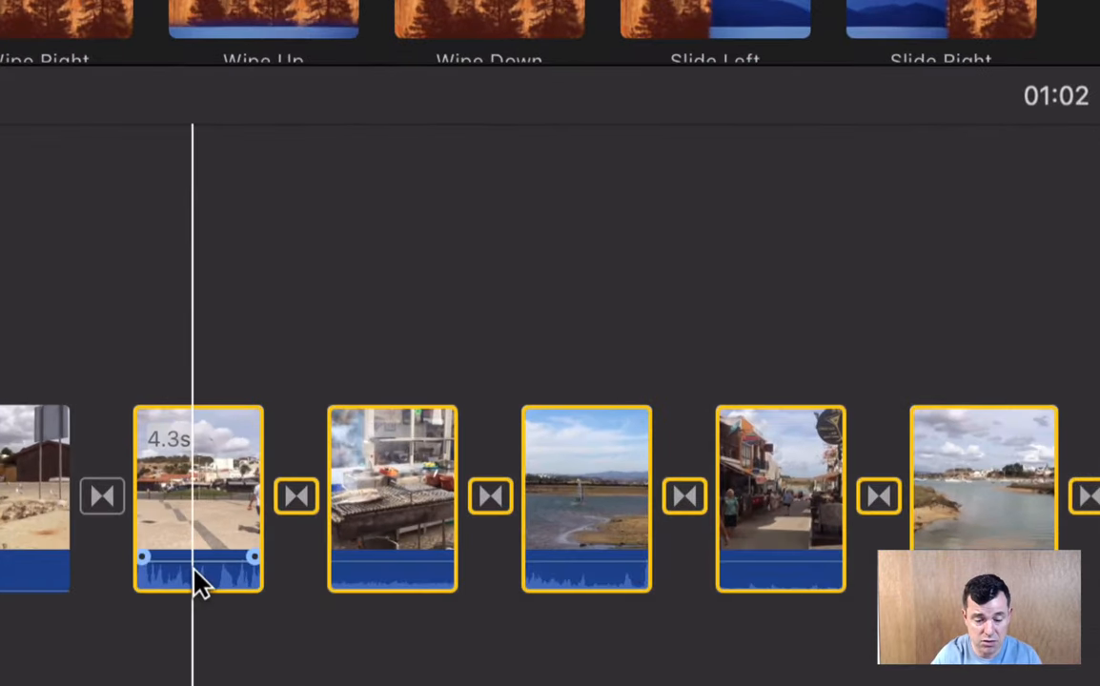
pyautogui.click(196, 558)
pyautogui.moveTo(195, 558); pyautogui.dragTo(196, 593)
pyautogui.click(380, 576)
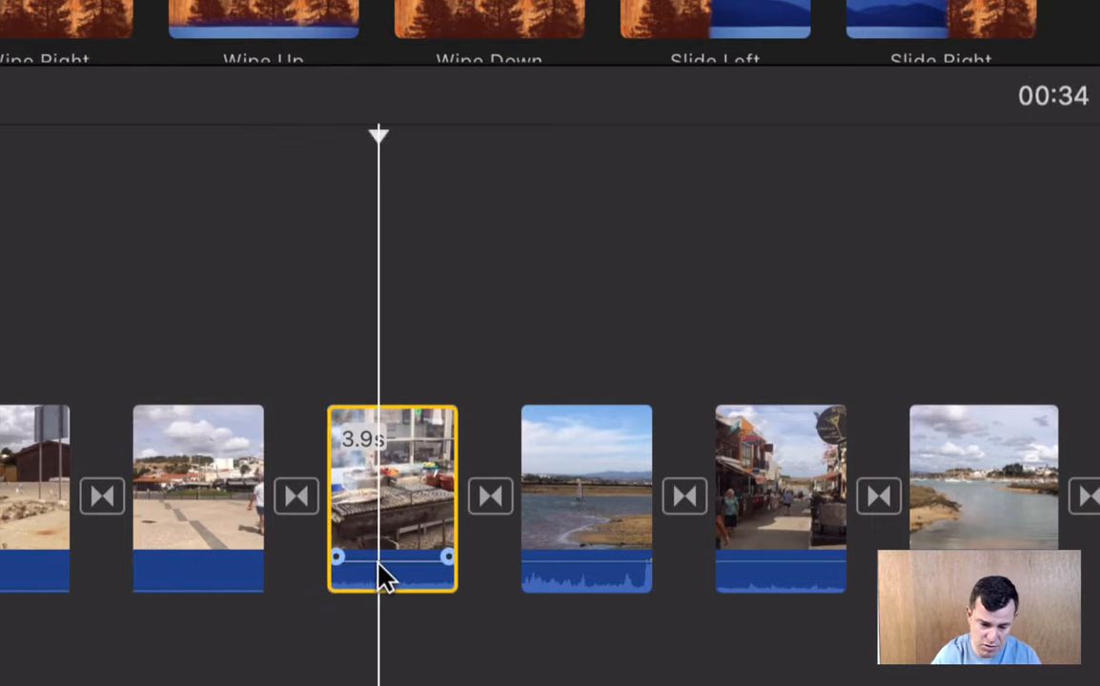
pyautogui.moveTo(368, 564); pyautogui.dragTo(376, 610)
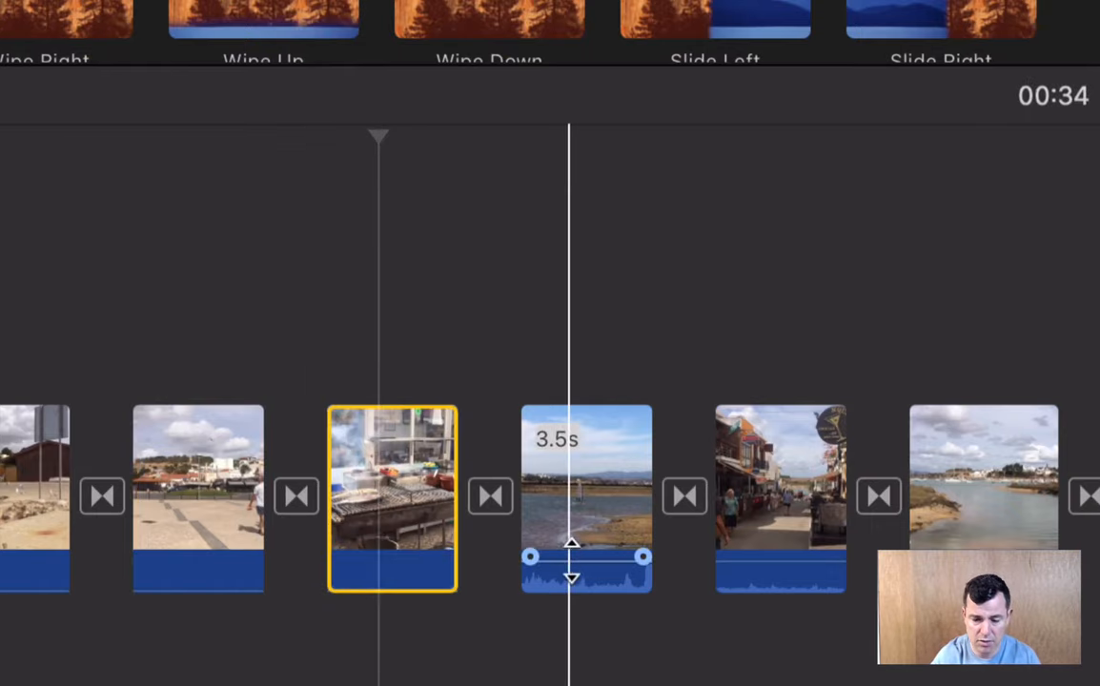
# Lower the audio of the seventh through tenth timeline clips all the way down, one clip at a time
pyautogui.click(569, 558)
pyautogui.moveTo(570, 559); pyautogui.dragTo(579, 593)
pyautogui.moveTo(758, 562); pyautogui.dragTo(768, 615)
pyautogui.moveTo(954, 562); pyautogui.dragTo(961, 610)
pyautogui.hscroll(5, 960, 610)
pyautogui.hscroll(3, 813, 582)
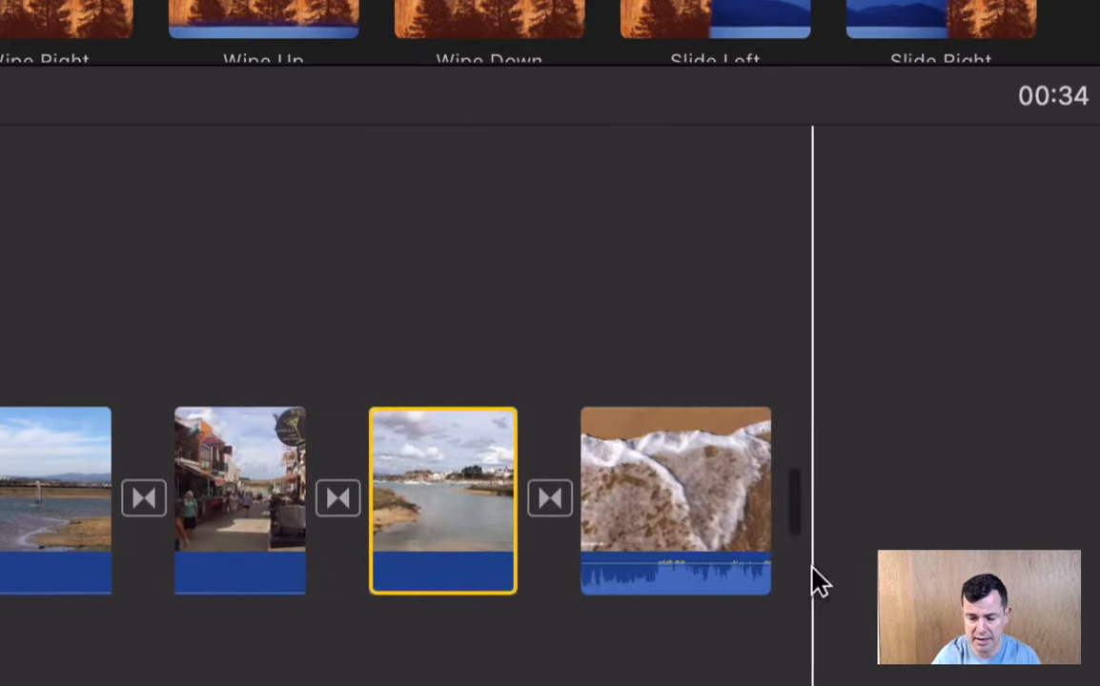
pyautogui.click(700, 562)
pyautogui.moveTo(701, 562); pyautogui.dragTo(701, 593)
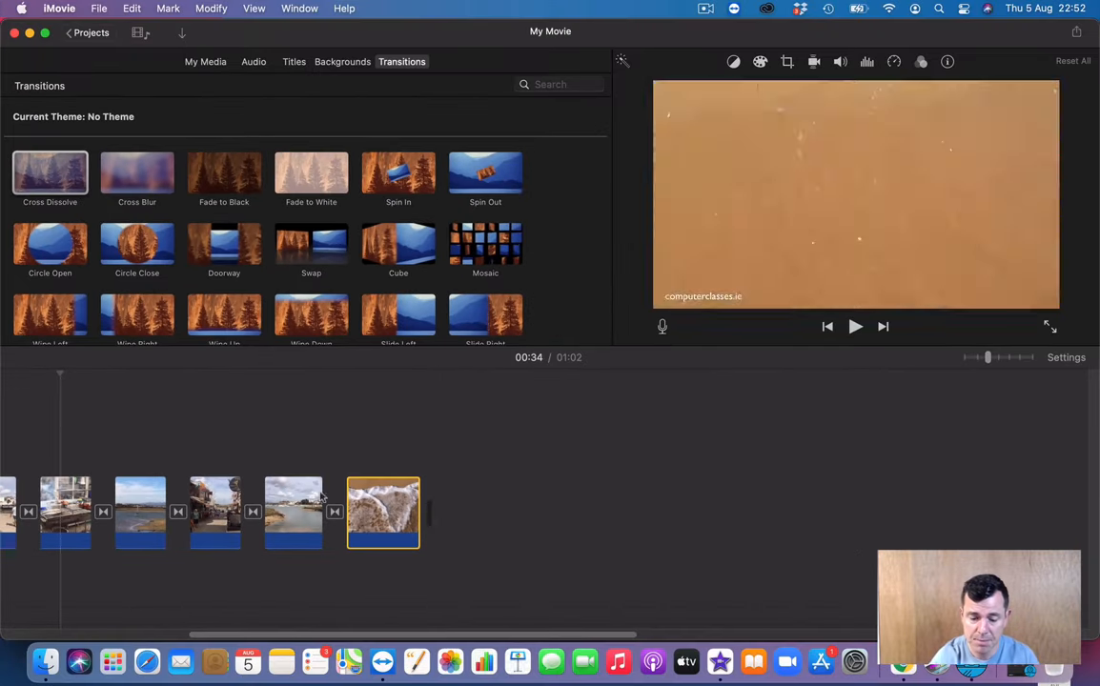
# Select the last two timeline clips together, raise their shared volume to about 76%, and return it to 0%
pyautogui.click(372, 514)
pyautogui.click(315, 518)
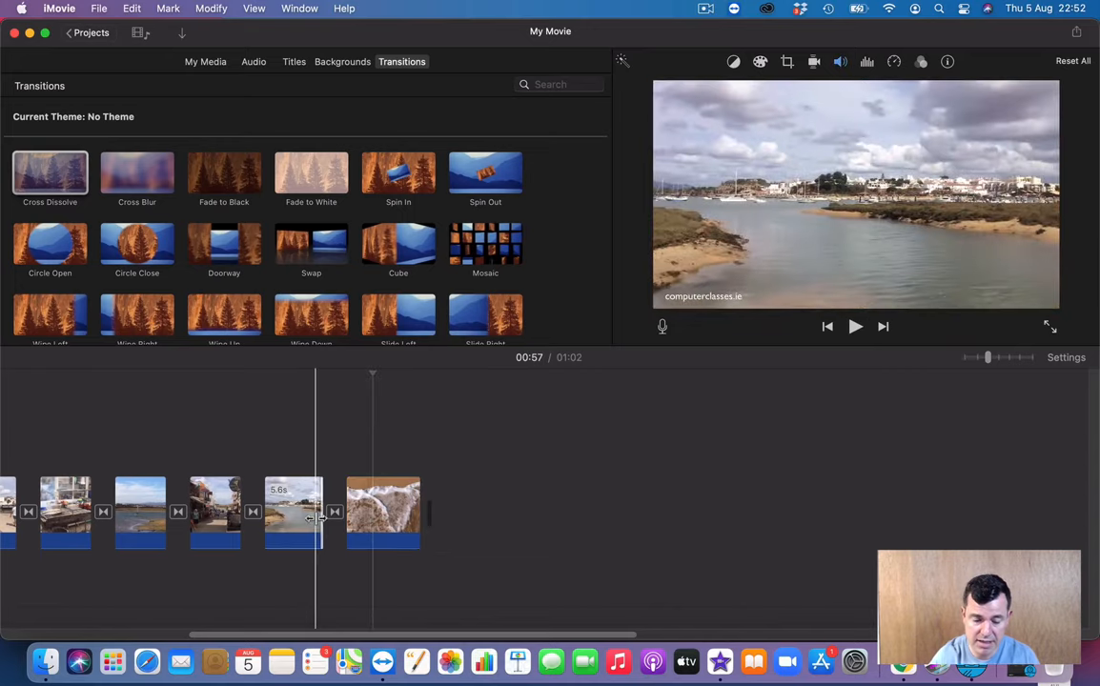
pyautogui.click(400, 518)
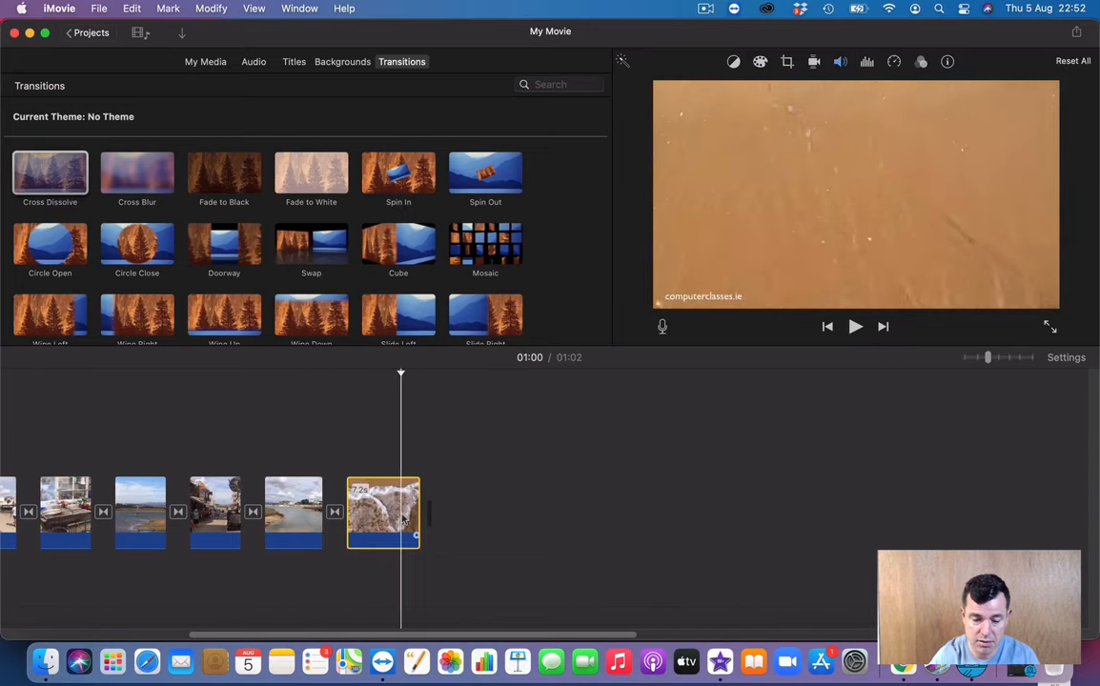
pyautogui.click(458, 496)
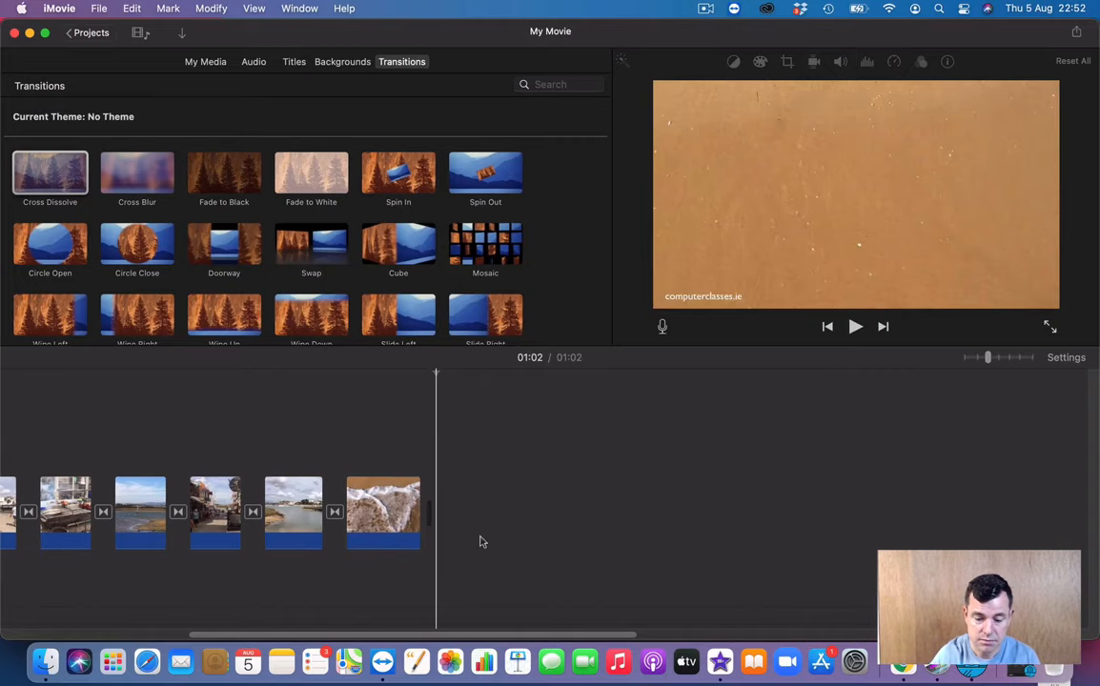
pyautogui.moveTo(481, 542); pyautogui.dragTo(282, 496)
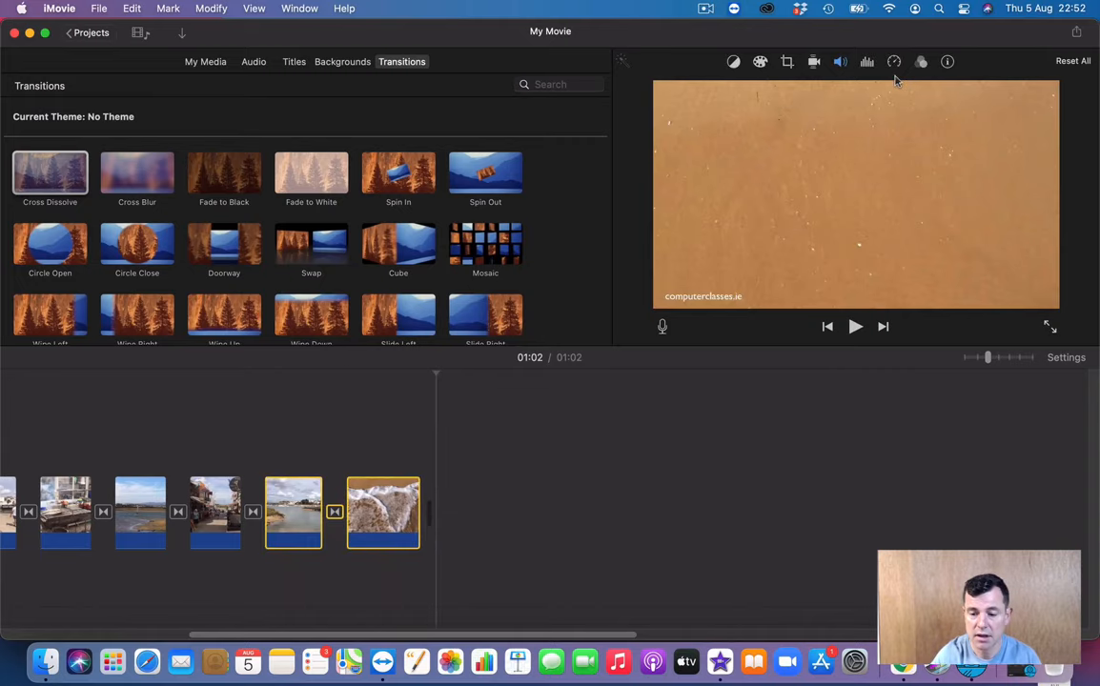
pyautogui.click(840, 63)
pyautogui.moveTo(725, 89); pyautogui.dragTo(753, 97)
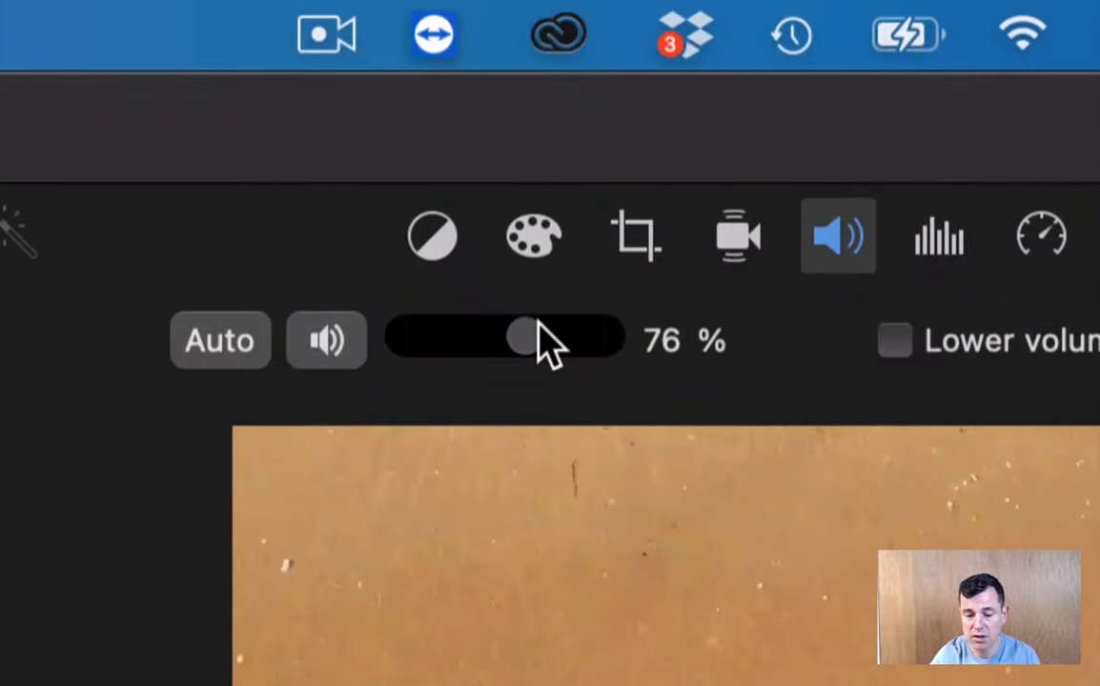
pyautogui.moveTo(538, 322); pyautogui.dragTo(389, 315)
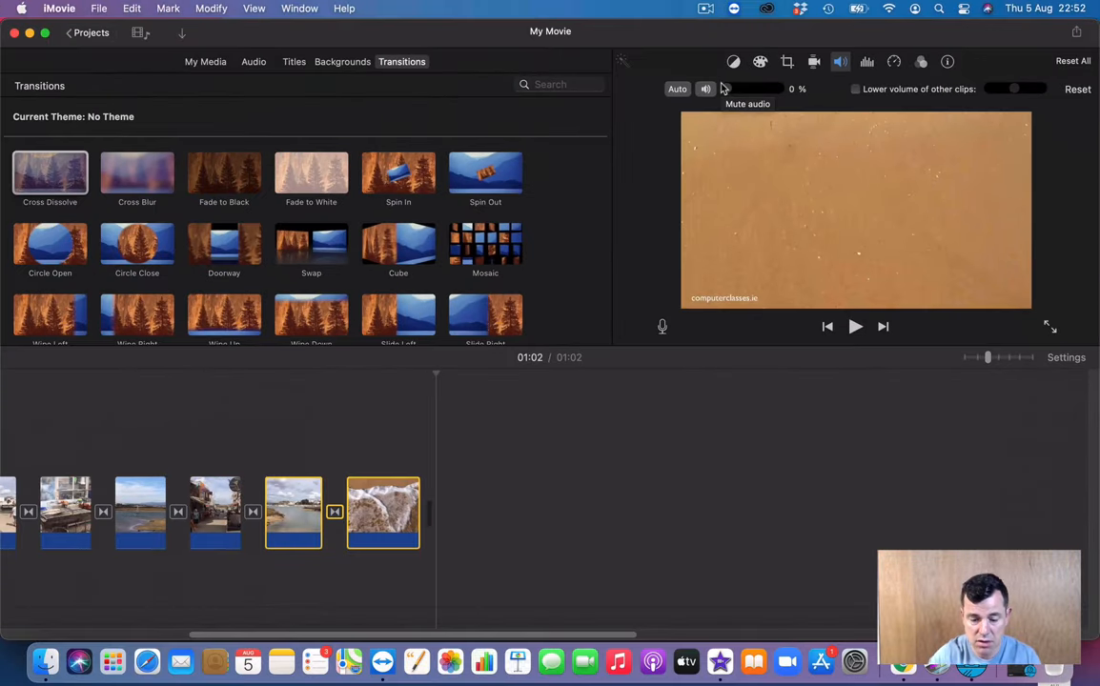
pyautogui.click(663, 513)
pyautogui.hscroll(-7, 664, 513)
pyautogui.hscroll(-3, 668, 512)
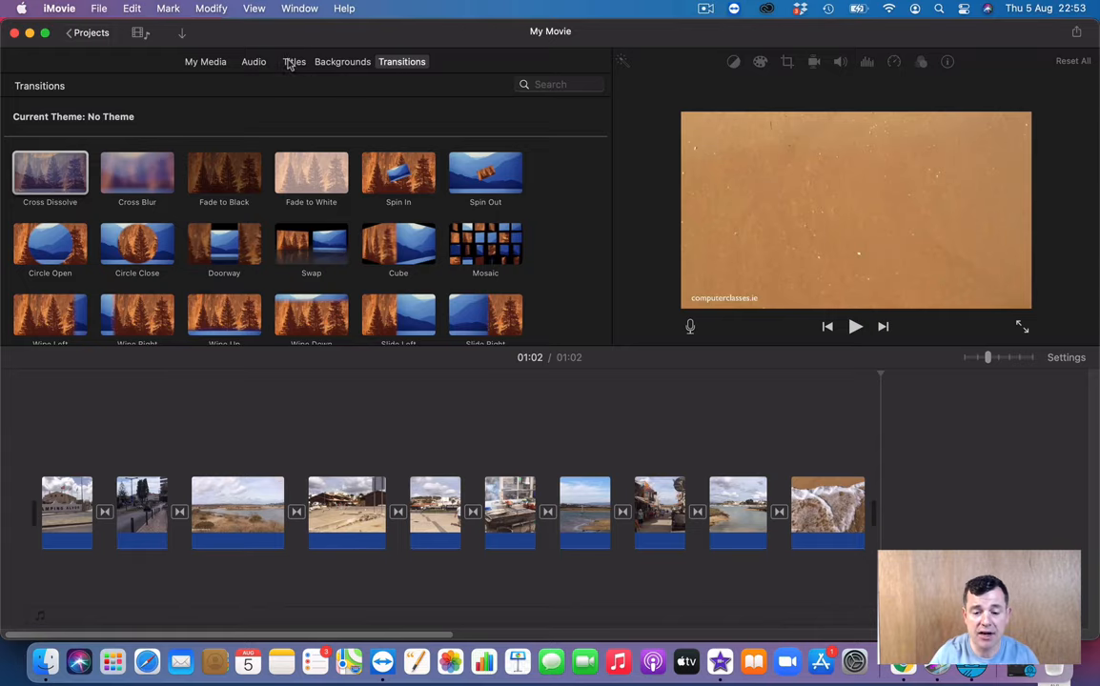
# Browse the available title styles and preview designs such as Chromatic and Pop-up
pyautogui.click(291, 62)
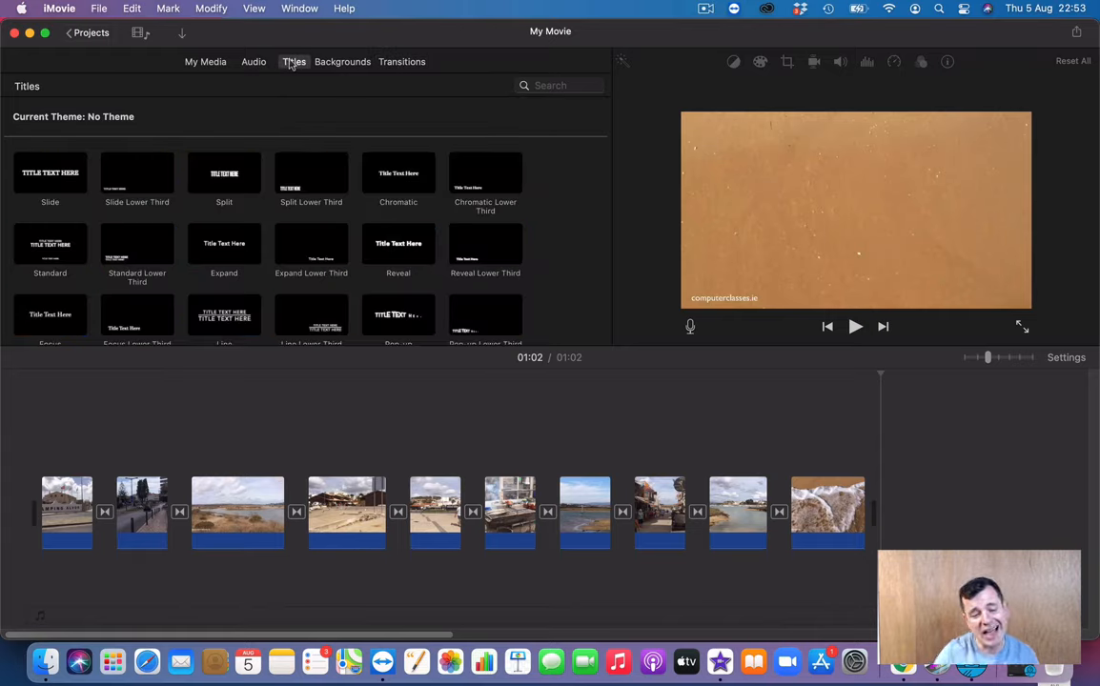
pyautogui.scroll(-15, 325, 202)
pyautogui.scroll(8, 328, 248)
pyautogui.scroll(-3, 328, 247)
pyautogui.scroll(10, 329, 247)
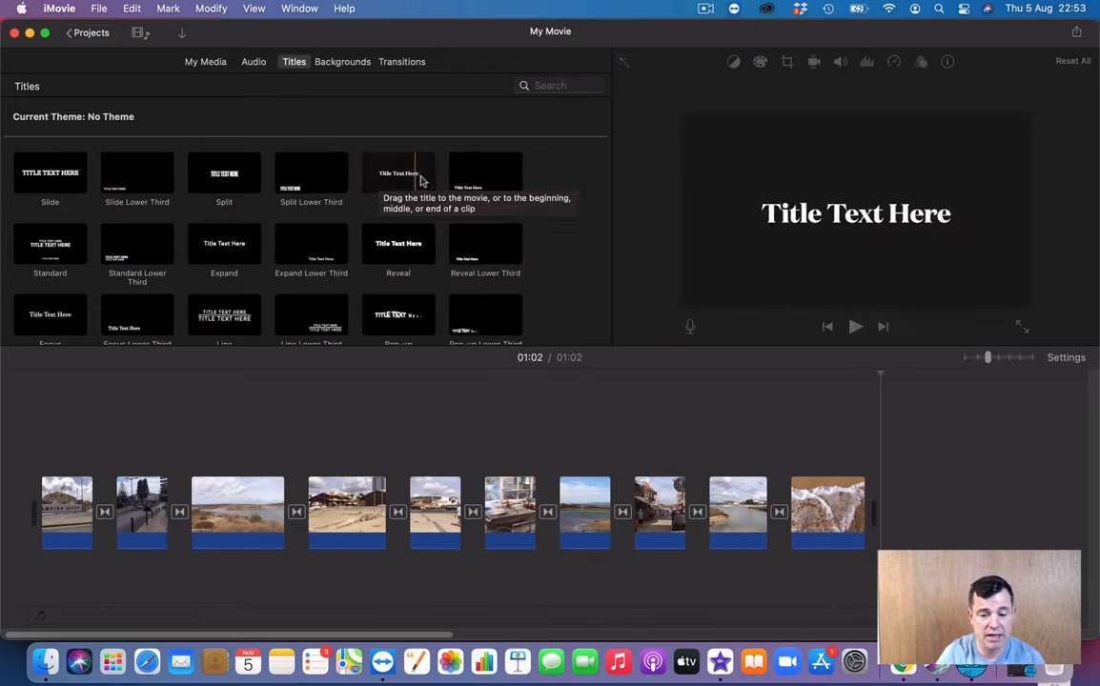
pyautogui.scroll(-5, 233, 286)
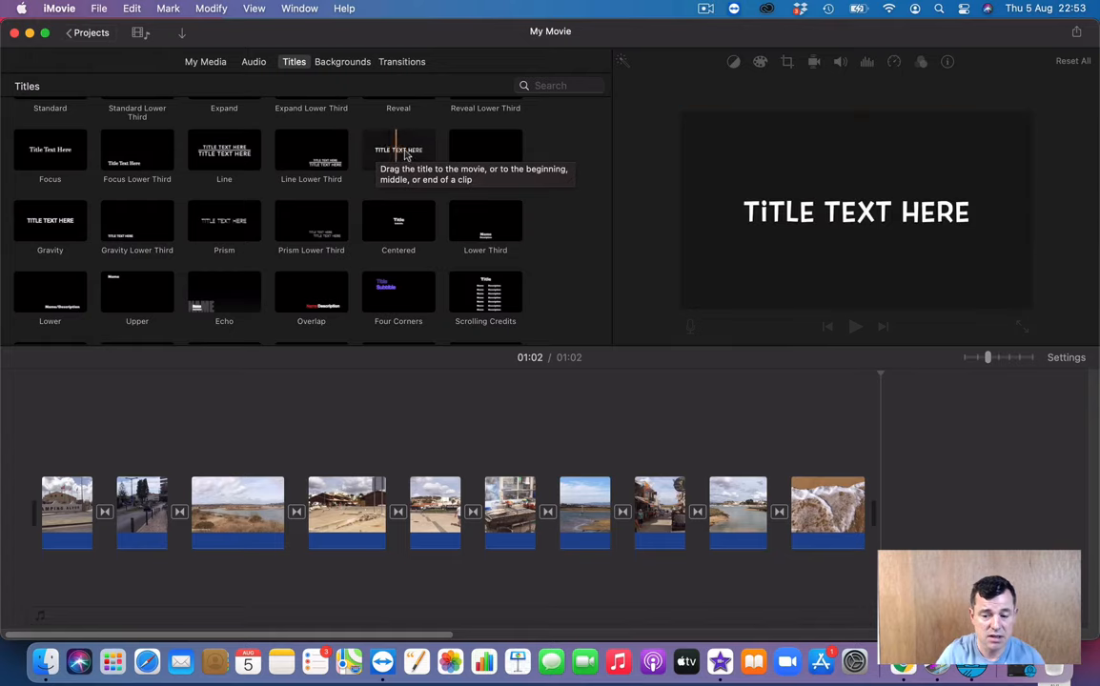
pyautogui.scroll(-5, 287, 212)
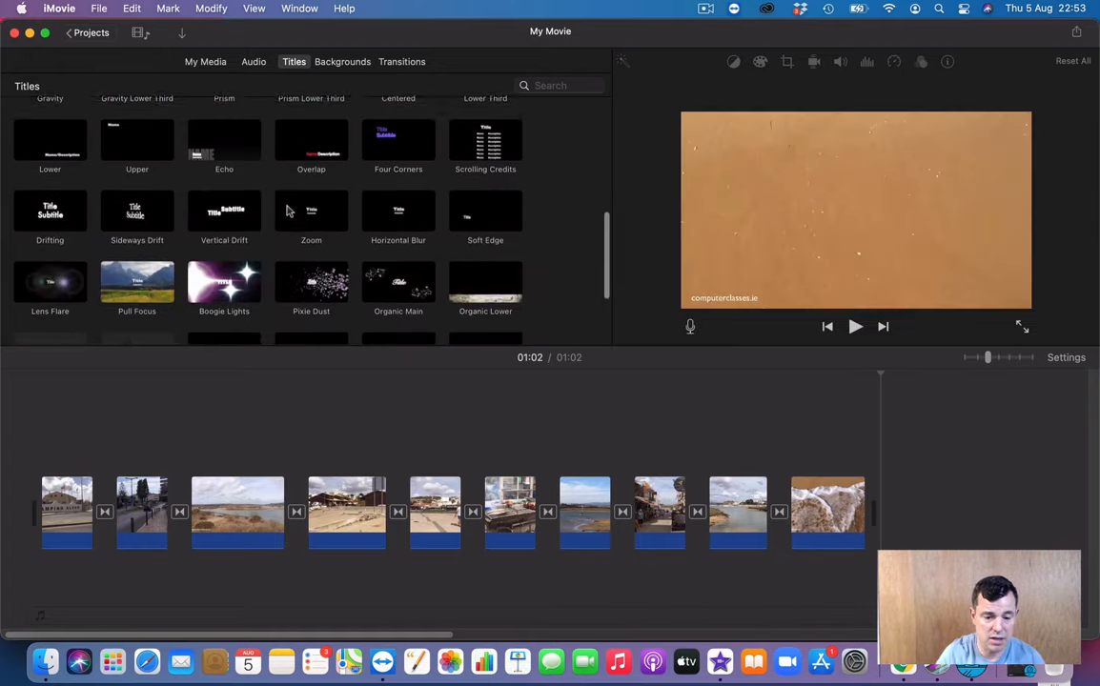
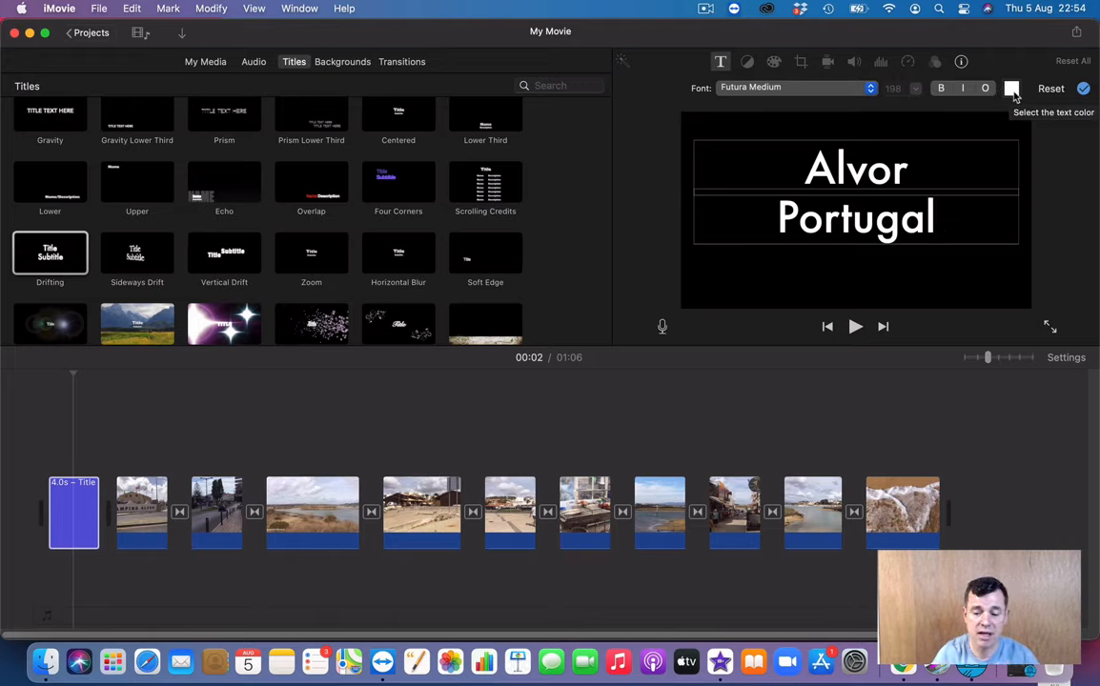
# Play the movie from the beginning to preview the "Alvor Portugal" title leading into the Camping Alvor clip
pyautogui.click(46, 427)
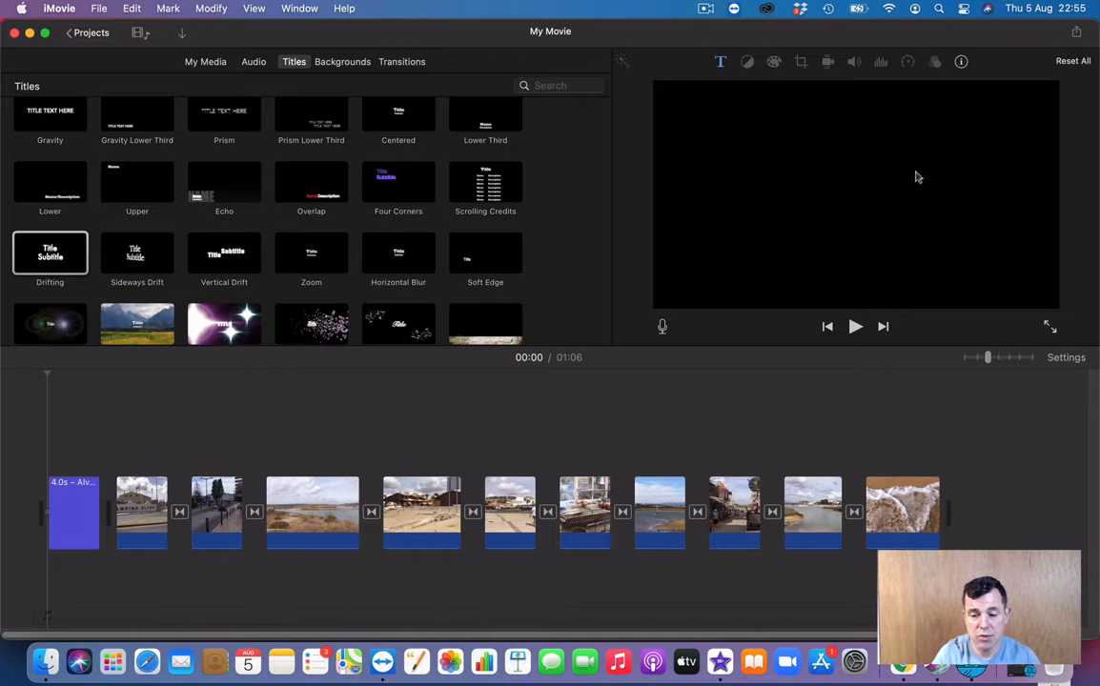
pyautogui.press('space')
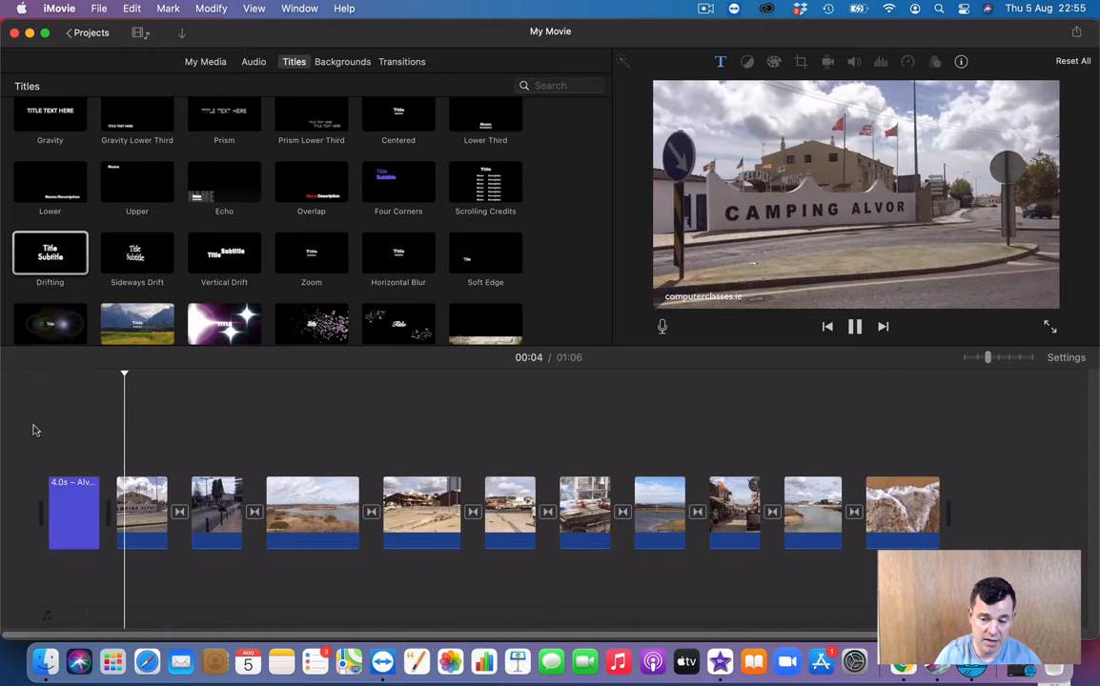
pyautogui.press('space')
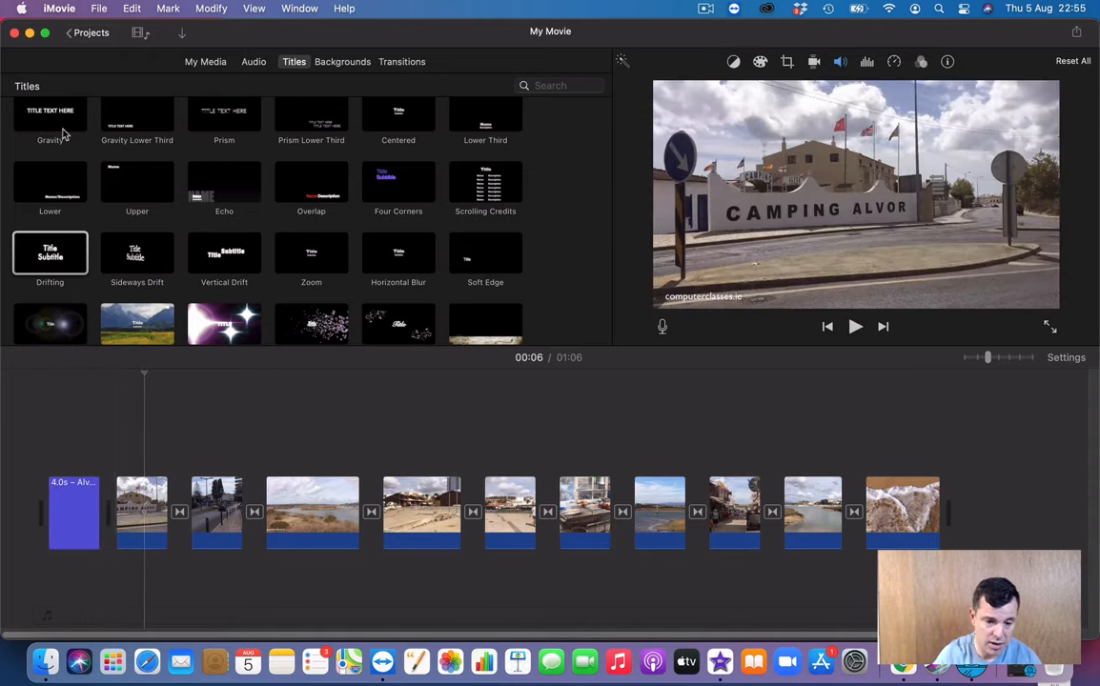
# Add a Cross Dissolve transition between the "Alvor Portugal" title and the Camping Alvor clip, and play it back
pyautogui.click(402, 61)
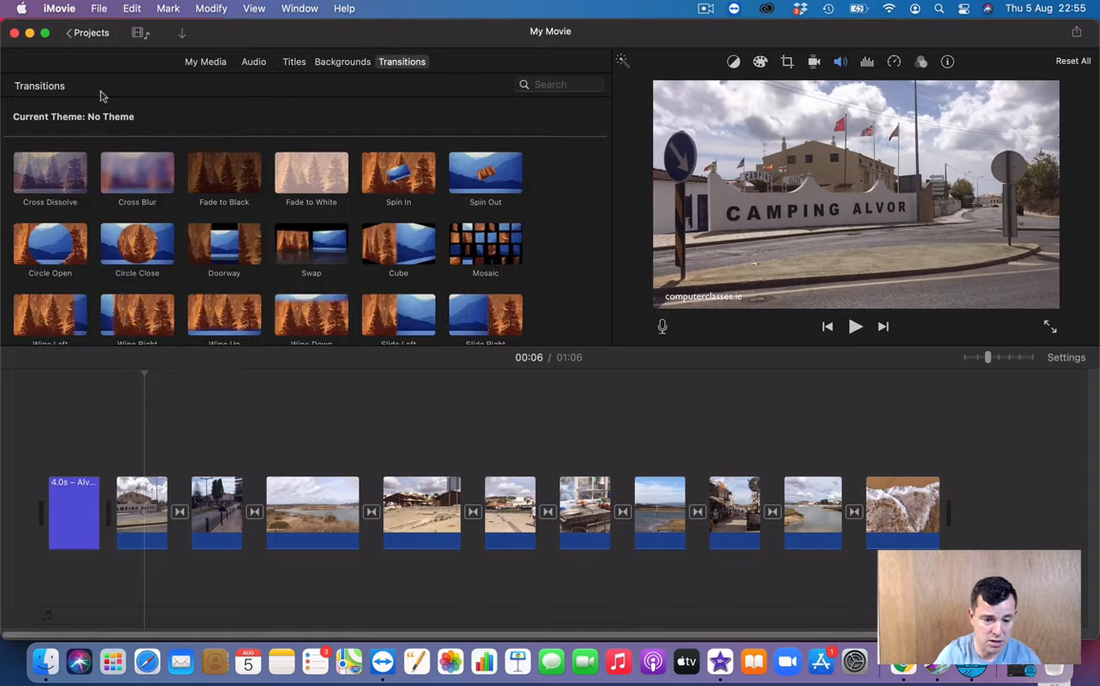
pyautogui.moveTo(57, 157); pyautogui.dragTo(115, 513)
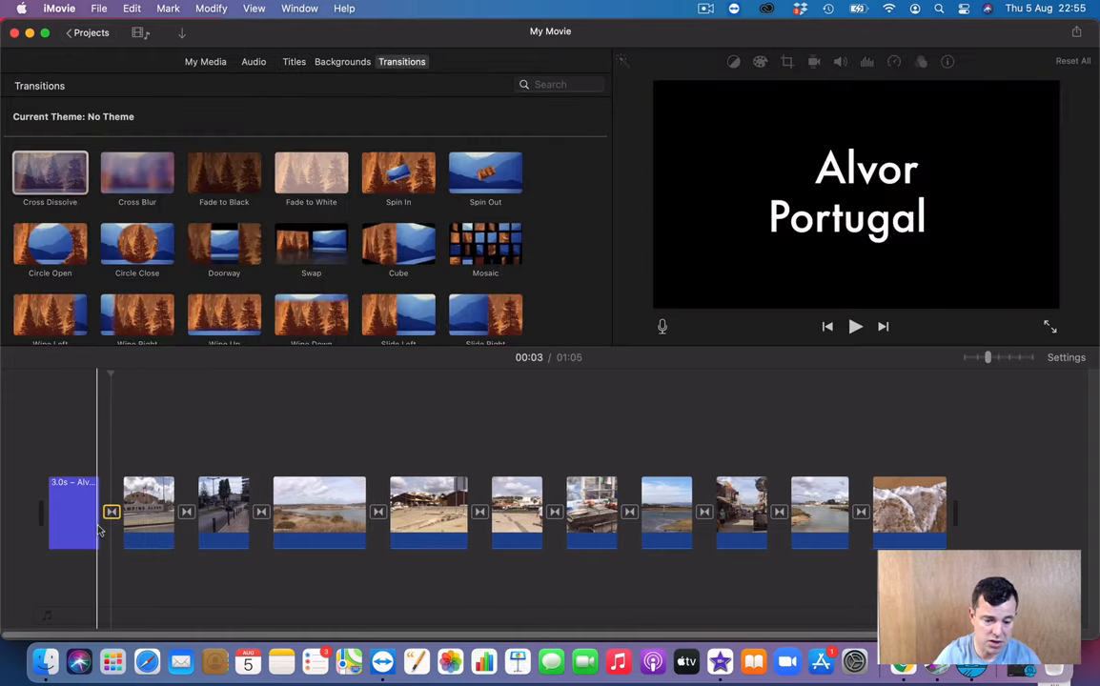
pyautogui.press('space')
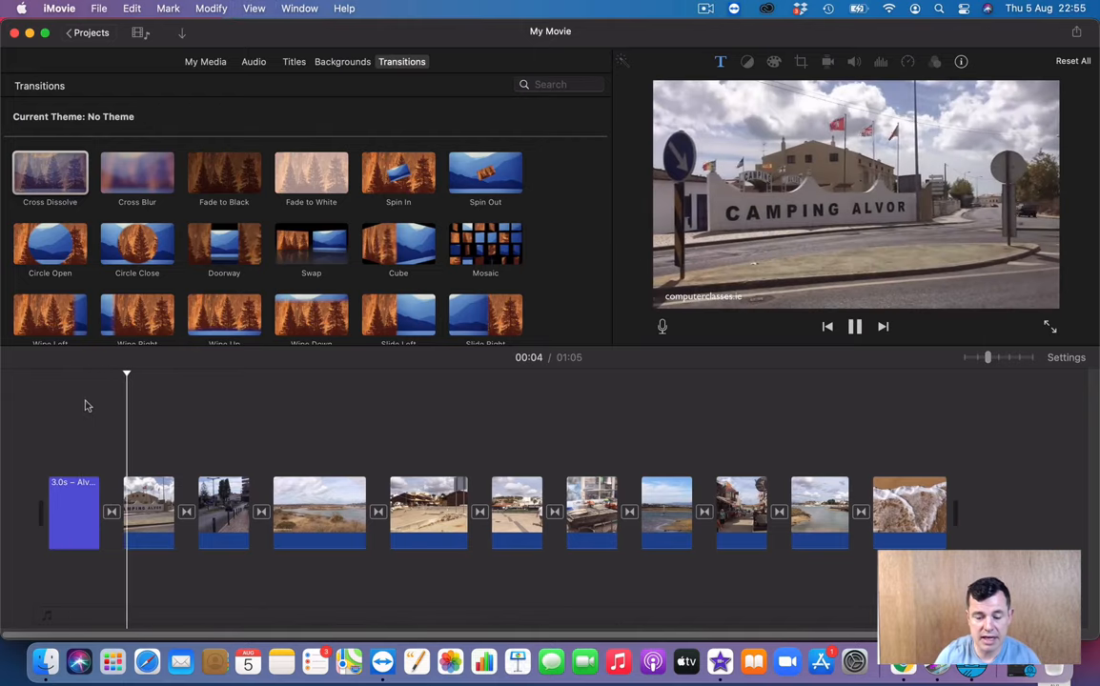
pyautogui.press('space')
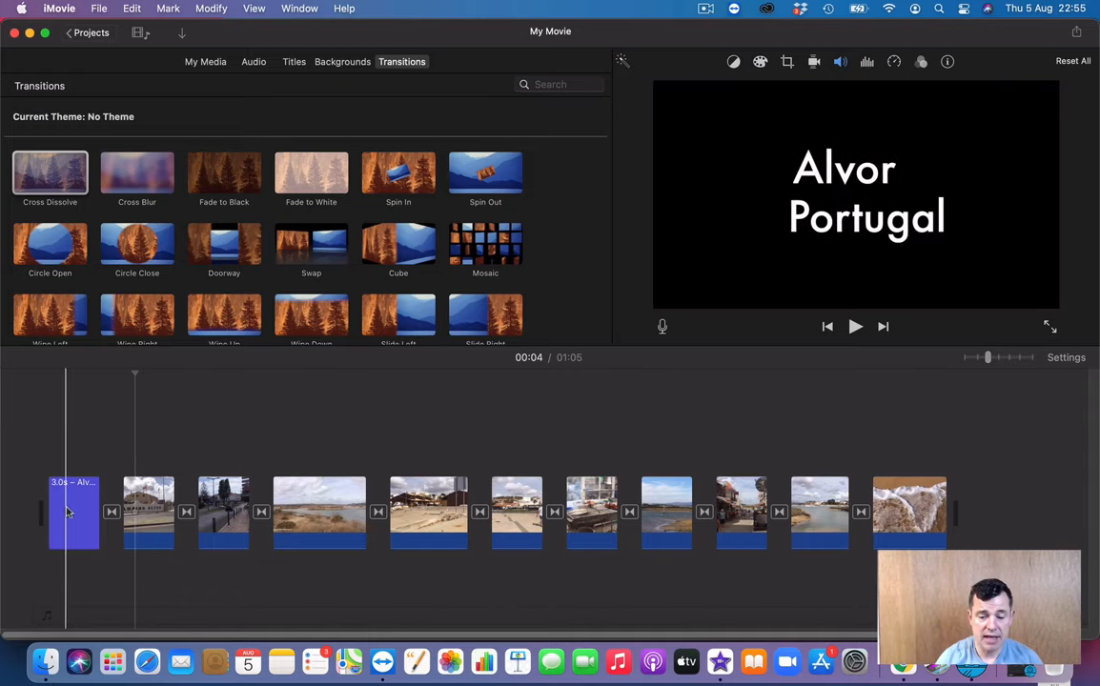
# Move the "Alvor Portugal" title out of the main clip row and attach it above the Camping Alvor clip
pyautogui.moveTo(67, 511); pyautogui.dragTo(34, 517)
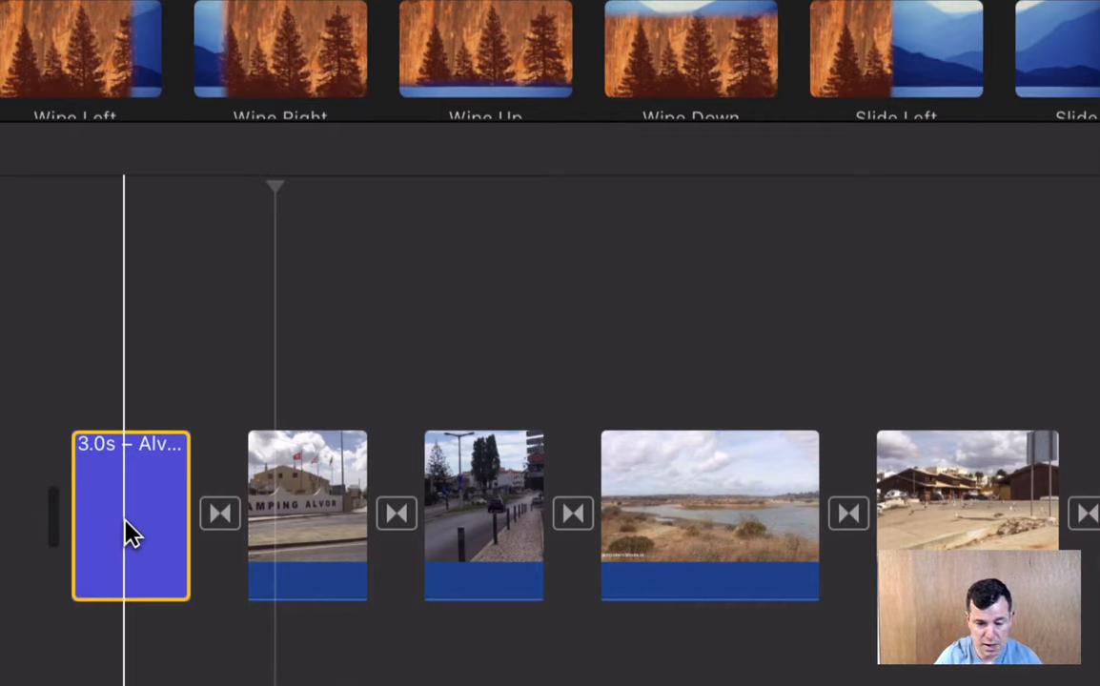
pyautogui.moveTo(131, 536); pyautogui.dragTo(69, 467)
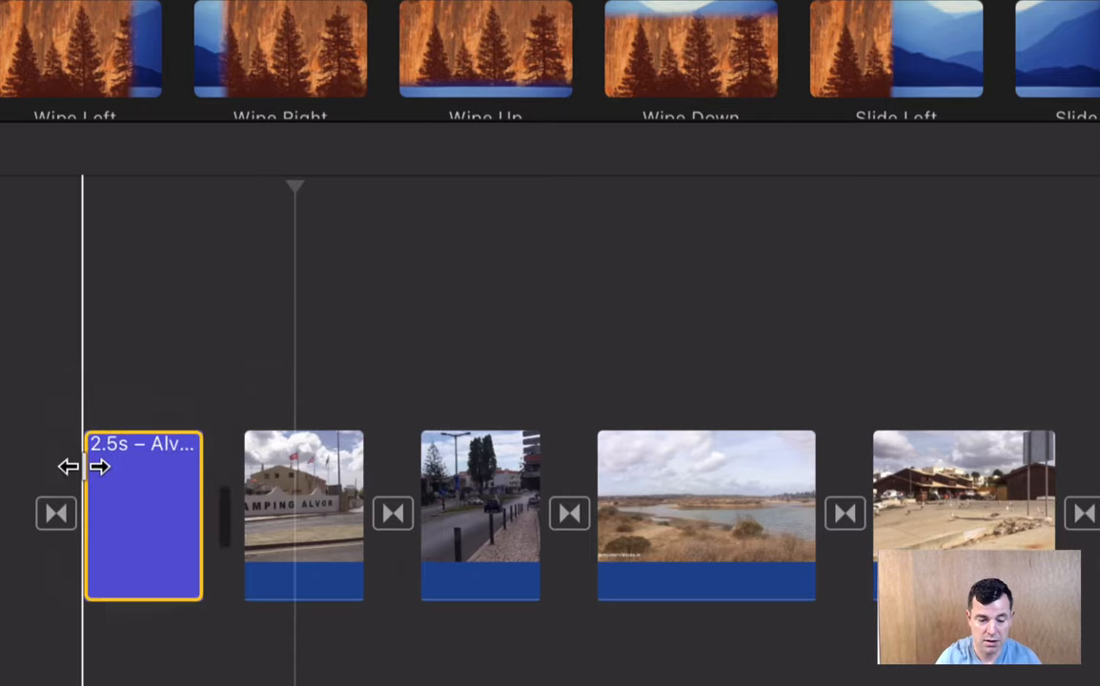
pyautogui.moveTo(123, 505); pyautogui.dragTo(108, 379)
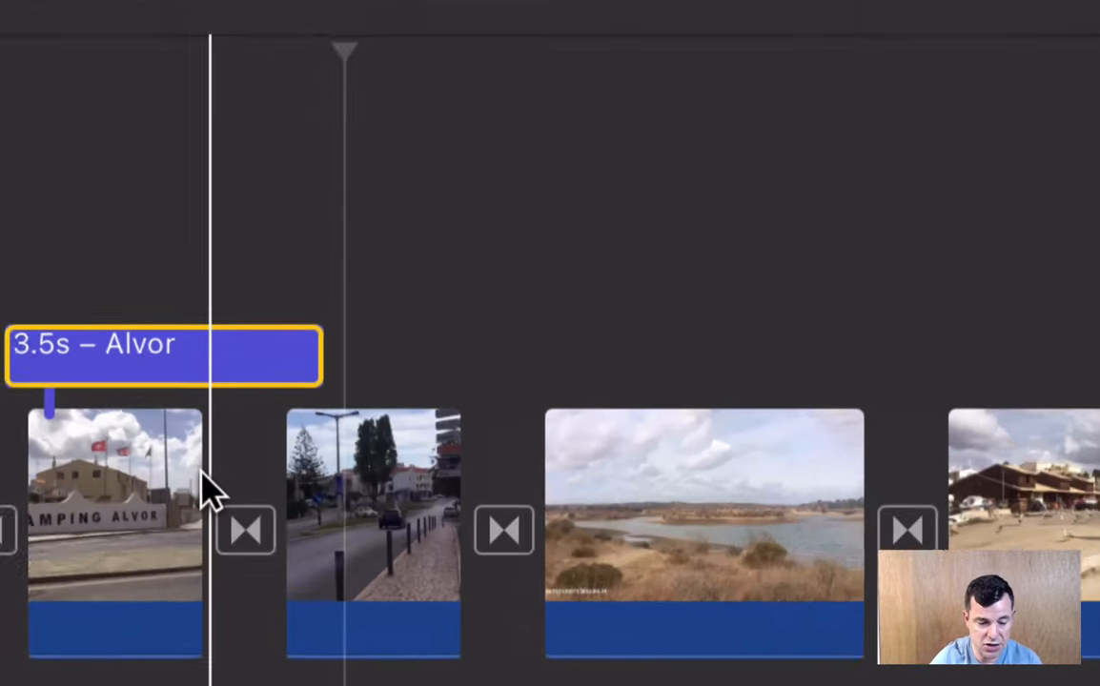
# Try moving the Camping Alvor clip past the street clip, and reposition the attached Alvor title above the opening clip
pyautogui.click(101, 469)
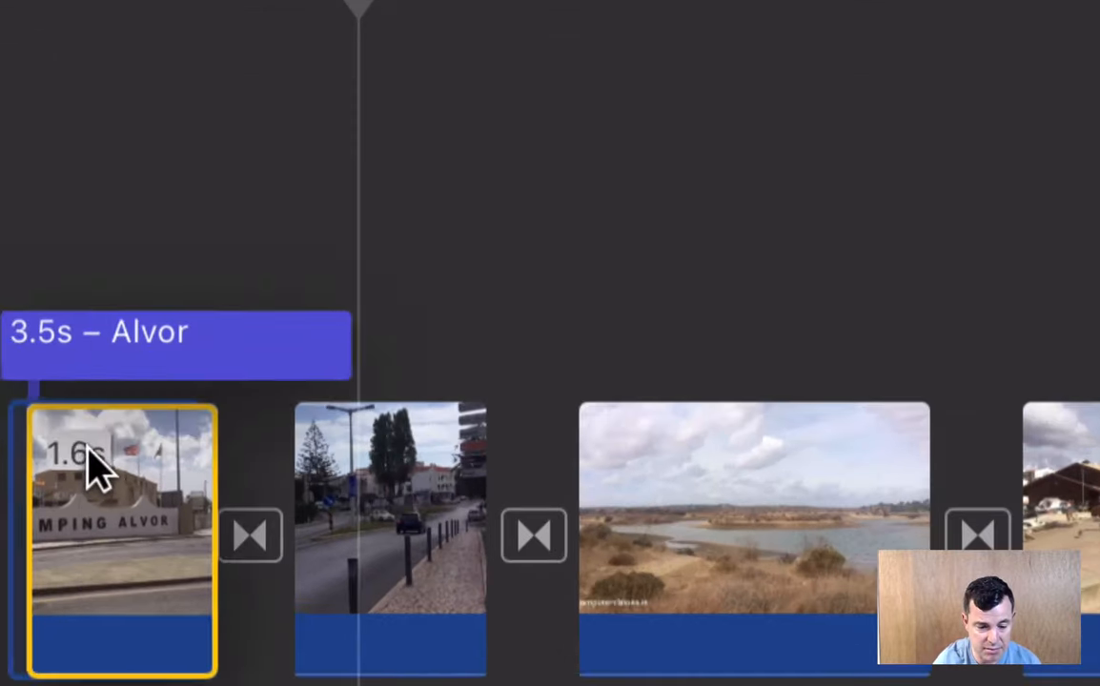
pyautogui.moveTo(88, 447); pyautogui.dragTo(324, 466)
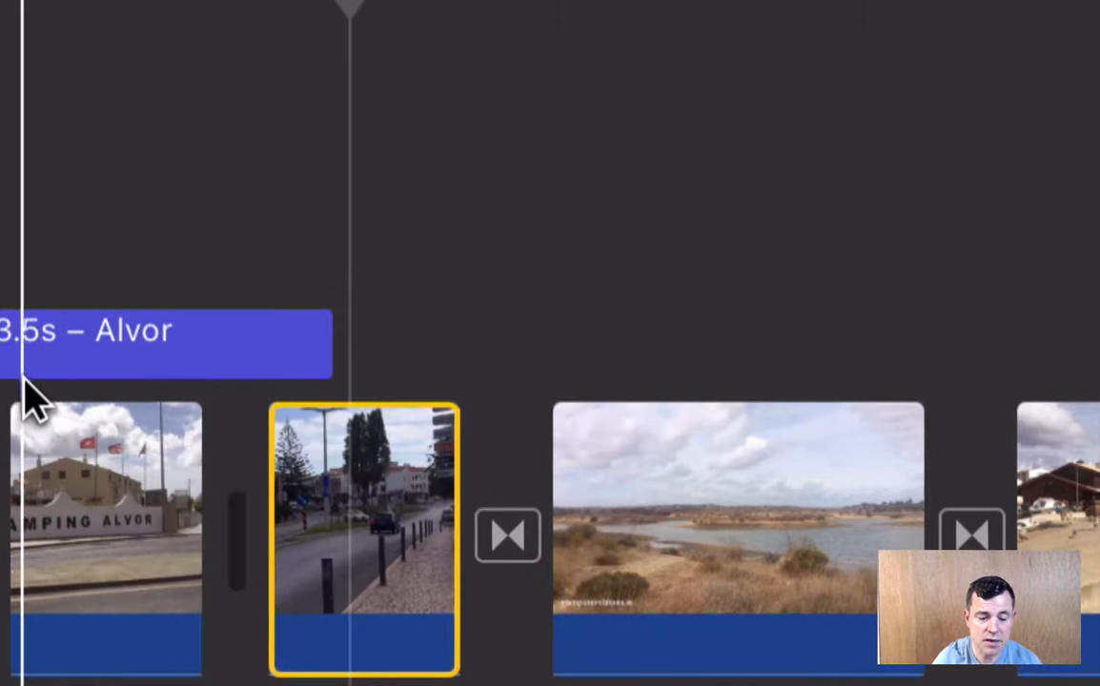
pyautogui.moveTo(99, 360); pyautogui.dragTo(60, 238)
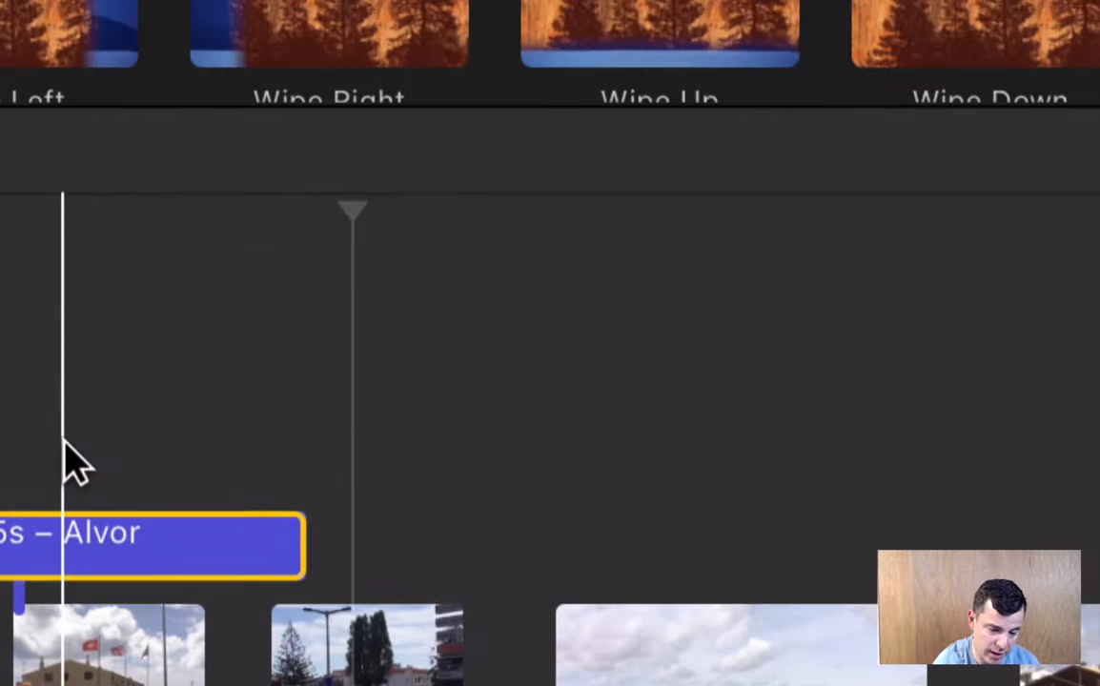
pyautogui.click(64, 445)
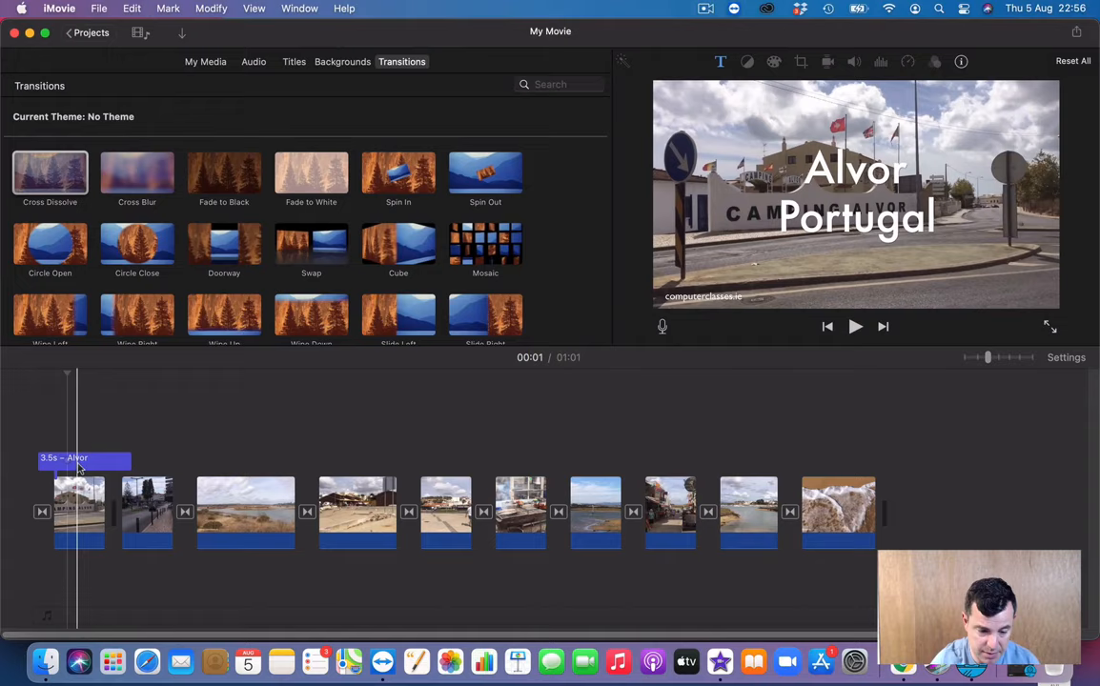
# Delete the transition in front of the Camping Alvor clip at the start of the timeline
pyautogui.click(101, 462)
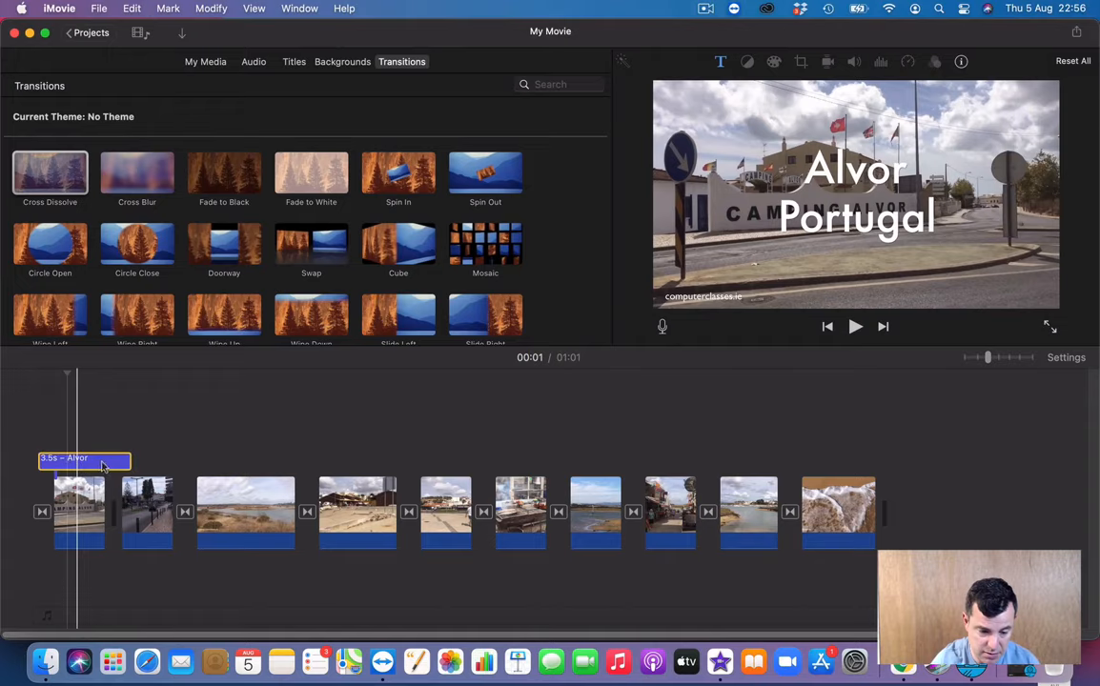
pyautogui.click(42, 513)
pyautogui.press('Delete')
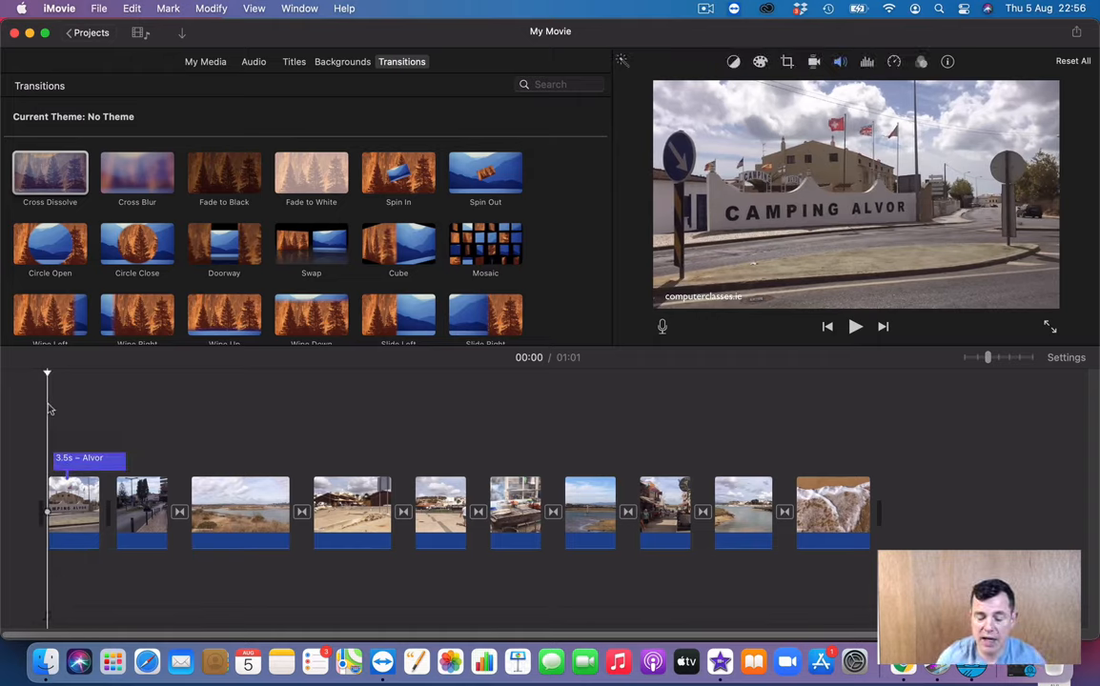
# Play the movie from the beginning to check the title over the Camping Alvor clip and the clips that follow
pyautogui.press('space')
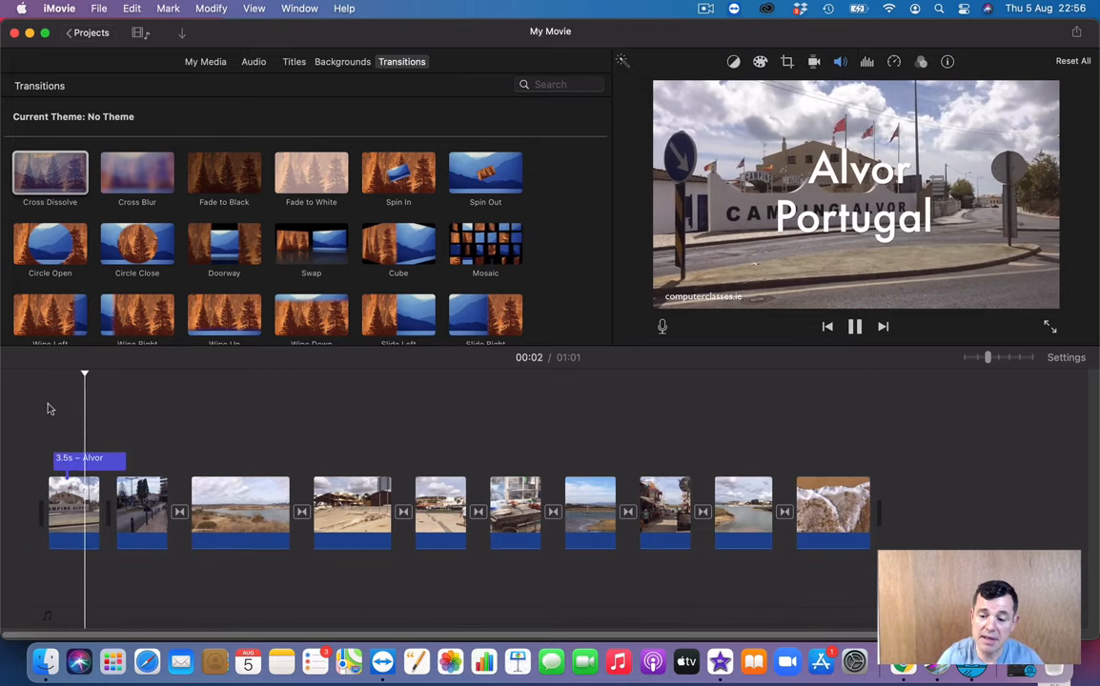
pyautogui.press('space')
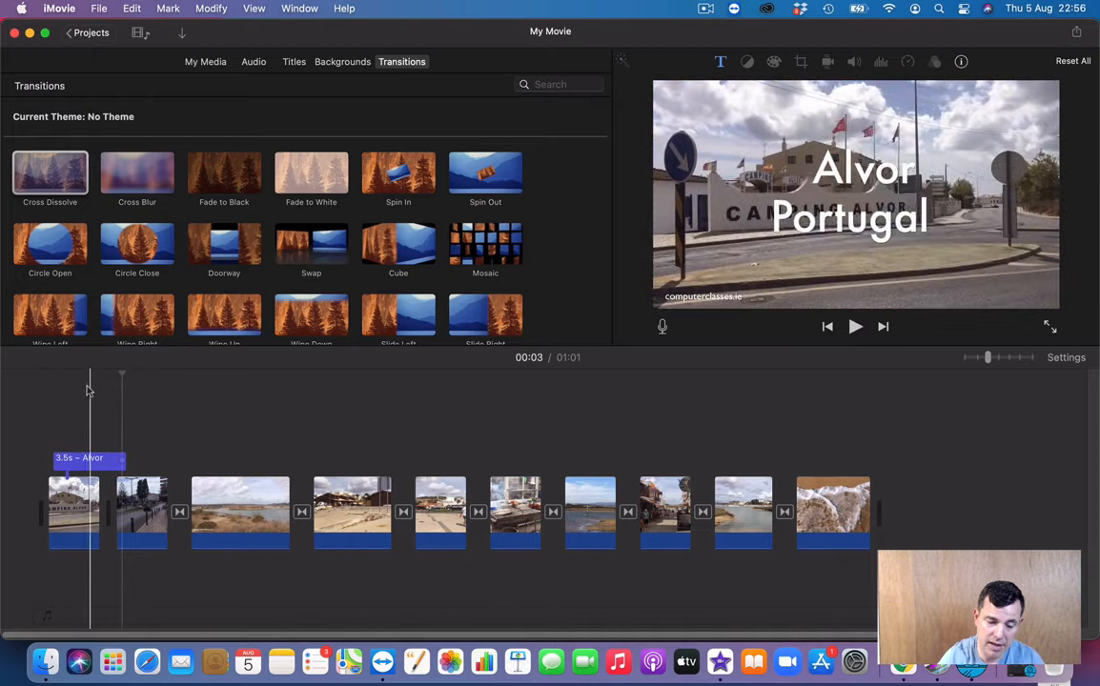
pyautogui.click(74, 380)
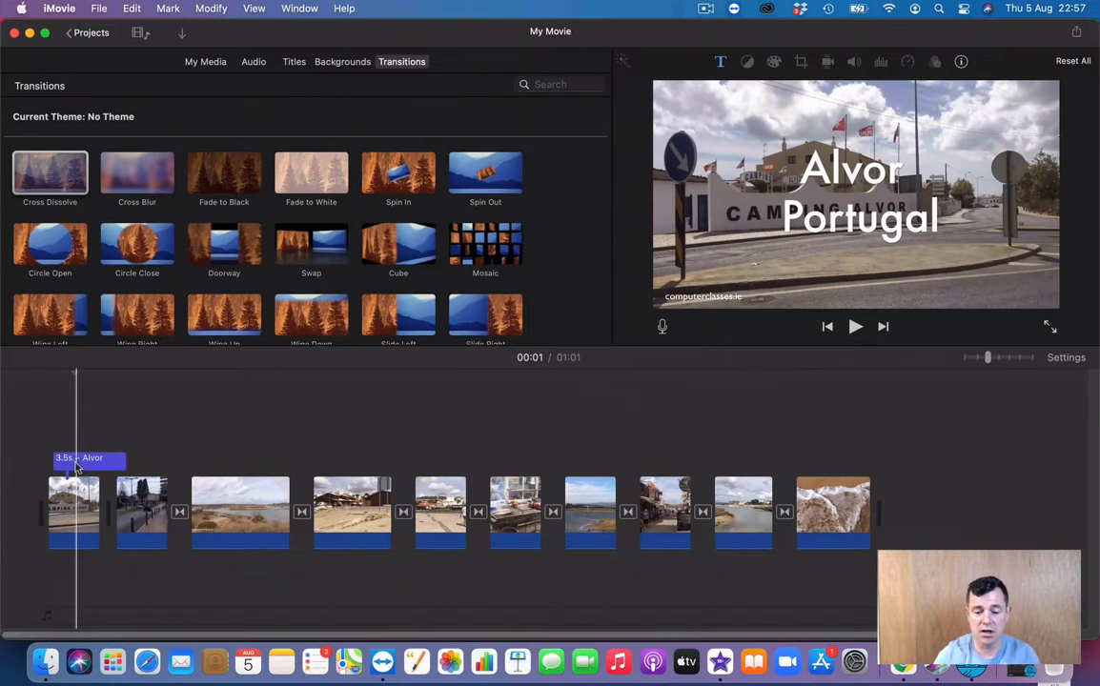
pyautogui.click(43, 407)
pyautogui.press('space')
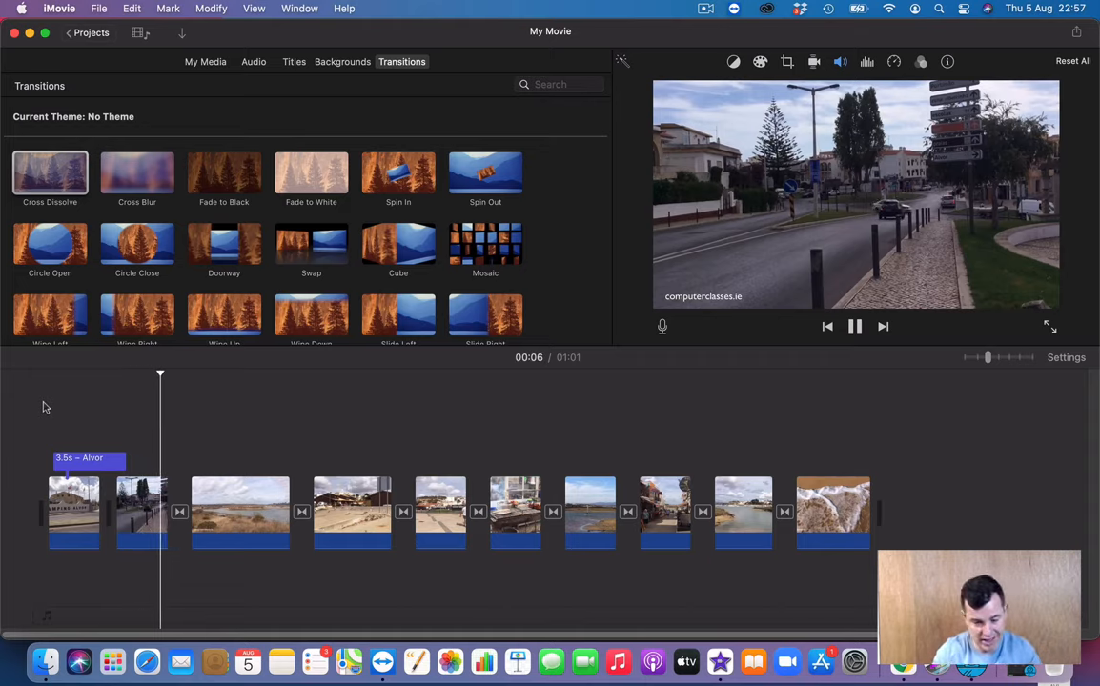
pyautogui.press('space')
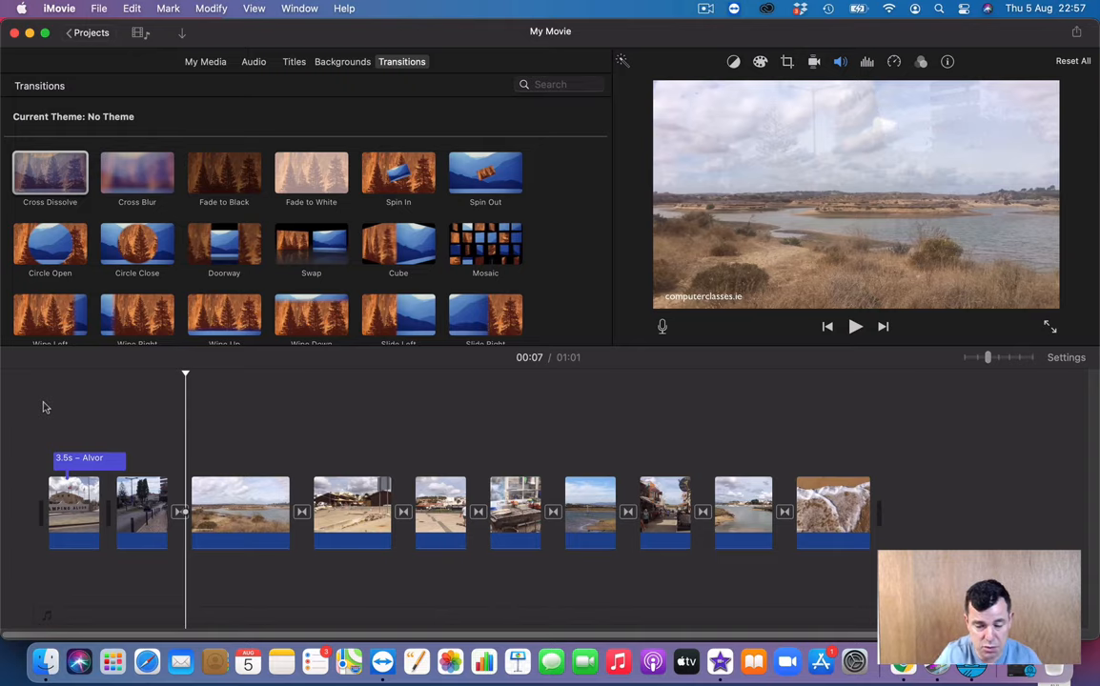
# Browse the available audio sources and look through the songs in the Music library
pyautogui.click(254, 63)
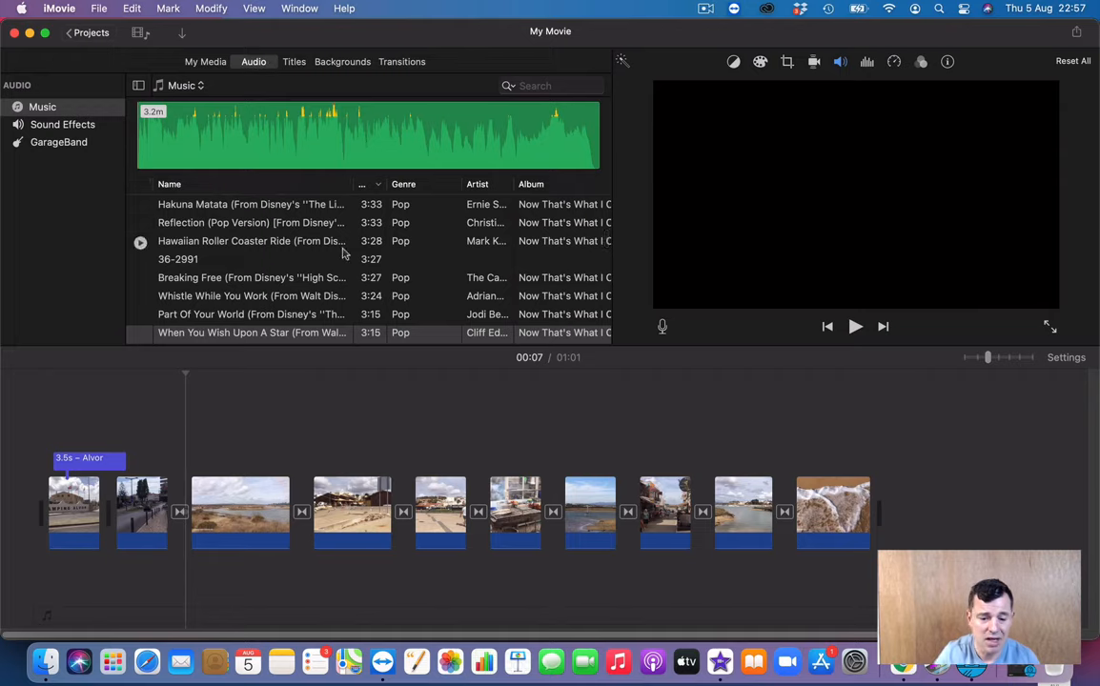
pyautogui.scroll(-4, 286, 220)
pyautogui.click(190, 87)
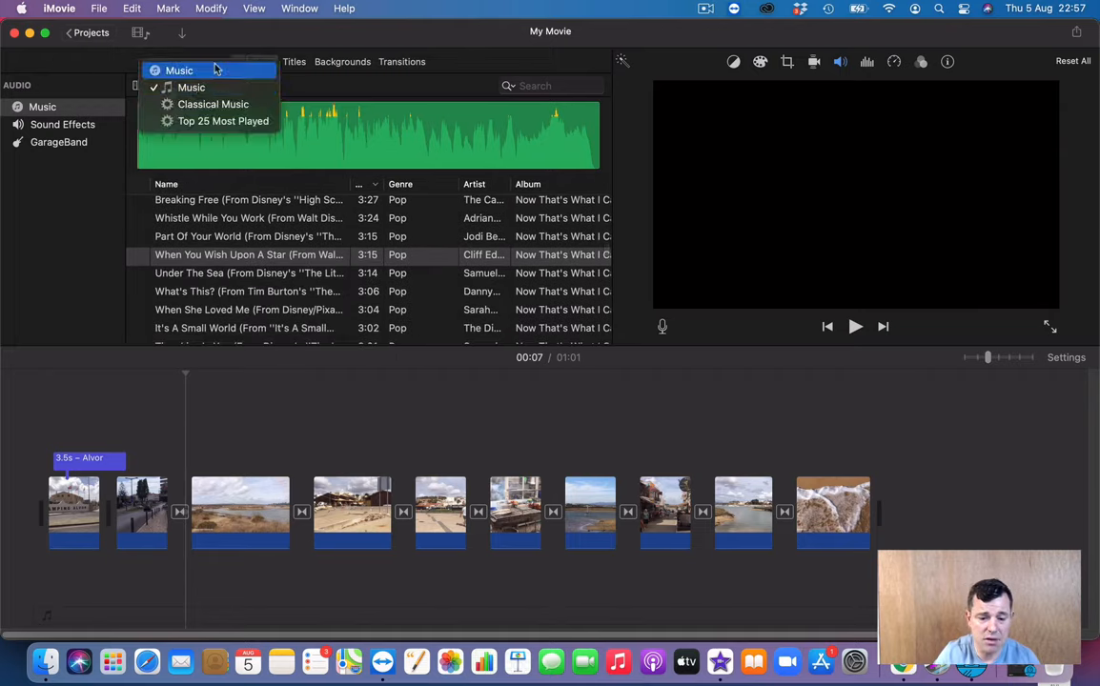
pyautogui.click(187, 70)
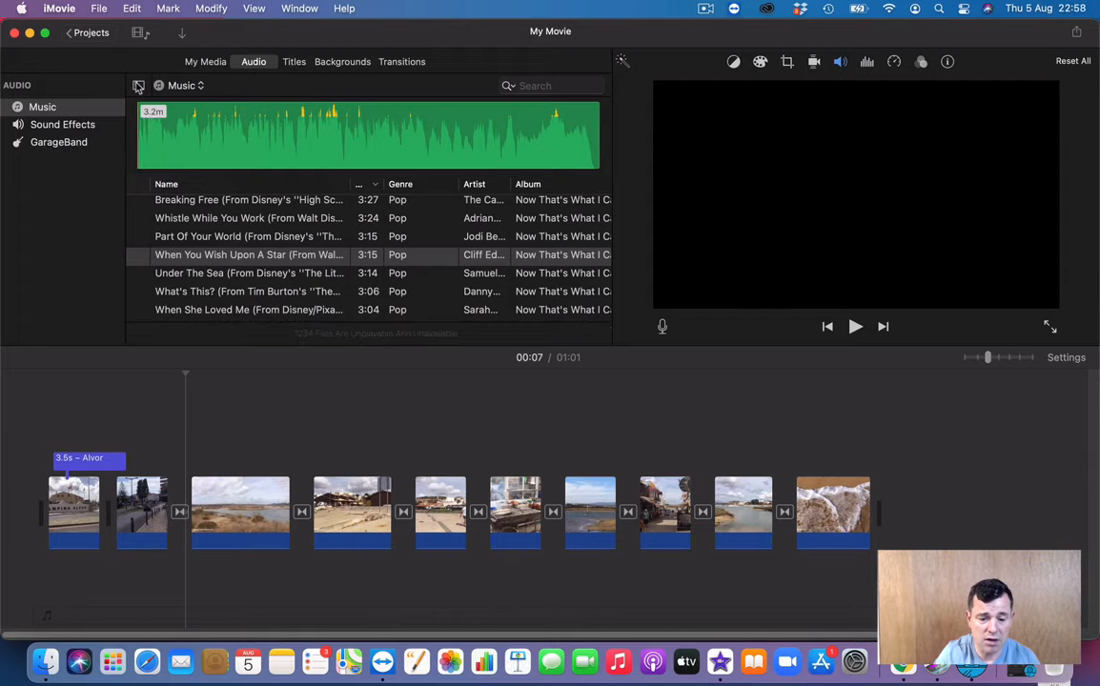
pyautogui.click(138, 87)
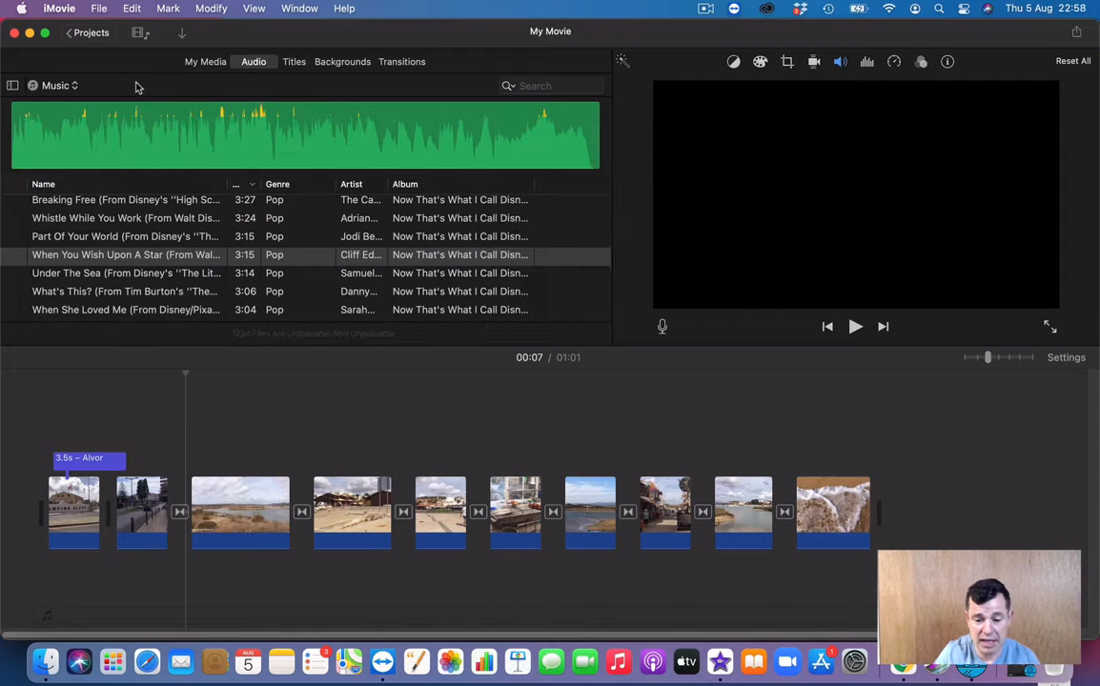
pyautogui.click(12, 85)
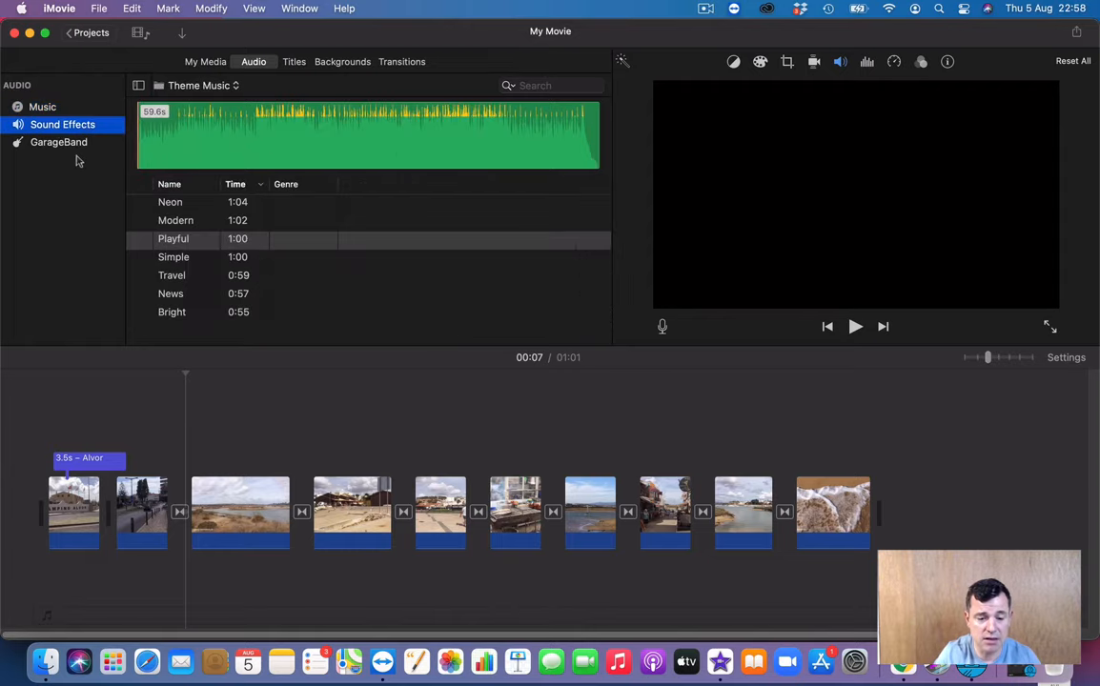
pyautogui.click(41, 103)
pyautogui.scroll(-5, 210, 240)
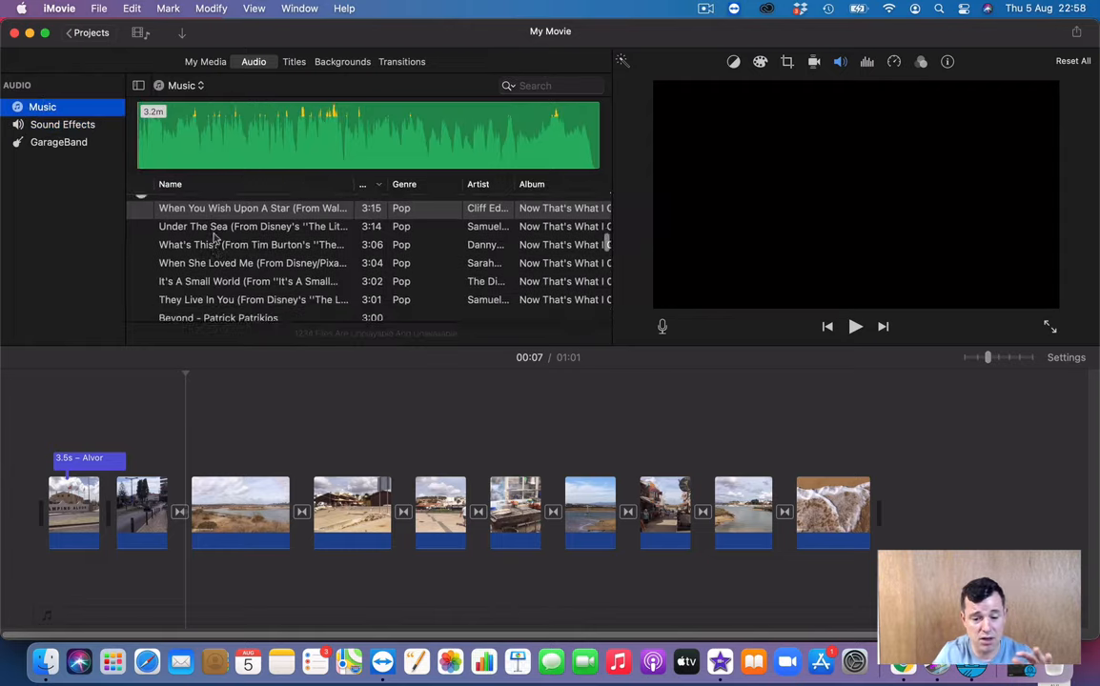
pyautogui.scroll(2, 215, 240)
pyautogui.scroll(10, 215, 239)
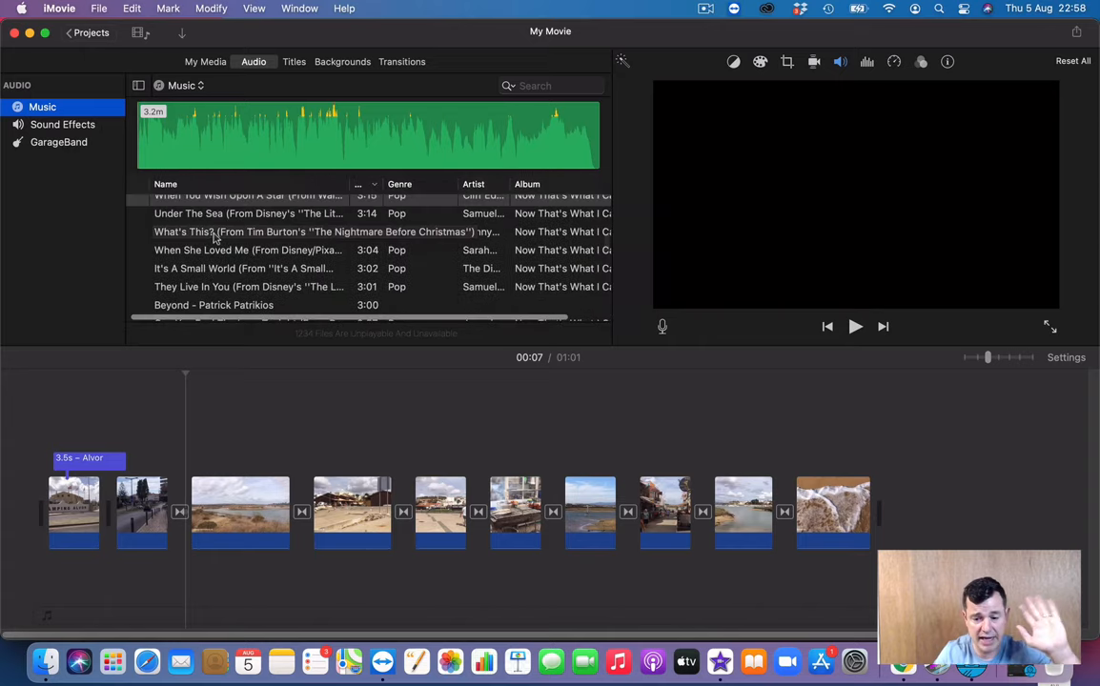
pyautogui.scroll(10, 215, 238)
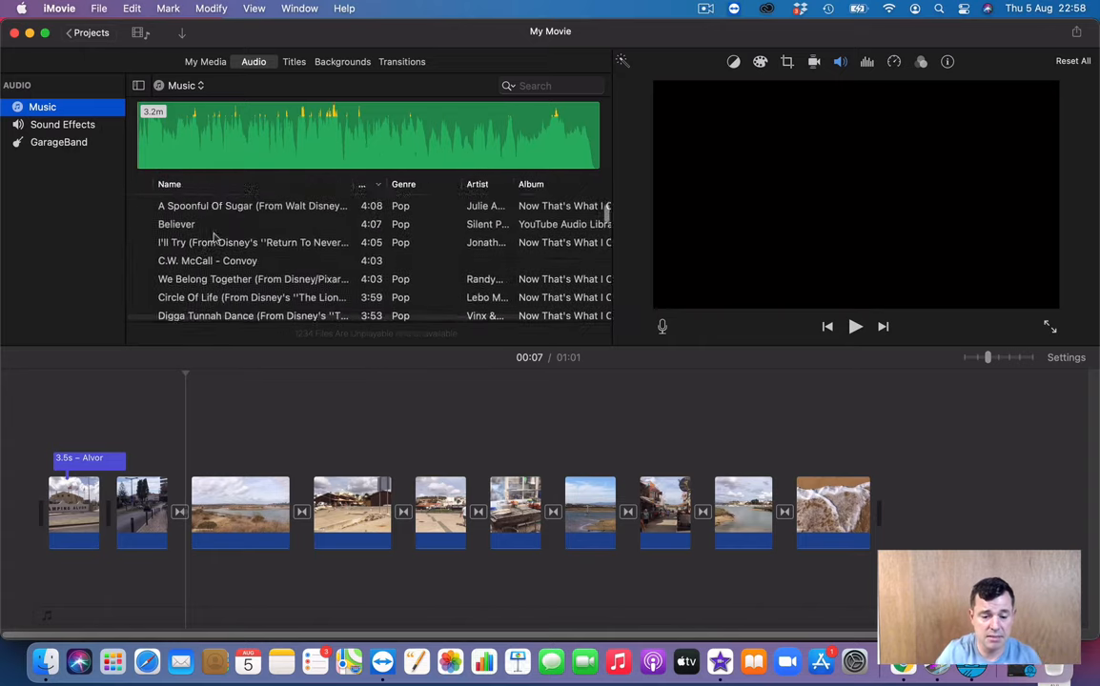
# Preview the Modern and Playful tracks in the Theme Music sound effects and look over the remaining tracks
pyautogui.click(44, 131)
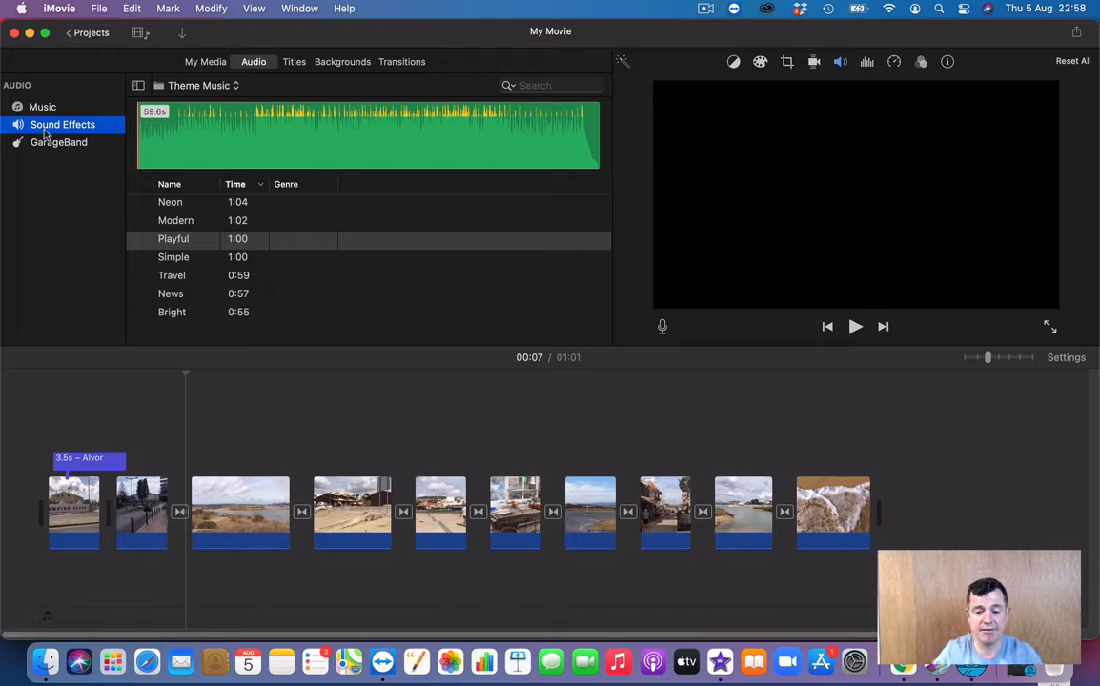
pyautogui.click(198, 136)
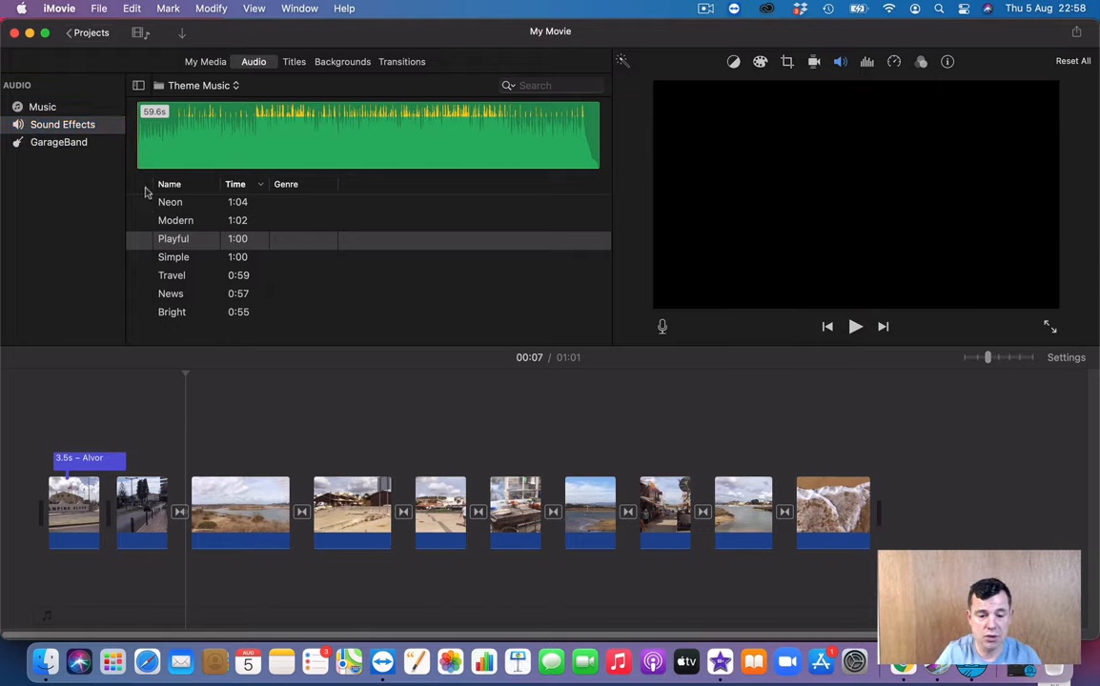
pyautogui.click(143, 222)
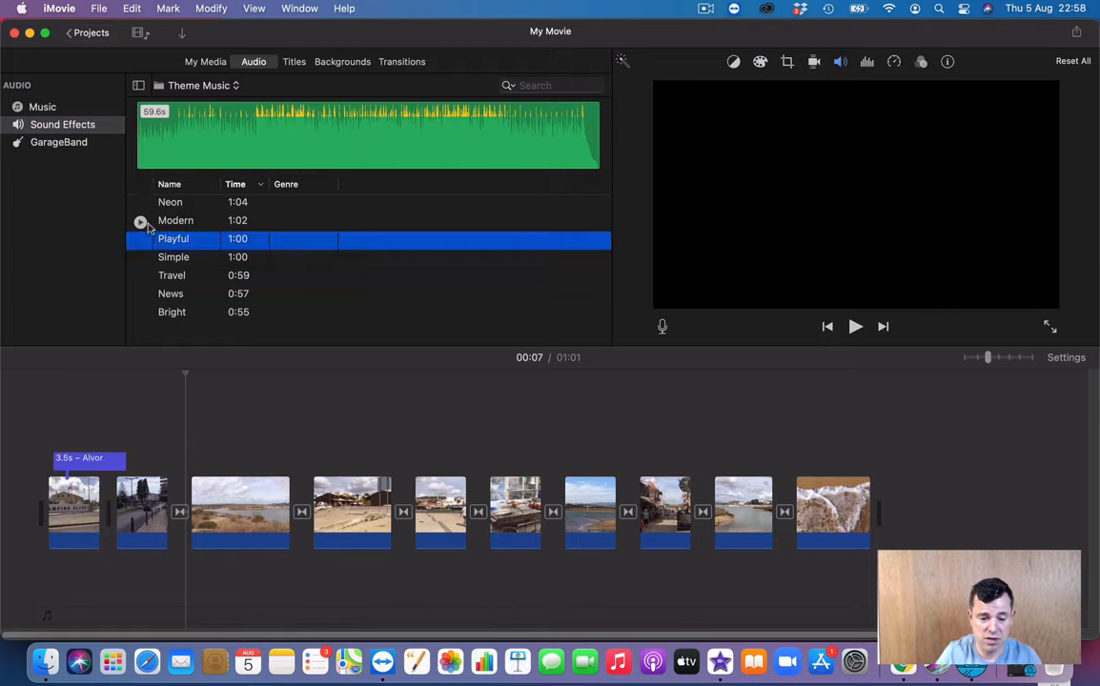
pyautogui.click(140, 222)
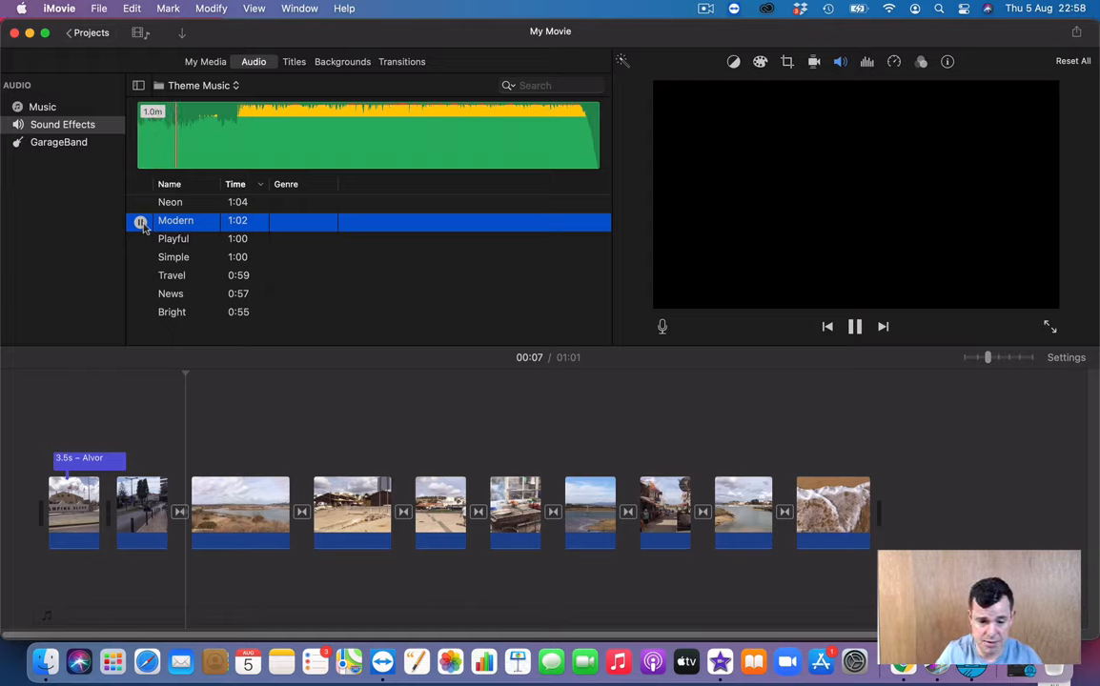
pyautogui.click(141, 222)
pyautogui.click(141, 240)
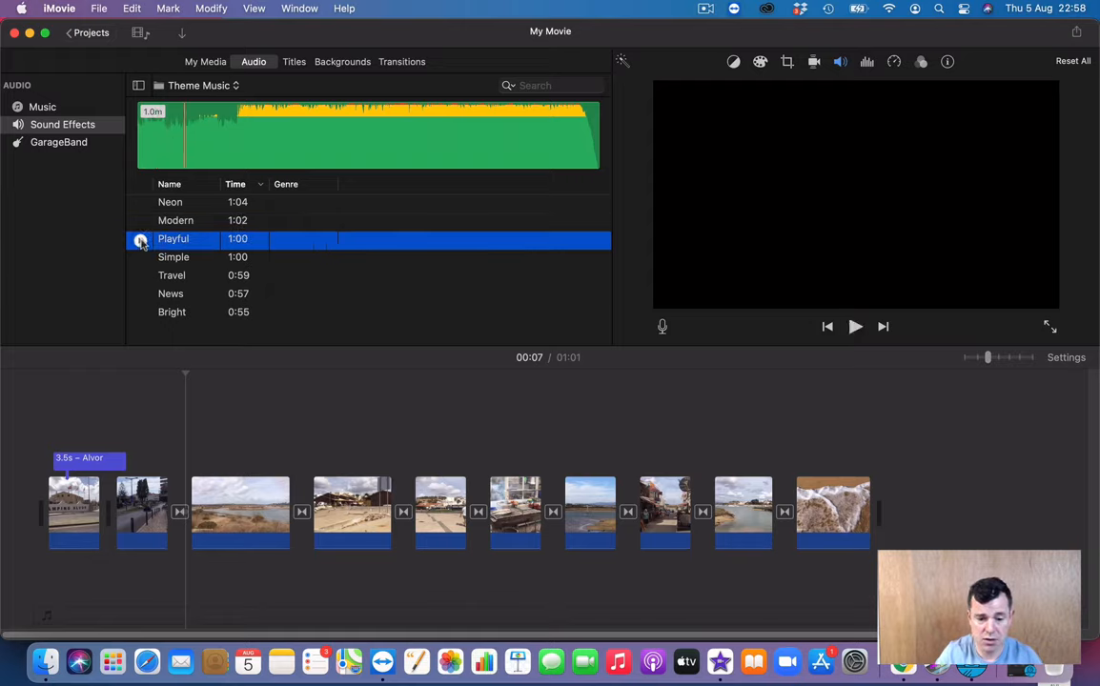
pyautogui.click(140, 240)
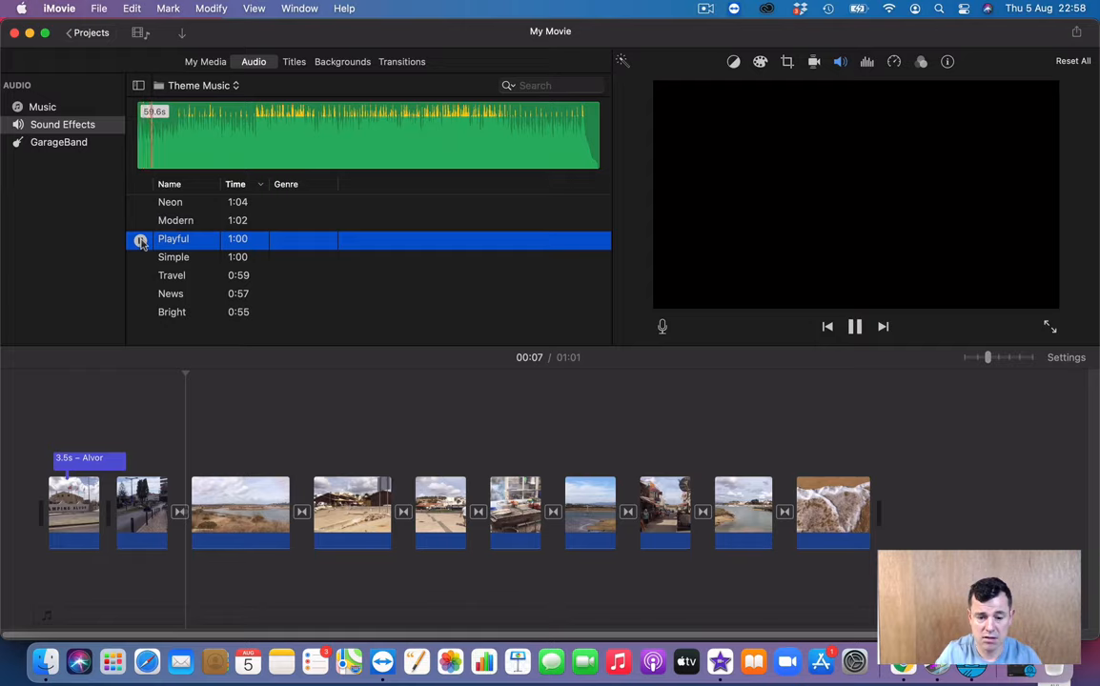
pyautogui.click(140, 240)
pyautogui.scroll(-1, 201, 322)
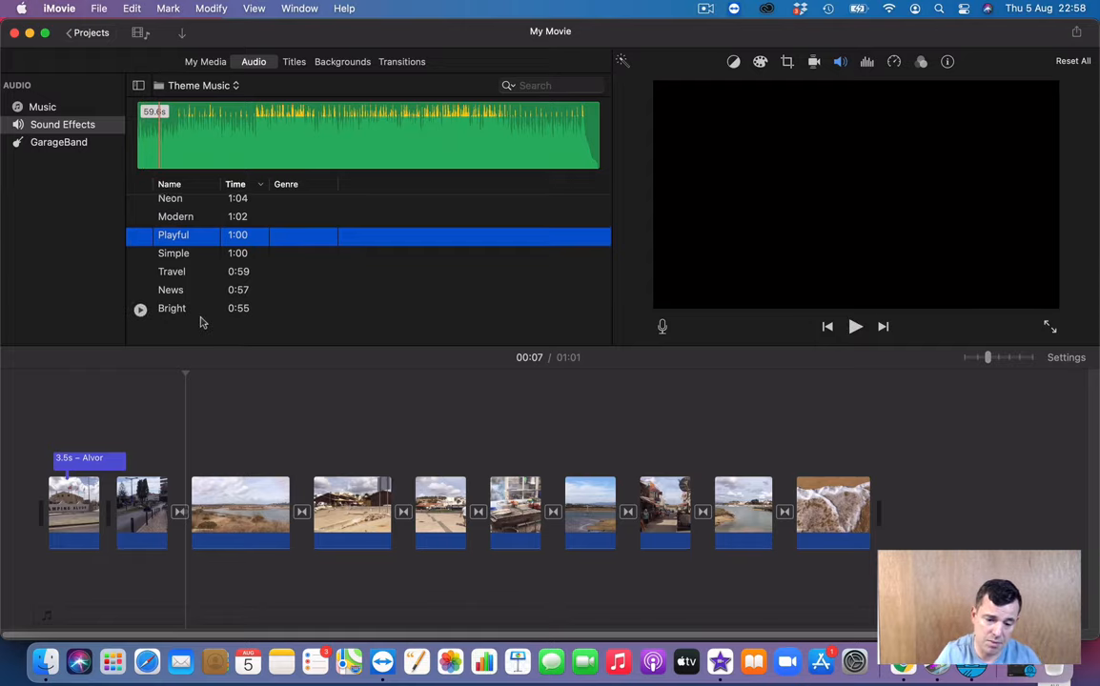
pyautogui.scroll(1, 199, 321)
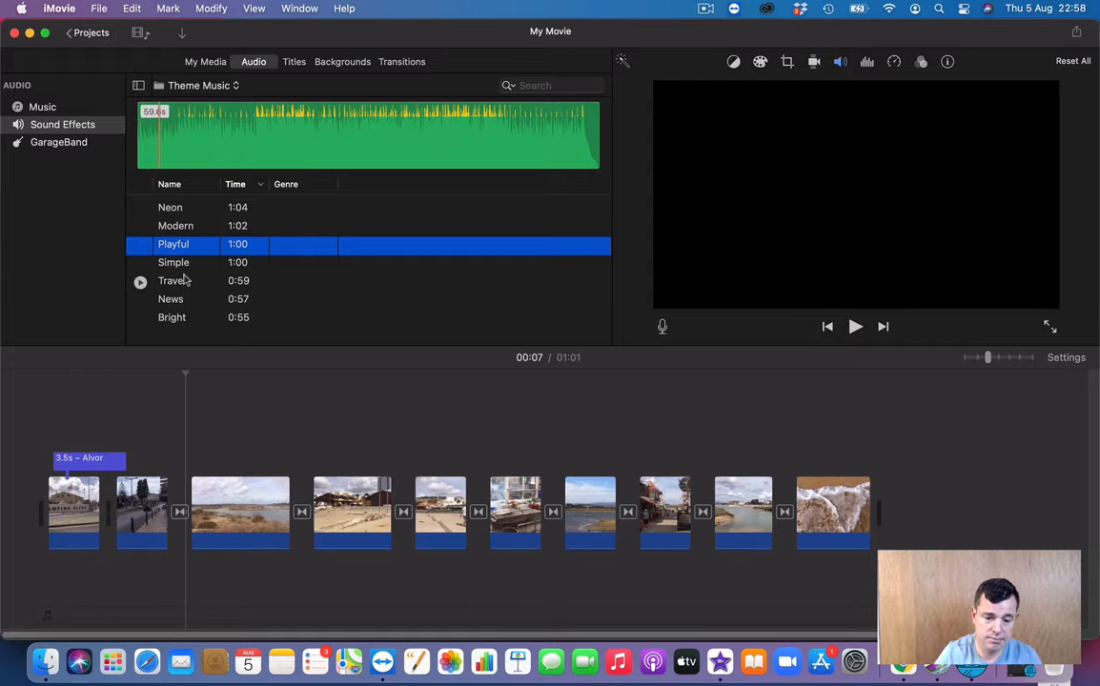
pyautogui.scroll(-1, 186, 279)
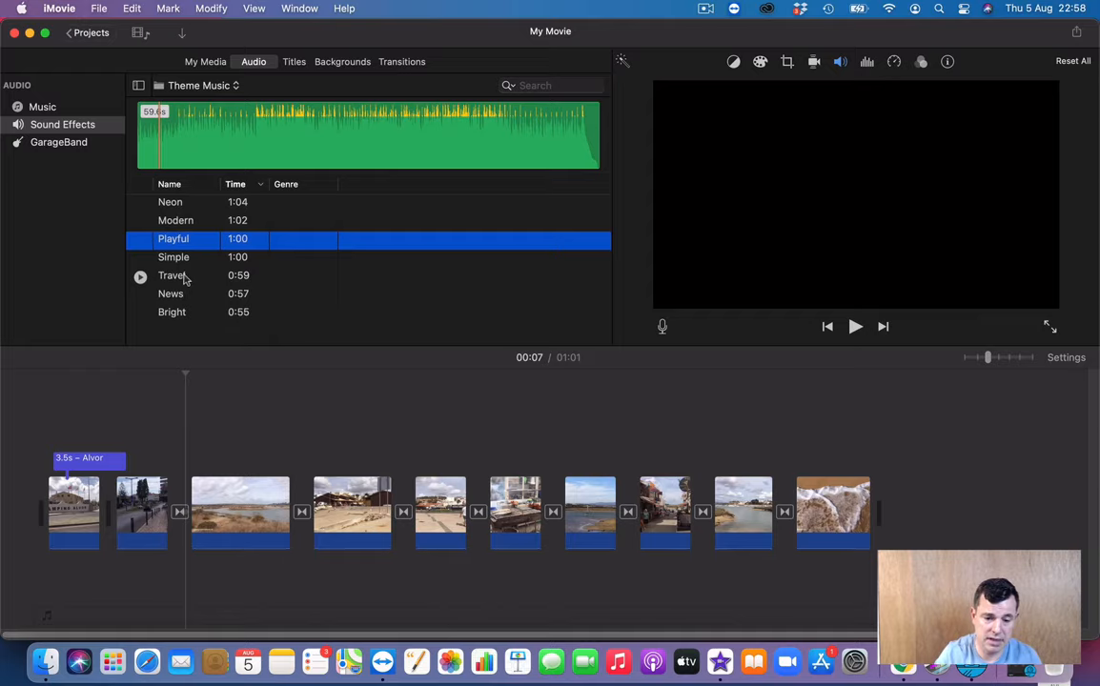
# Look through the sound effect categories available alongside Theme Music
pyautogui.click(225, 87)
pyautogui.click(235, 88)
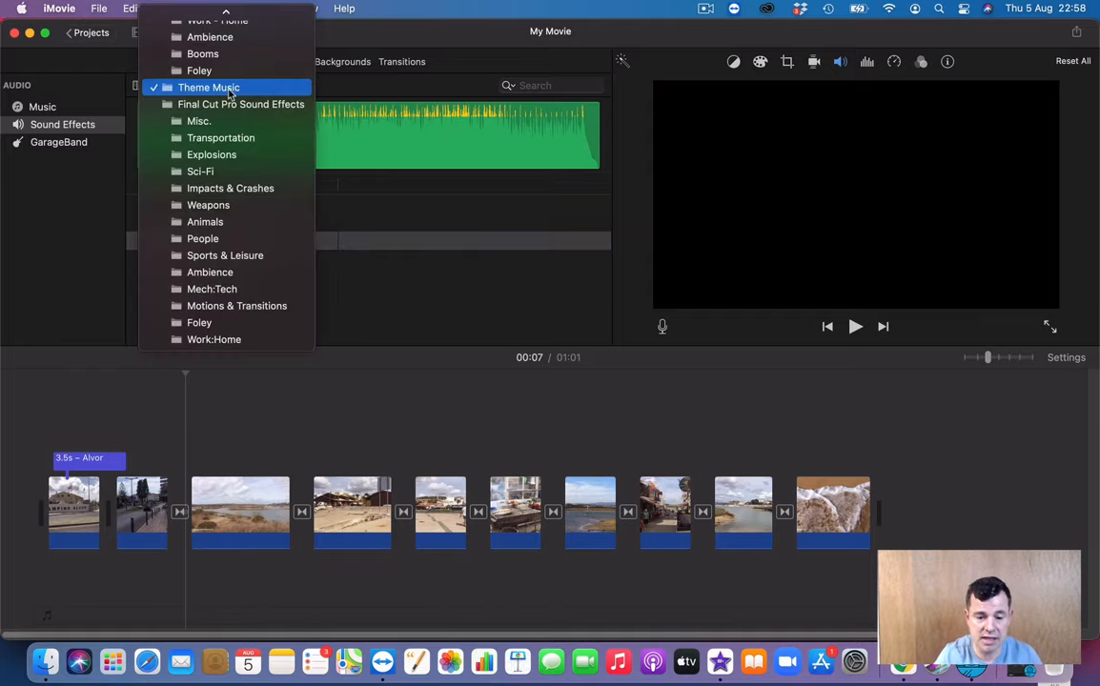
pyautogui.click(228, 90)
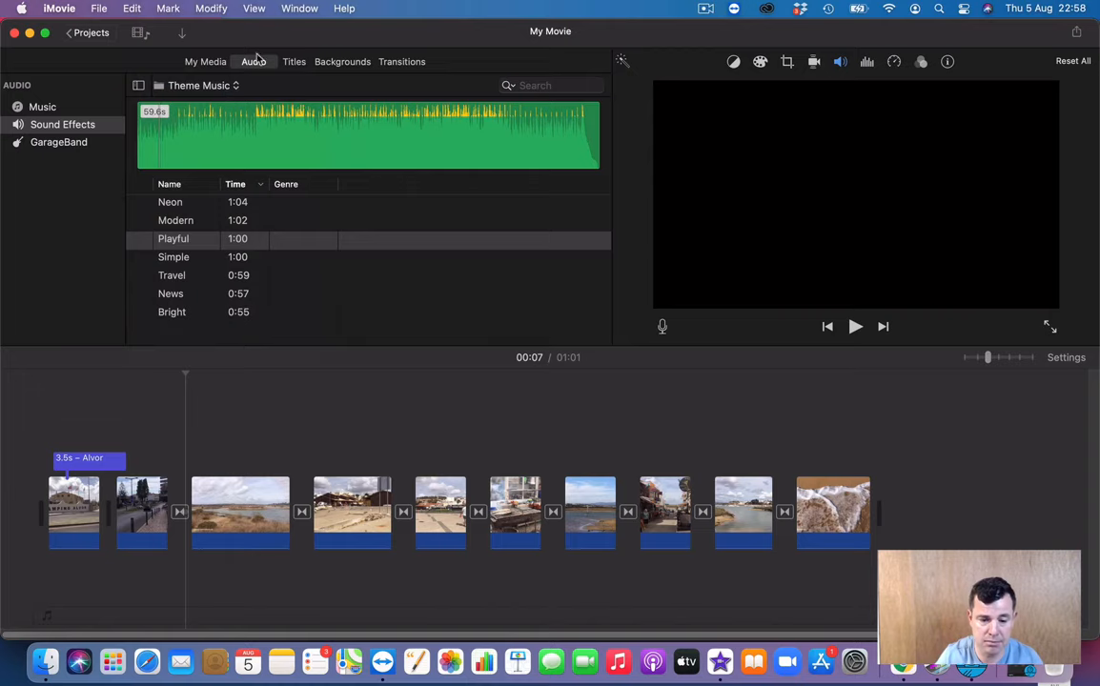
# Import 36-2991.mp3 from the Desktop into the project media and locate it among the clips
pyautogui.click(207, 62)
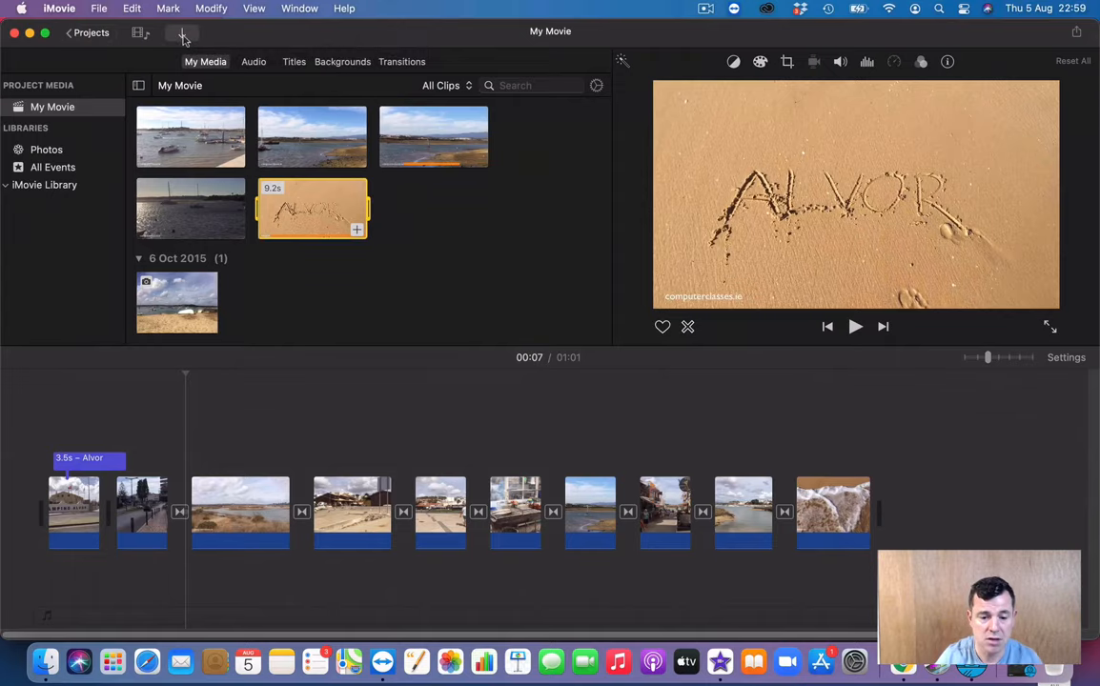
pyautogui.click(183, 35)
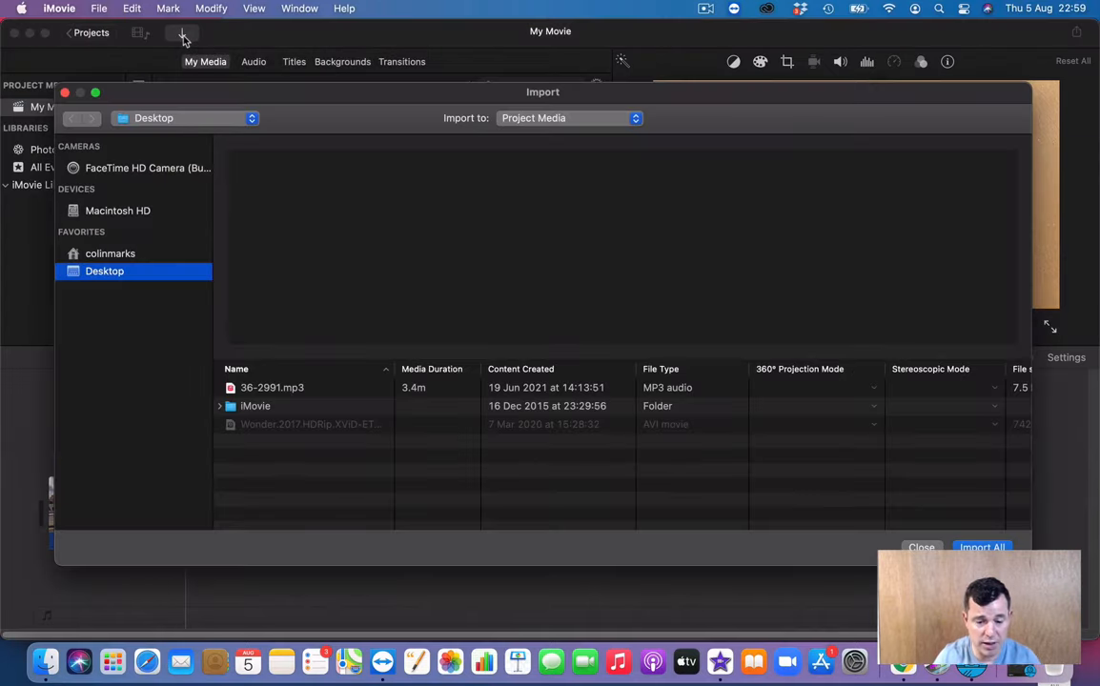
pyautogui.click(283, 394)
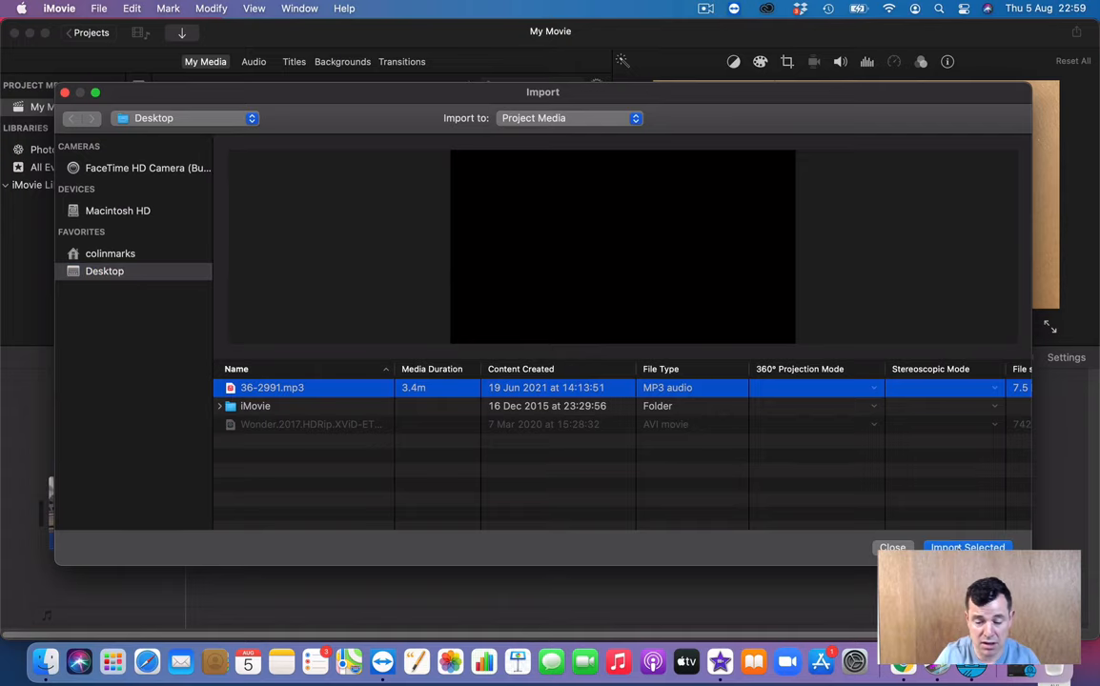
pyautogui.click(958, 548)
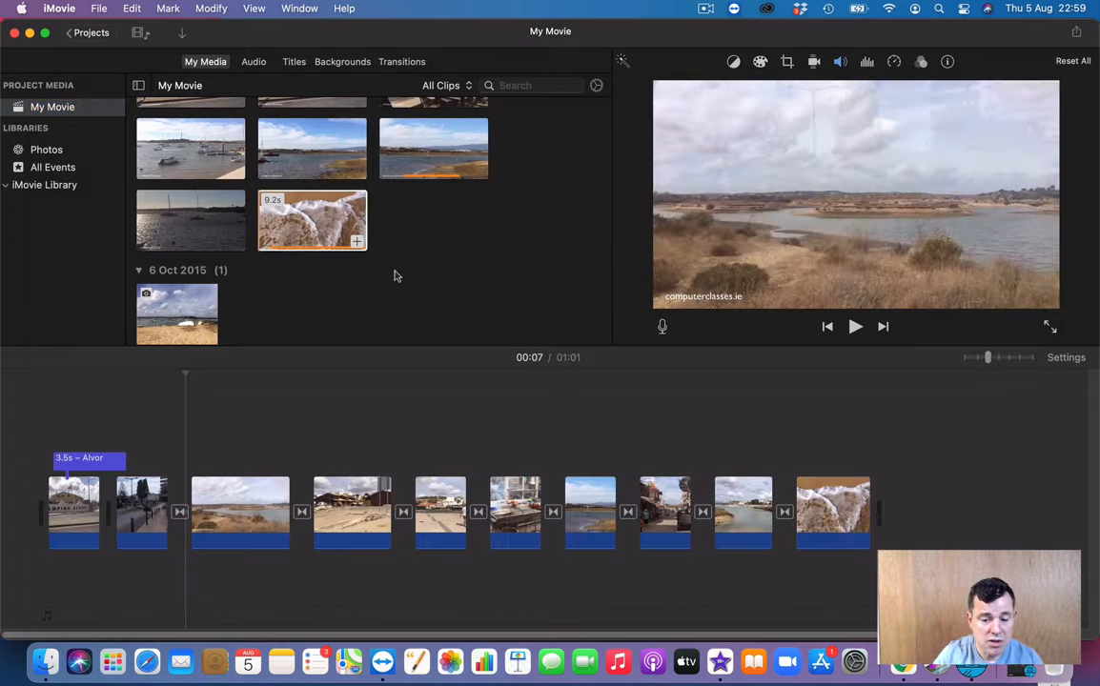
pyautogui.scroll(-5, 396, 275)
pyautogui.scroll(10, 396, 275)
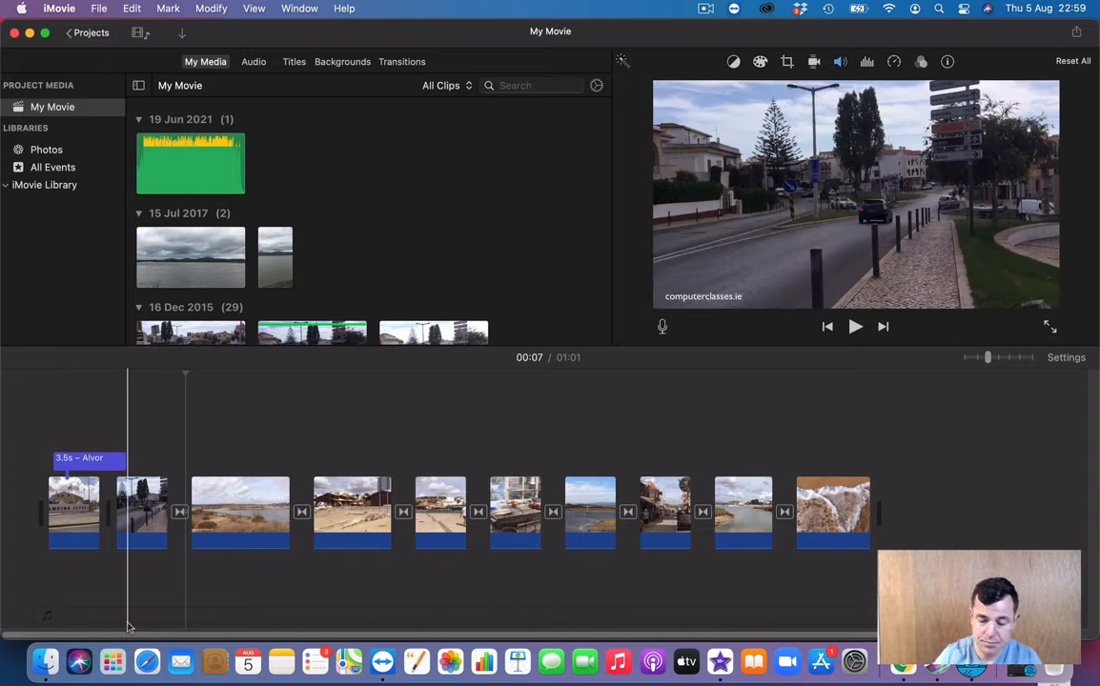
pyautogui.press('super+space')
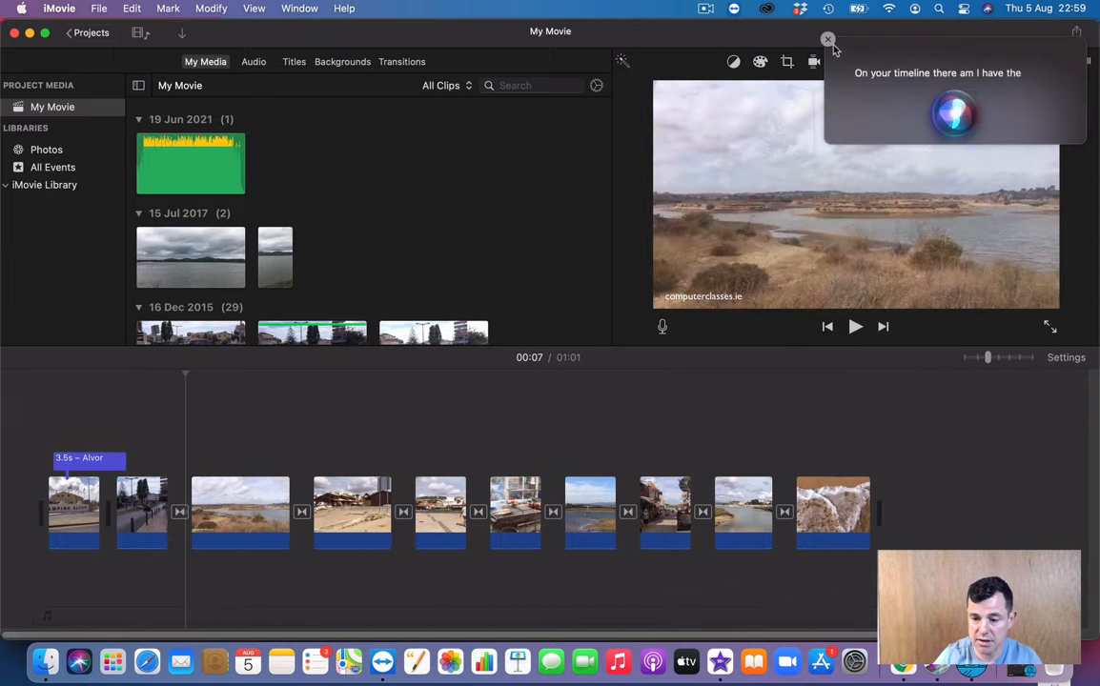
pyautogui.click(830, 43)
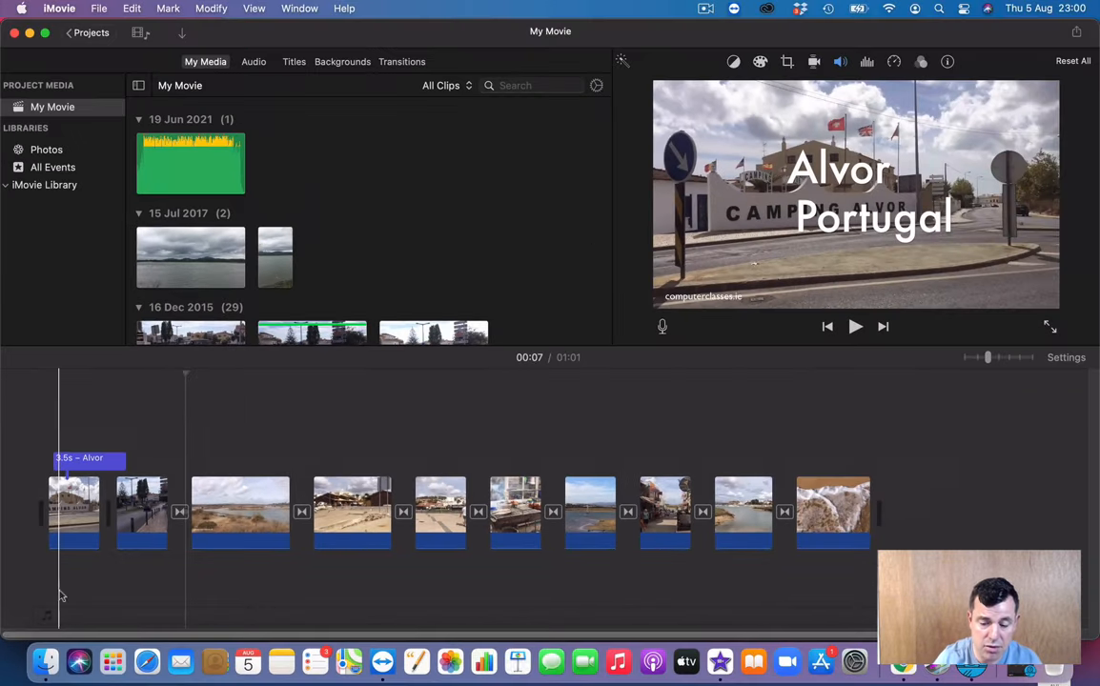
# Add the 36-2991 audio to the timeline as unattached background music starting at the beginning of the movie
pyautogui.click(146, 174)
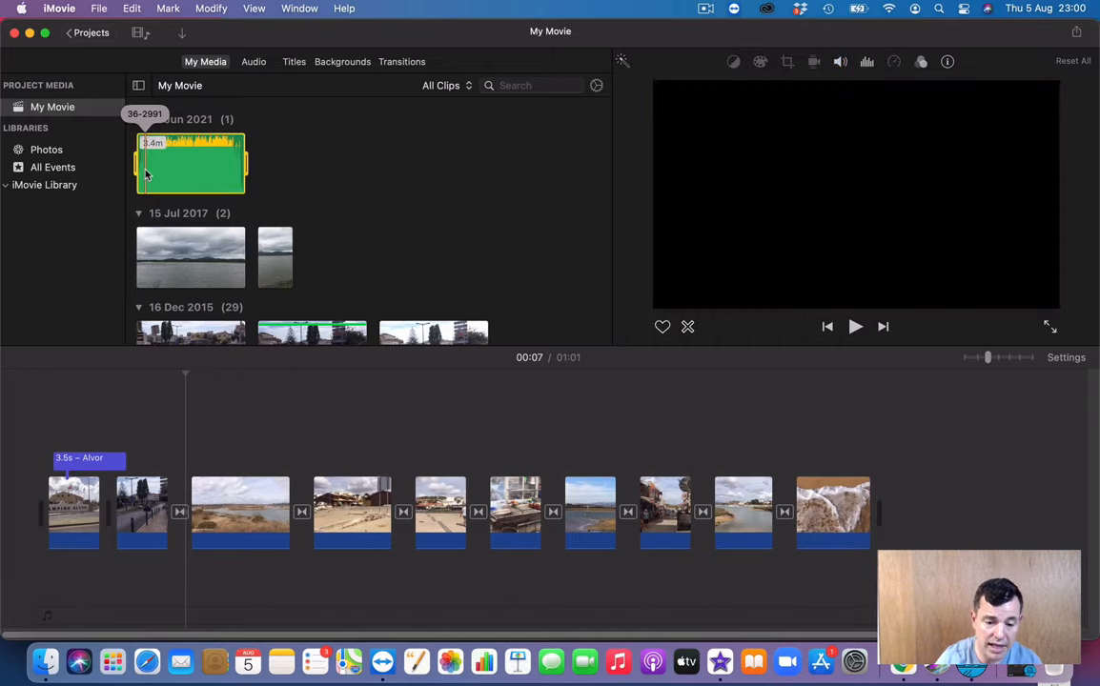
pyautogui.moveTo(146, 174); pyautogui.dragTo(21, 604)
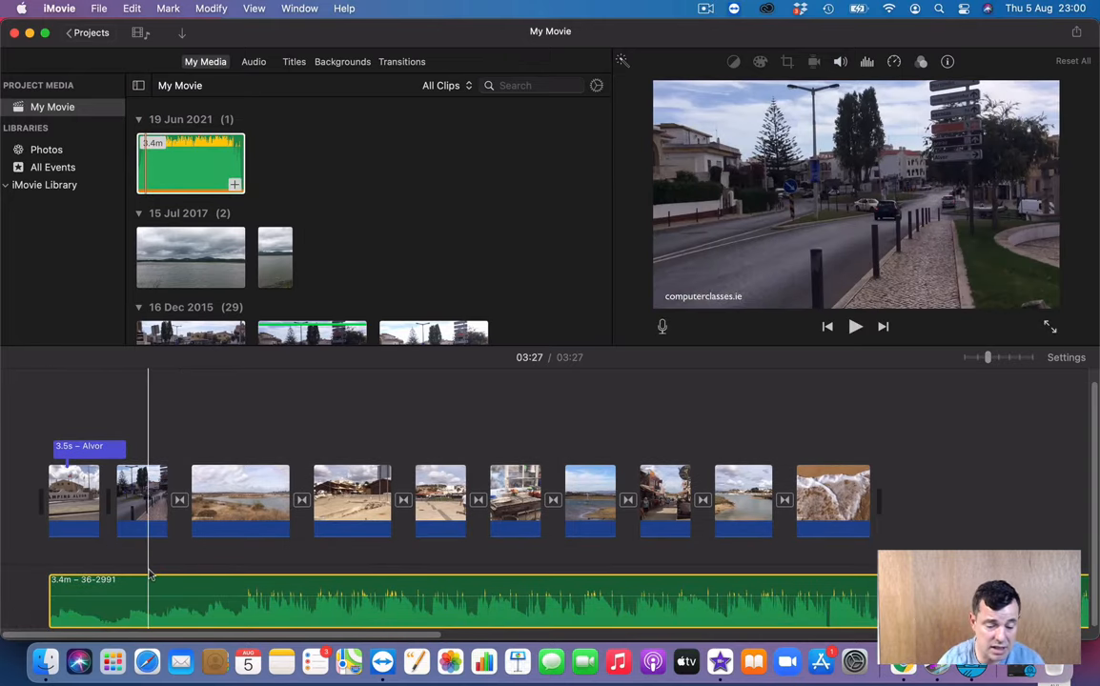
pyautogui.moveTo(97, 590); pyautogui.dragTo(95, 559)
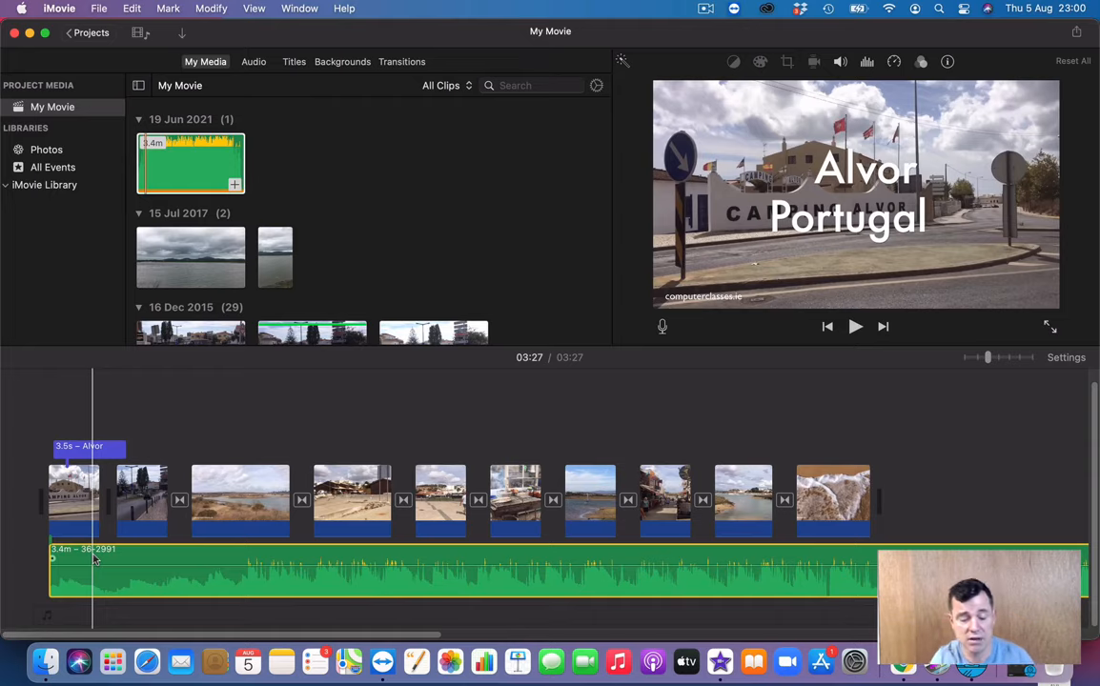
pyautogui.moveTo(93, 560); pyautogui.dragTo(77, 617)
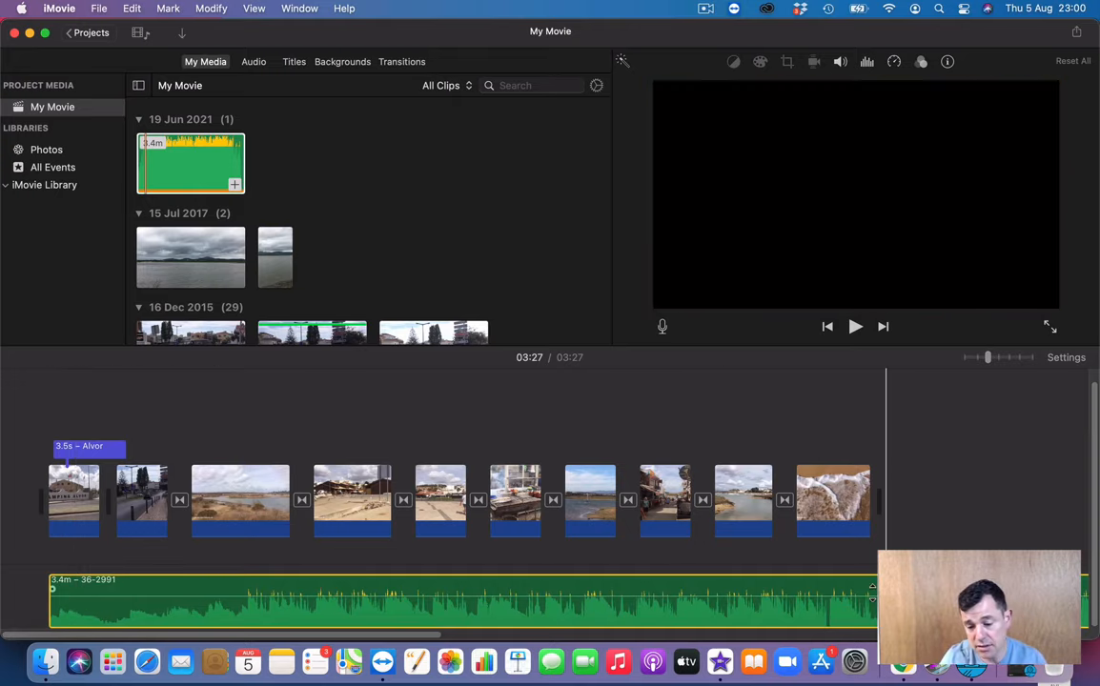
# Split the background music where the last video clip ends and delete the leftover part after it
pyautogui.click(872, 589)
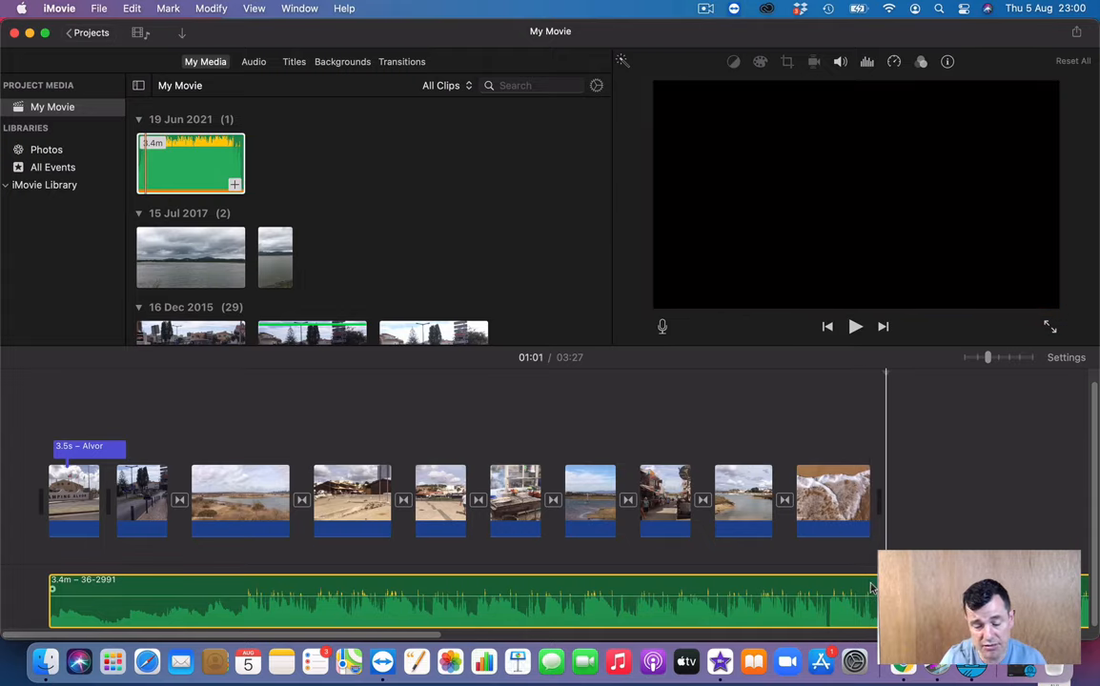
pyautogui.rightClick(870, 588)
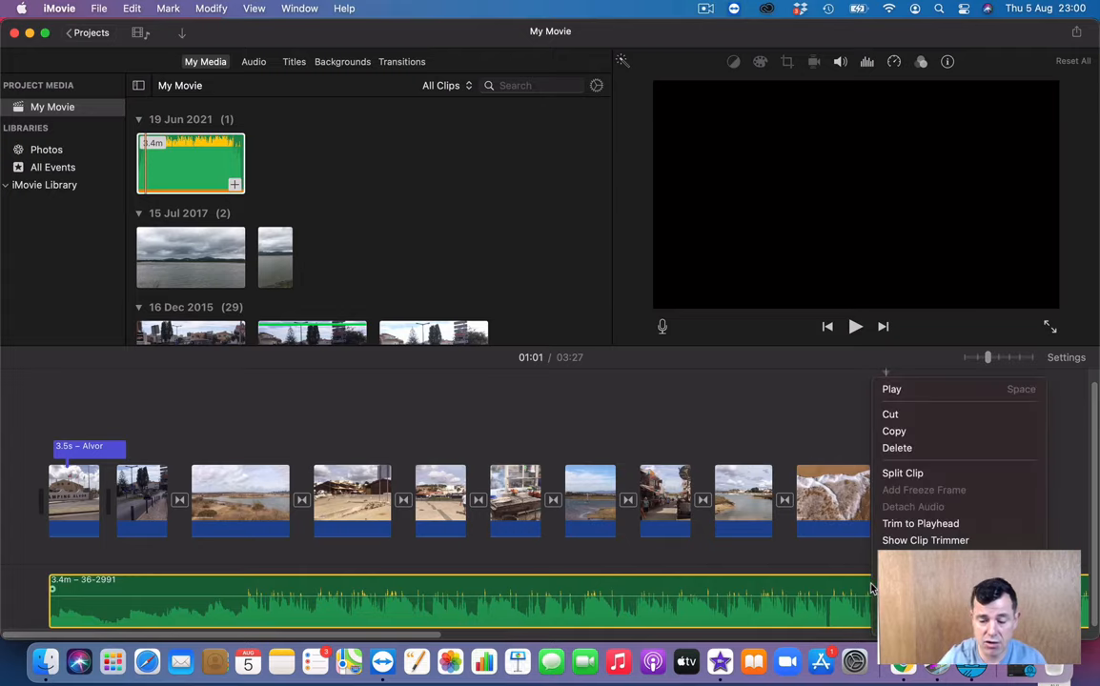
pyautogui.click(907, 474)
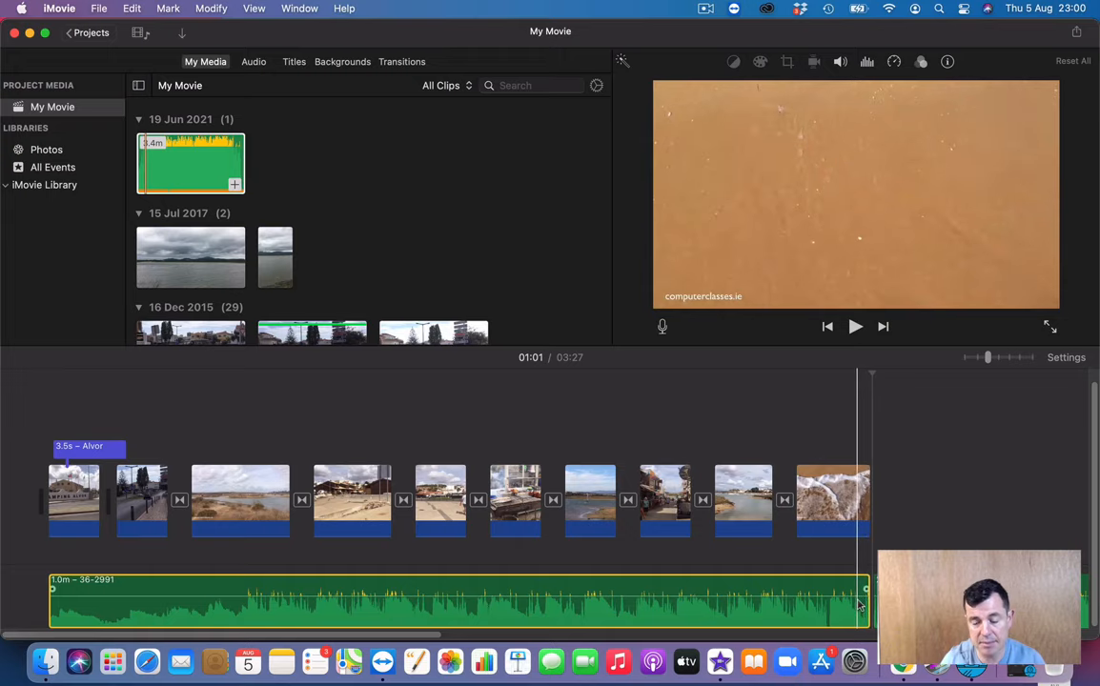
pyautogui.click(907, 601)
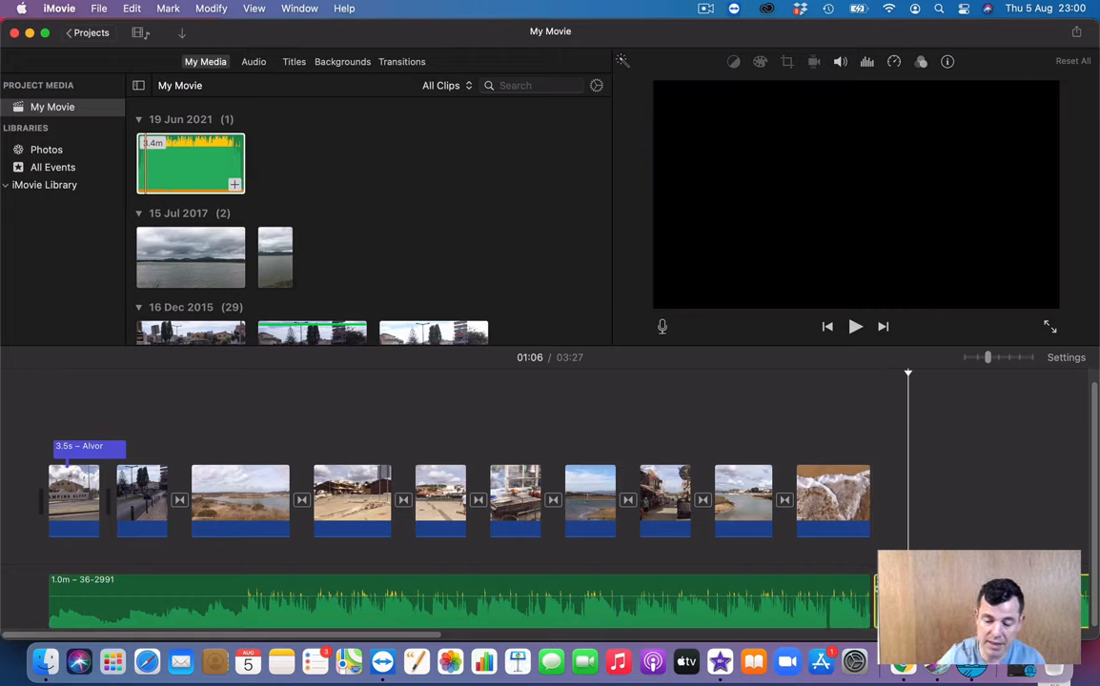
pyautogui.press('Delete')
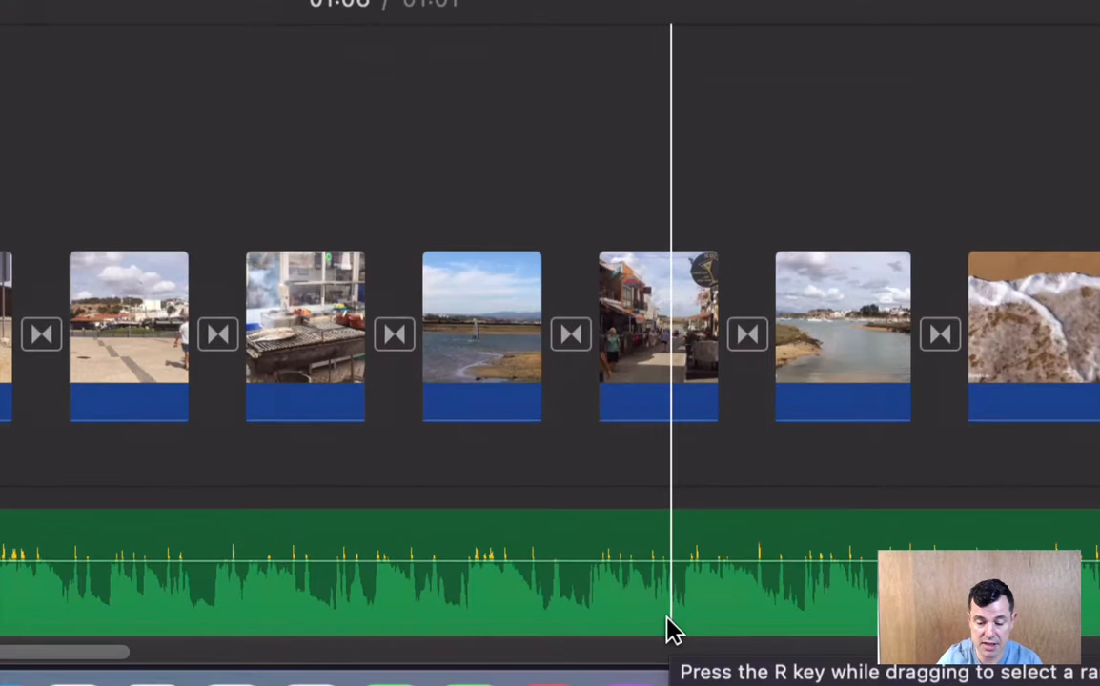
# Lower the background music's volume to 35%, play part of the town square clip to check it, and raise the level slightly
pyautogui.moveTo(643, 562)
pyautogui.mouseDown()
pyautogui.moveTo(640, 584)
pyautogui.moveTo(639, 558)
pyautogui.mouseUp()
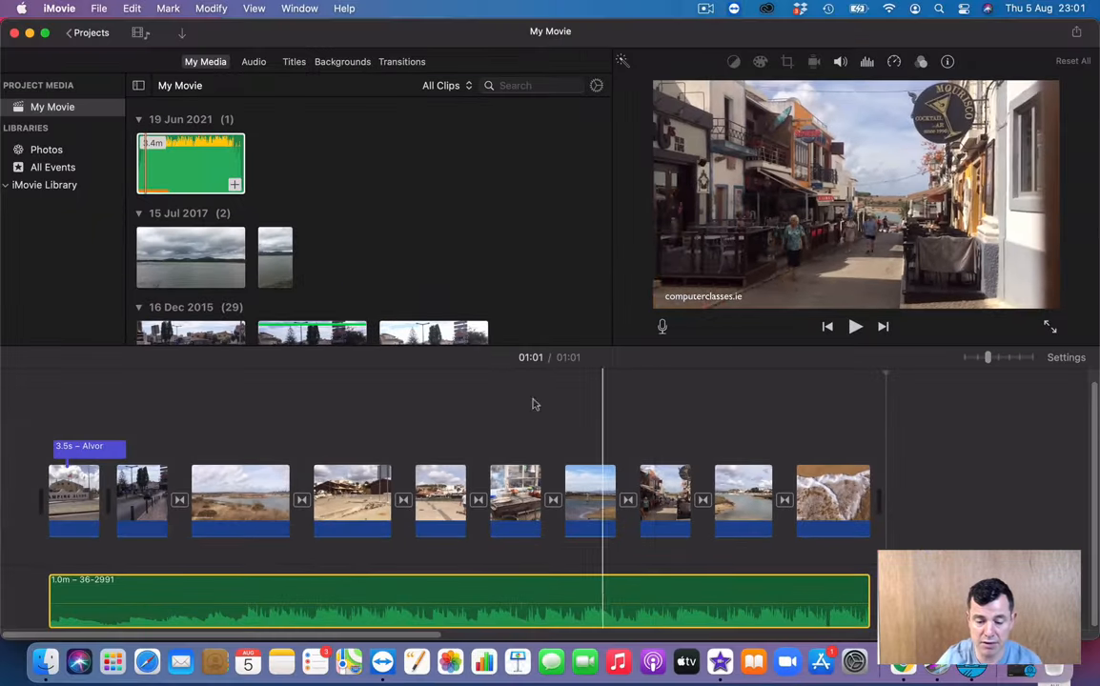
pyautogui.click(453, 383)
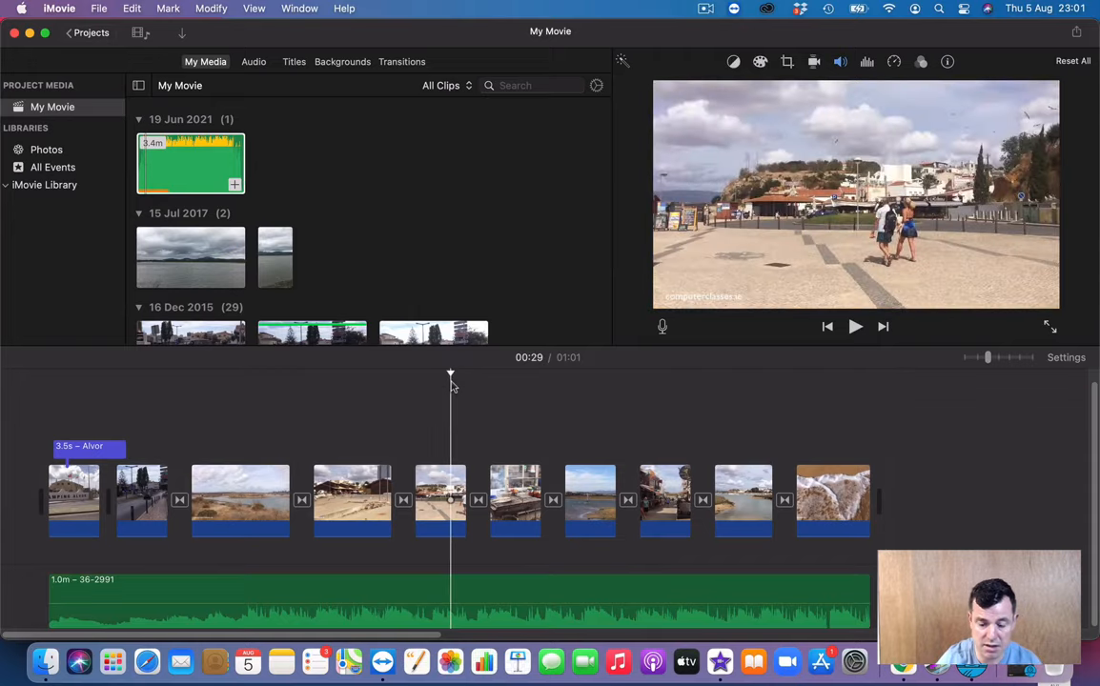
pyautogui.press('space')
pyautogui.press('space')
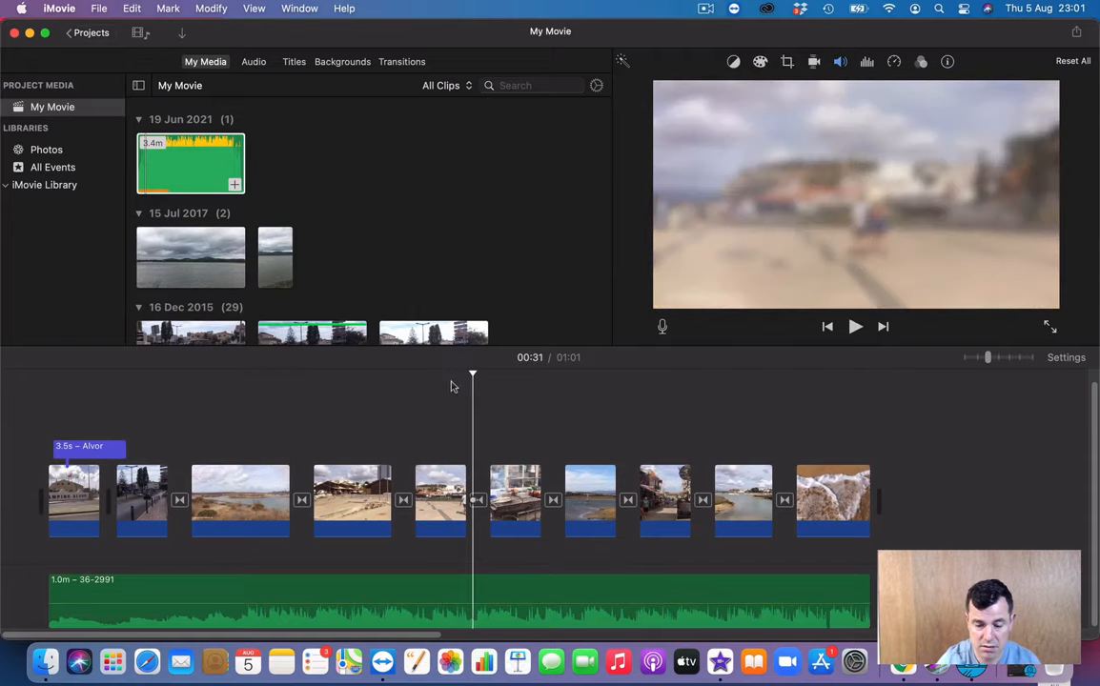
pyautogui.click(477, 604)
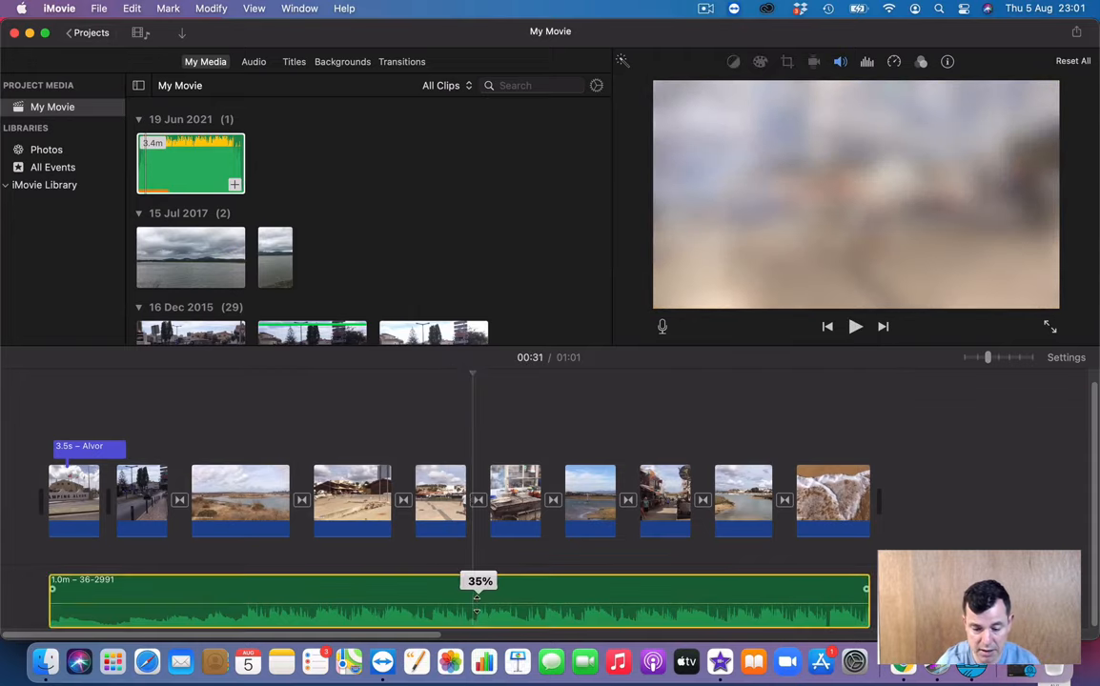
pyautogui.moveTo(477, 596); pyautogui.dragTo(477, 592)
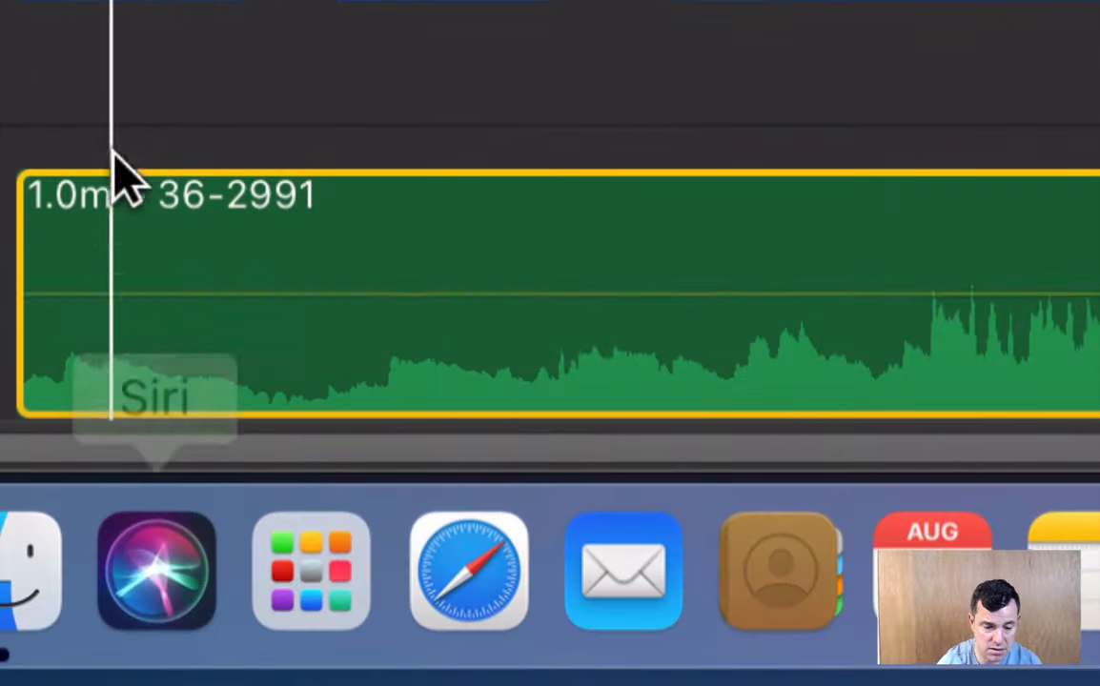
# Add a fade-in at the start of the background music, play it back, and add a fade-out at its end
pyautogui.moveTo(32, 242); pyautogui.dragTo(304, 269)
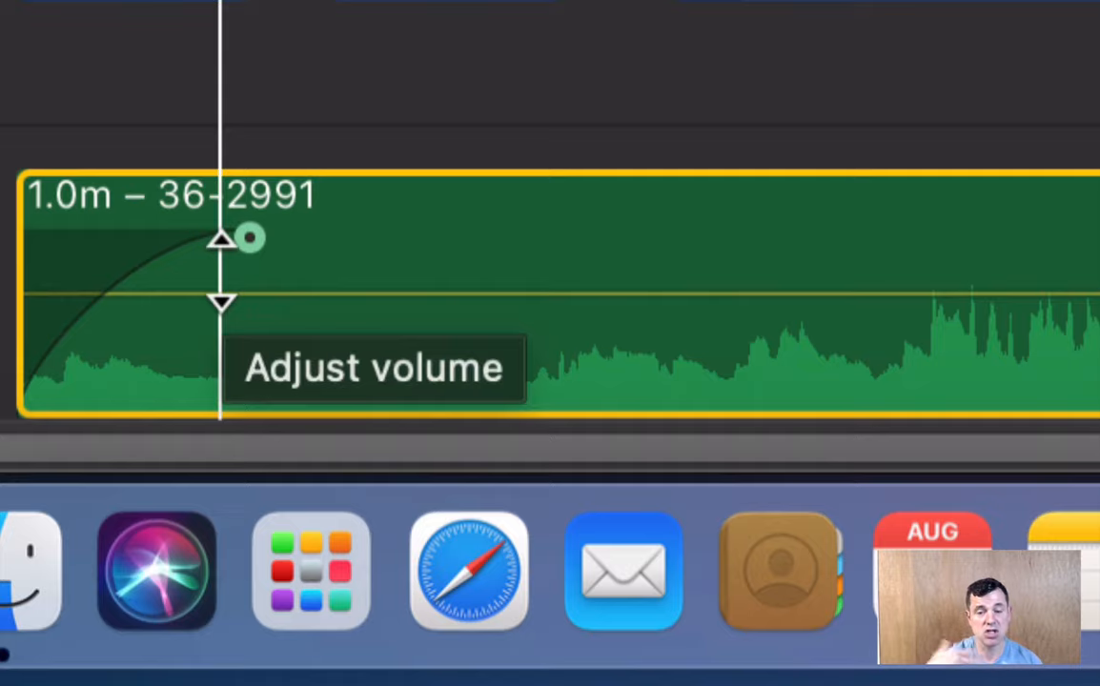
pyautogui.click(75, 90)
pyautogui.press('space')
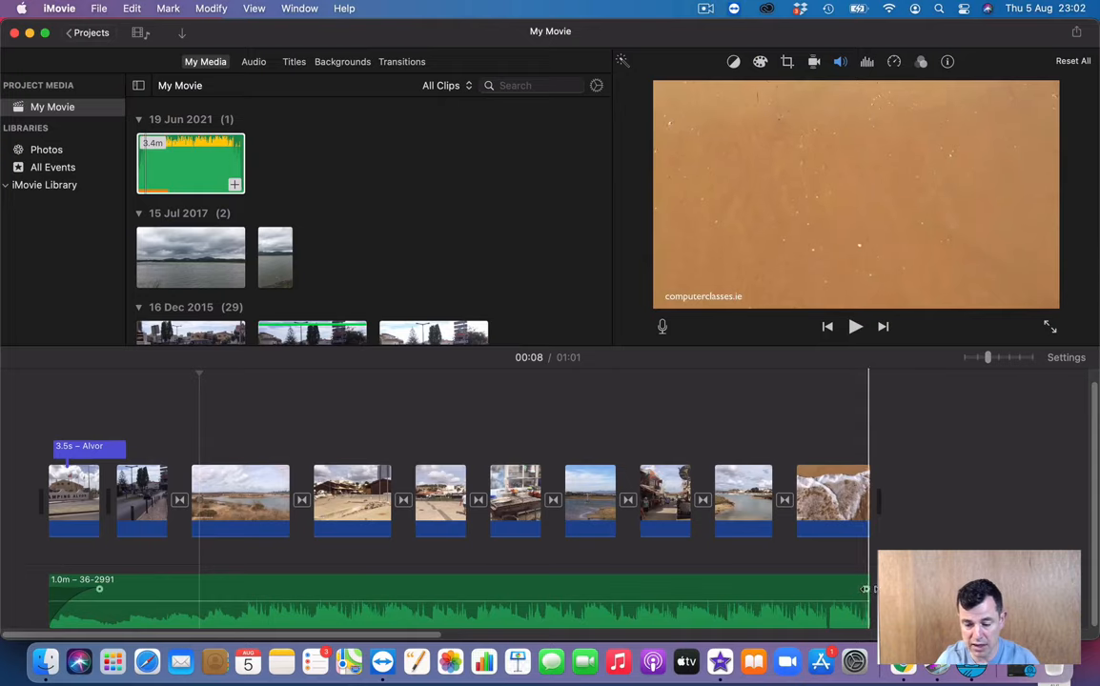
pyautogui.moveTo(865, 590); pyautogui.dragTo(813, 591)
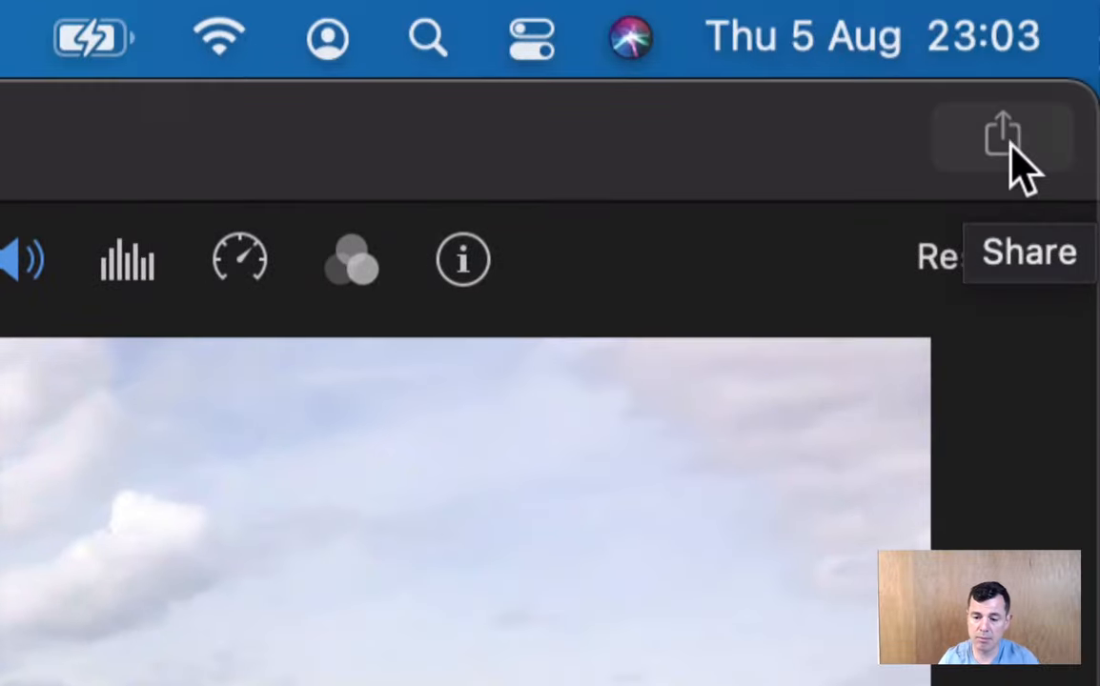
# Start exporting the movie as a file and title it Holiday video
pyautogui.click(1012, 152)
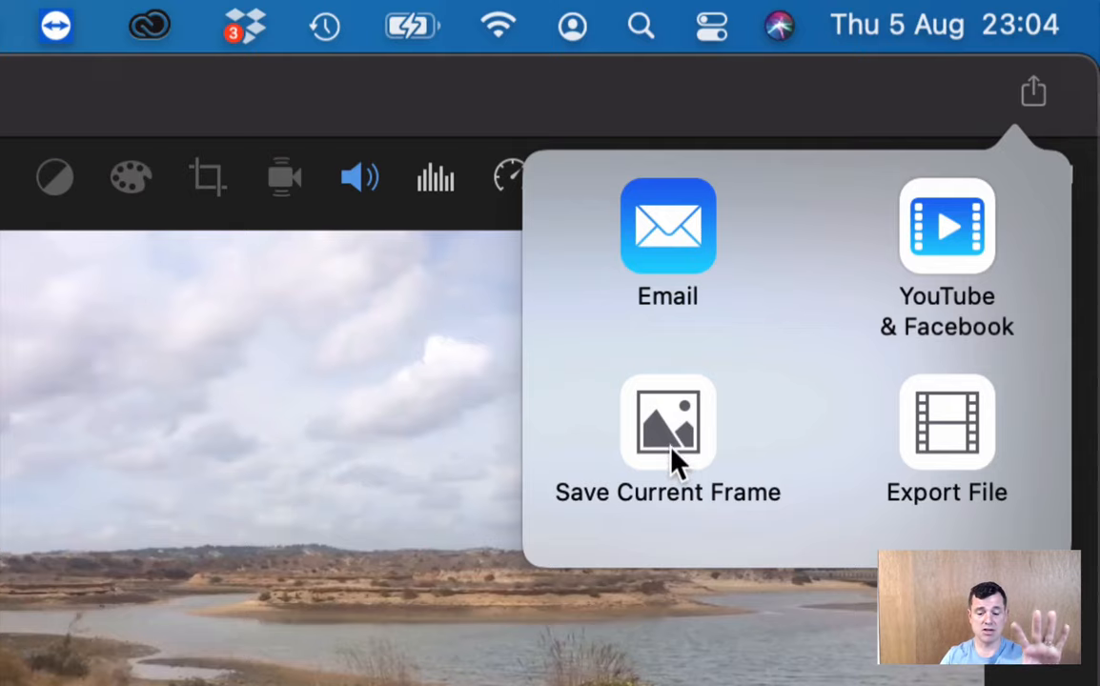
pyautogui.click(953, 447)
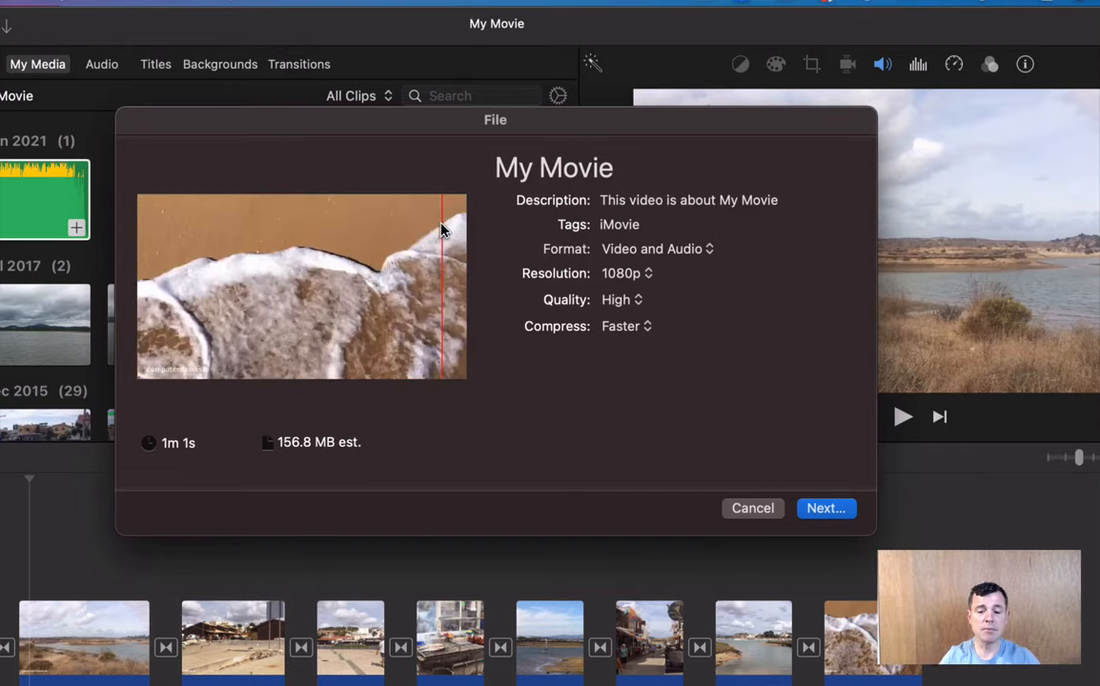
pyautogui.click(514, 169)
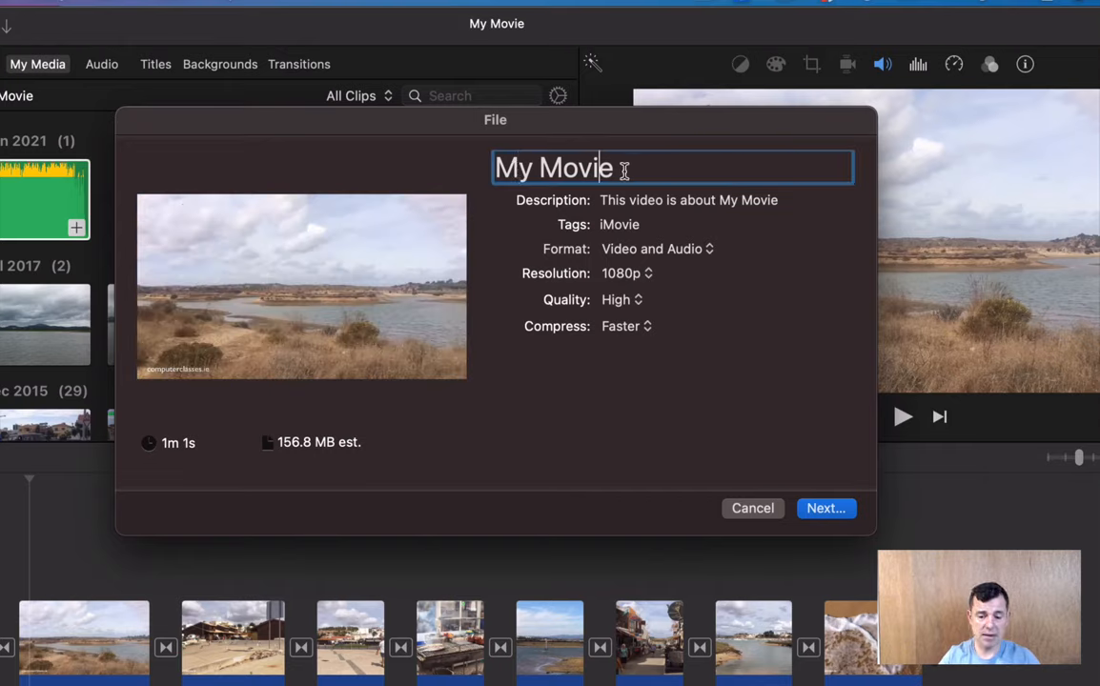
pyautogui.moveTo(623, 171); pyautogui.dragTo(494, 170)
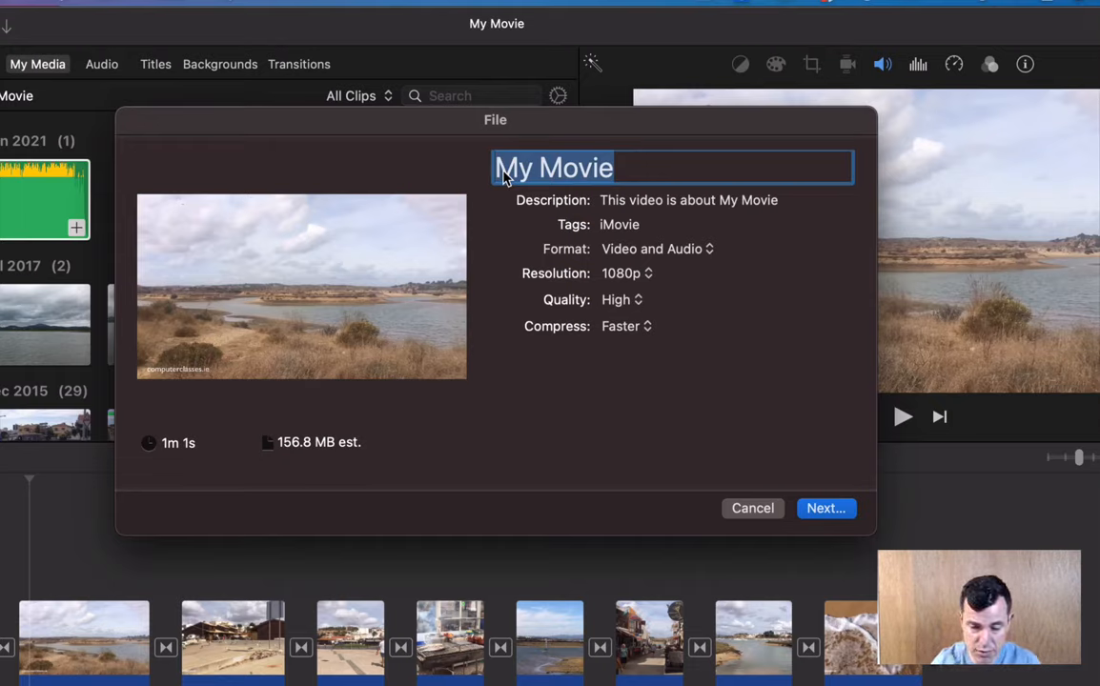
pyautogui.write('My')
pyautogui.press('BackSpace')
pyautogui.press('BackSpace')
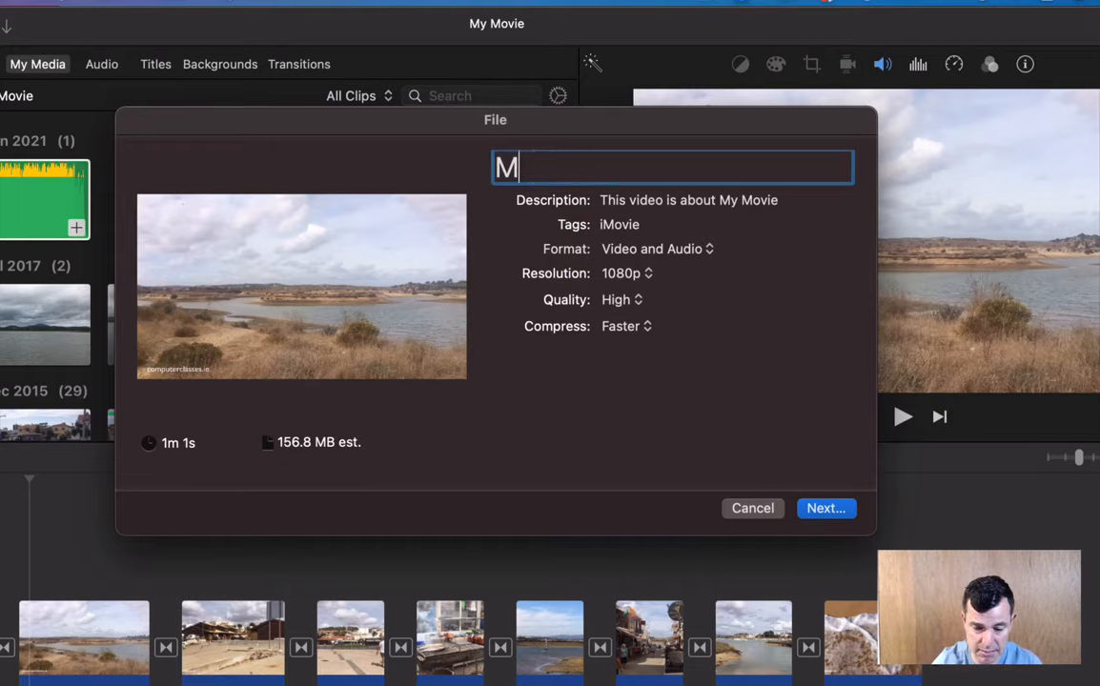
pyautogui.write('Holidaty')
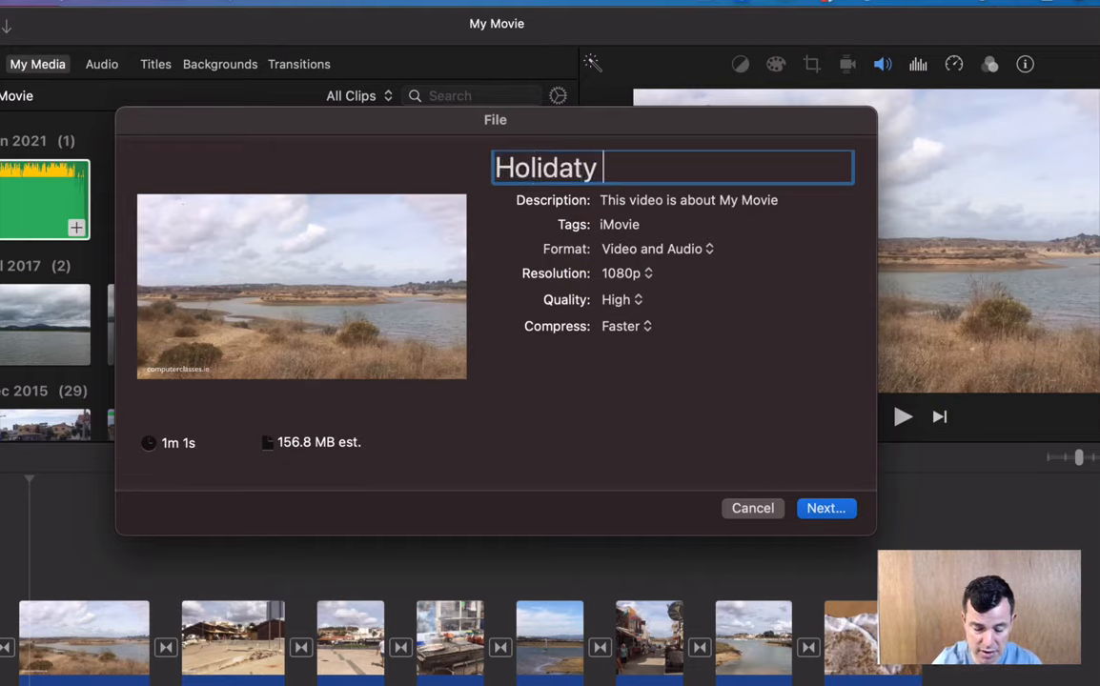
pyautogui.press('BackSpace')
pyautogui.press('BackSpace')
pyautogui.write('y v')
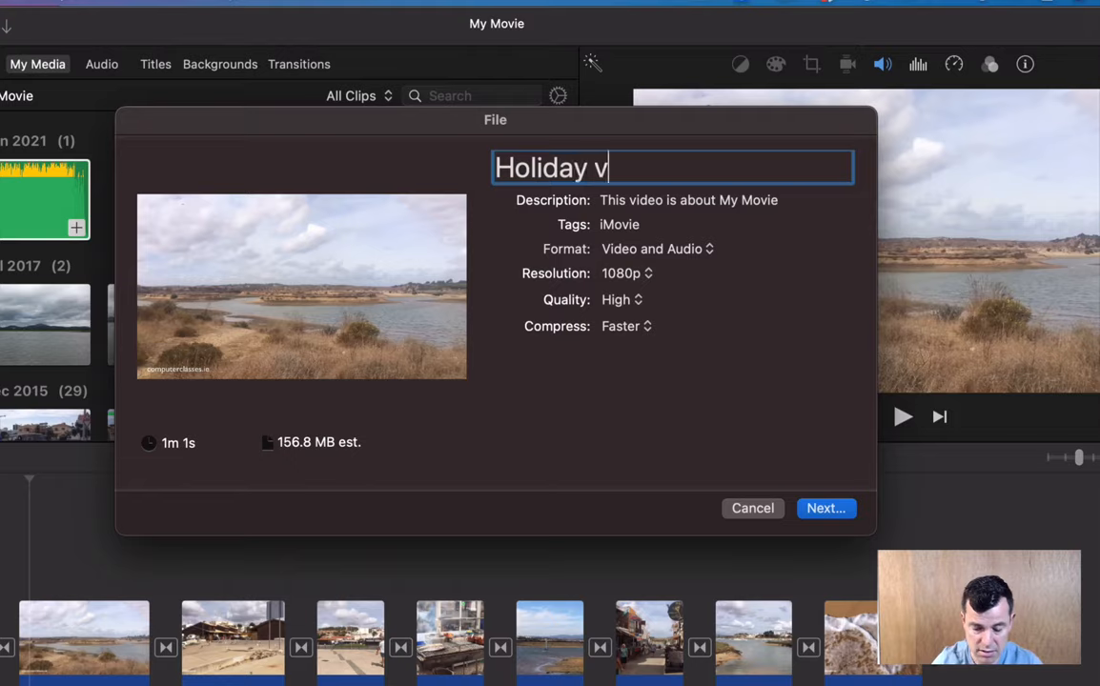
pyautogui.write('ideo')
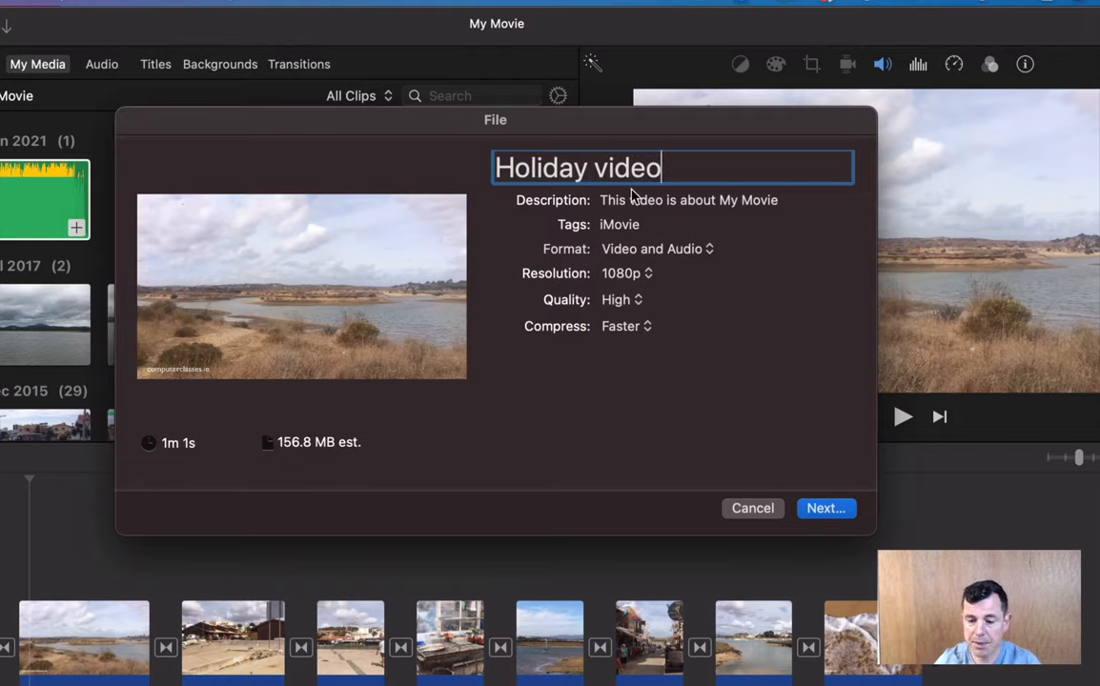
# Change the export description to "This video is about My holidays in alvor."
pyautogui.click(614, 201)
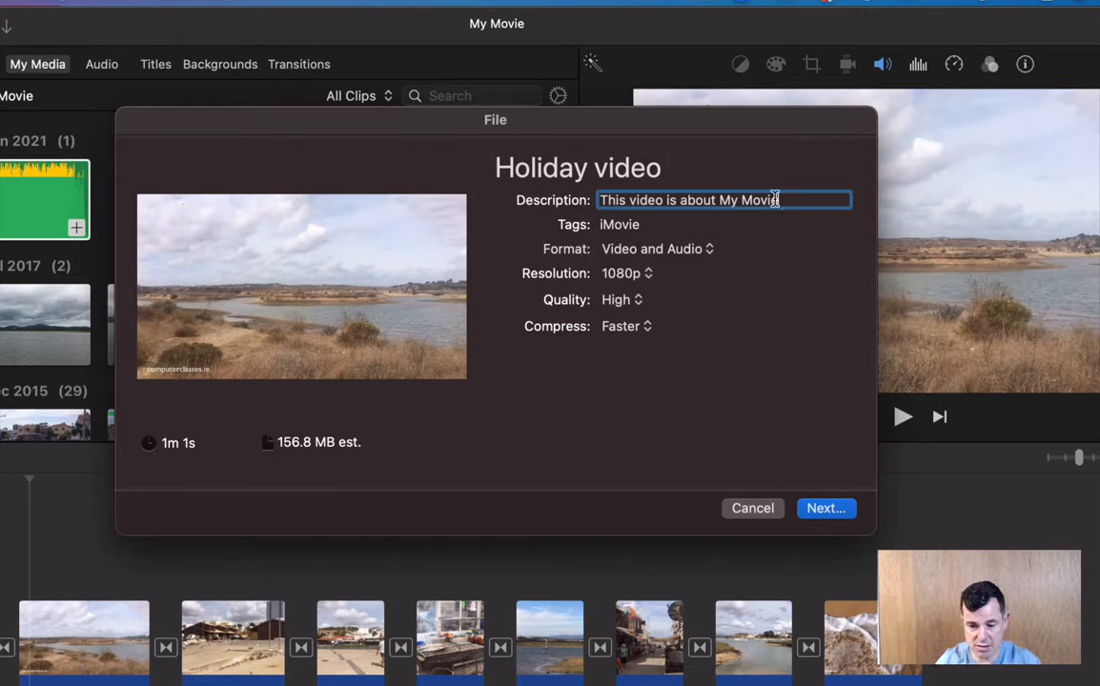
pyautogui.moveTo(734, 200); pyautogui.dragTo(723, 201)
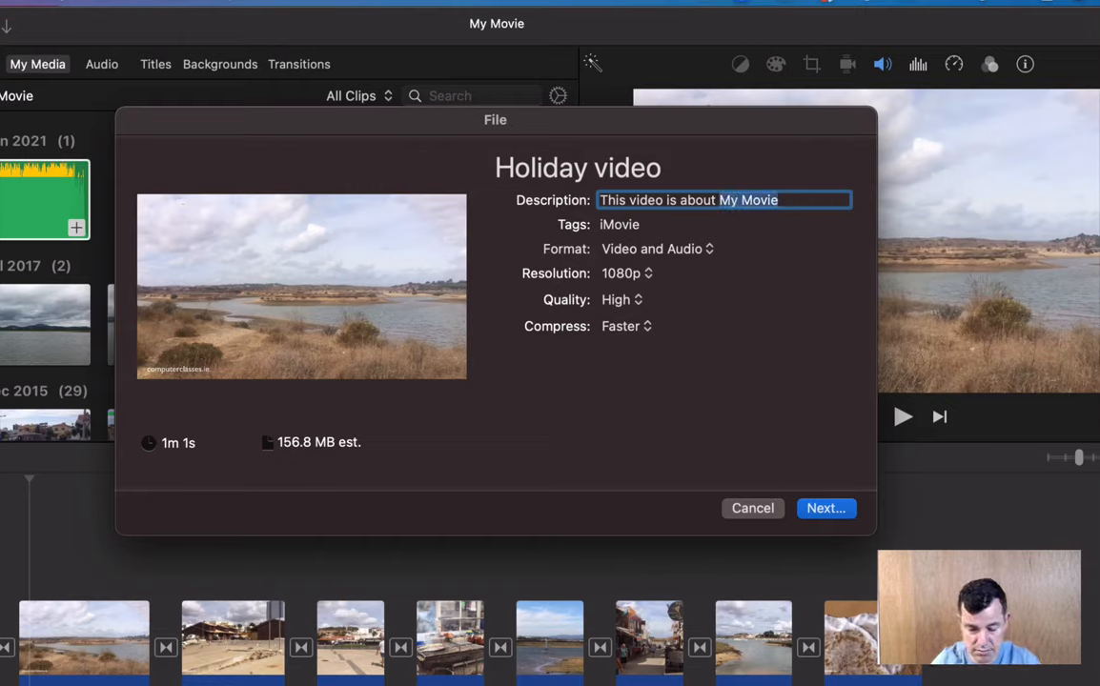
pyautogui.write('My ')
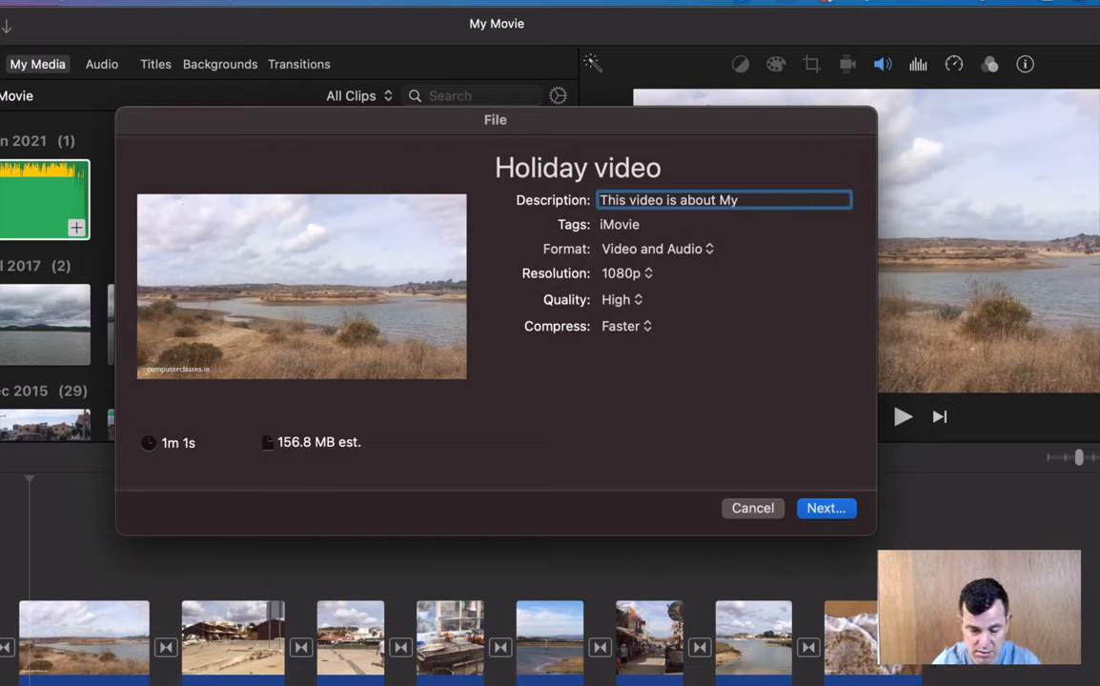
pyautogui.write('holidays ')
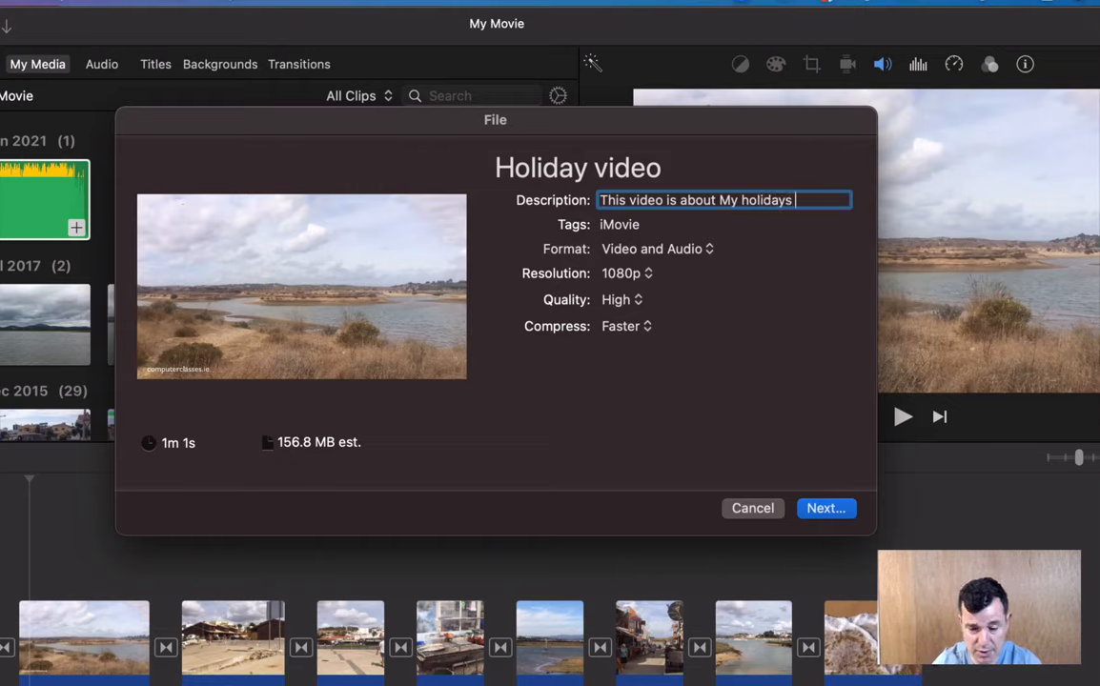
pyautogui.write('in alg')
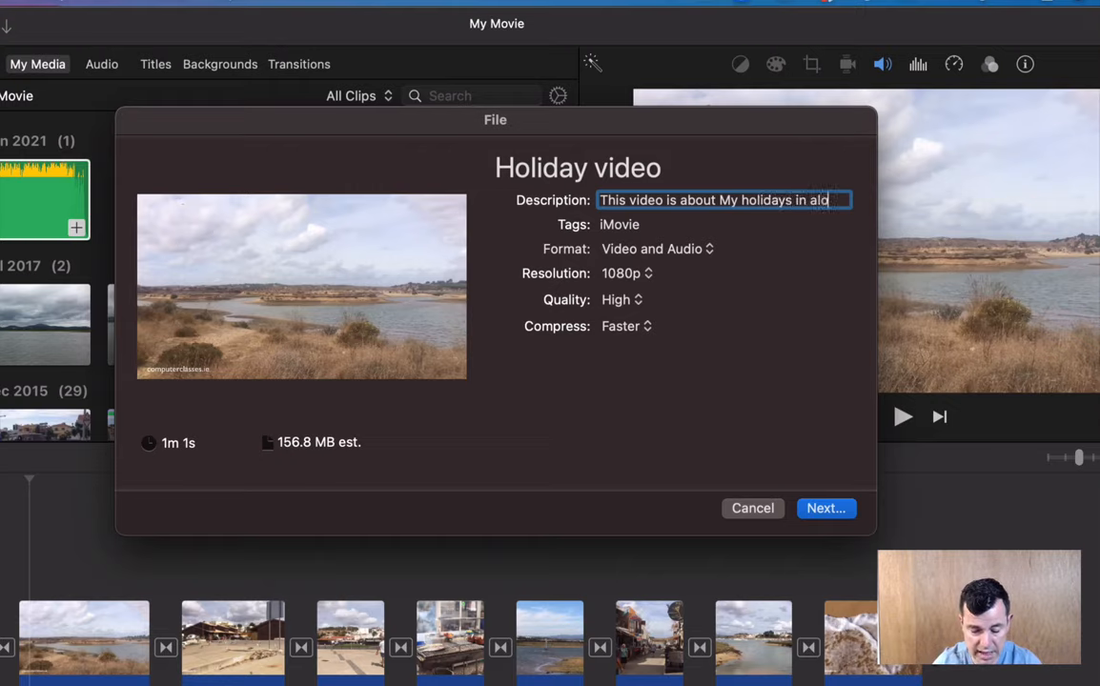
pyautogui.press('BackSpace')
pyautogui.write('vor.')
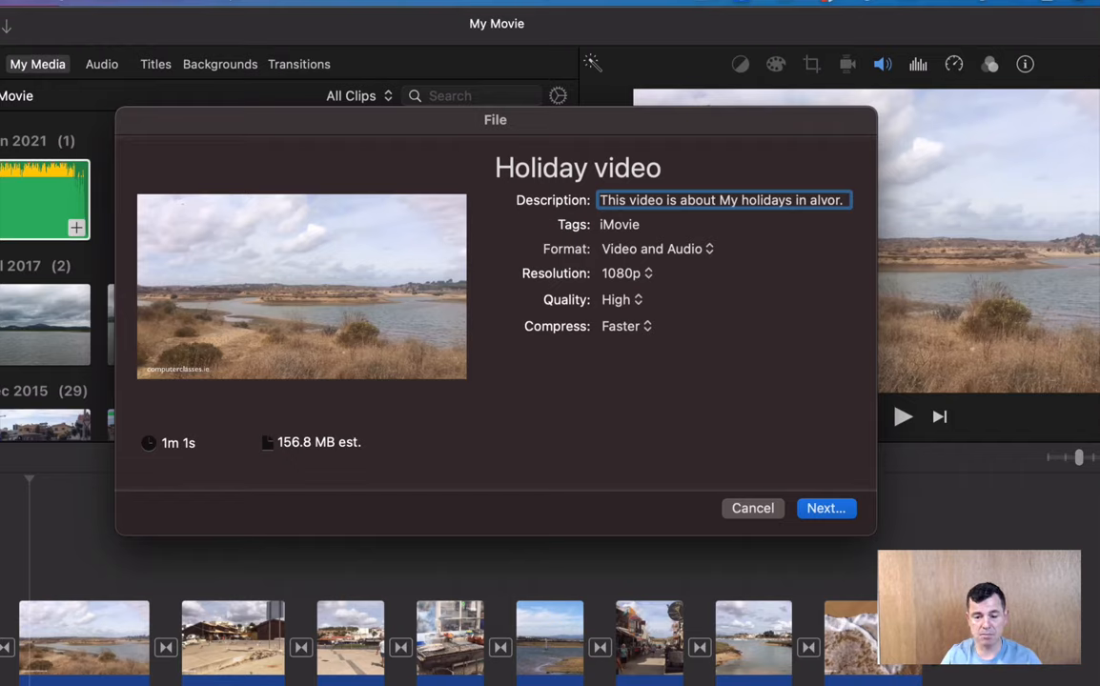
# Keep the iMovie tag and choose the Video and Audio format with 1080p resolution for the export
pyautogui.click(625, 226)
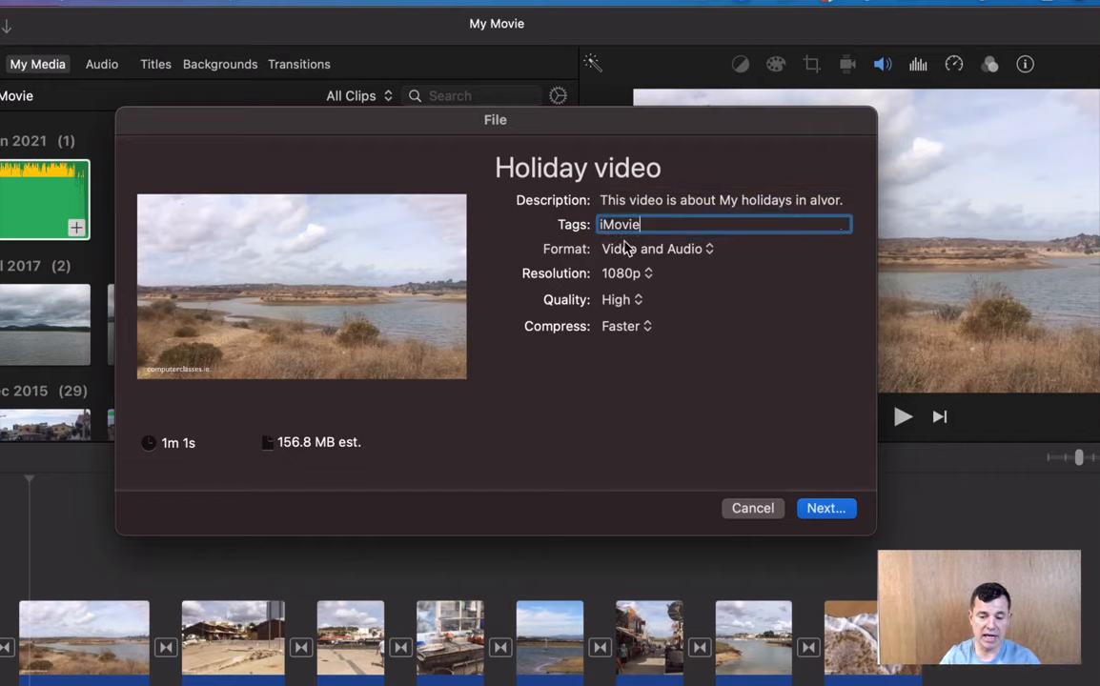
pyautogui.doubleClick(641, 224)
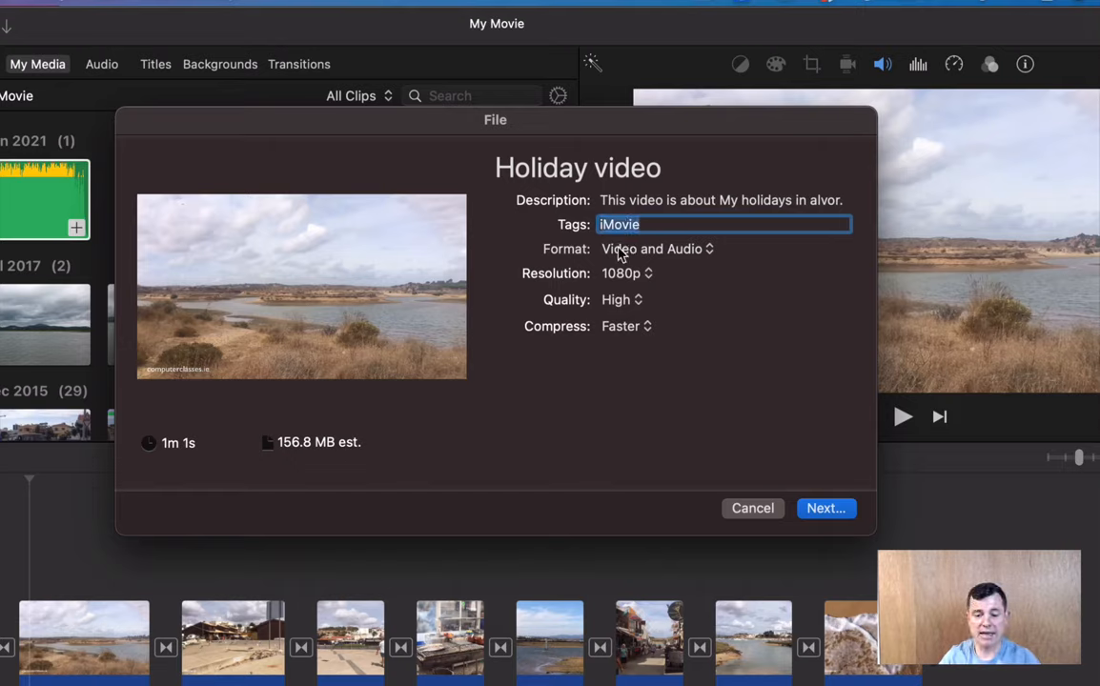
pyautogui.click(708, 250)
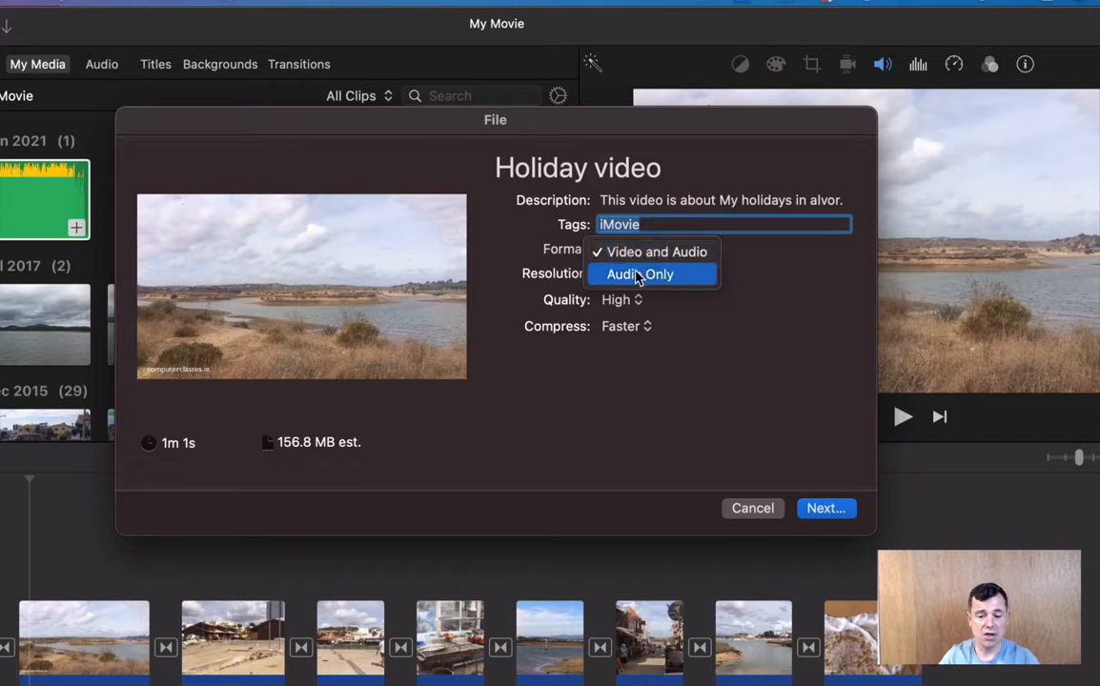
pyautogui.click(662, 255)
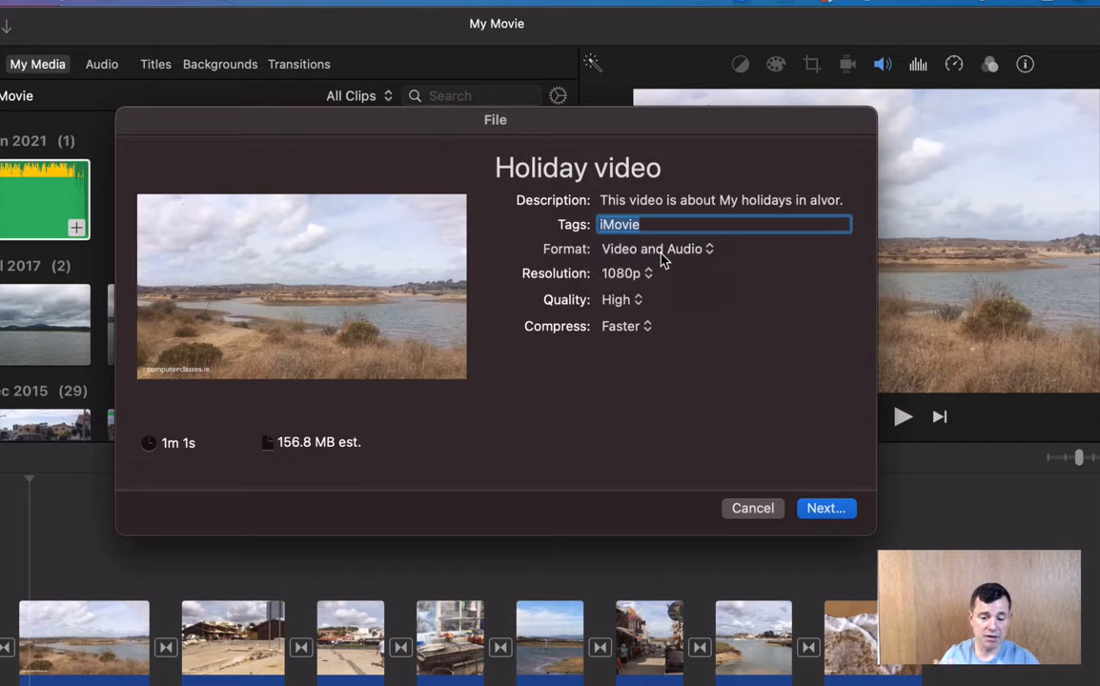
pyautogui.click(615, 274)
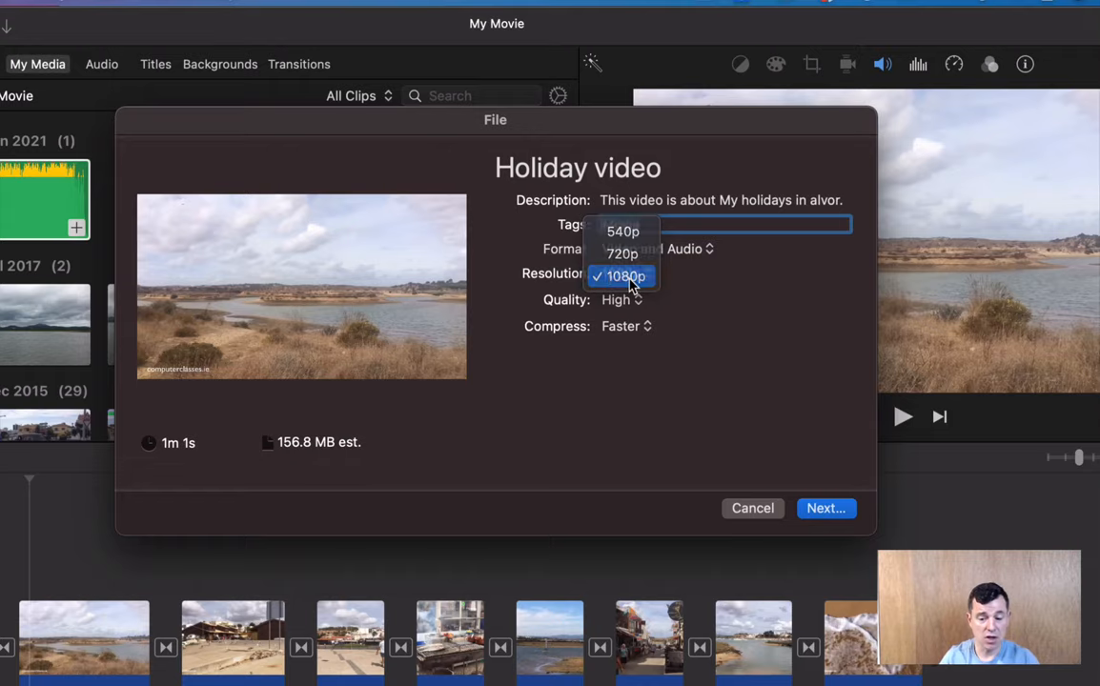
pyautogui.click(627, 276)
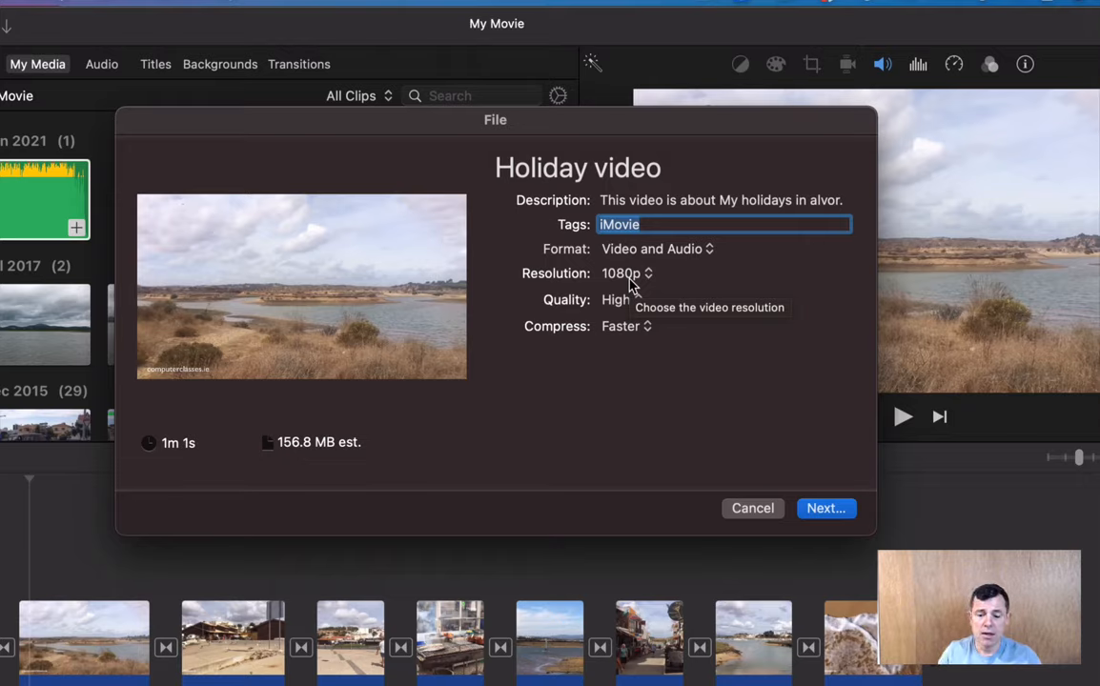
# Choose High quality and Faster compression for the exported file
pyautogui.click(618, 301)
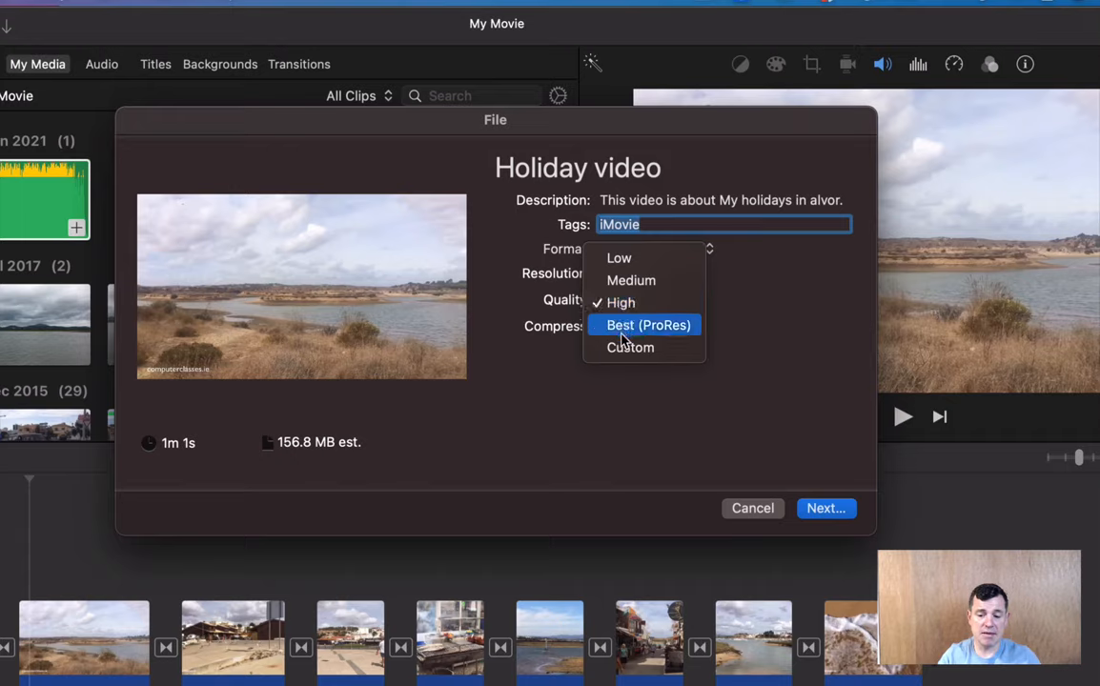
pyautogui.click(616, 304)
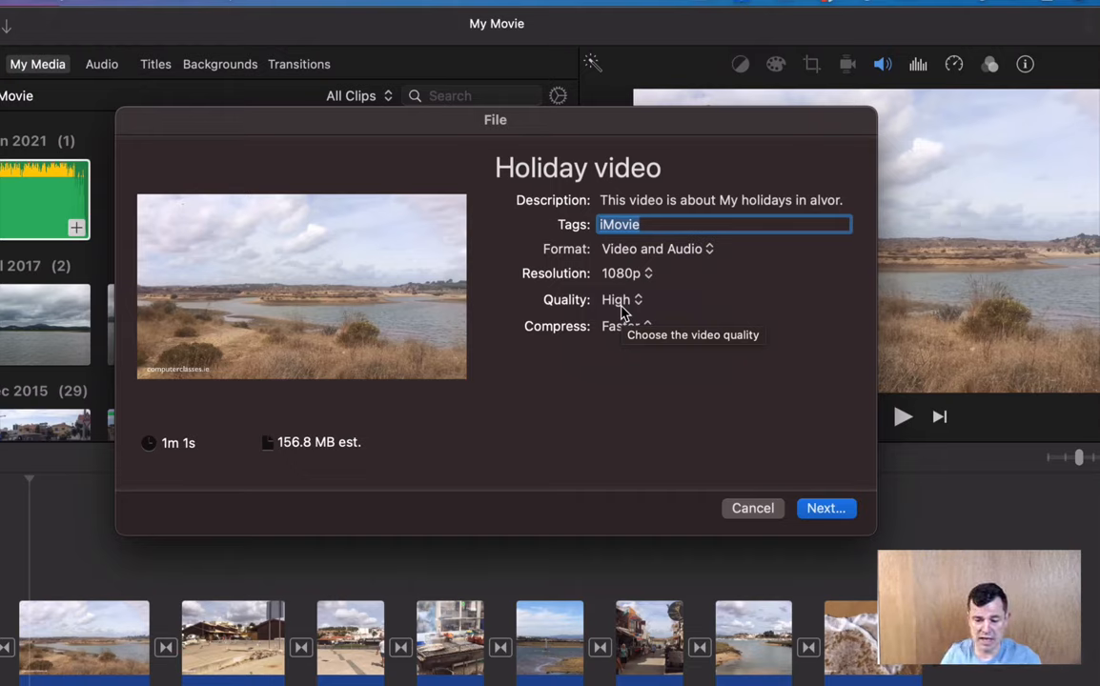
pyautogui.click(624, 328)
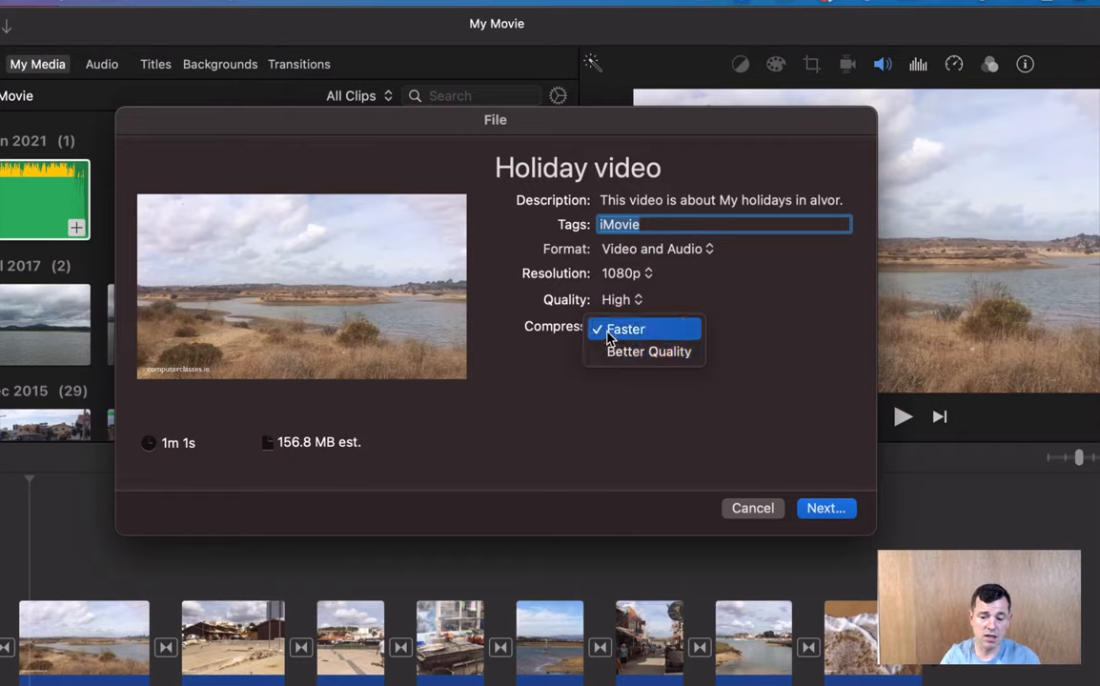
pyautogui.click(621, 332)
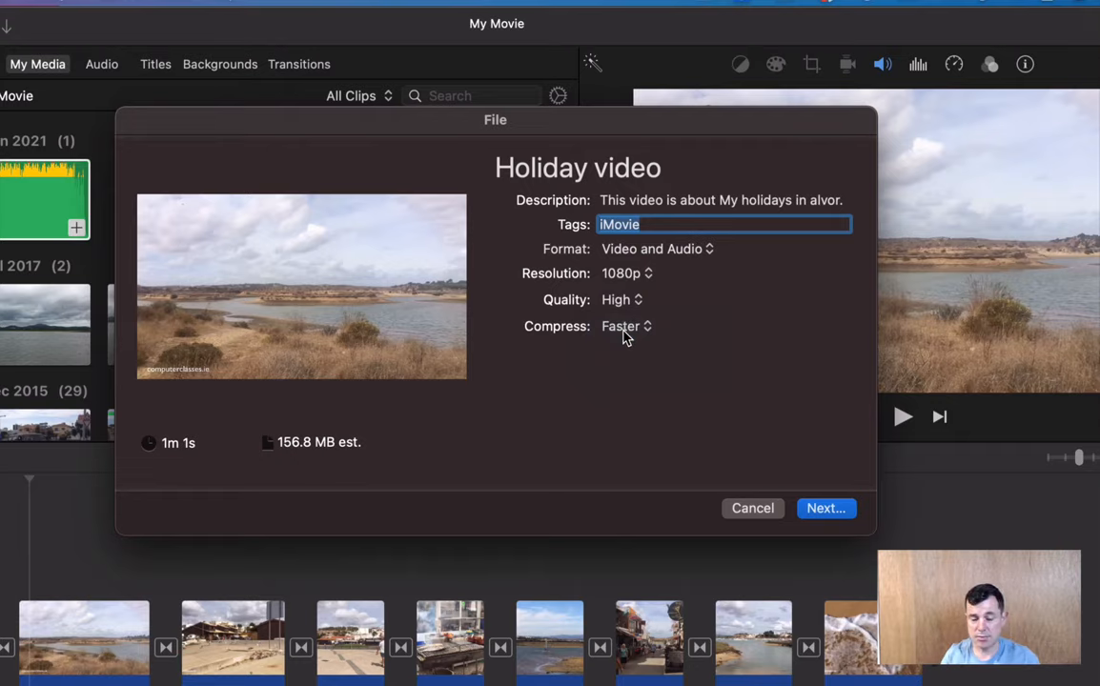
# Try the Better Quality compression option and switch back to Faster
pyautogui.click(624, 333)
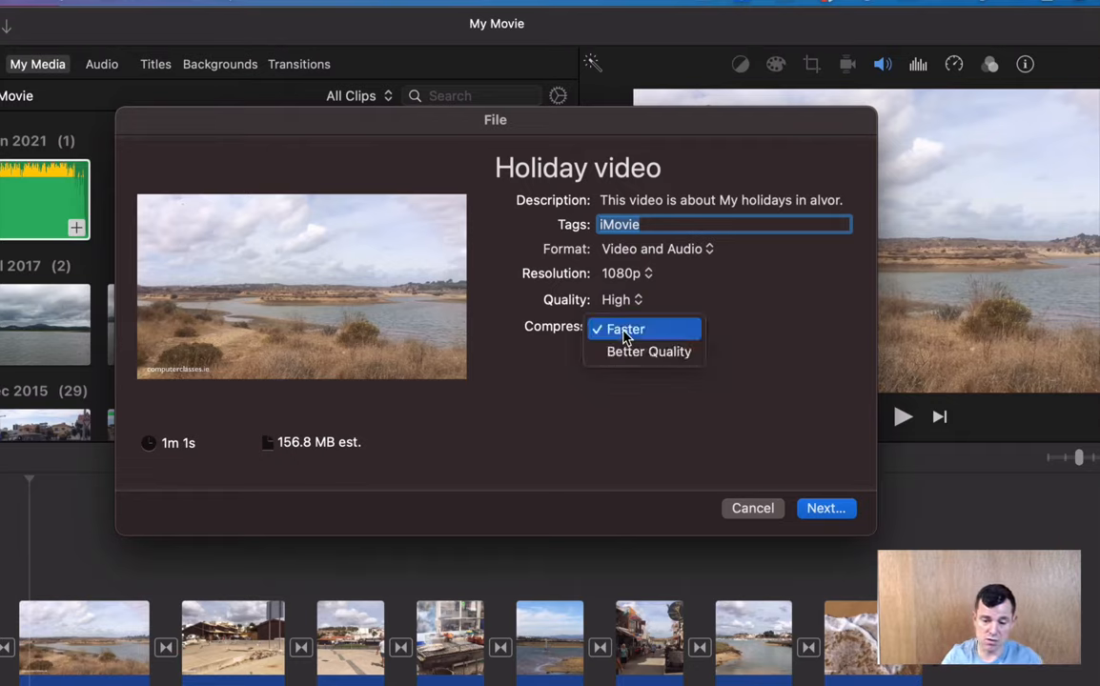
pyautogui.click(628, 354)
pyautogui.click(626, 336)
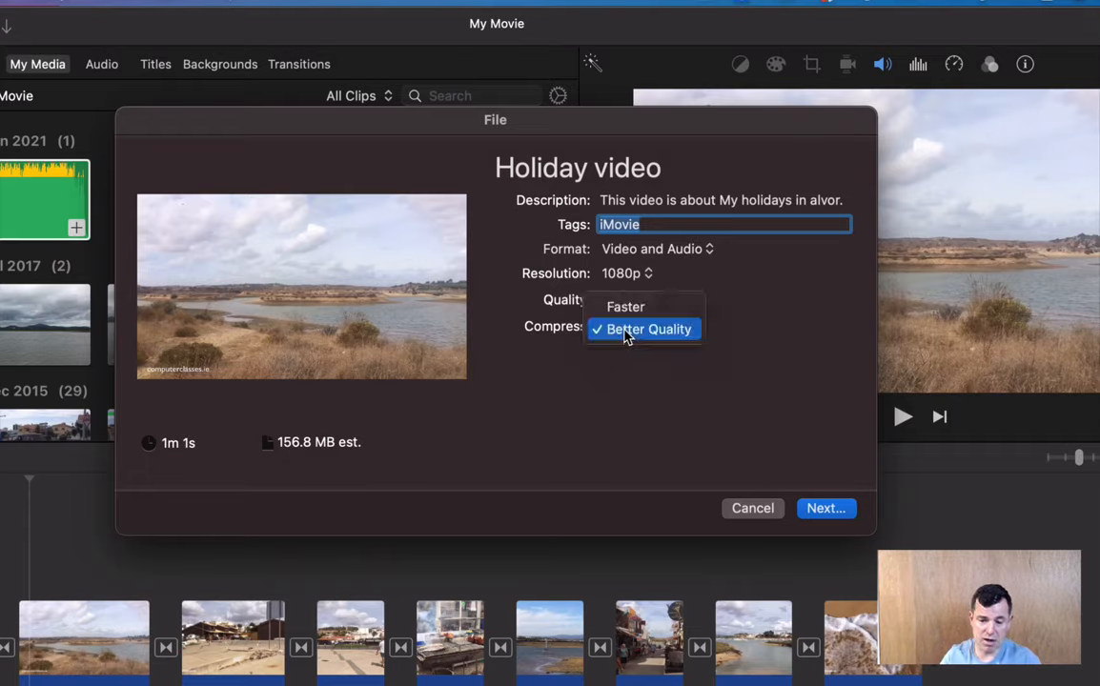
pyautogui.click(621, 305)
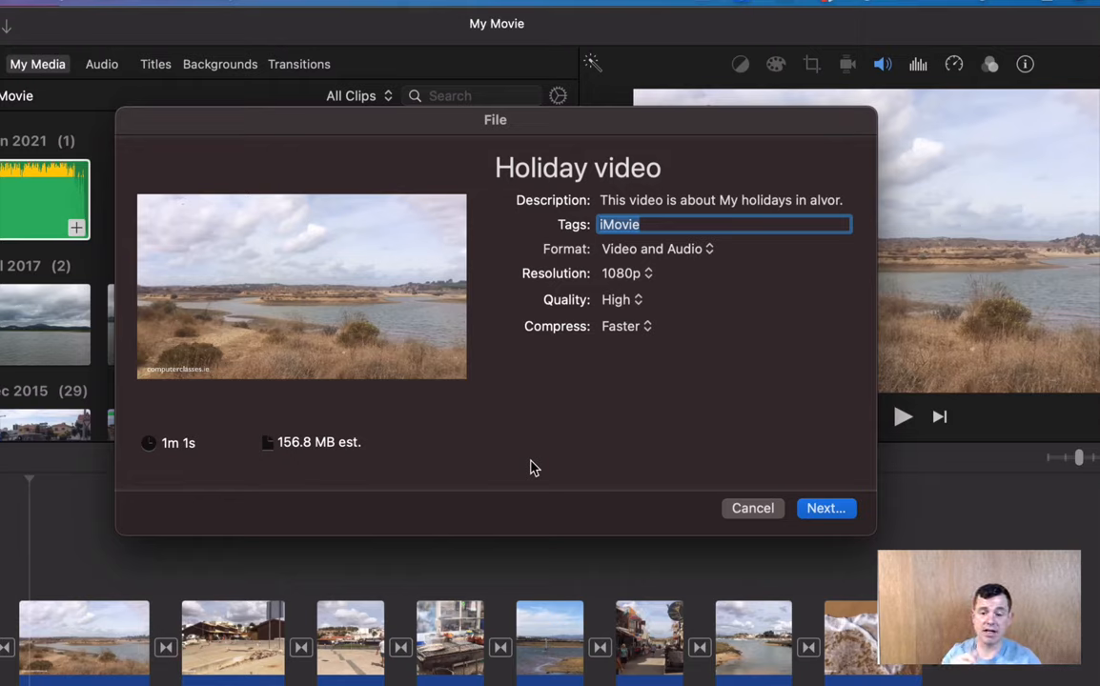
# Save the export to the Desktop as Holiday video, check its progress, and dismiss the completion notification
pyautogui.click(823, 511)
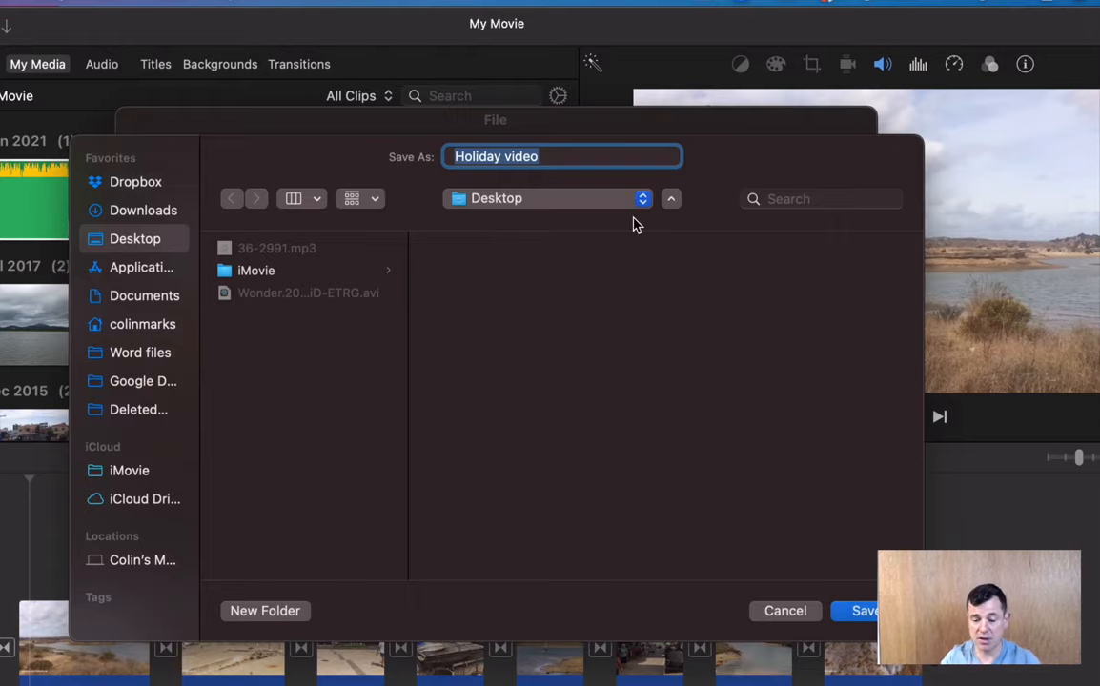
pyautogui.click(864, 612)
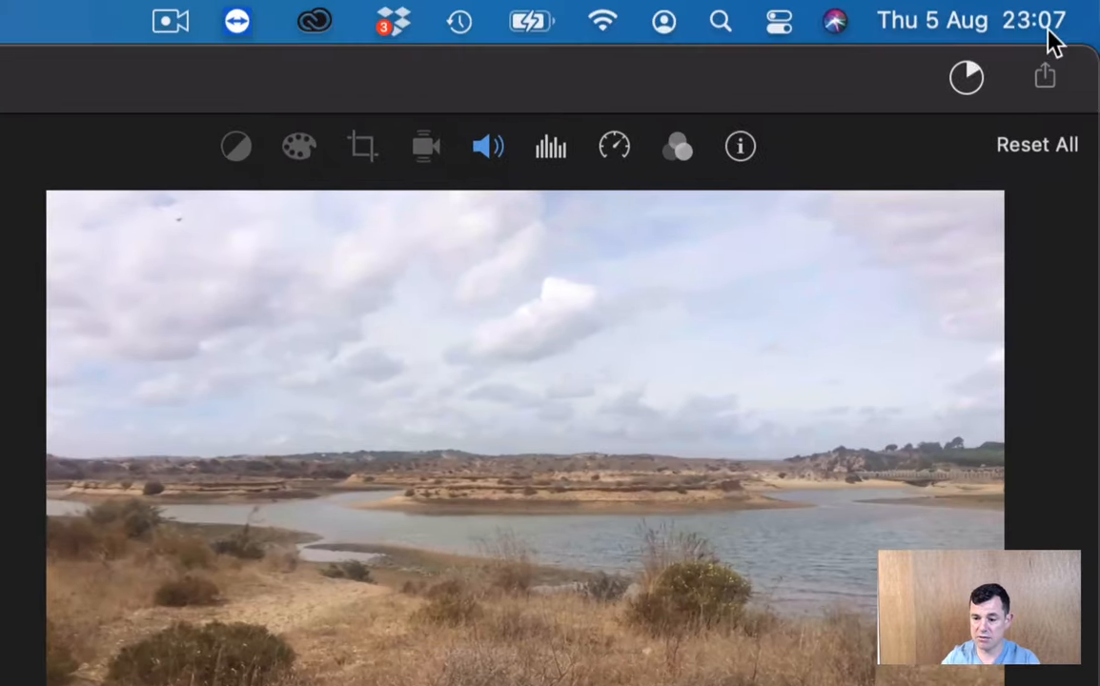
pyautogui.click(973, 81)
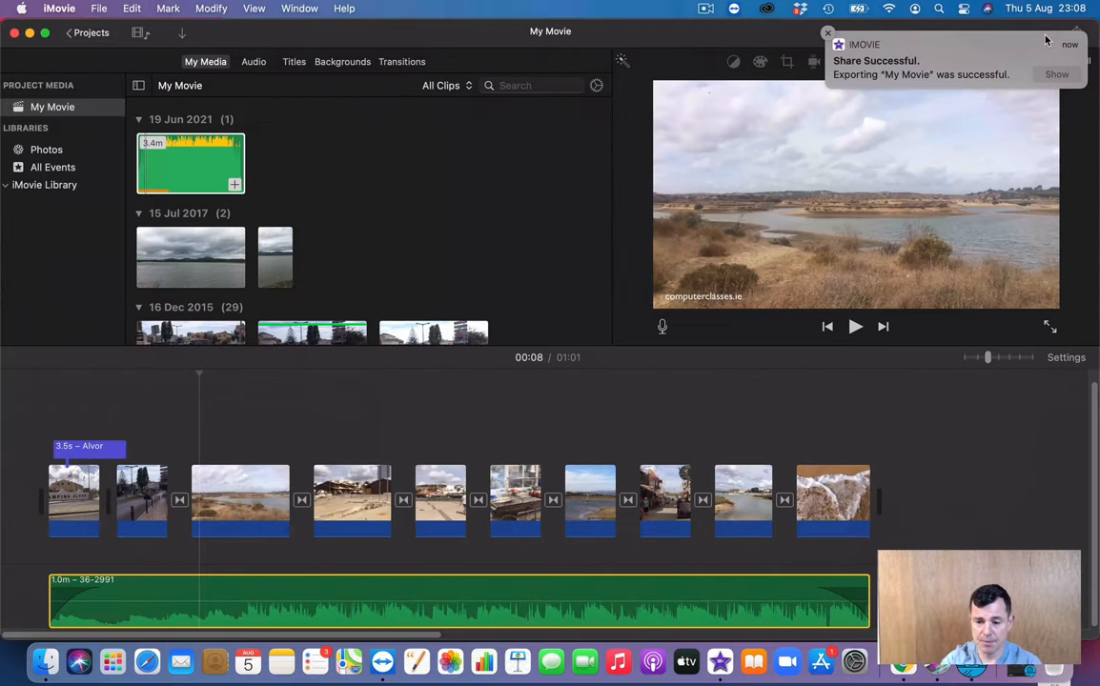
pyautogui.click(827, 35)
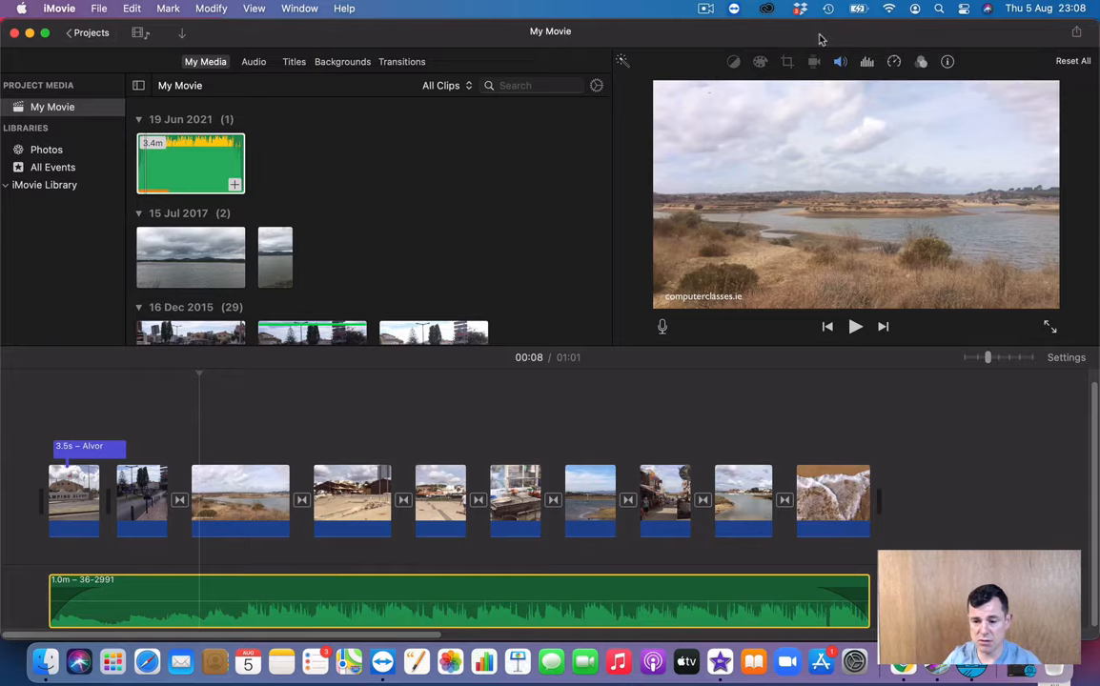
# Minimise the iMovie window and open Holiday video.mp4 from the desktop in QuickTime Player, declining the Dropbox accessibility request
pyautogui.click(29, 33)
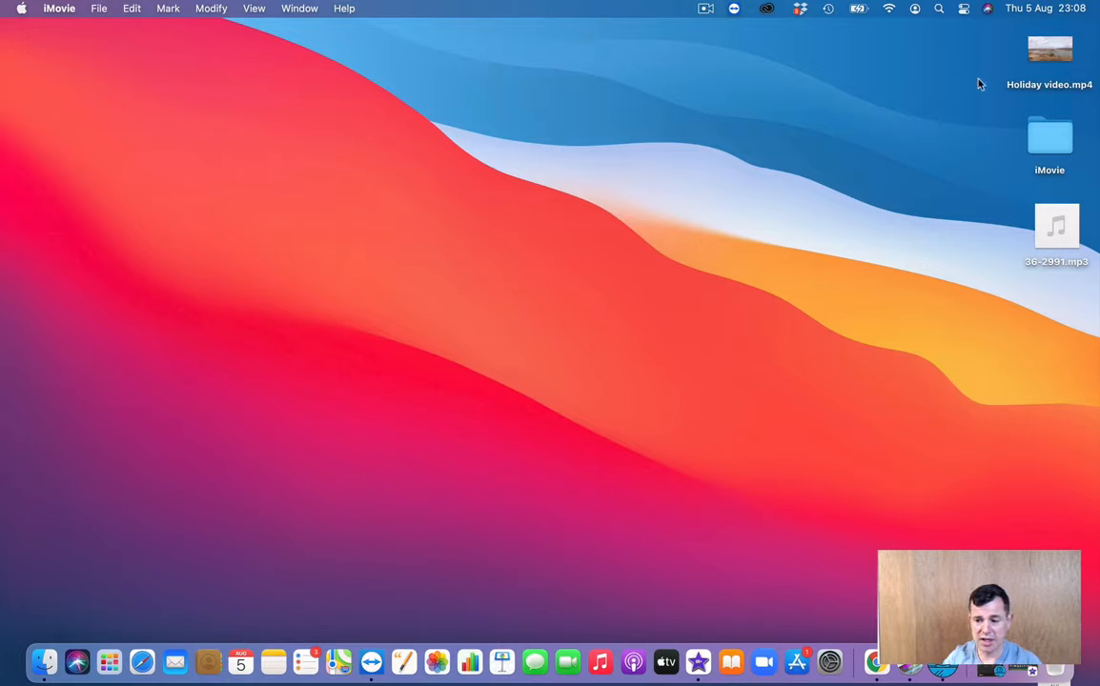
pyautogui.moveTo(1046, 68)
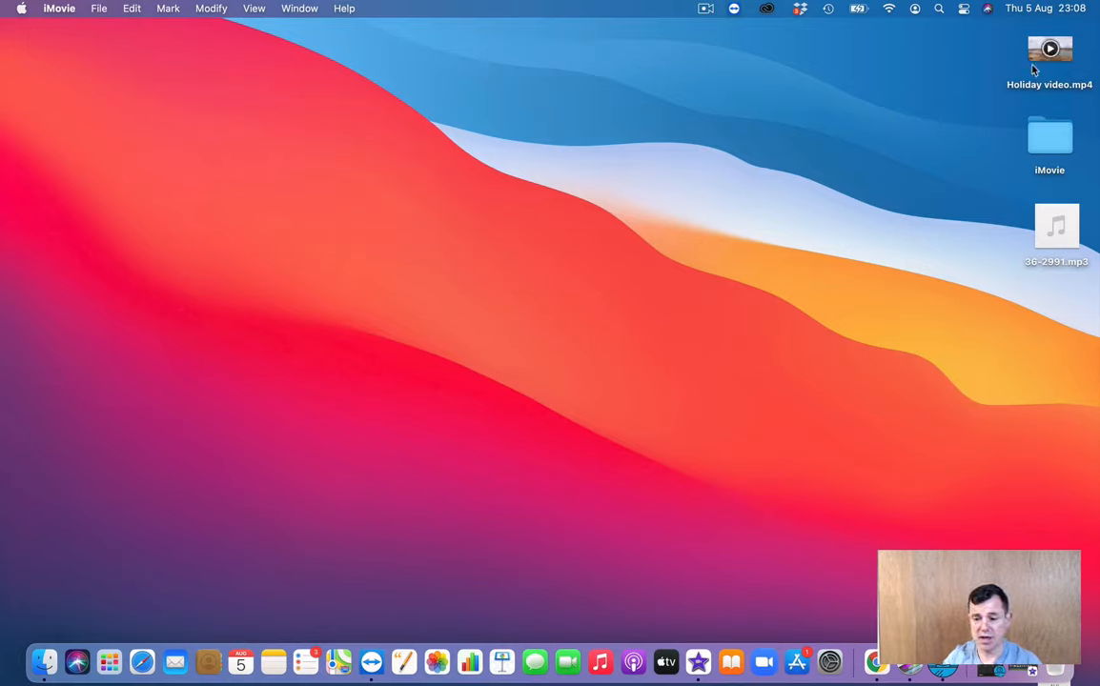
pyautogui.doubleClick(1036, 61)
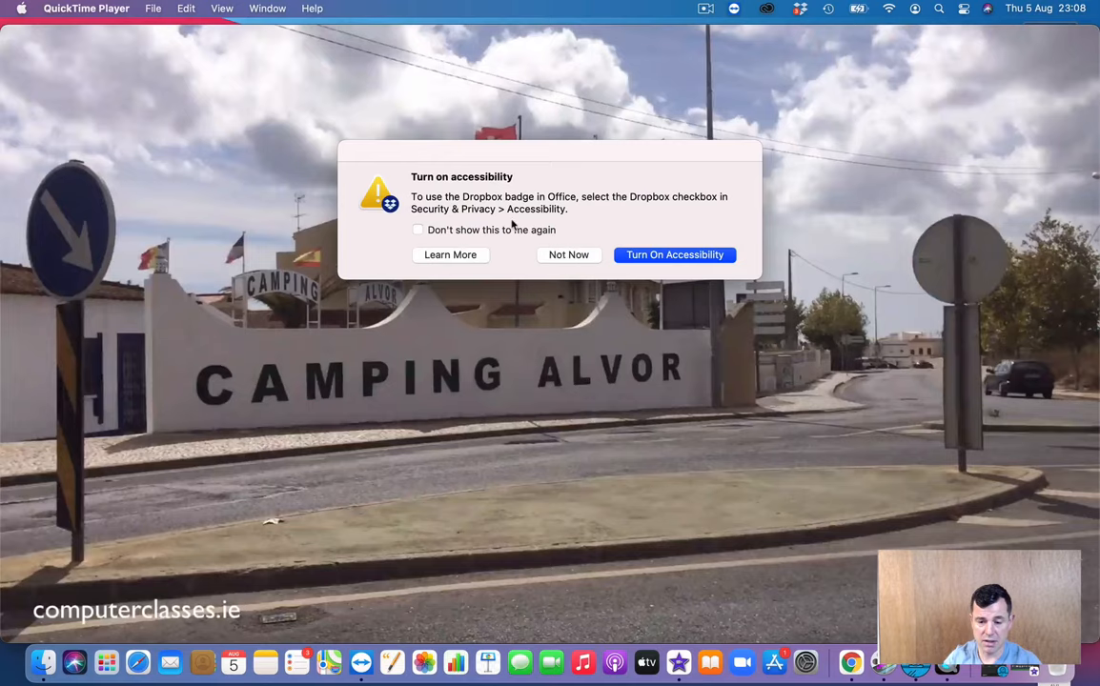
pyautogui.click(566, 254)
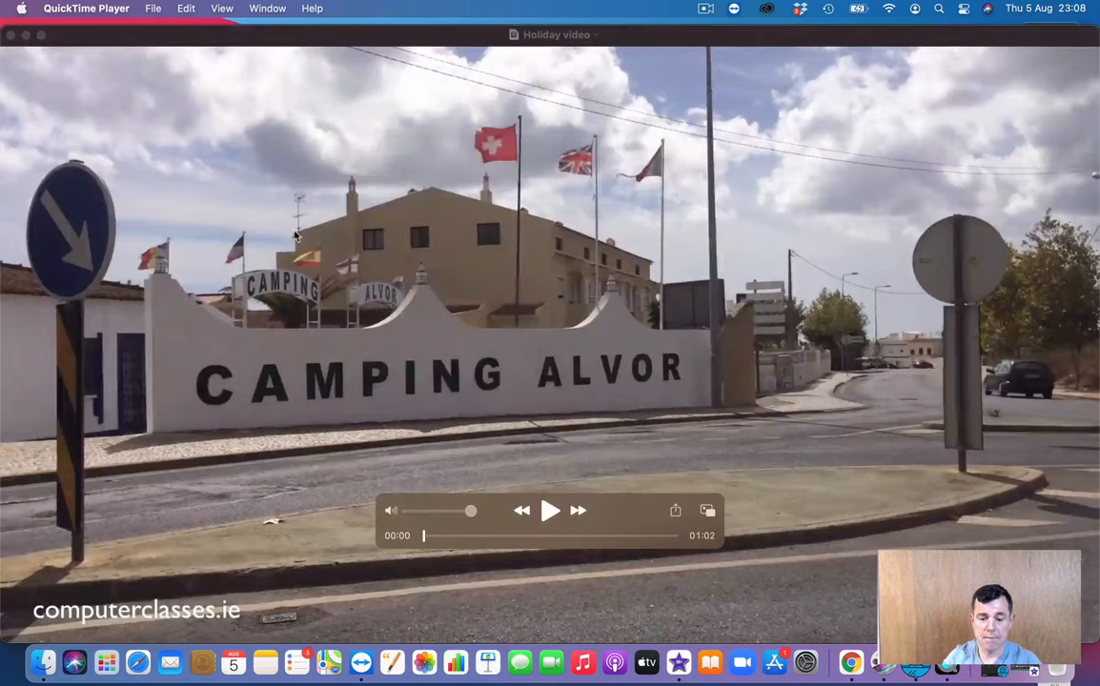
# Play the exported holiday video, pause it at about 00:50, and minimise the player window
pyautogui.click(549, 512)
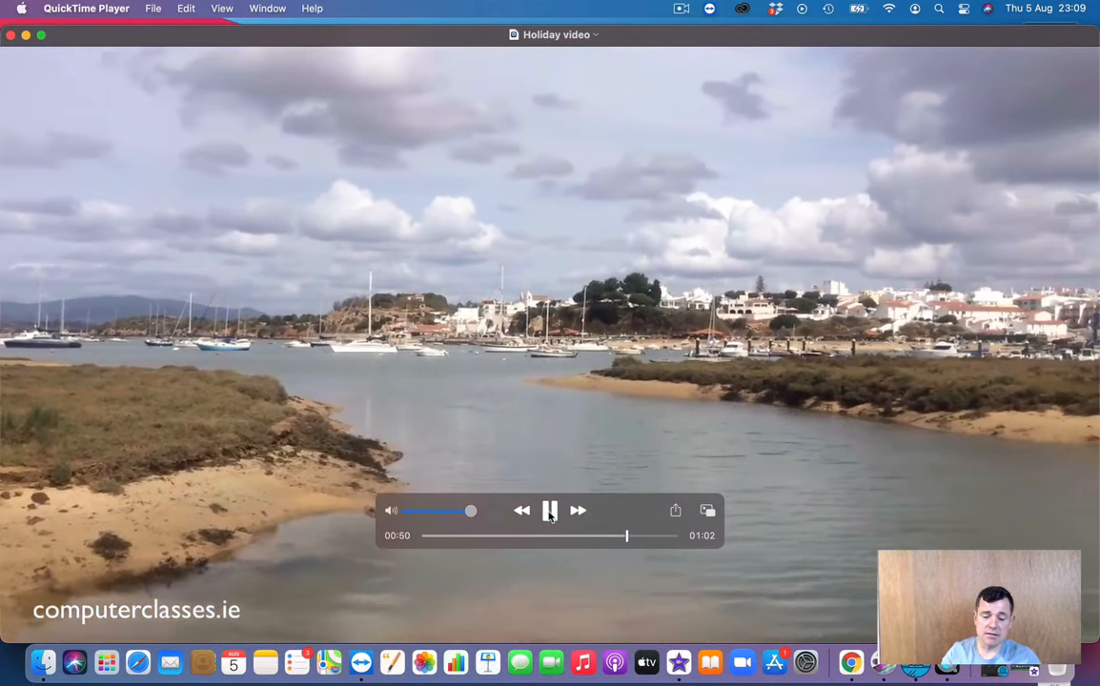
pyautogui.click(550, 512)
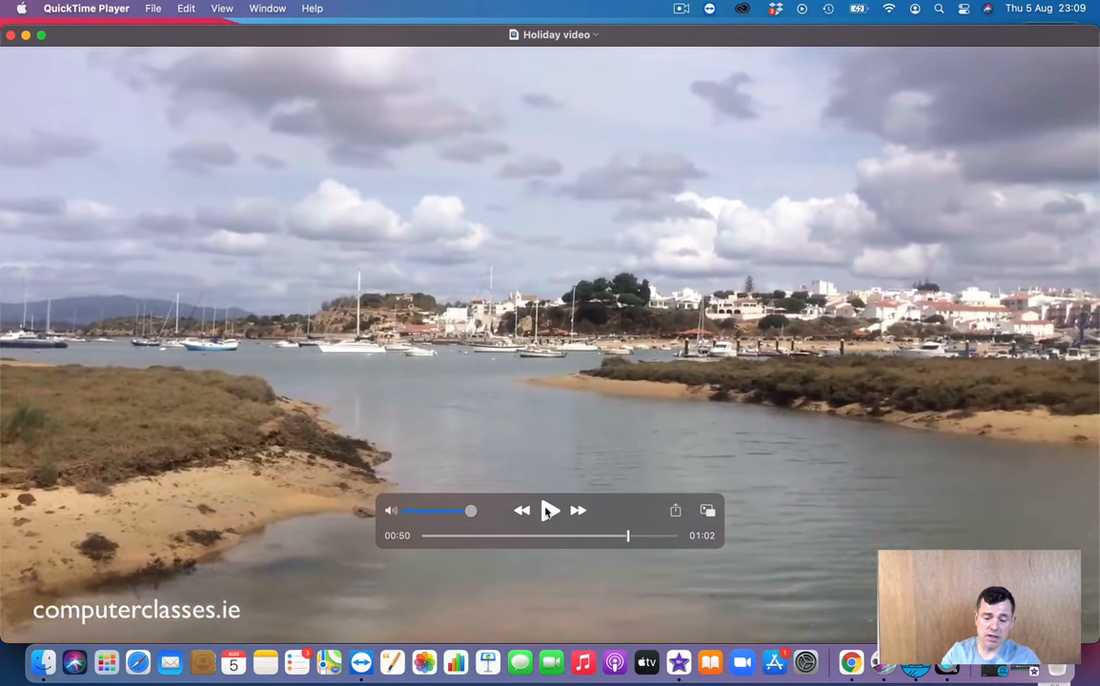
pyautogui.click(25, 37)
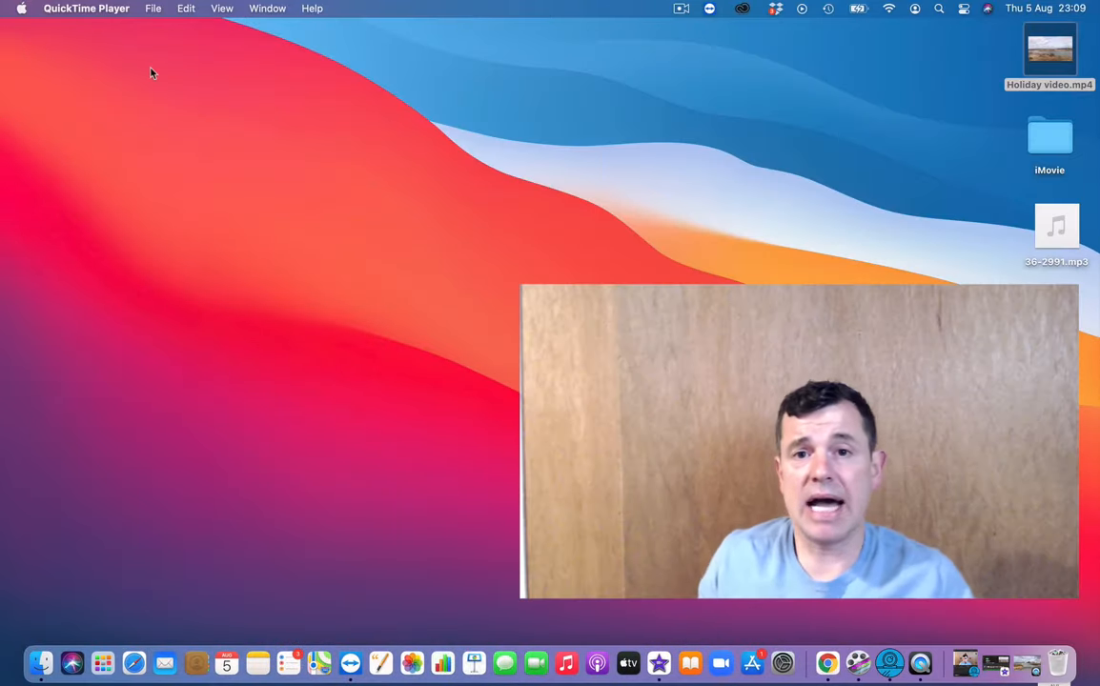